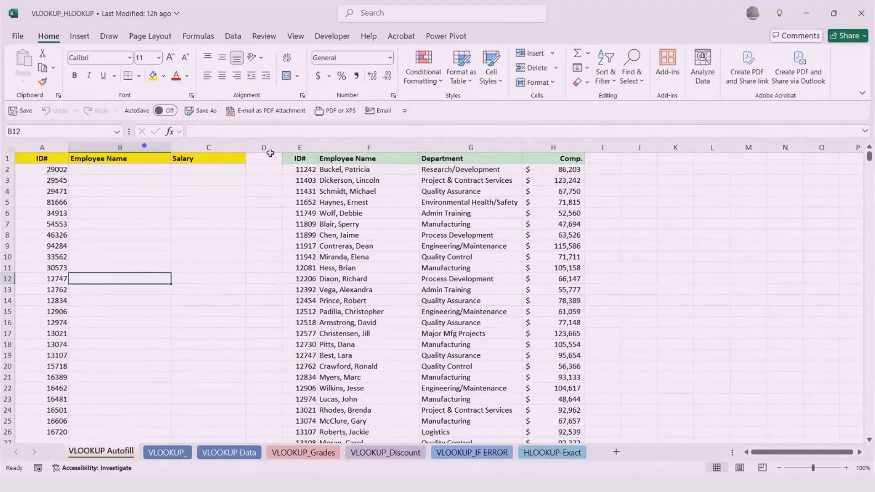
Start a VLOOKUP formula in cell B2 under Employee Name, using A2 as the lookup value.
click(103, 172)
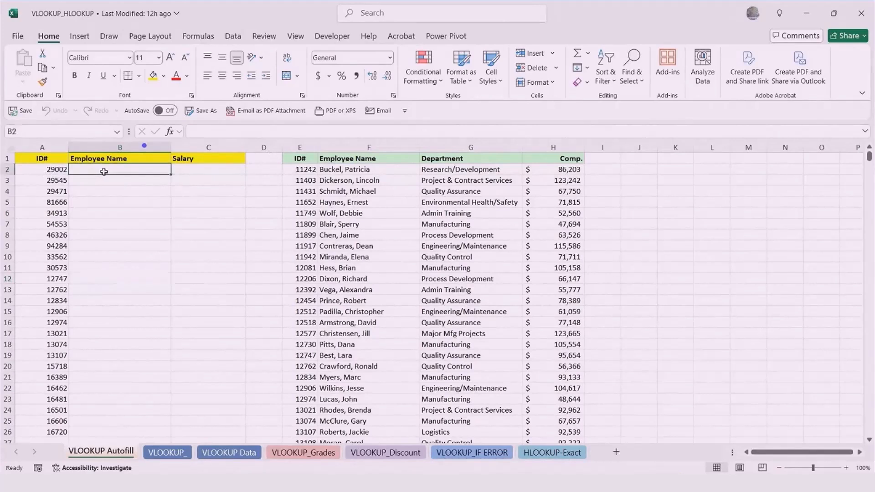
text(=)
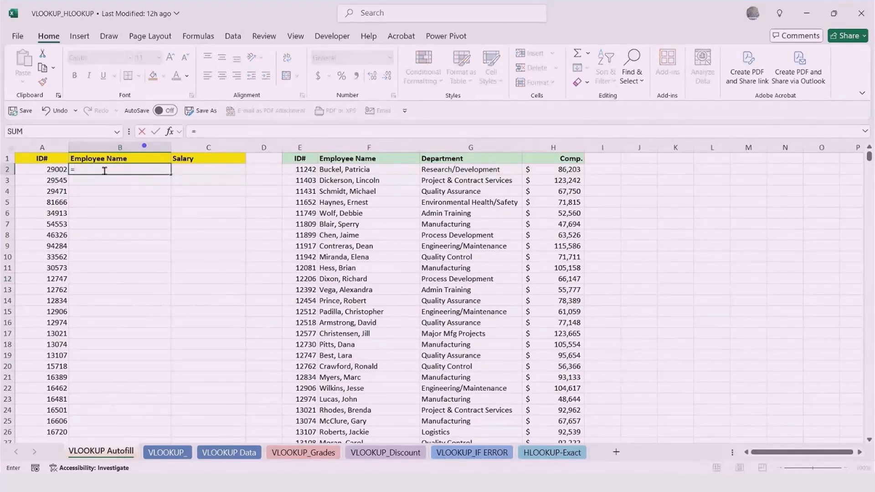
text(vl)
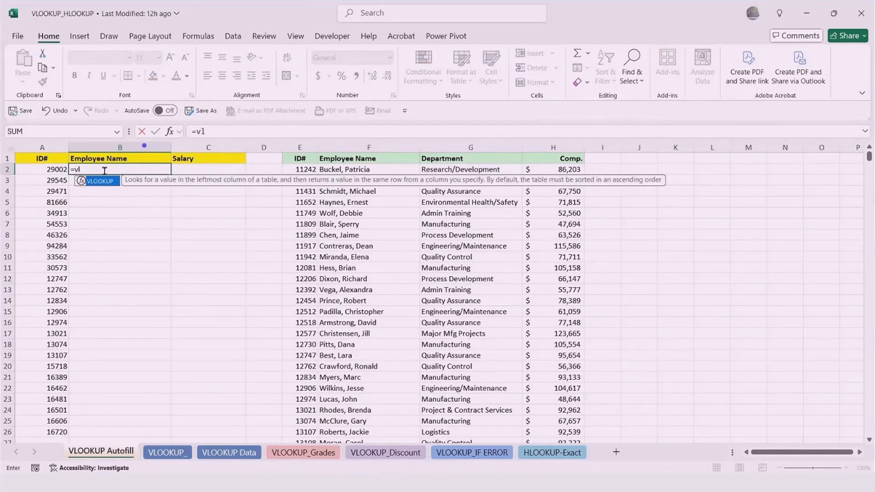
key(Tab)
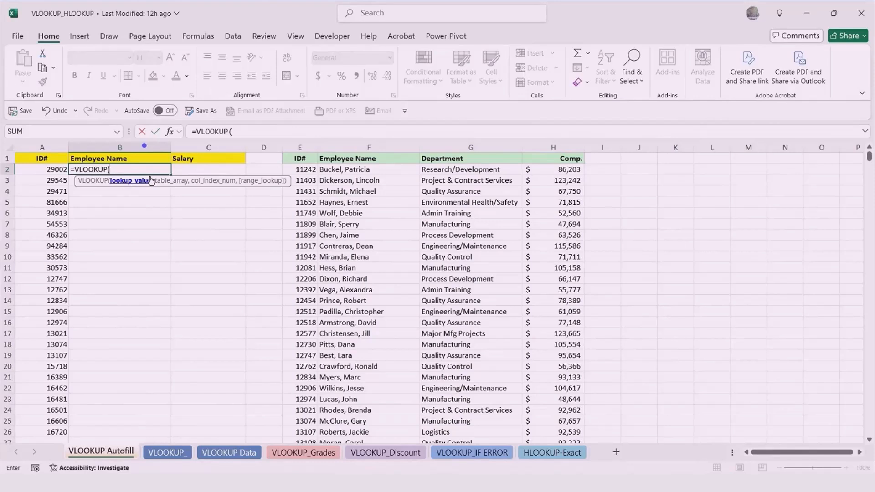
click(48, 171)
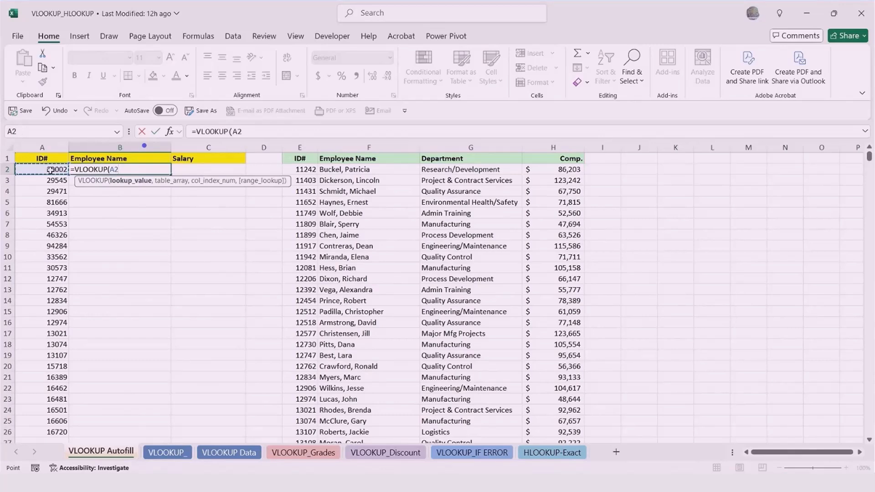
text(,)
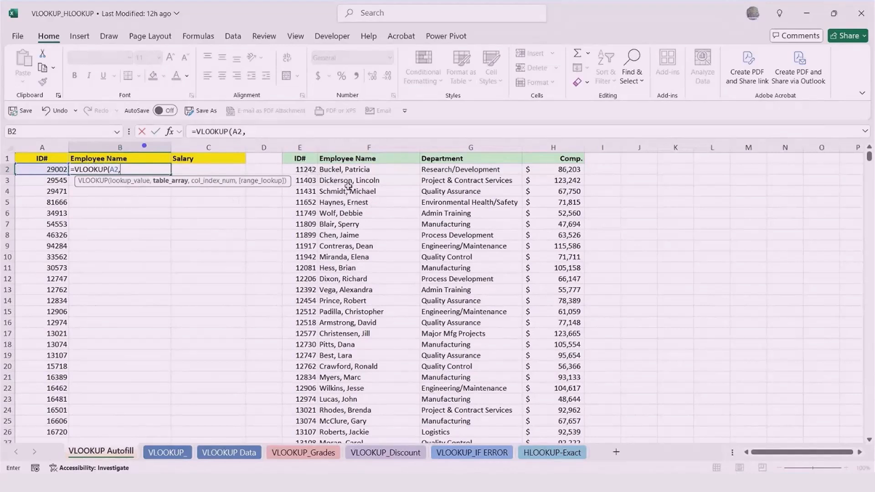
Set the table array of the B2 formula to the employee data range E2:H742.
click(303, 170)
key(ctrl+shift+Right)
key(ctrl+shift+Down)
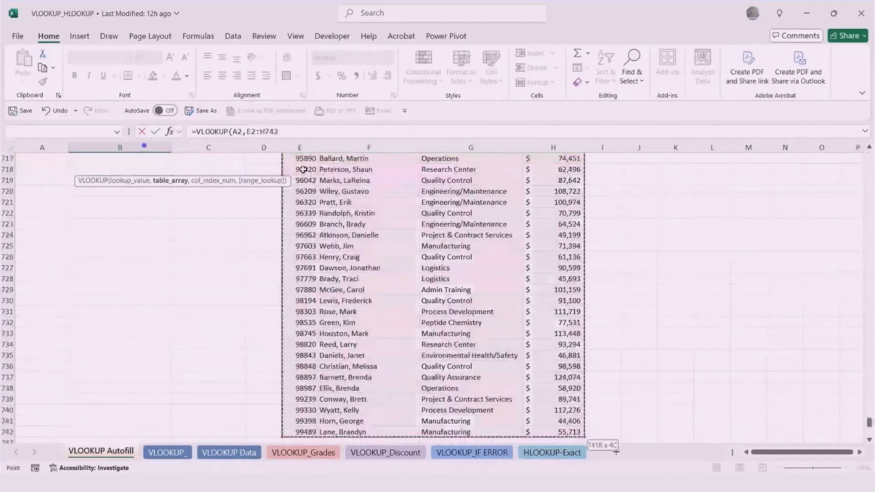
drag(869, 420, 866, 145)
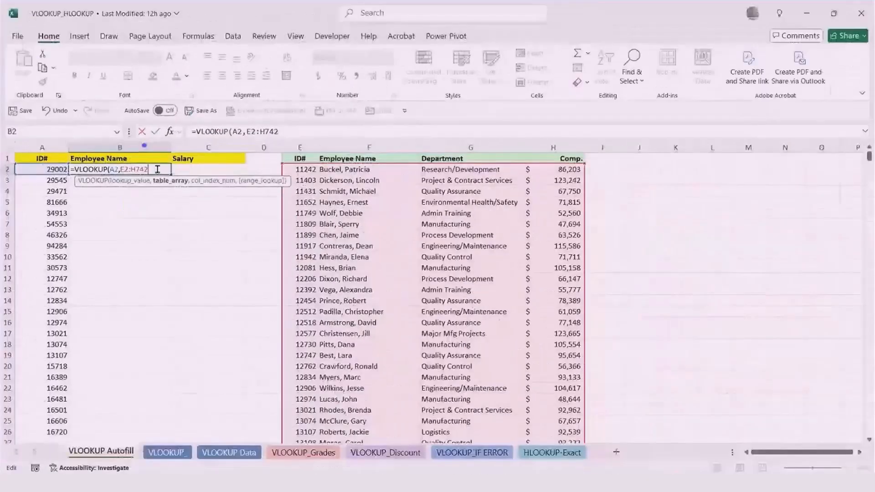
text(,)
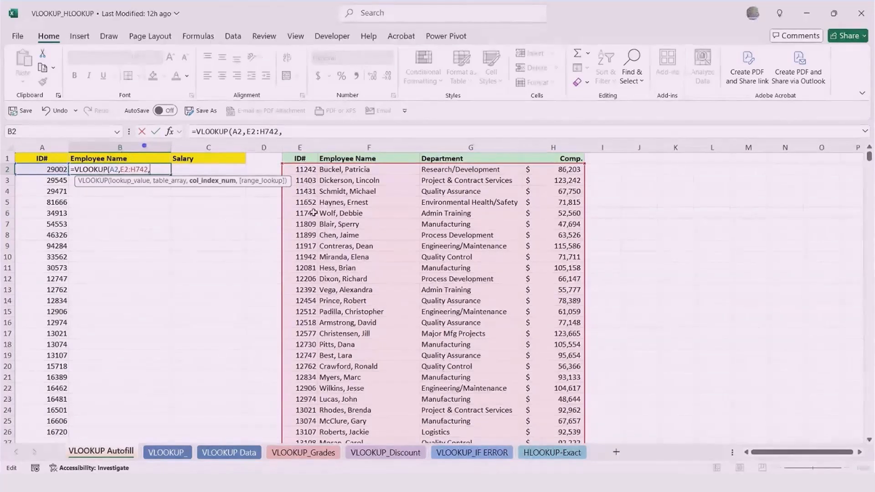
Complete the B2 lookup with column index 2 and FALSE for an exact match, and enter the formula.
text(2)
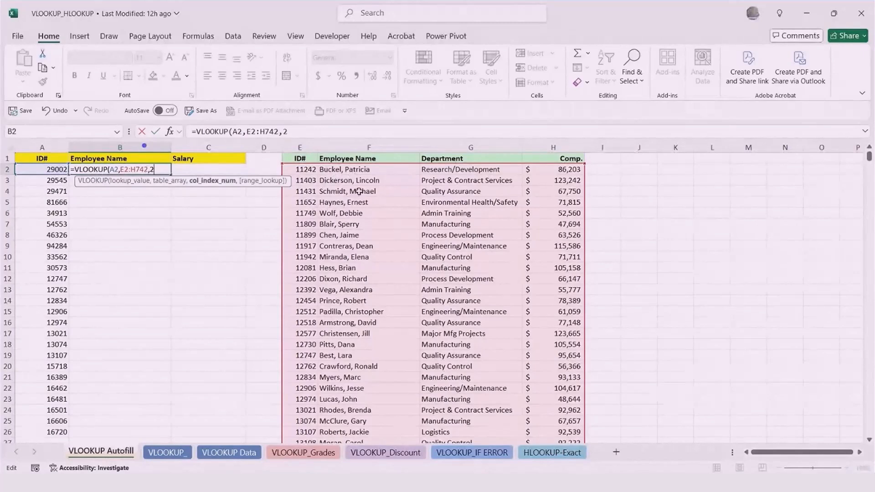
text(,)
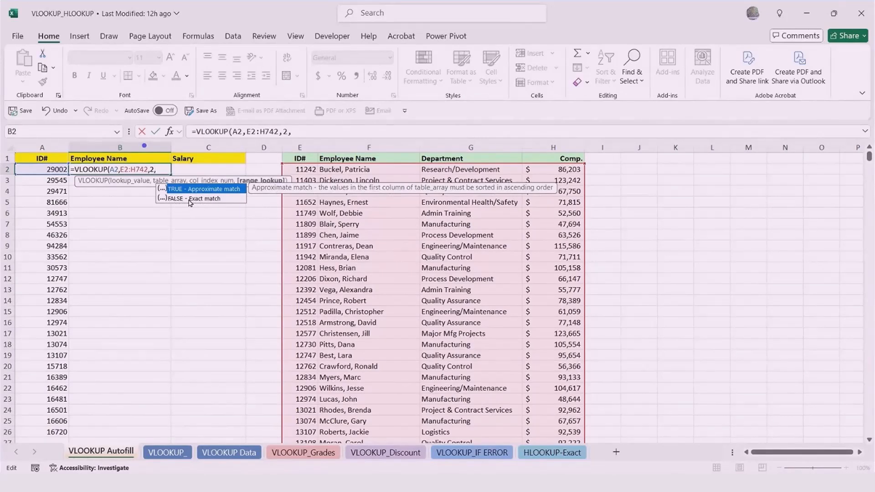
double_click(177, 199)
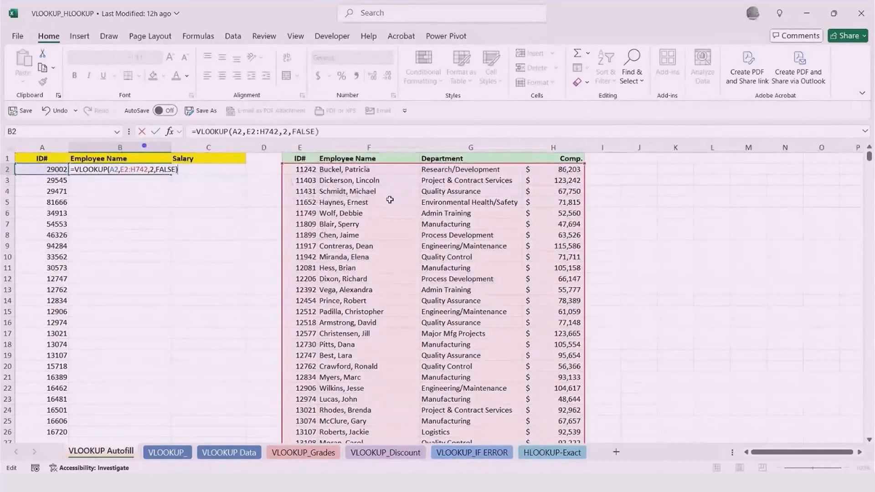
key(Return)
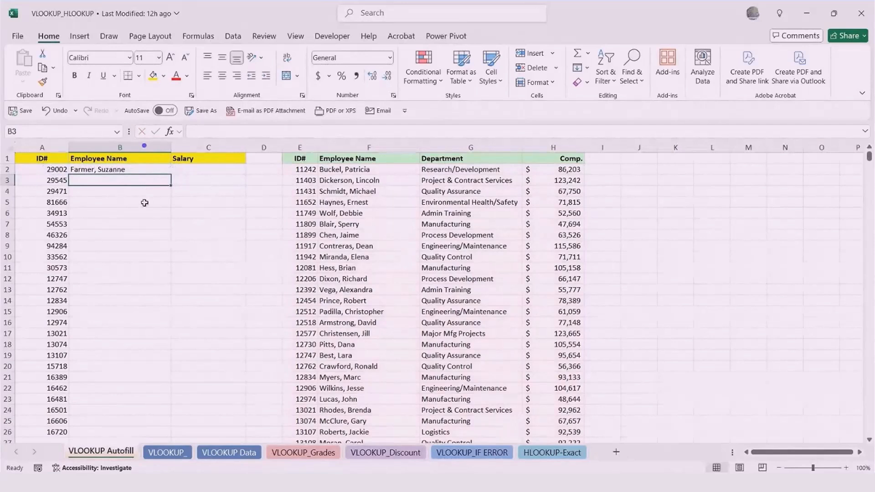
Search the sheet for the ID in A2 to check the returned employee name, and return to the header row.
key(ctrl+f)
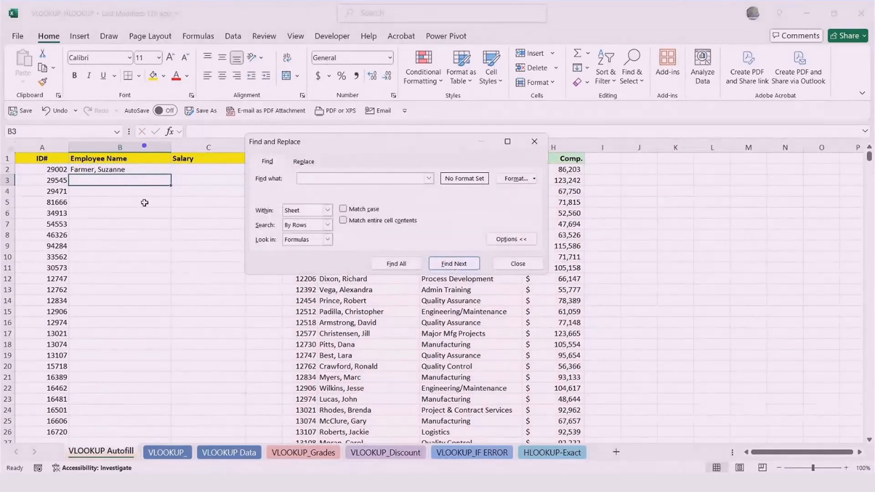
text(29002)
key(Return)
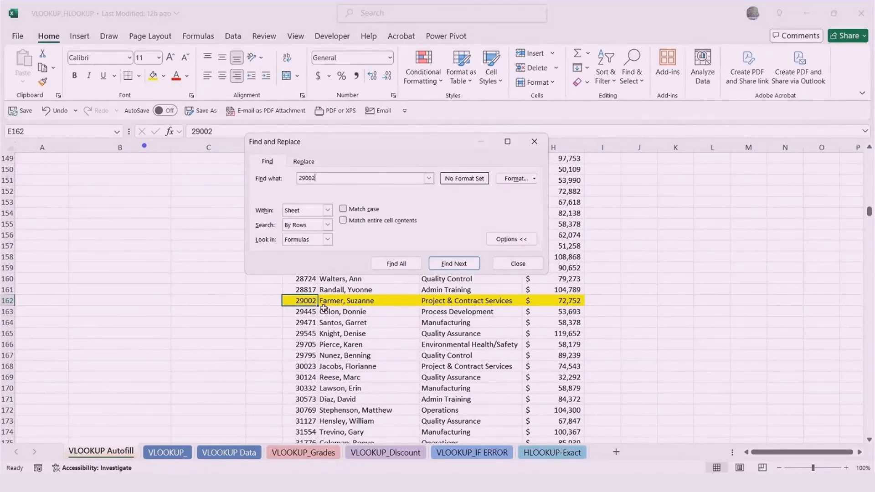
click(518, 263)
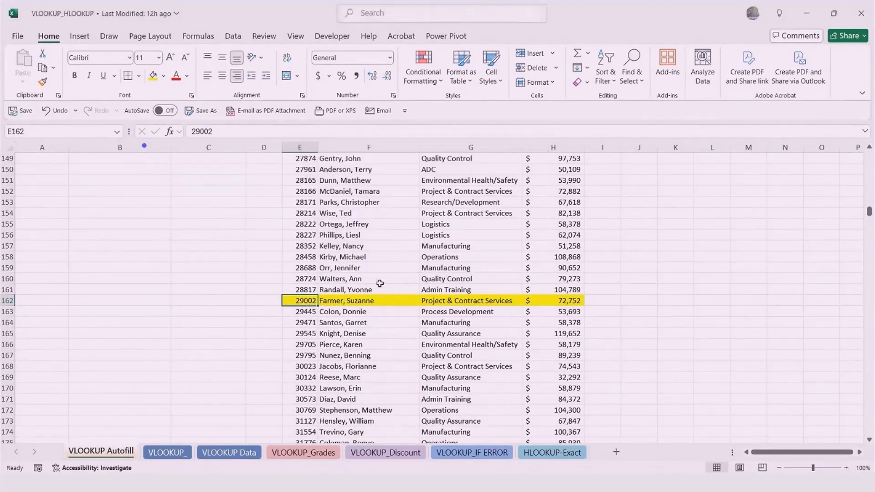
double_click(299, 295)
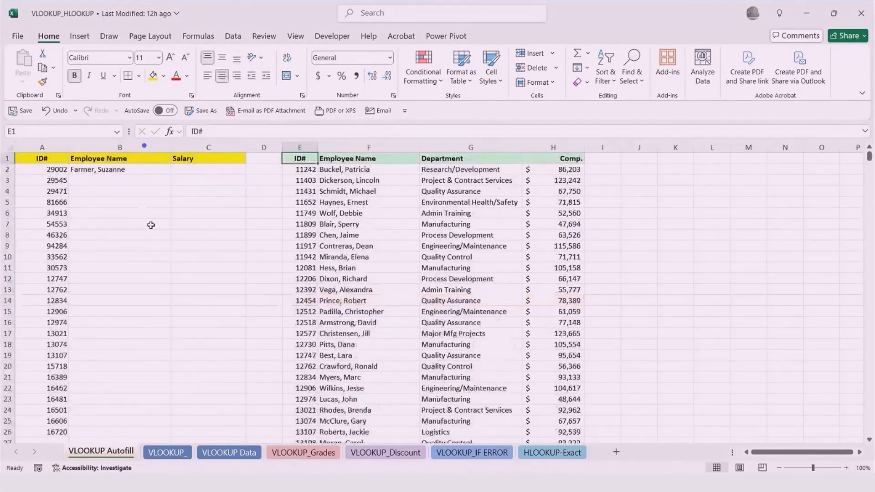
Start a VLOOKUP formula in cell C2 under Salary, using A2 as the lookup value.
click(182, 171)
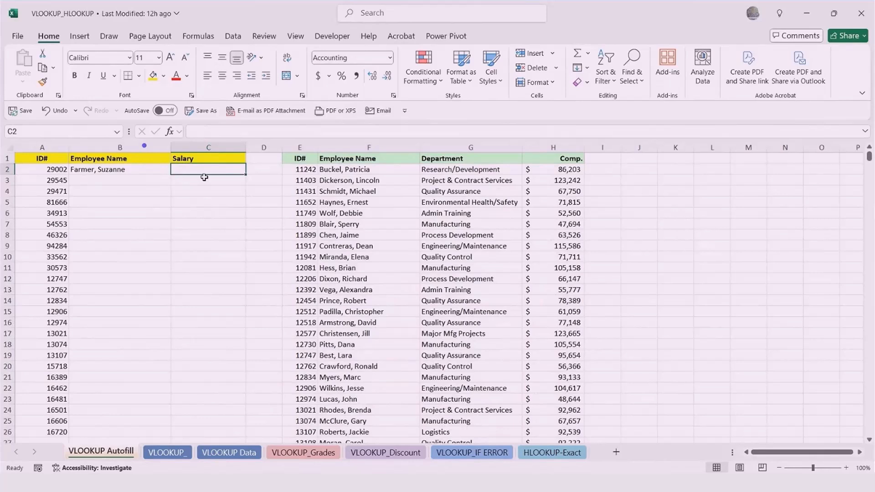
text(=)
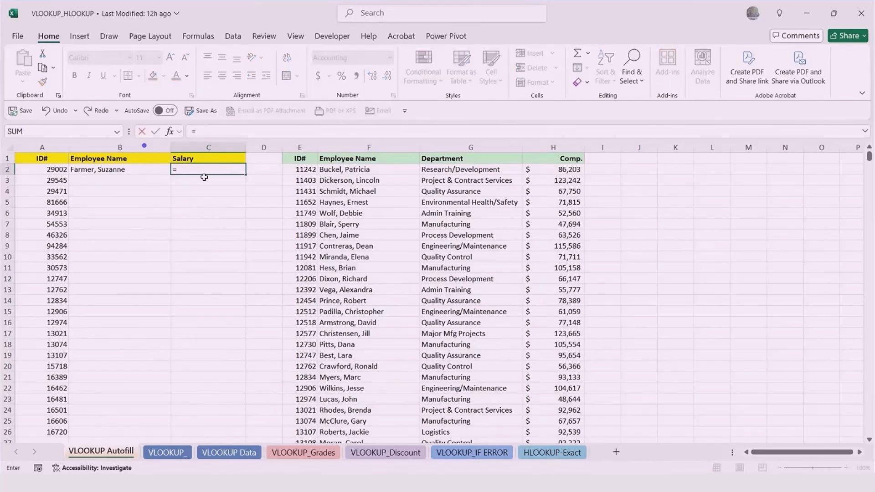
text(vl)
key(Tab)
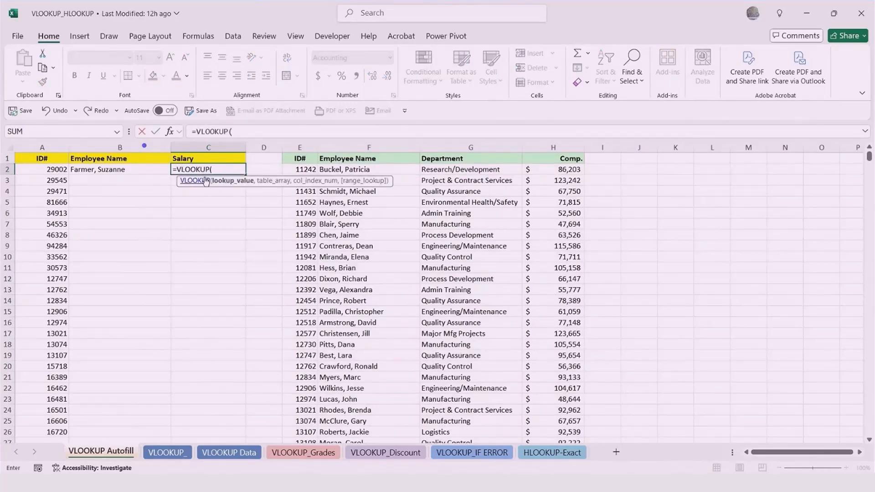
click(43, 170)
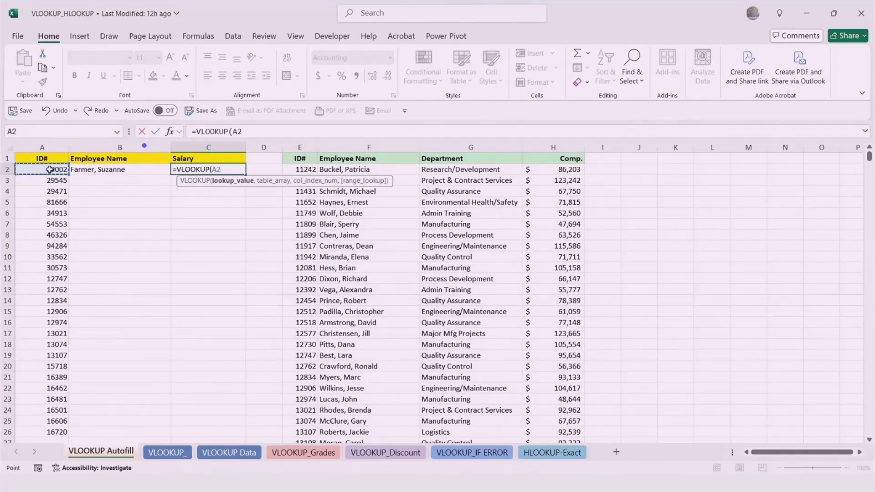
text(,)
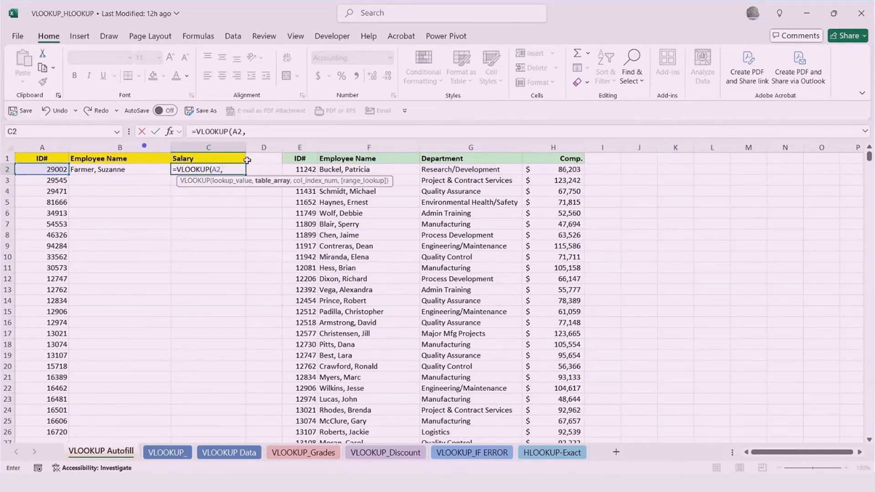
Set the table array of the C2 formula to the employee data range E2:H742.
click(301, 169)
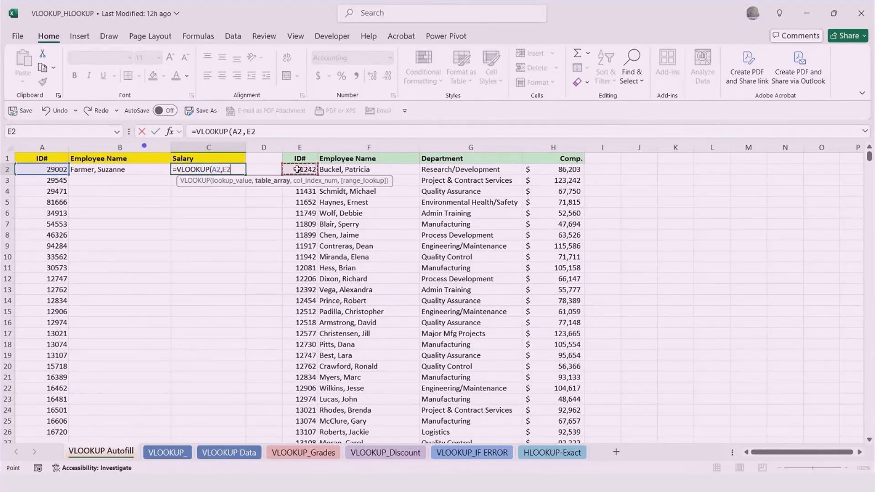
key(ctrl+shift+Down)
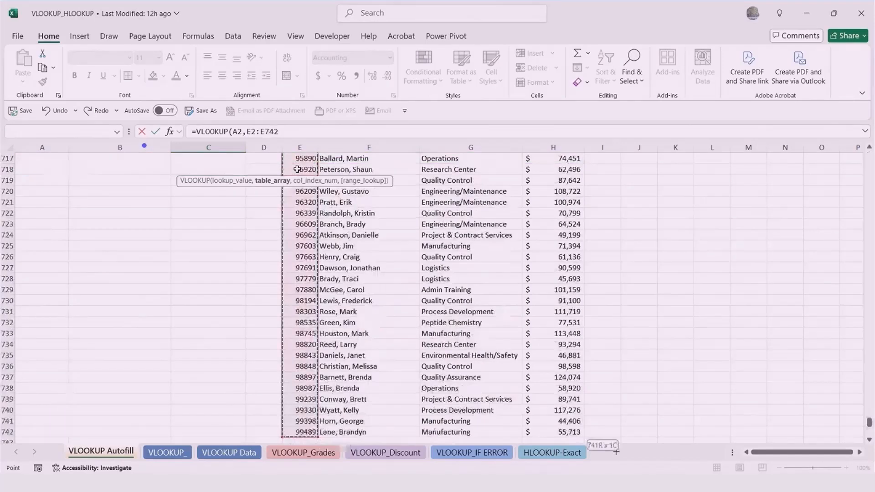
key(ctrl+shift+Right)
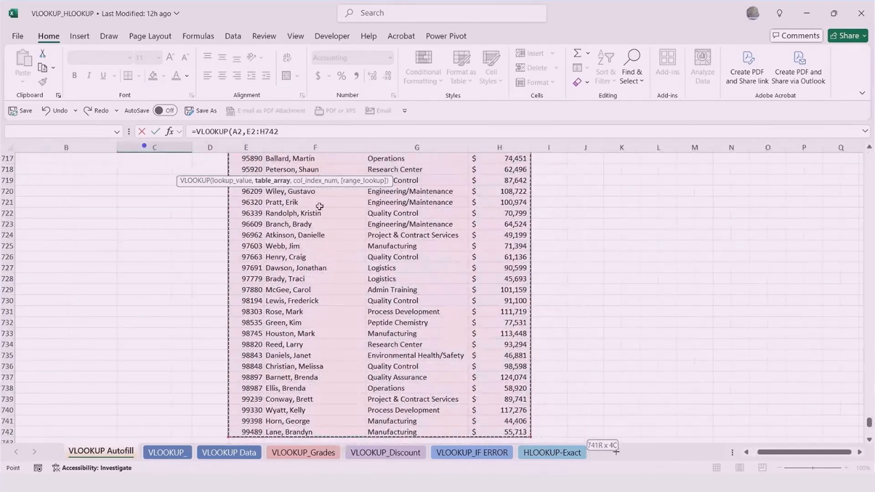
text(,)
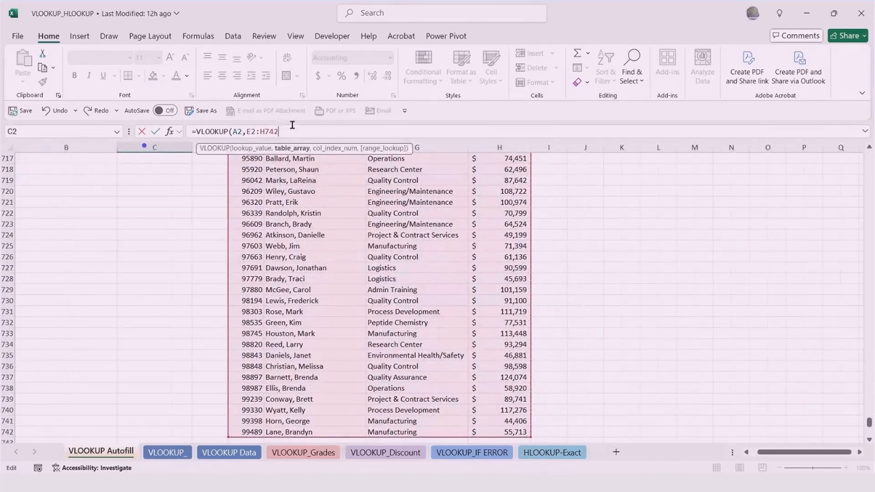
drag(869, 422, 866, 154)
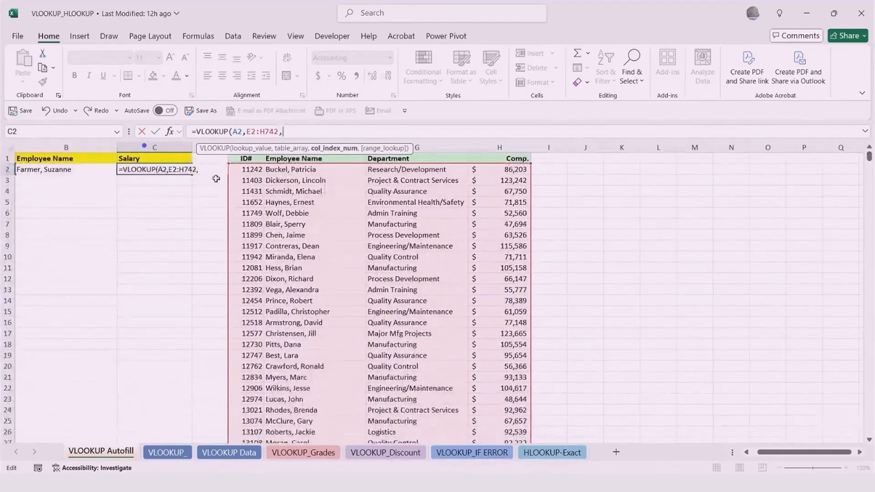
drag(759, 453, 751, 453)
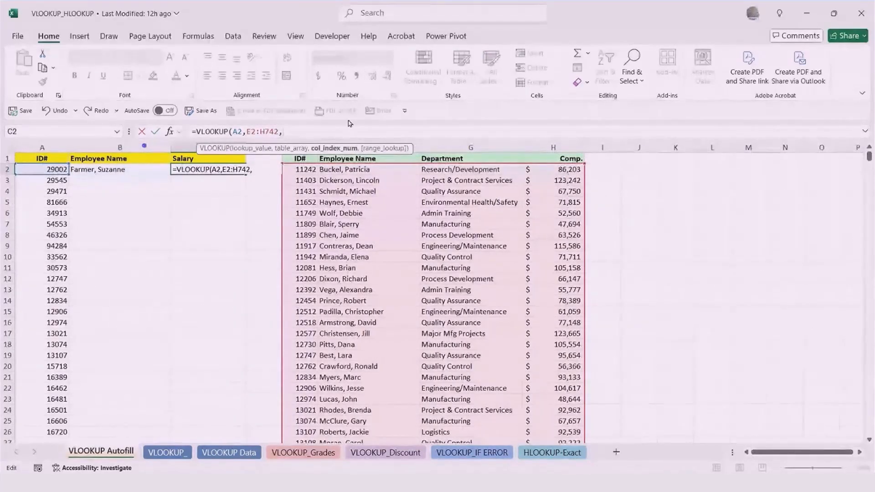
Complete the C2 lookup with column index 4 and FALSE for an exact match, and enter the formula.
text(4)
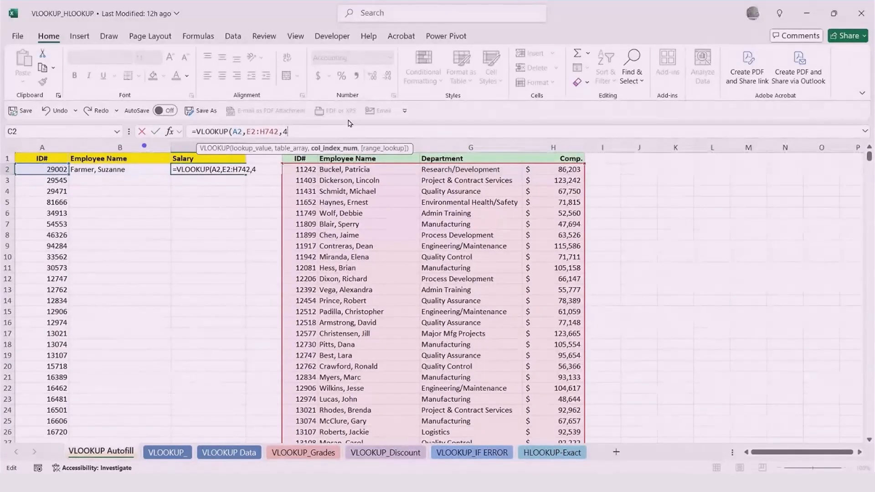
text(,)
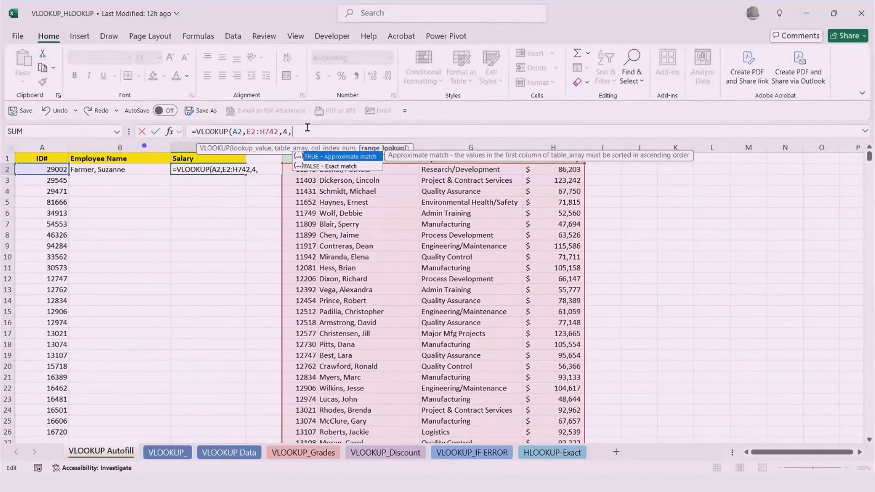
text(false))
key(Return)
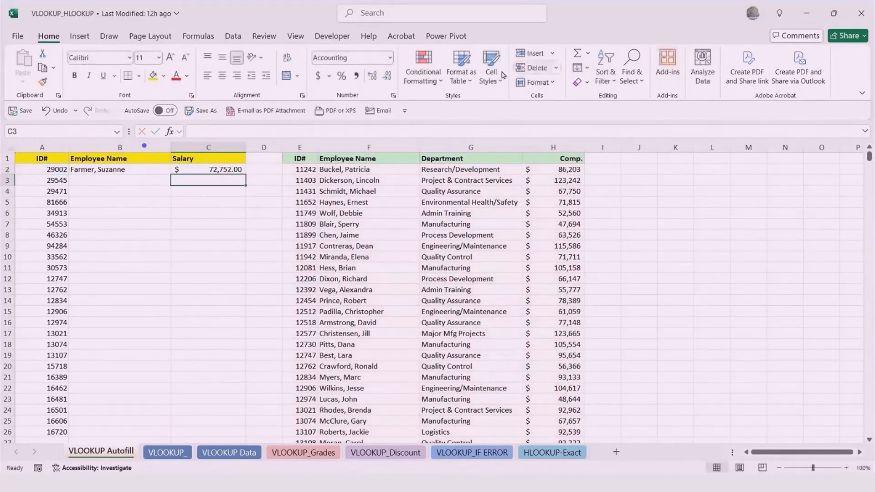
Search the sheet for the ID in A2 again to check the salary in C2 against the data table.
click(196, 170)
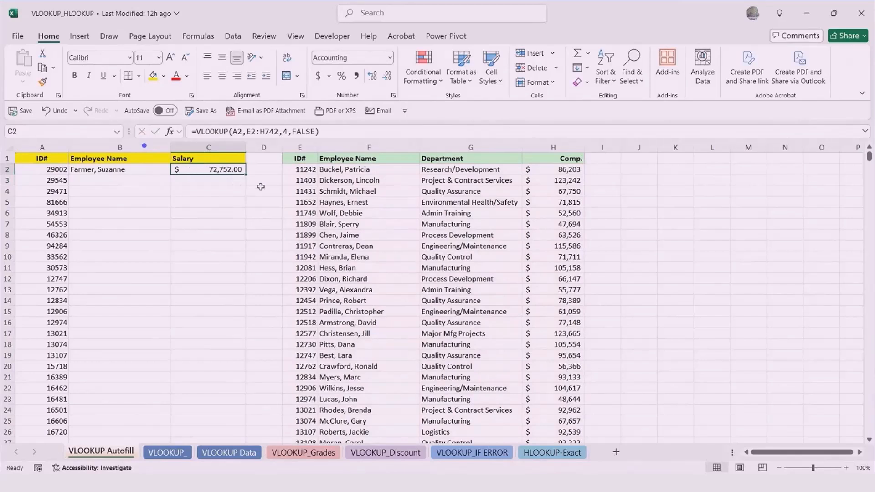
key(ctrl+f)
key(Return)
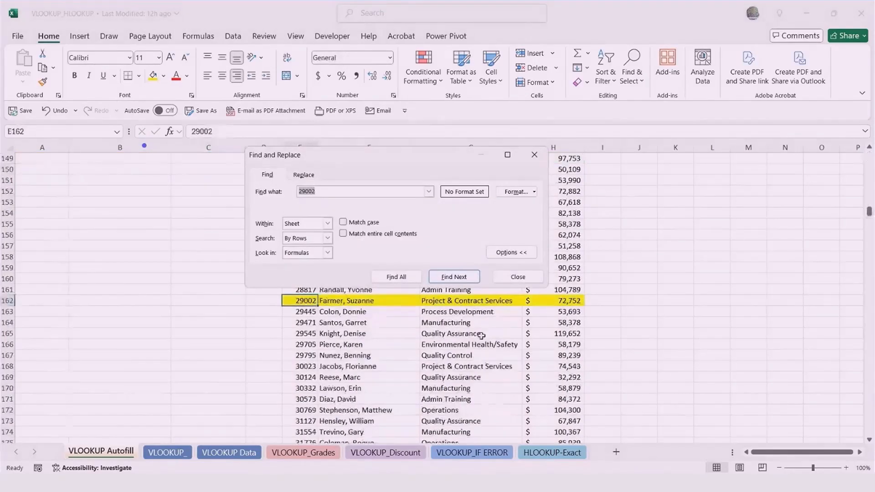
click(518, 277)
drag(869, 213, 870, 156)
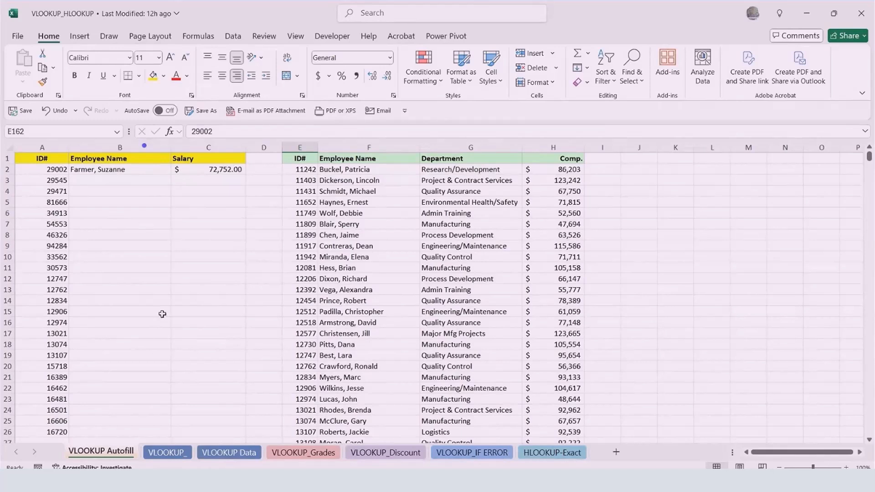
Autofill the VLOOKUP formulas in B2 and C2 down the Employee Name and Salary columns through row 26.
click(117, 176)
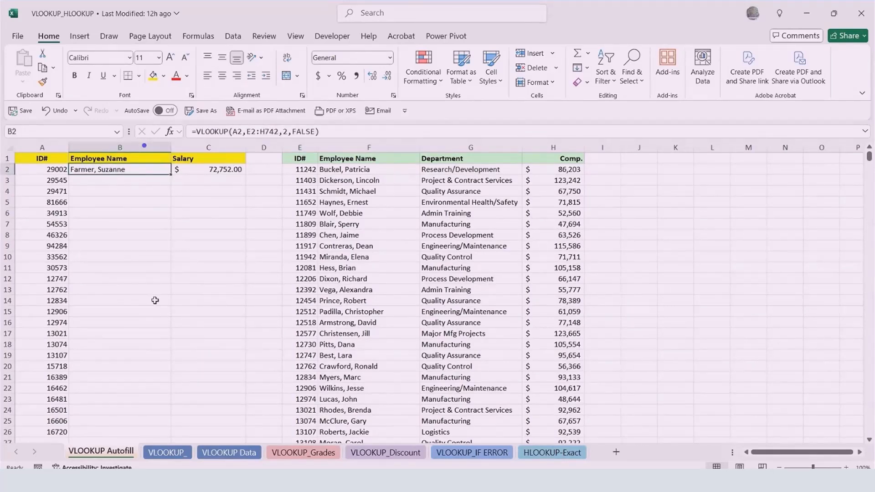
double_click(171, 174)
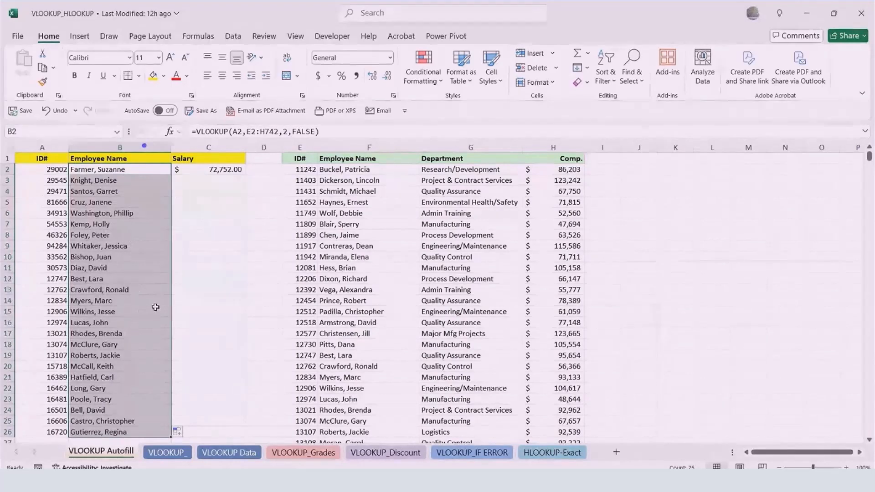
click(218, 169)
double_click(245, 174)
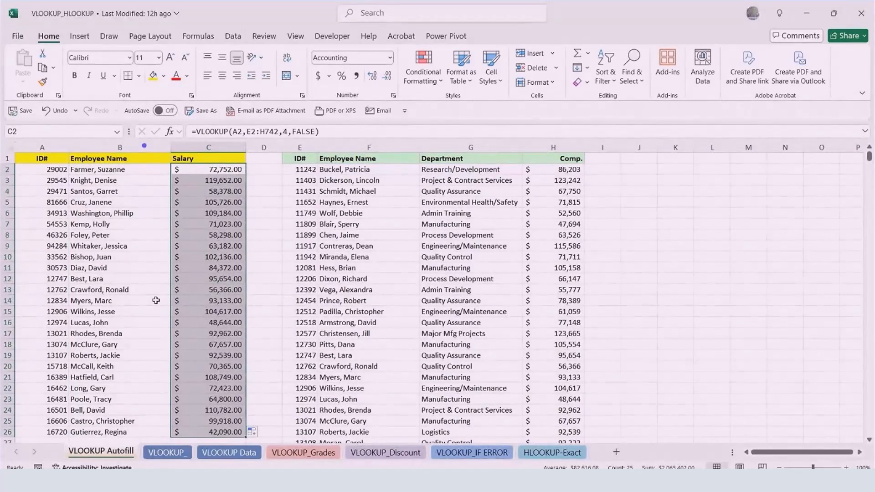
Examine the autofilled formulas in B12 and B18 to see how the table array reference shifts from row to row.
click(105, 280)
double_click(104, 279)
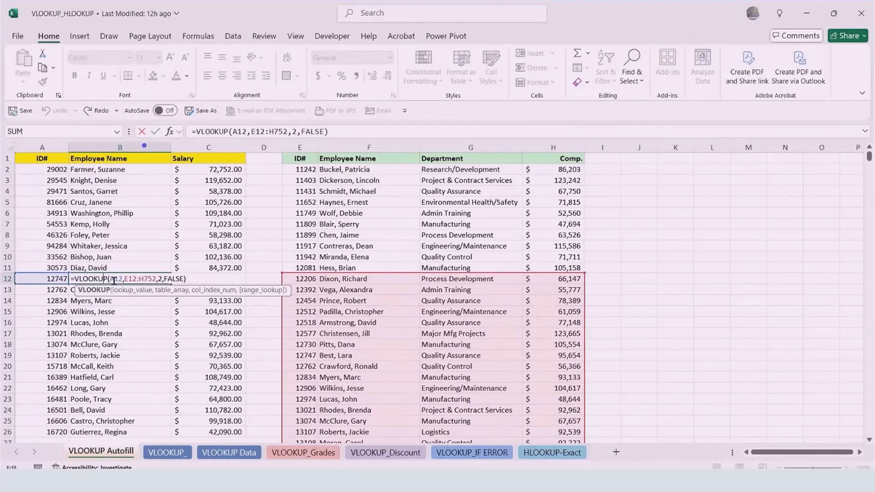
key(Return)
scroll(136, 319, down, 2)
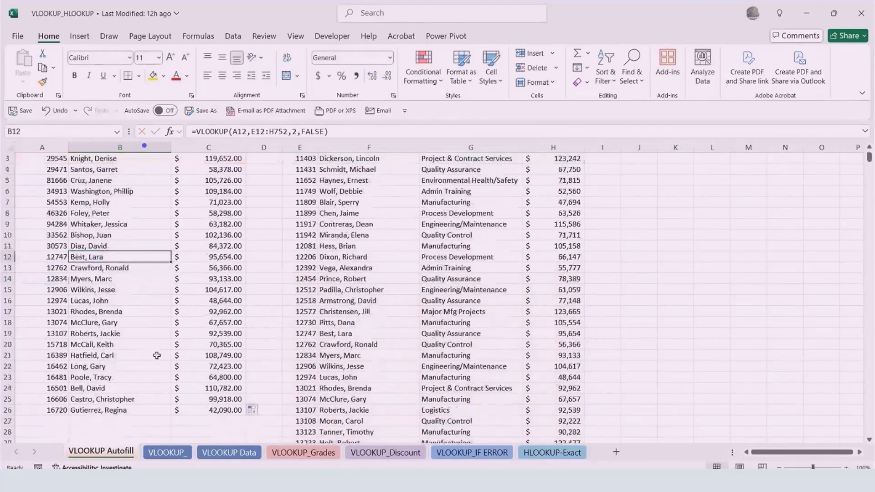
click(111, 299)
double_click(111, 300)
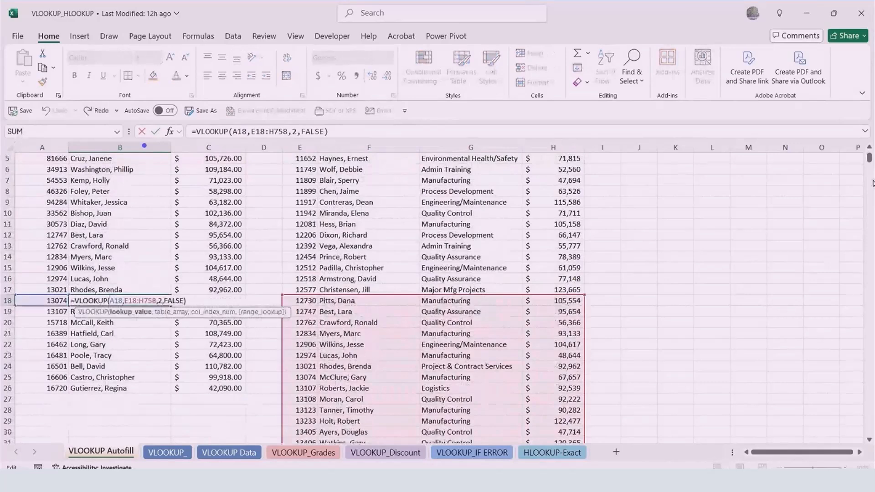
mouse_move(869, 158)
mouse_down()
mouse_move(871, 435)
mouse_move(869, 154)
mouse_up()
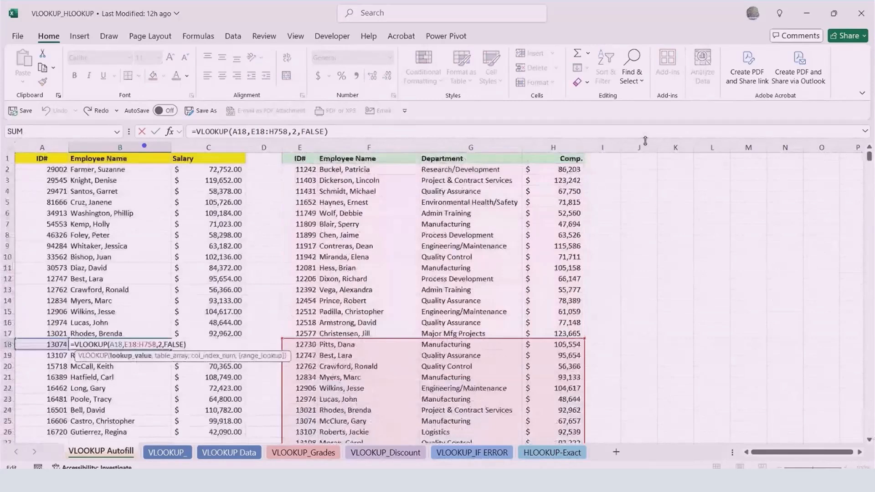
key(ctrl+Return)
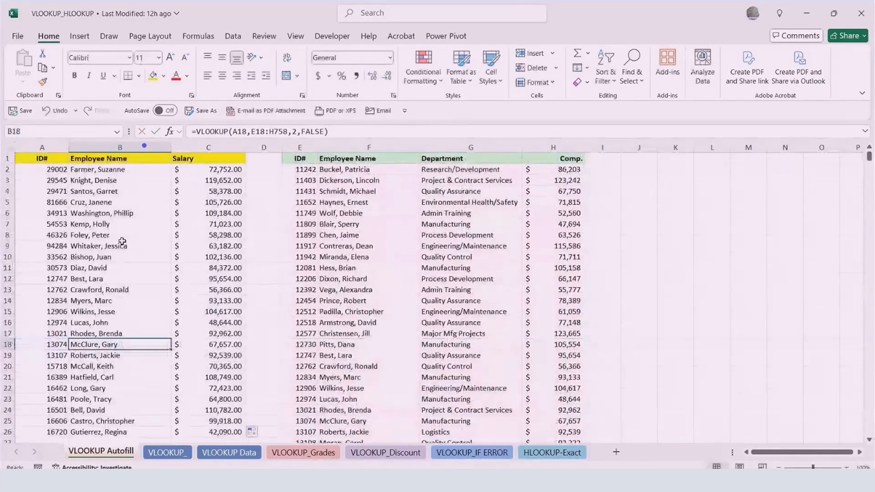
Undo the autofill of the Employee Name and Salary columns.
key(ctrl+z)
key(ctrl+z)
key(ctrl+z)
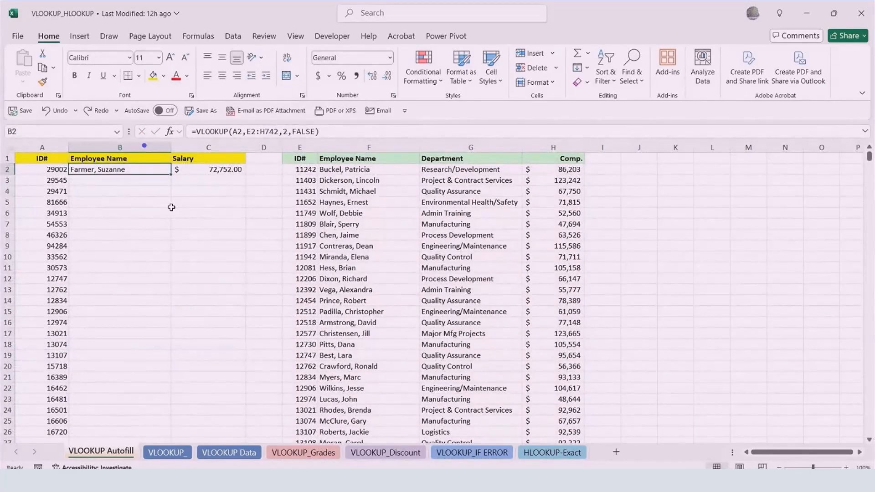
double_click(123, 176)
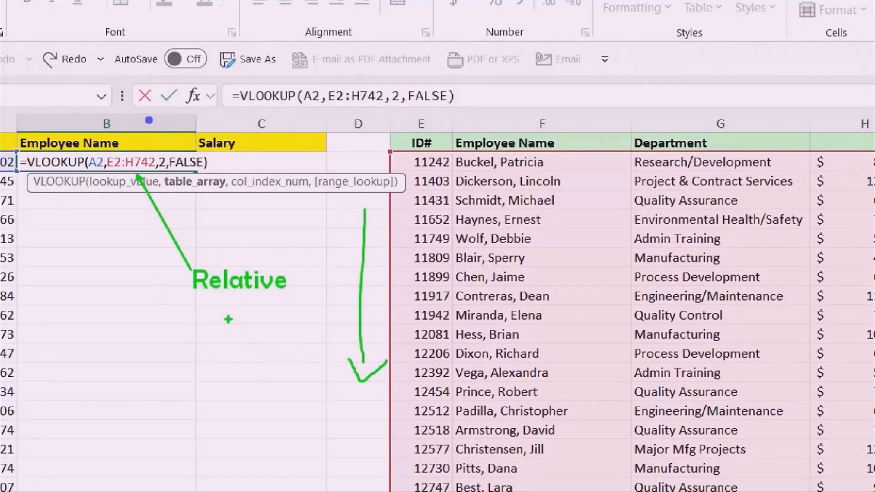
text(tvs)
key(Return)
key(Return)
text(Absoluate)
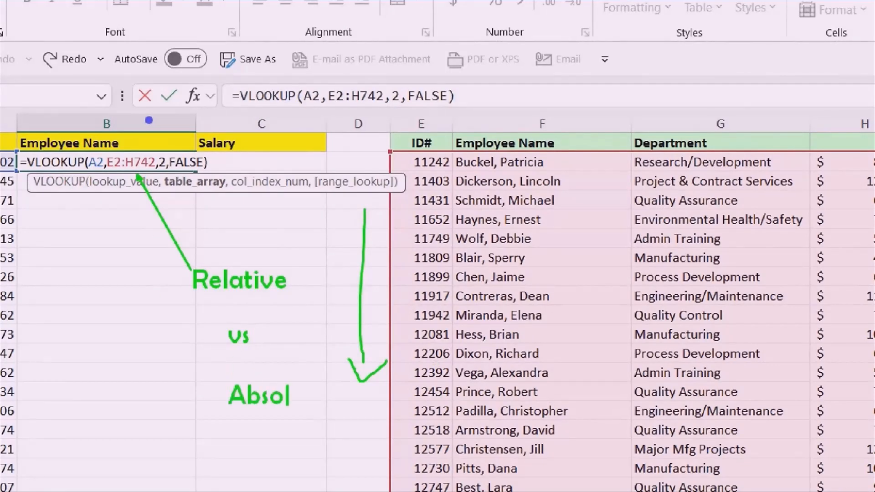
key(BackSpace)
key(BackSpace)
key(BackSpace)
text(te)
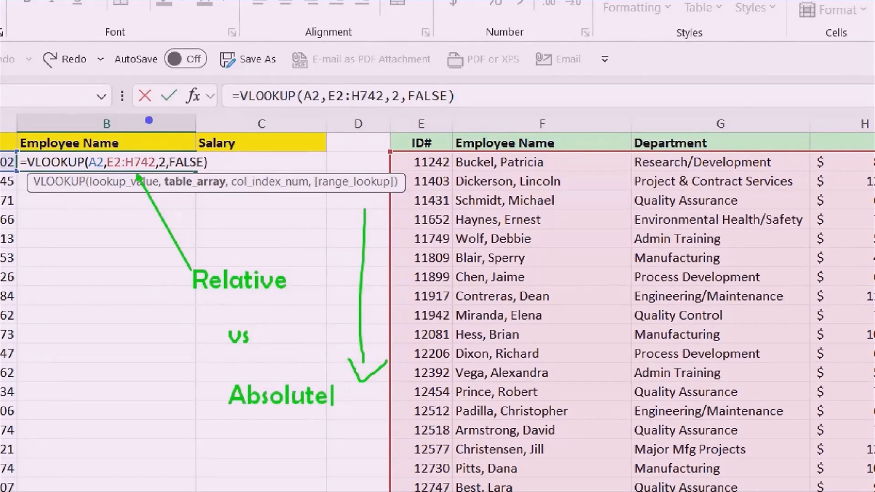
key(Return)
key(Return)
text(Name)
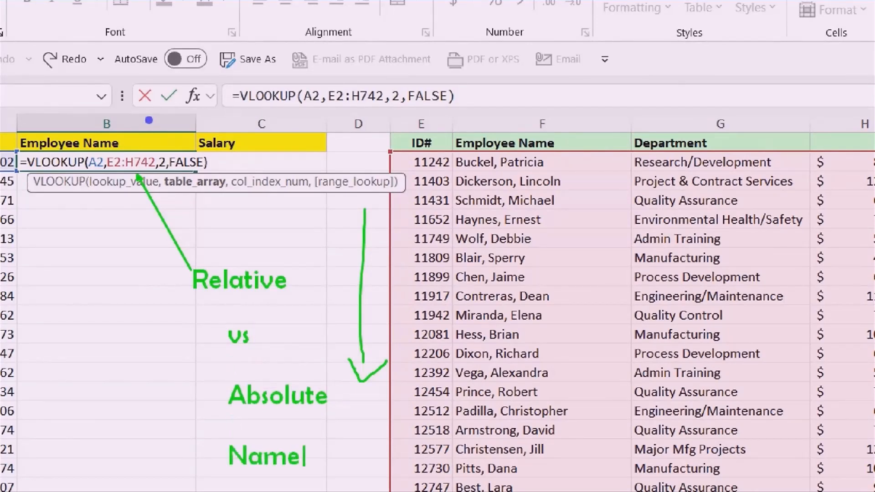
text(d Ranges)
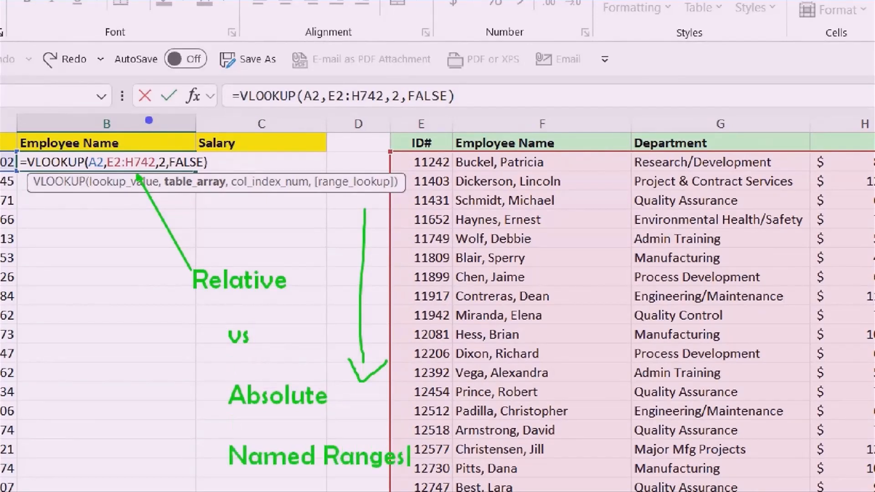
key(Escape)
mouse_move(190, 359)
mouse_down()
mouse_move(399, 483)
mouse_move(463, 485)
mouse_move(454, 474)
mouse_up()
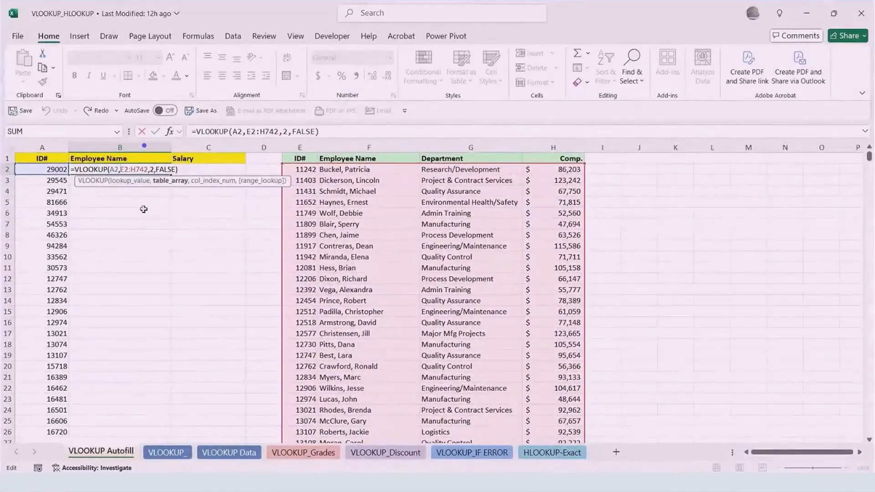
key(Escape)
Clear the formulas from cells B2 and C2 under Employee Name and Salary.
drag(100, 171, 202, 171)
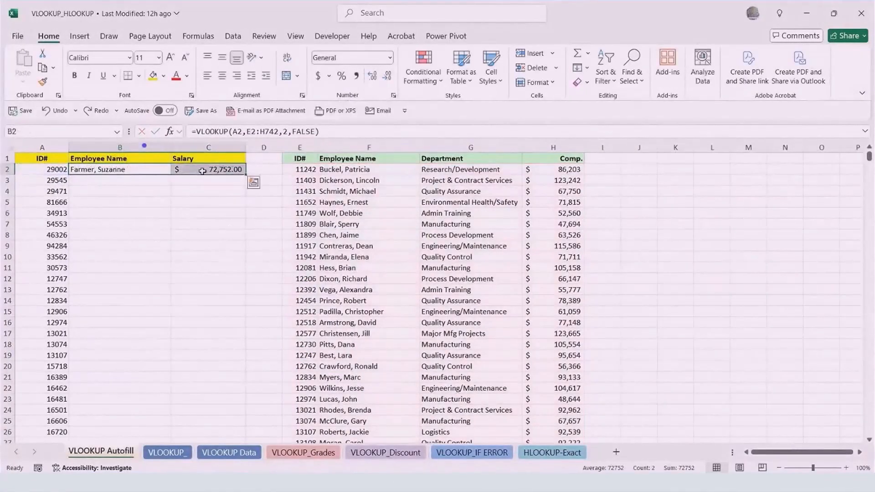
key(Delete)
click(173, 242)
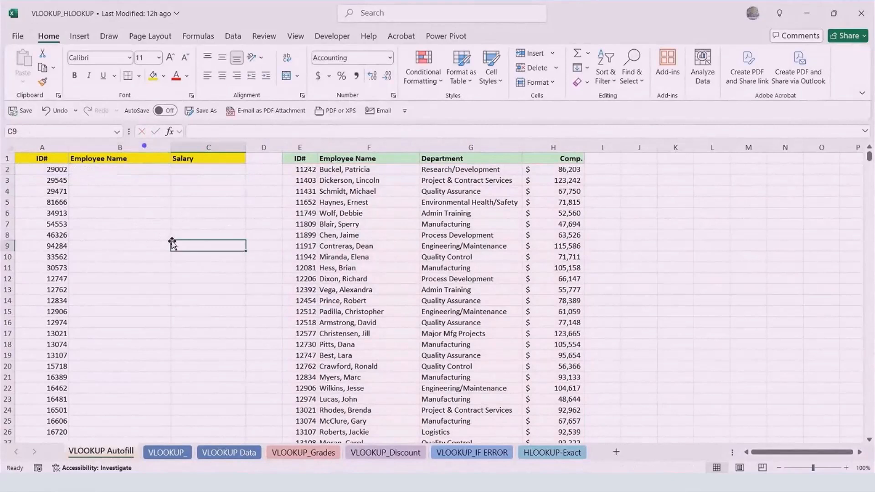
click(208, 277)
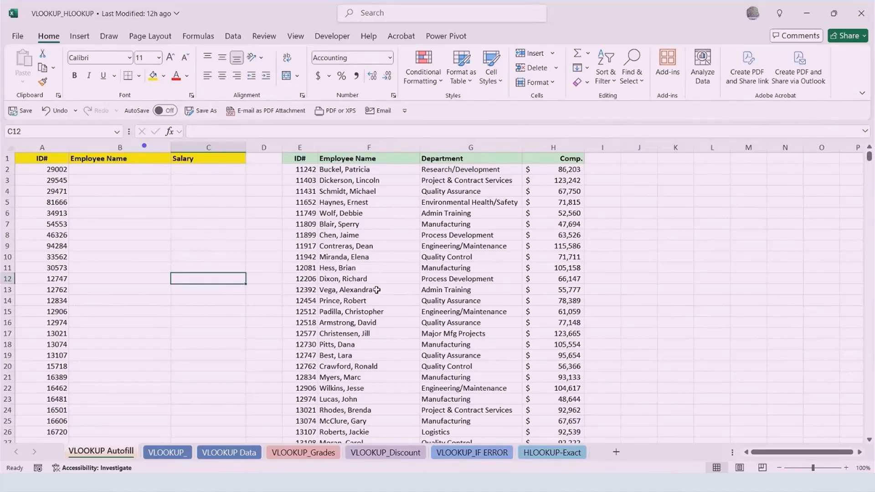
Define the employee data range E2:H742 as a named range called employee_Info.
click(303, 169)
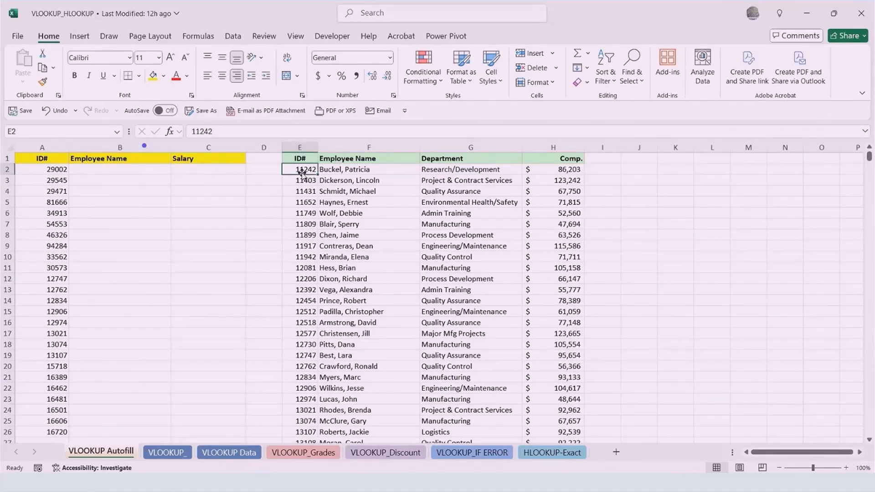
key(ctrl+shift+Down)
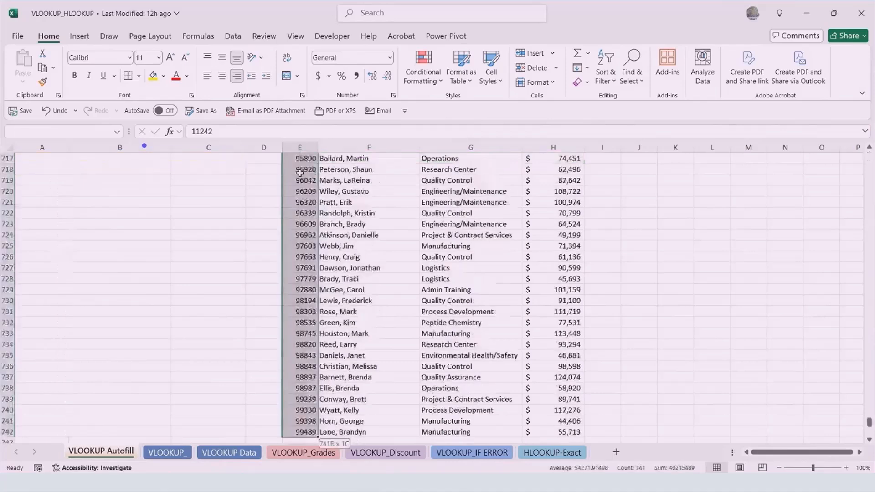
key(ctrl+shift+Right)
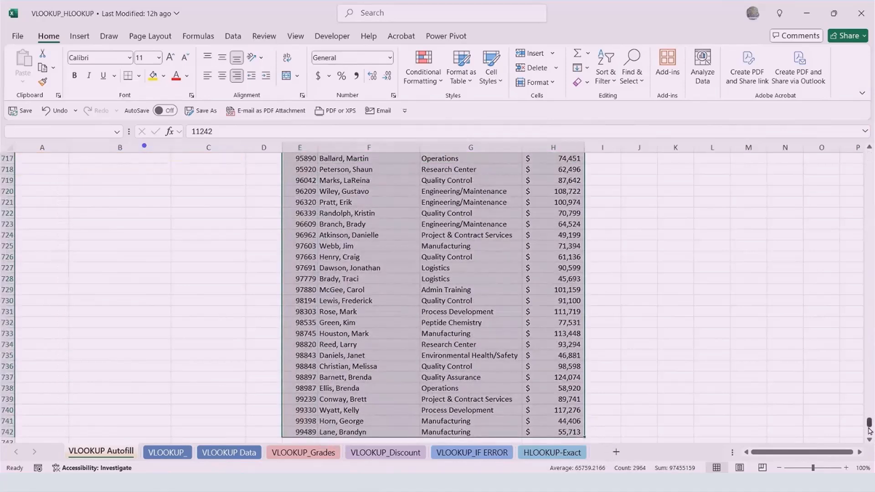
drag(869, 422, 869, 156)
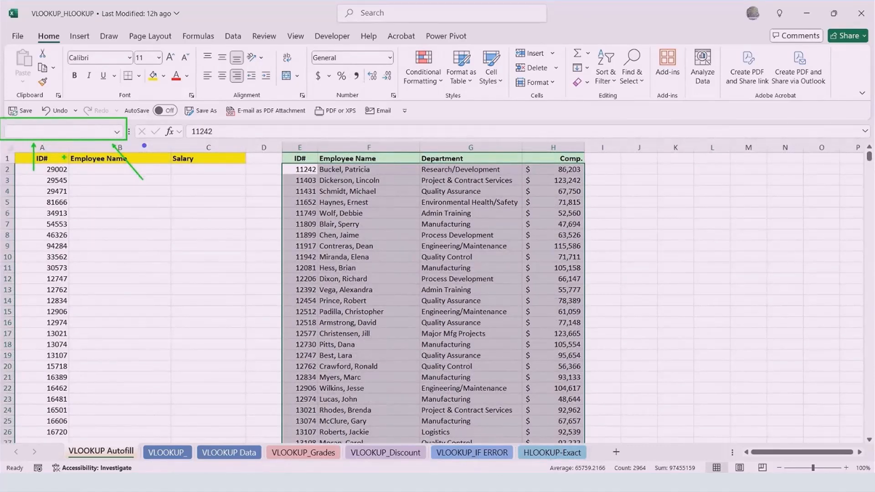
click(32, 132)
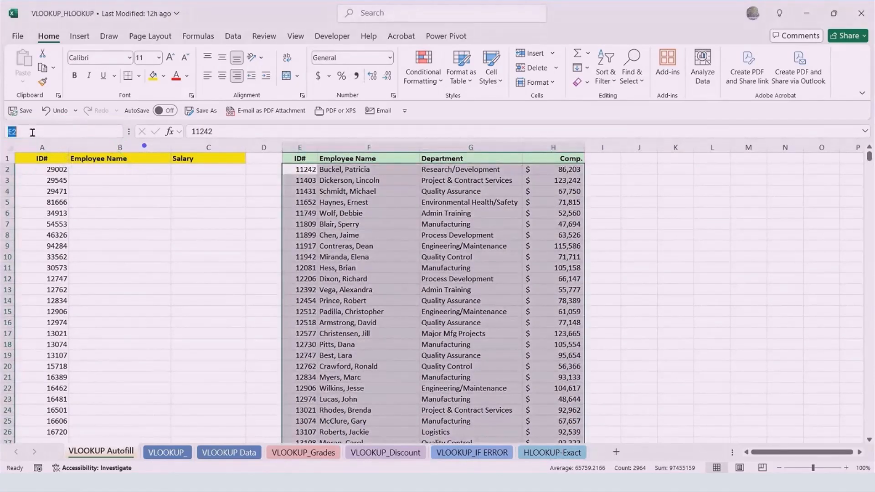
text(employee_ID)
key(BackSpace)
key(BackSpace)
text(Info)
key(Return)
Go to the named range employee_Info to check which cells it covers, and return to the lookup columns.
click(199, 225)
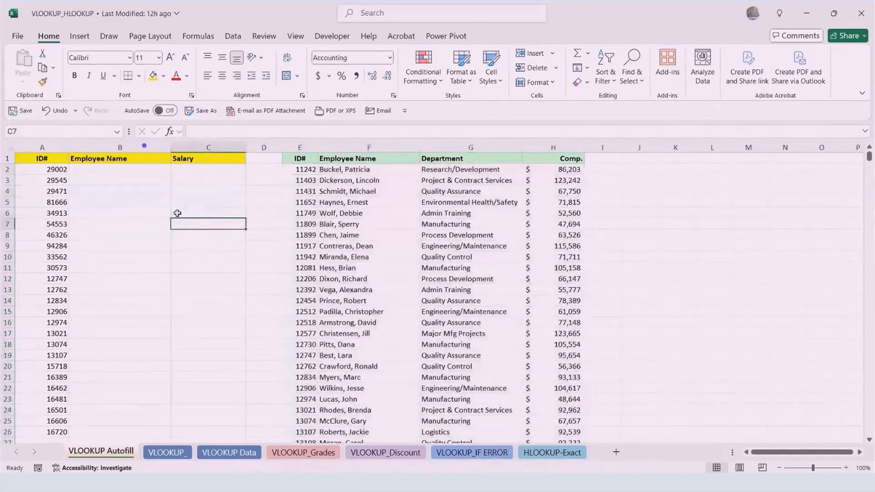
click(117, 136)
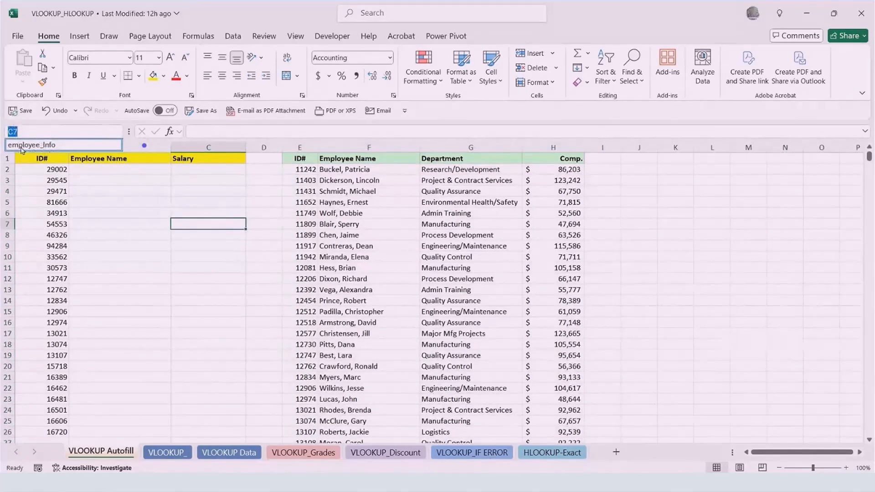
click(51, 146)
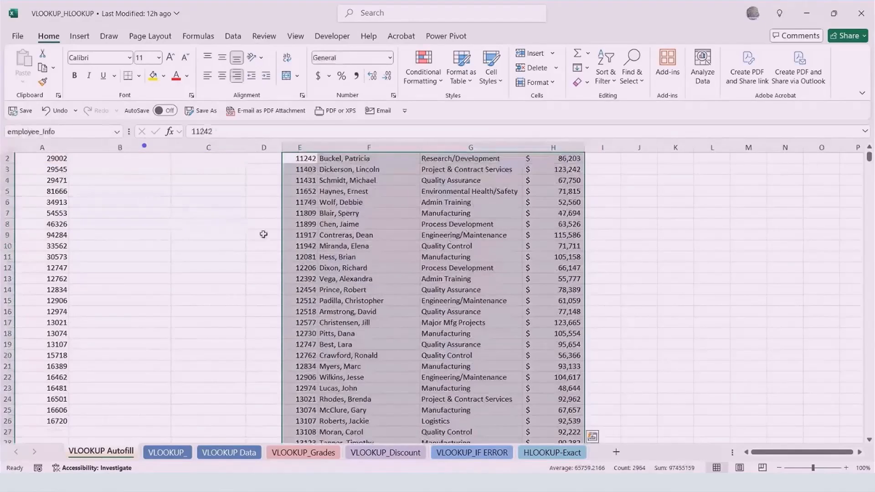
click(221, 234)
scroll(164, 230, up, 1)
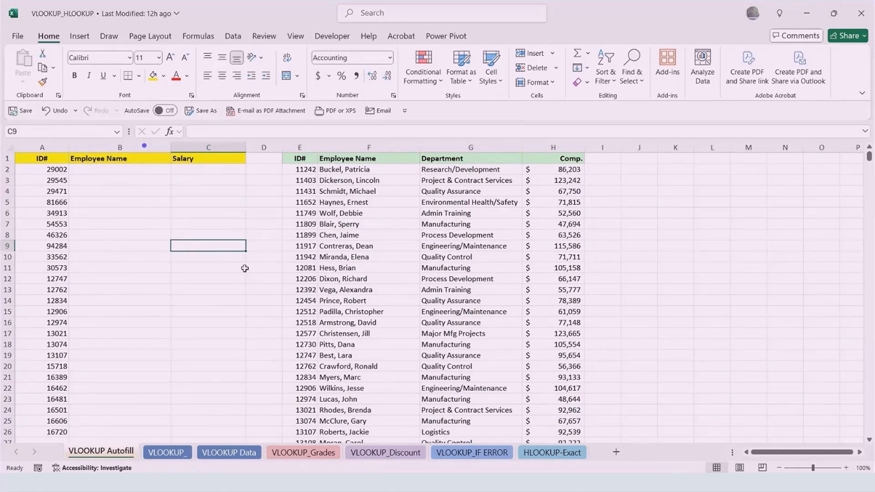
Start a VLOOKUP formula in cell B2 under Employee Name, using A2 as the lookup value.
click(112, 173)
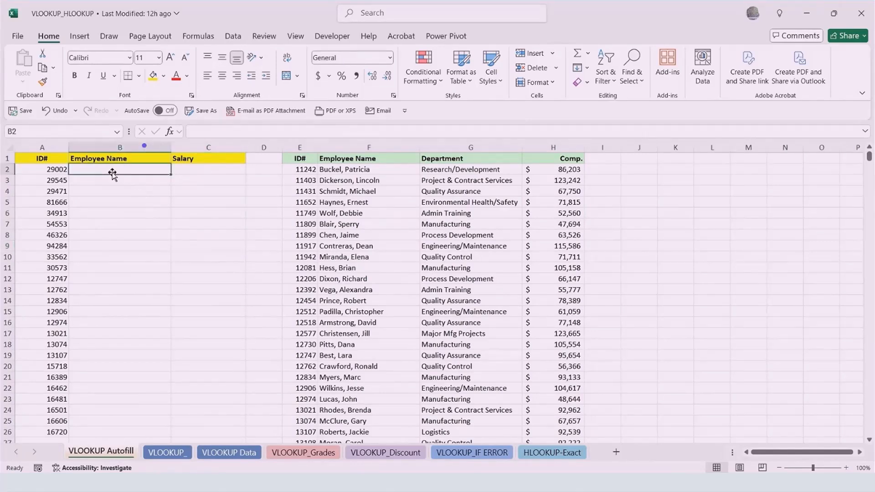
text(=v)
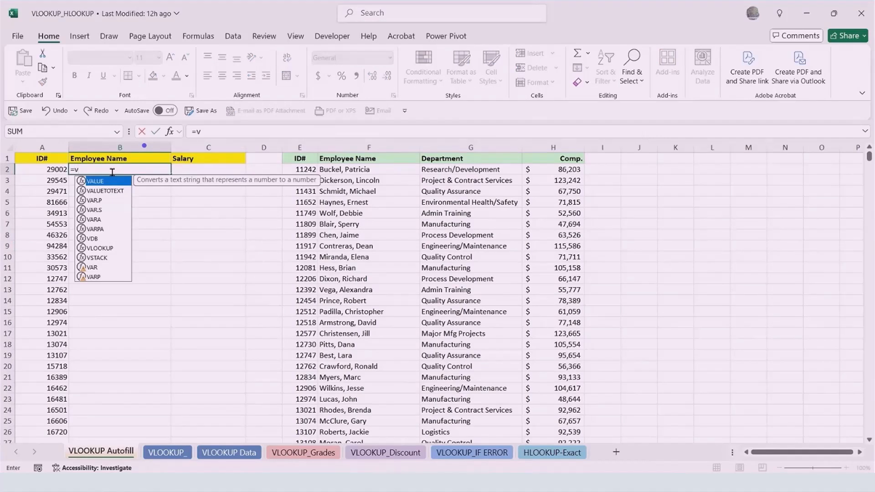
text(l)
key(Tab)
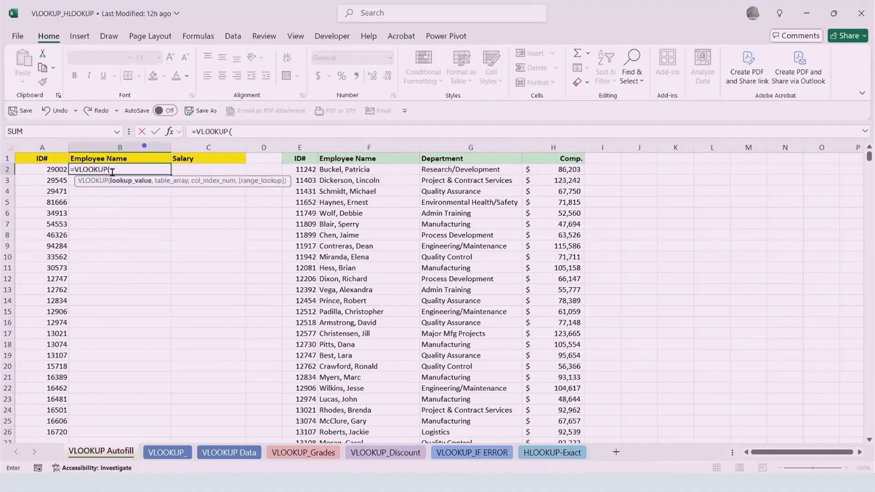
click(51, 169)
text(,)
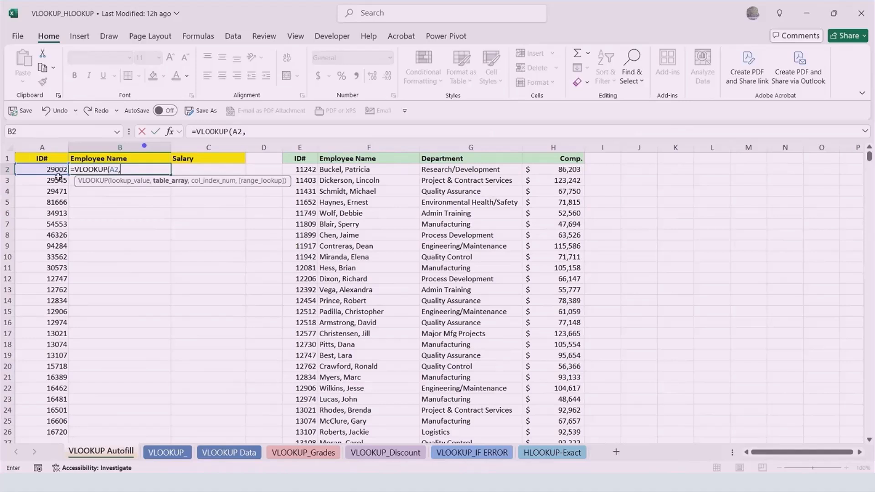
Complete the VLOOKUP formula in B2 with the named range employee_Info, column index 2 and FALSE for an exact match.
text(emp)
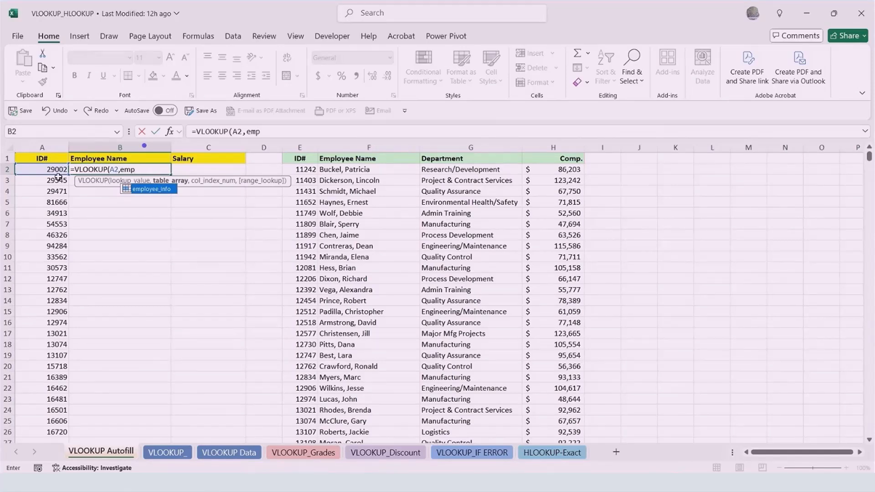
key(Tab)
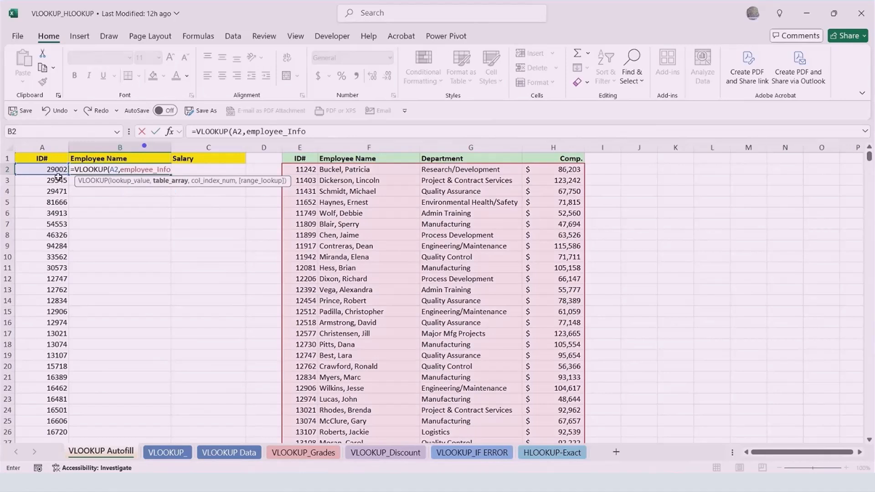
text(,)
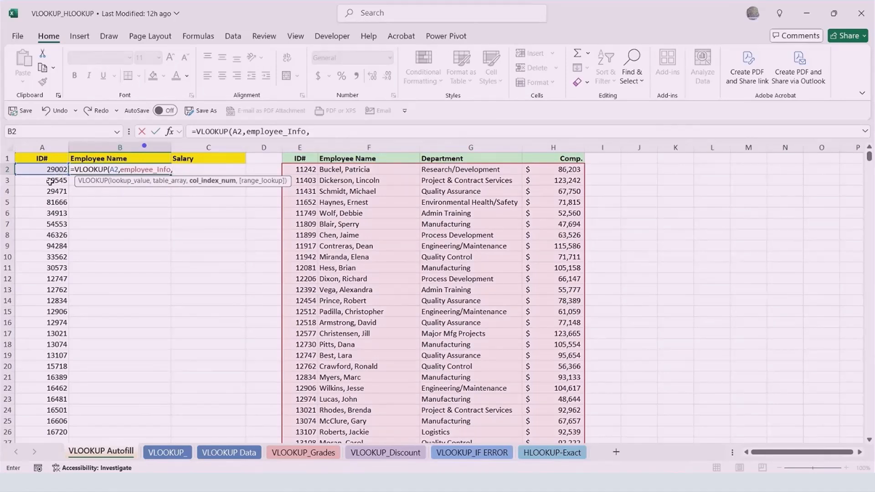
text(2,false)
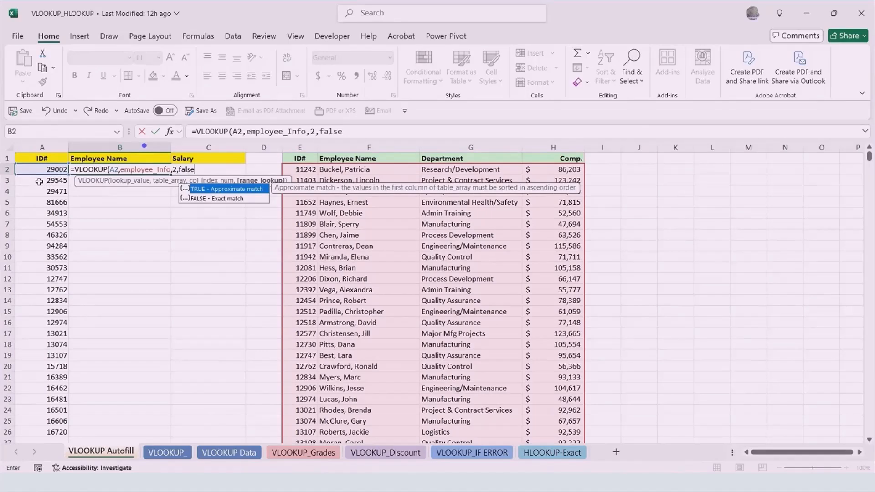
key(Return)
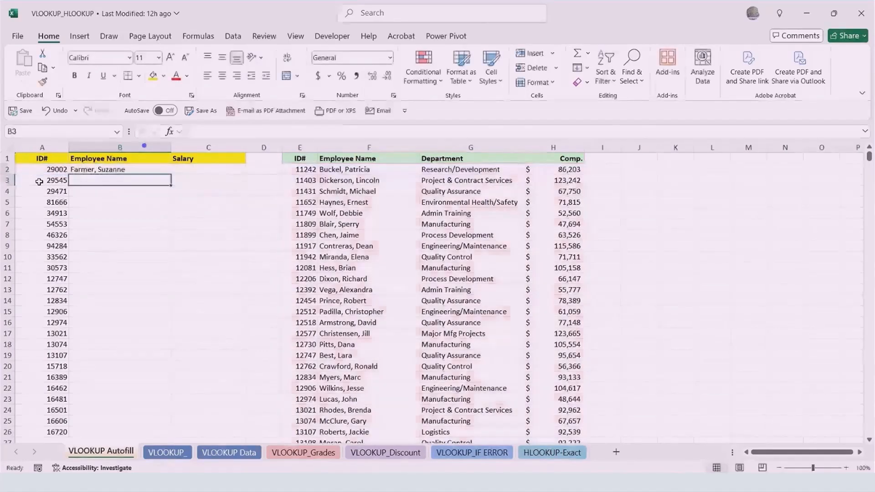
Enter =VLOOKUP(A2,employee_Info,4,false) in cell C2 under Salary.
click(202, 171)
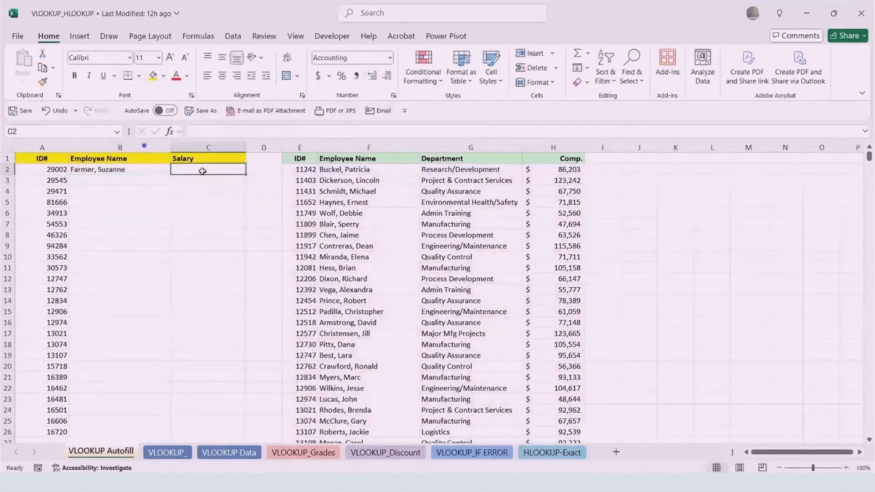
text(=)
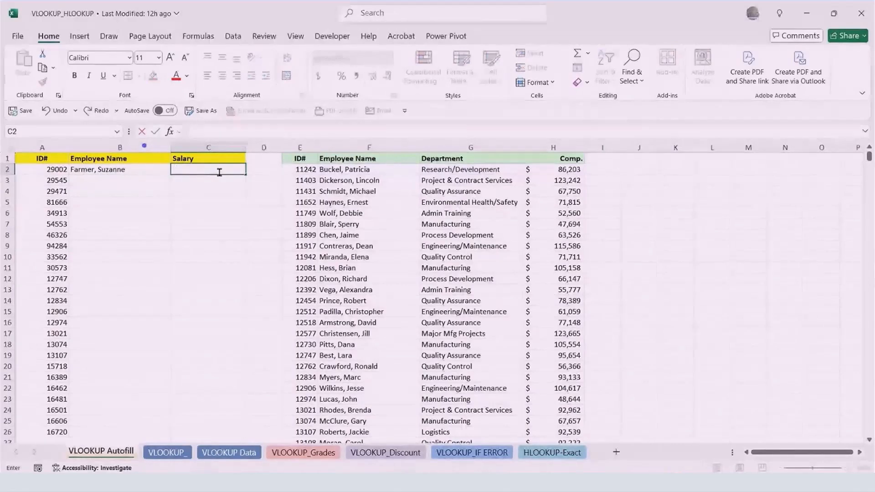
text(vl)
key(Tab)
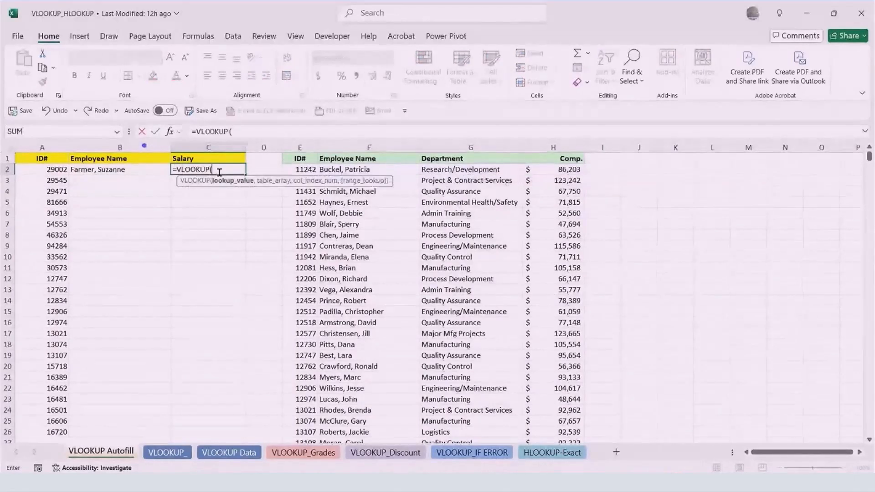
click(34, 169)
text(,emp)
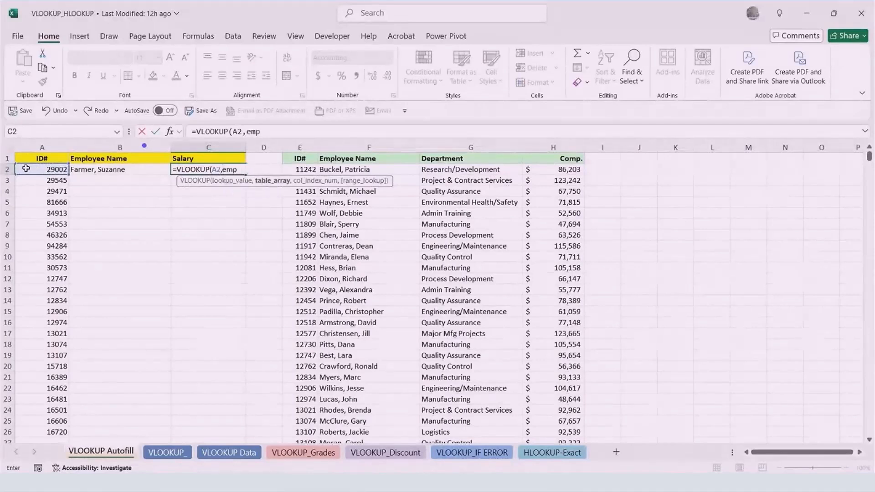
key(Tab)
text(,)
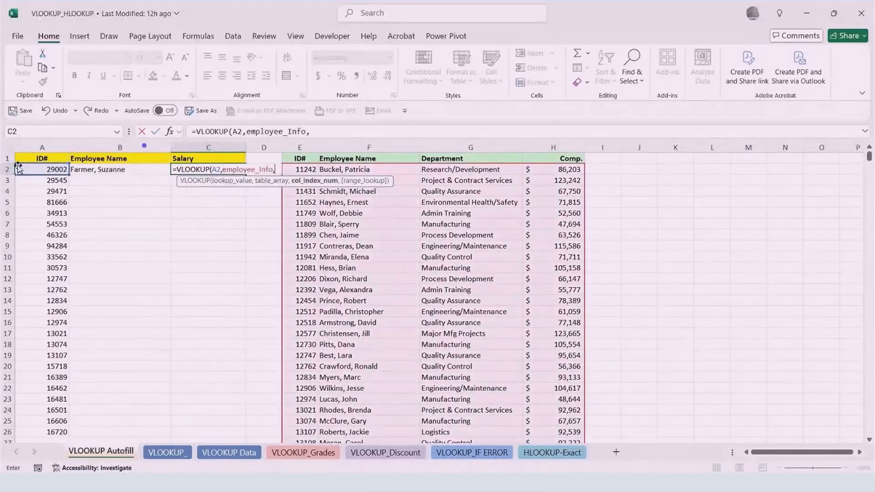
text(4,f)
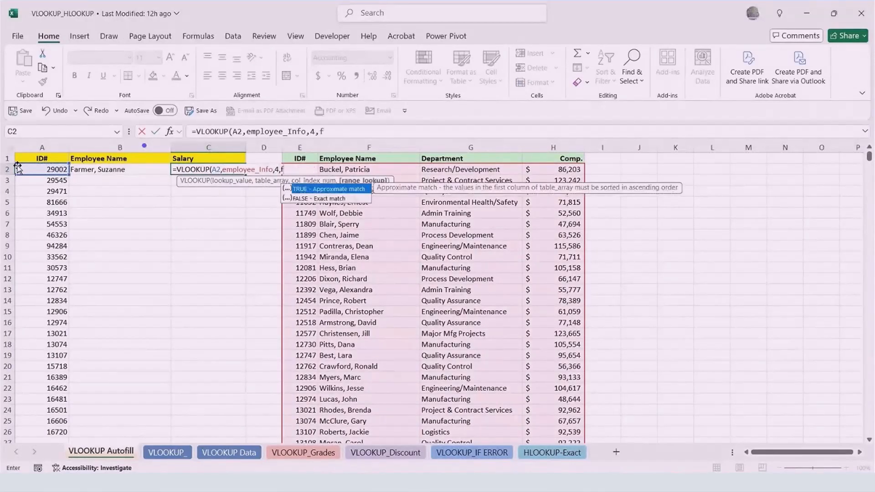
text(alse))
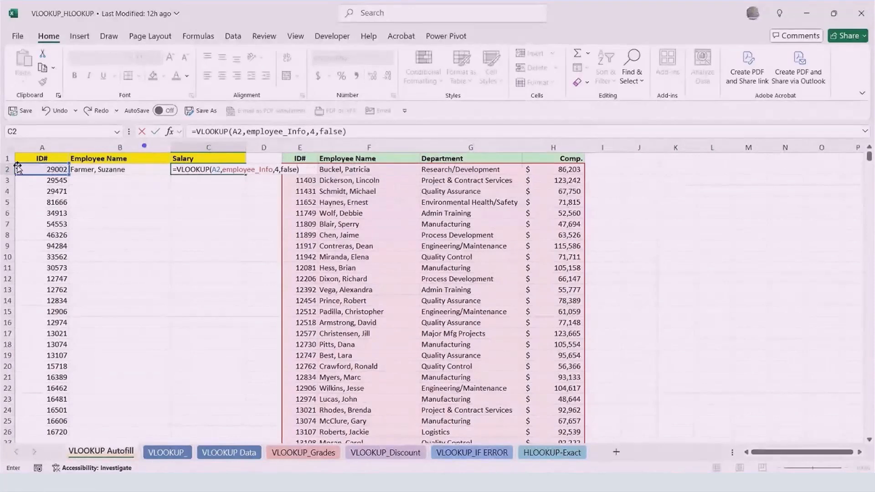
key(Return)
Review the formula in B2 and fill it down the Employee Name column through row 26.
click(120, 168)
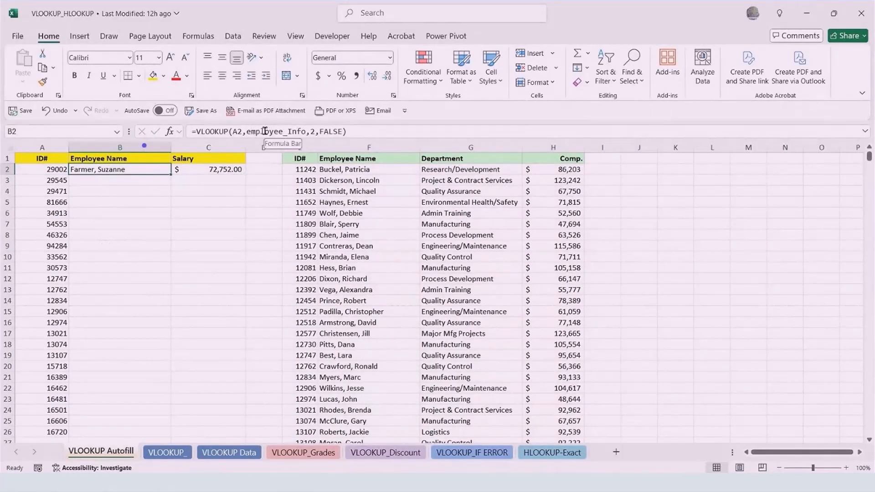
double_click(142, 171)
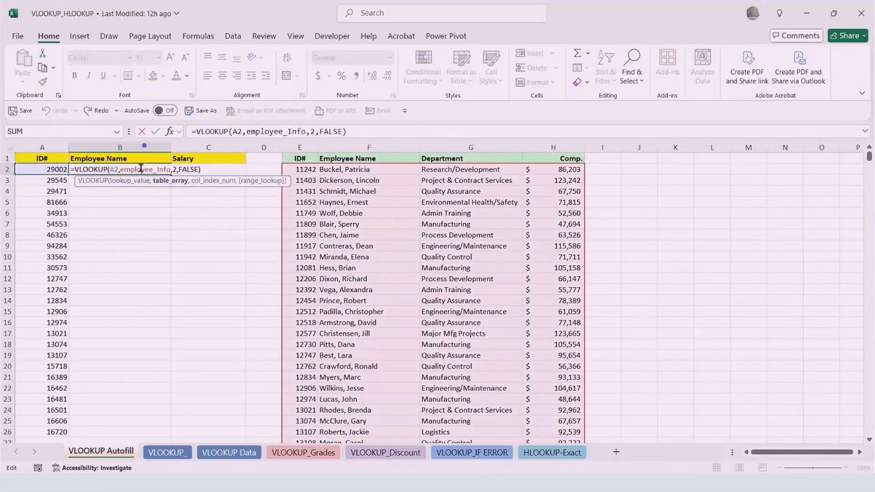
key(ctrl+Return)
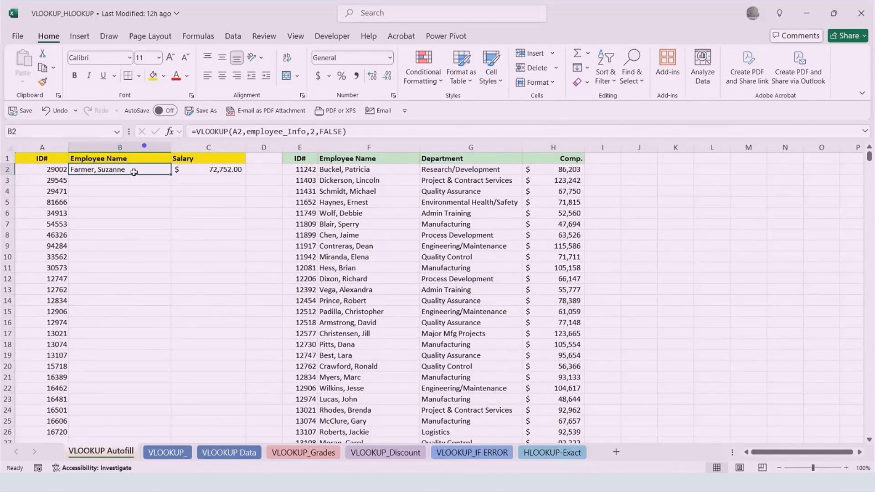
double_click(169, 173)
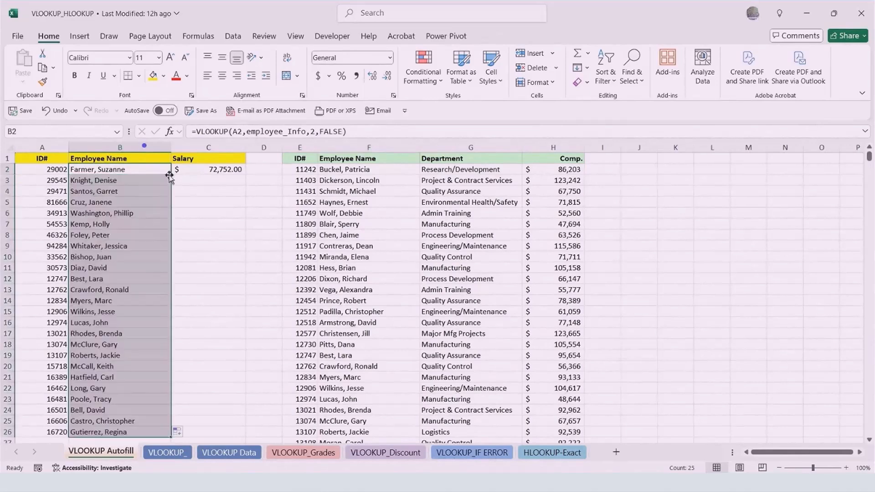
Inspect the copied formulas in B13 and B18 to check their lookup cell and the named range reference.
scroll(105, 289, down, 1)
click(108, 265)
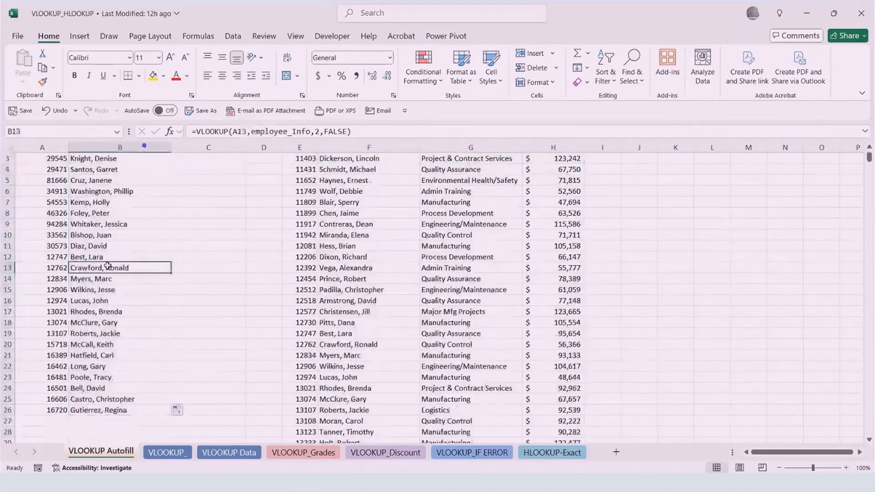
double_click(107, 266)
scroll(621, 284, up, 1)
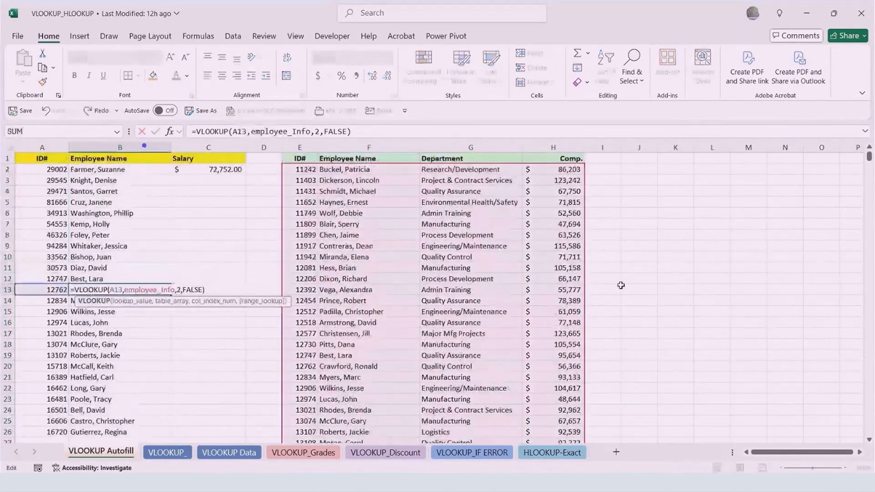
key(Escape)
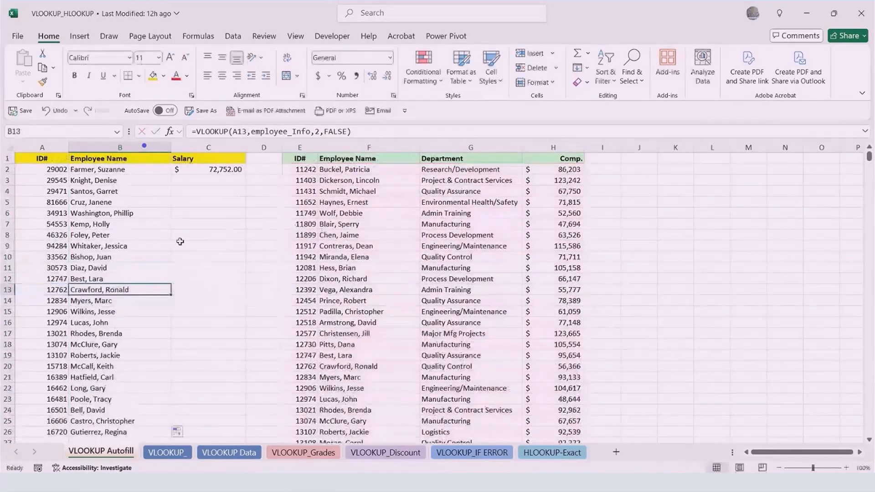
double_click(114, 345)
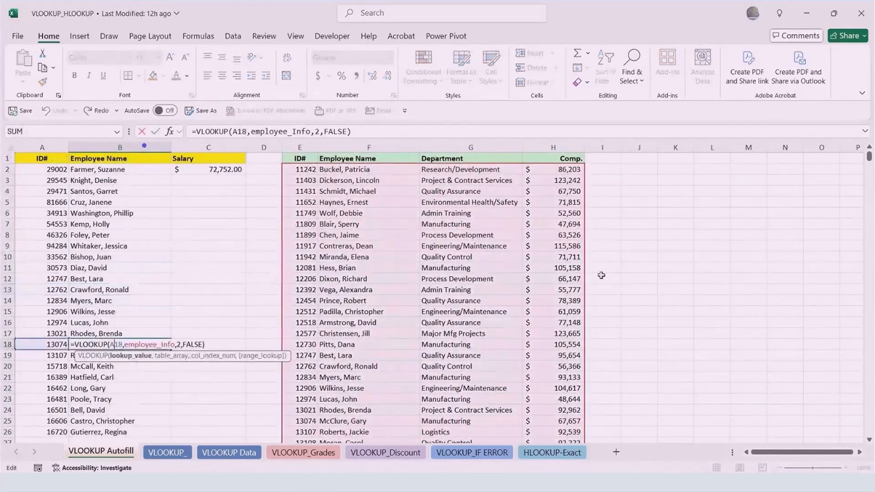
mouse_move(869, 157)
mouse_down()
mouse_move(869, 428)
mouse_move(873, 143)
mouse_up()
Fill the C2 VLOOKUP formula down the Salary column through row 26, and check copied formulas in B6 and C9.
click(208, 169)
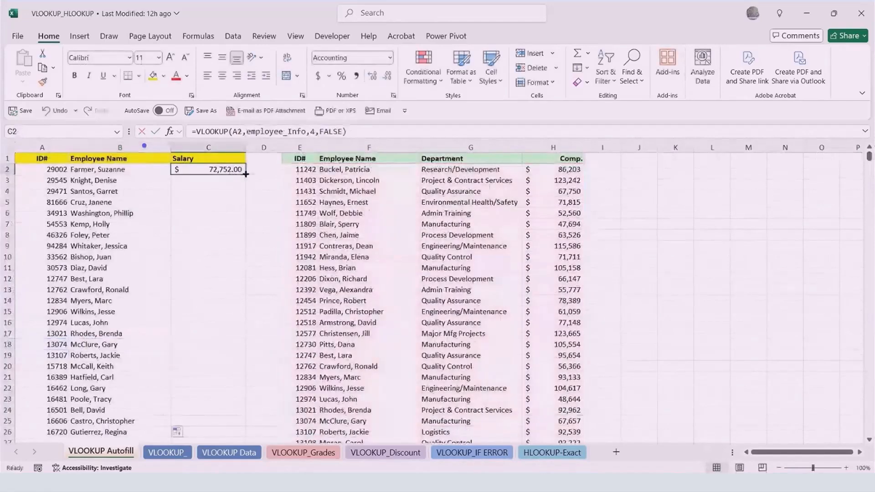
double_click(245, 175)
click(117, 212)
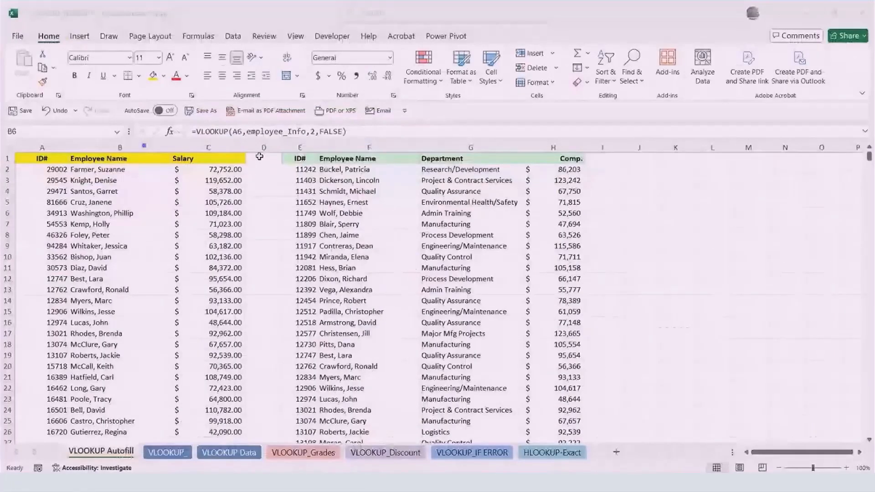
click(172, 250)
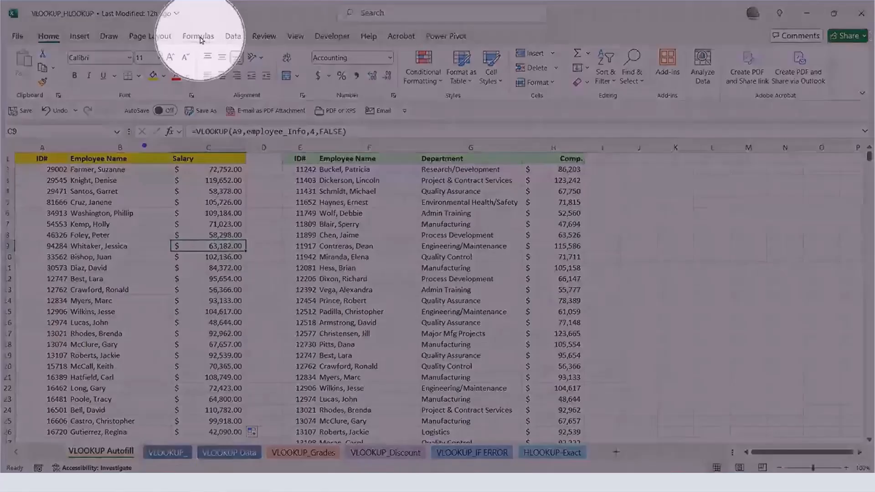
Examine the full cell reference of employee_Info in the Name Manager, widening the Refers To column, and close it.
click(200, 40)
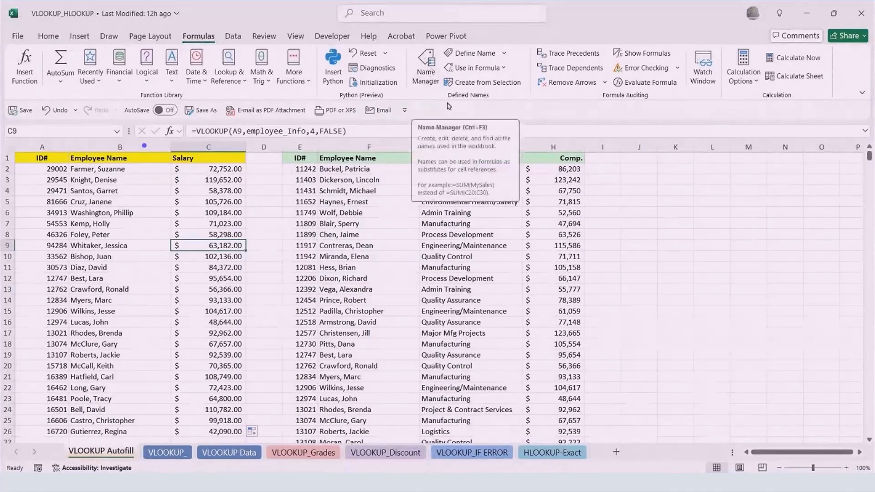
click(426, 64)
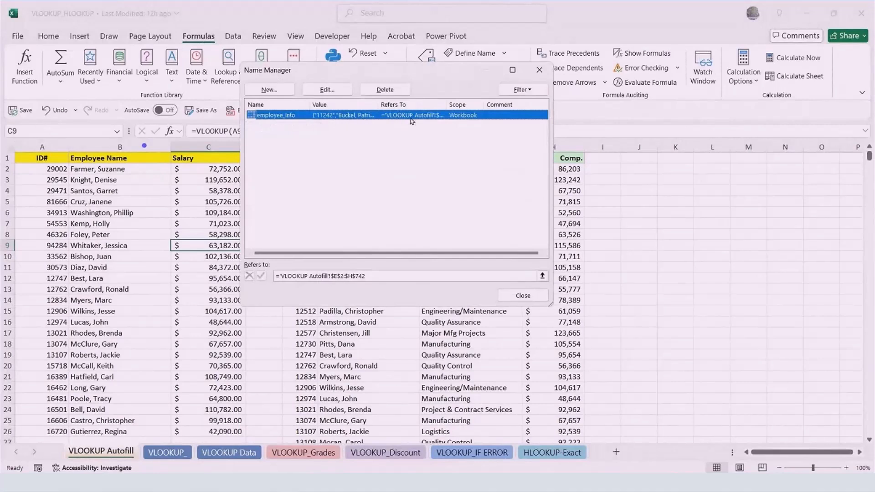
drag(447, 105, 492, 105)
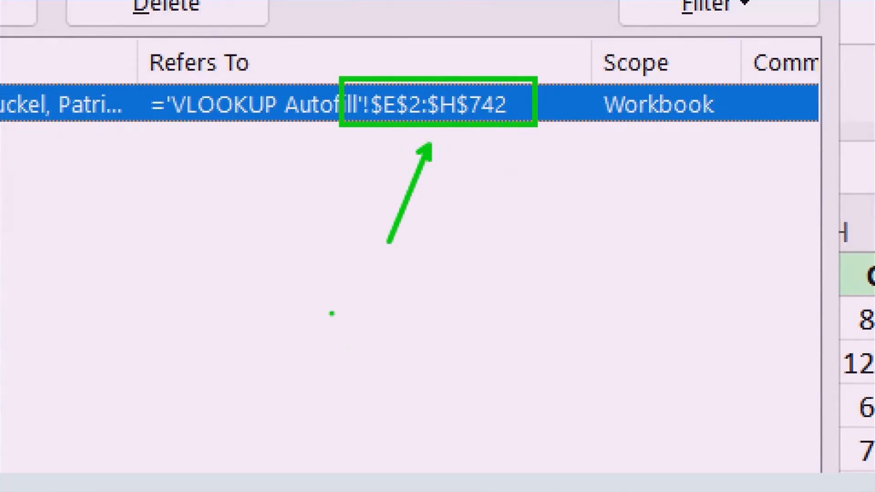
text(Abs rel)
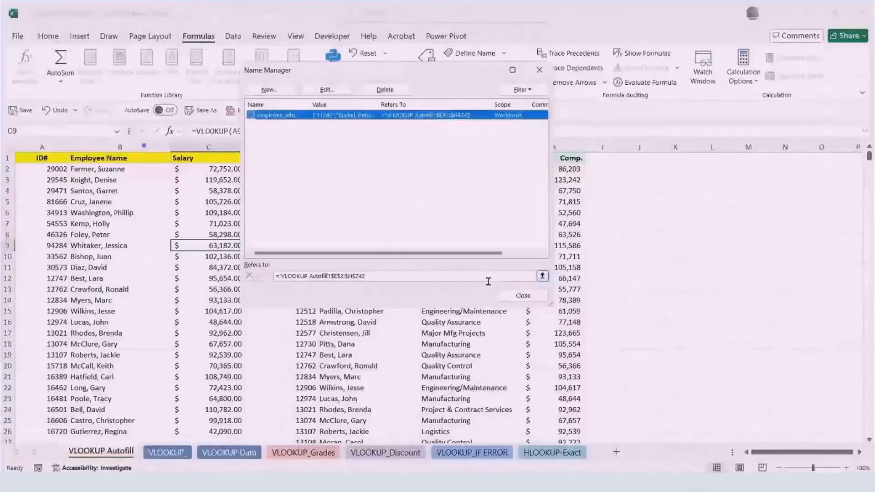
click(523, 295)
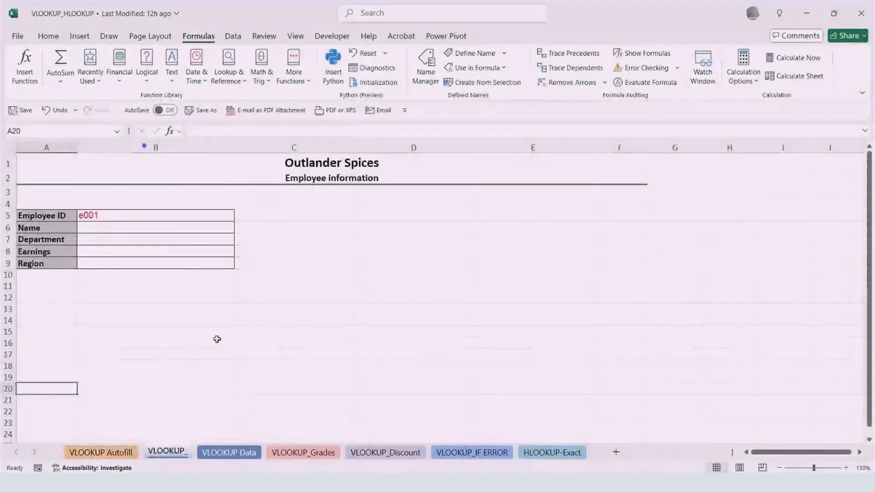
Examine the empty Name, Department, Earnings and Region cells on the VLOOKUP_ sheet and the employee table on the VLOOKUP Data sheet.
click(216, 340)
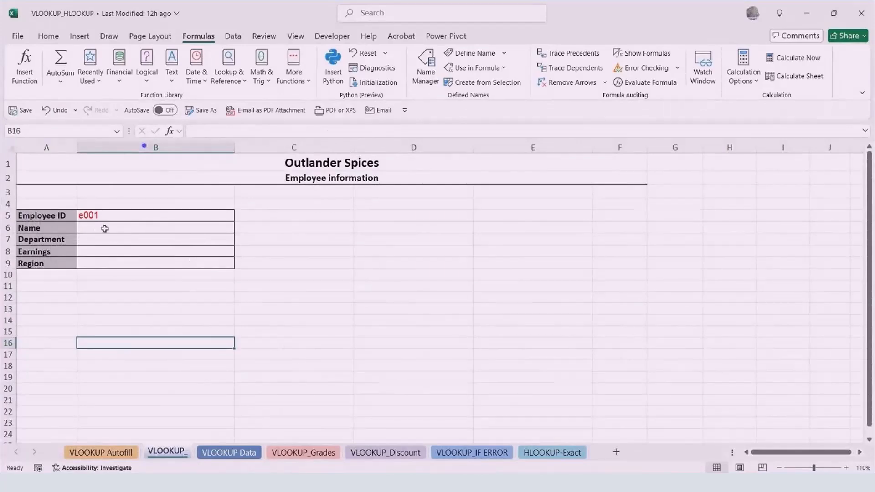
click(101, 452)
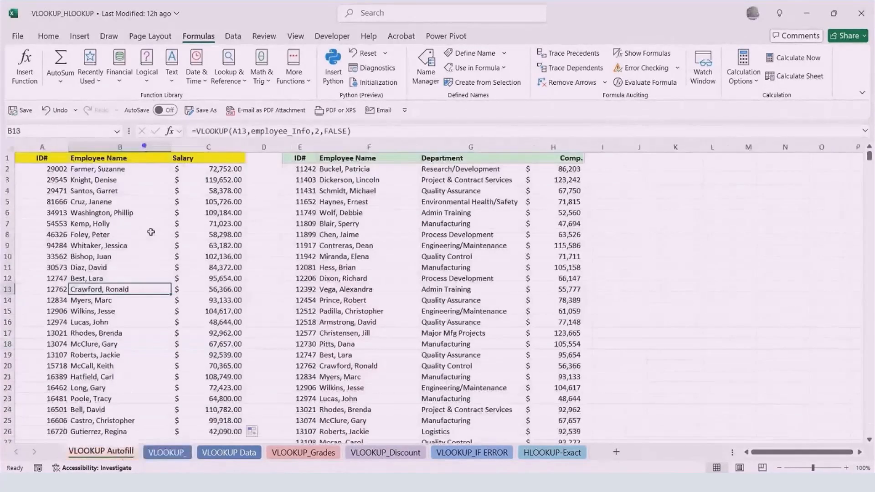
click(165, 451)
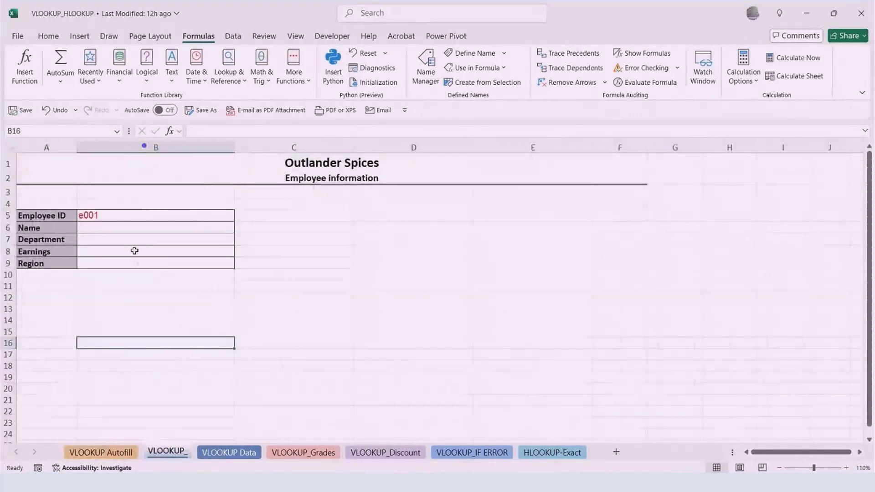
click(98, 228)
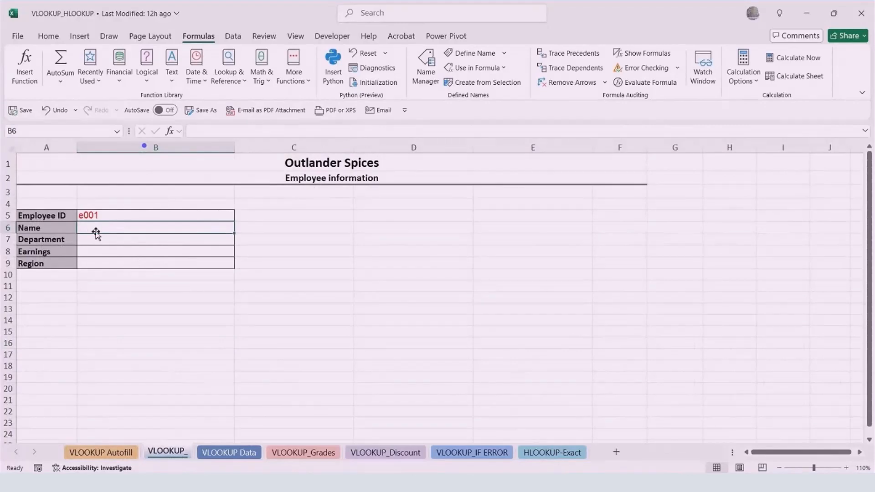
click(97, 238)
click(99, 251)
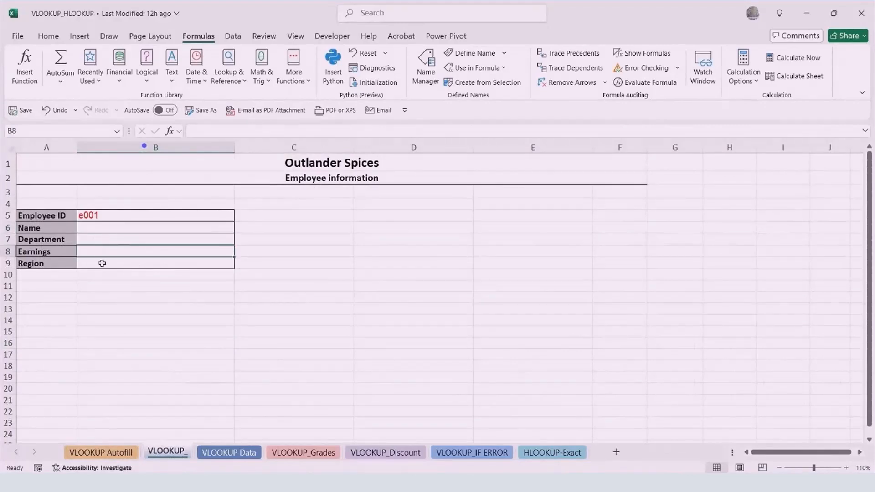
click(102, 263)
click(229, 452)
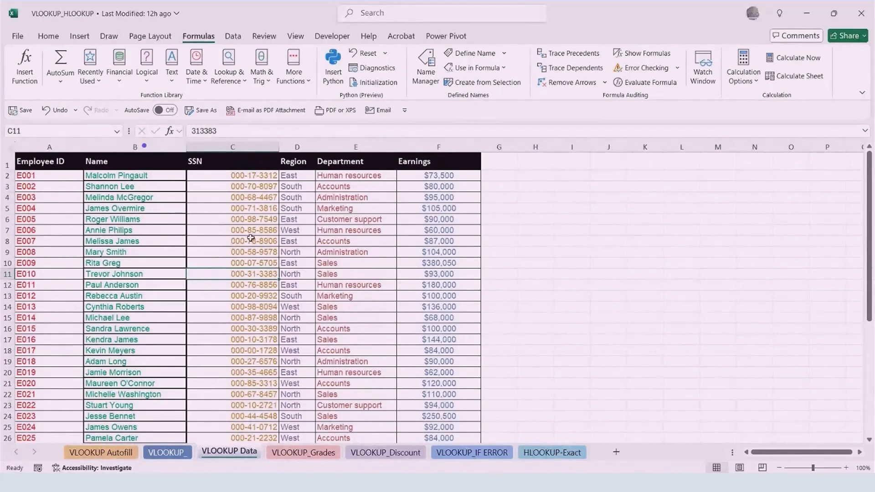
click(167, 453)
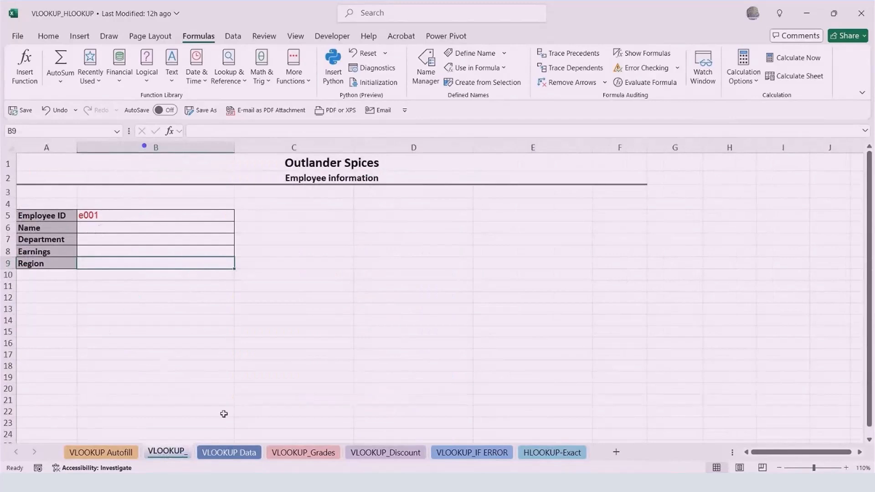
Name the employee data range A2:F41 on the VLOOKUP Data sheet HR_Info, leaving out the header row.
click(229, 452)
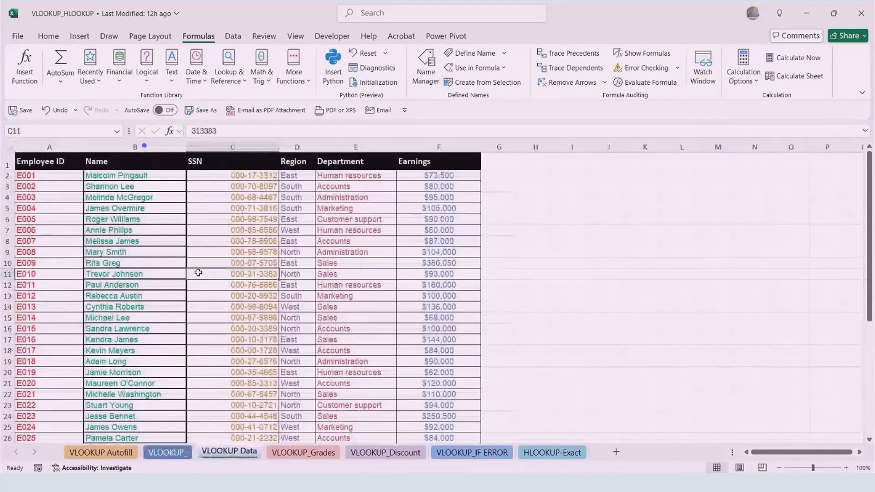
click(38, 178)
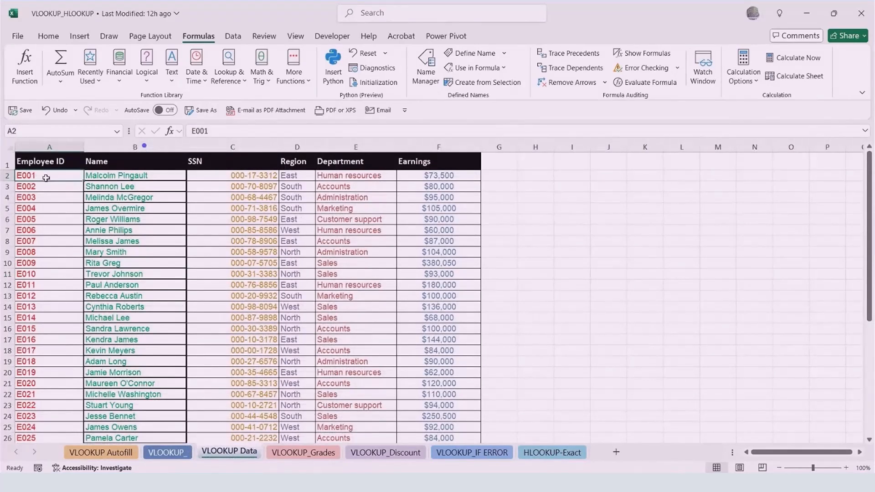
key(ctrl+shift+Down)
key(ctrl+shift+Right)
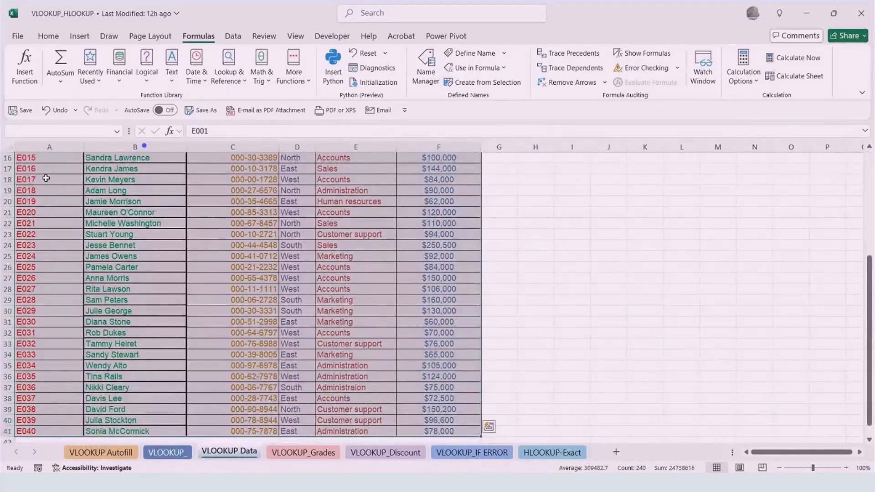
click(30, 131)
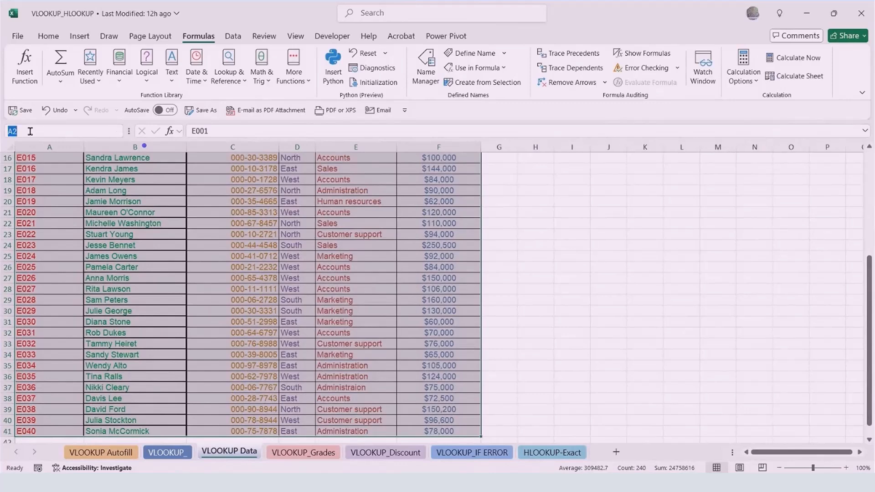
text(HR_Info)
scroll(410, 245, up, 5)
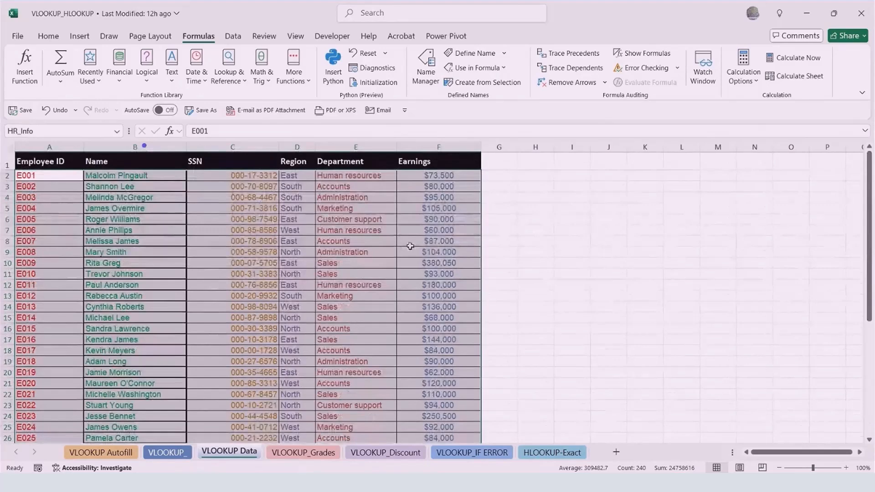
click(310, 243)
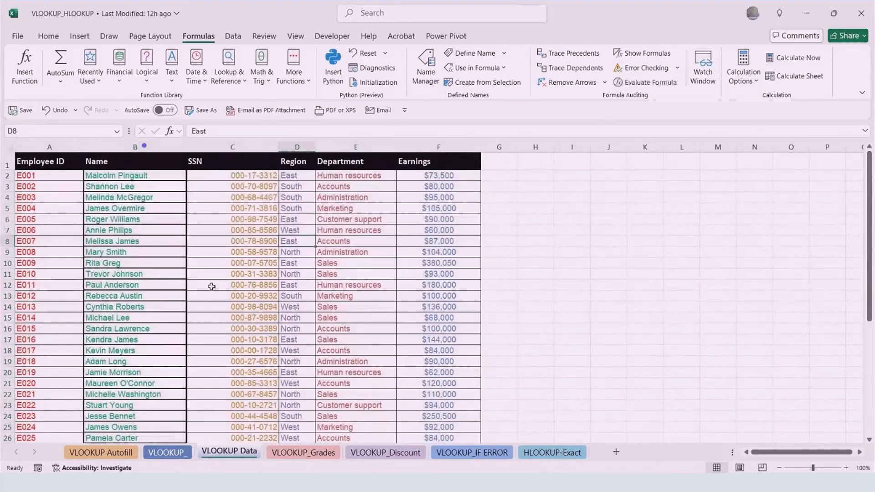
Check the workbook's defined names and the HR_Info reference in the Name Manager, and close it.
click(117, 131)
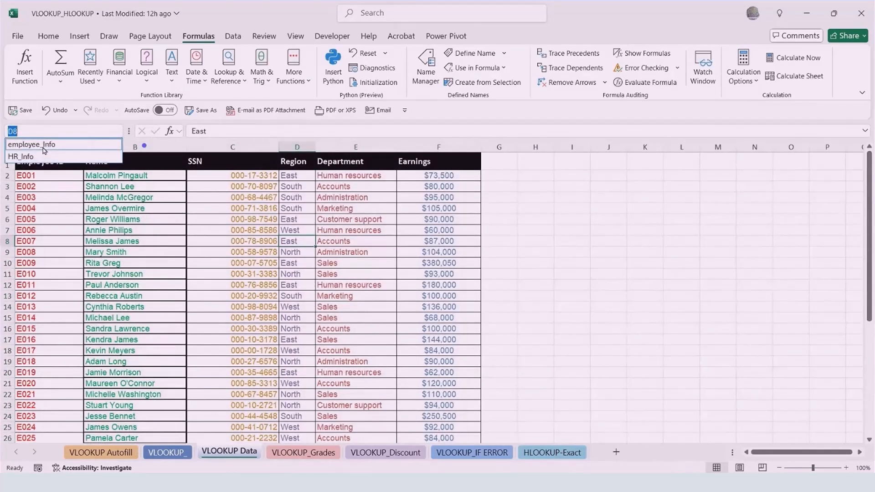
key(Escape)
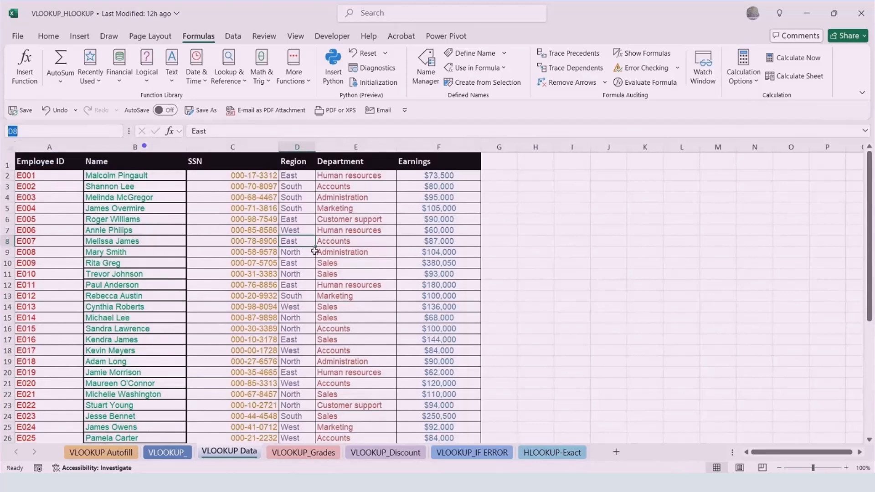
click(421, 85)
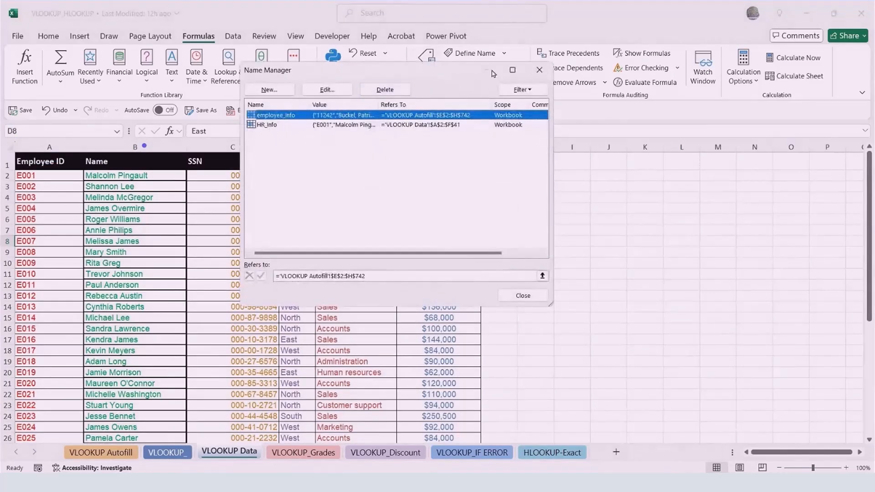
click(539, 71)
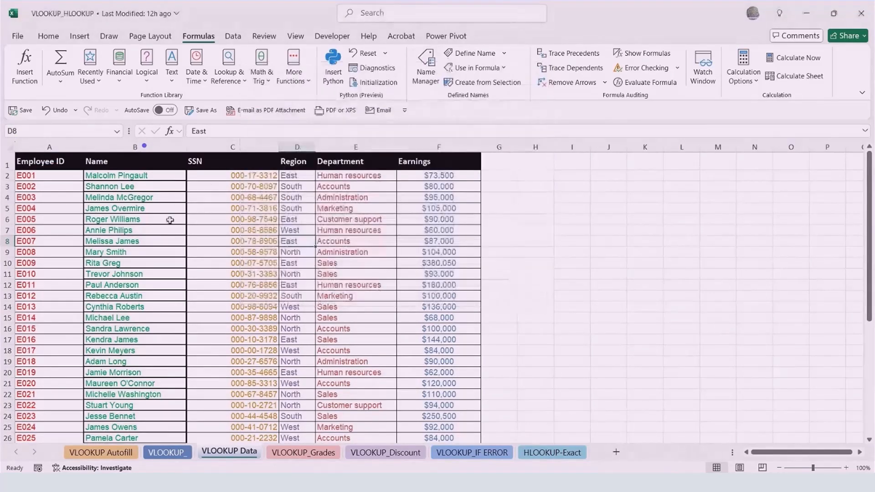
Enter =VLOOKUP(B5,HR_Info,2,FALSE) in the Name cell B6 on the VLOOKUP_ sheet.
click(166, 452)
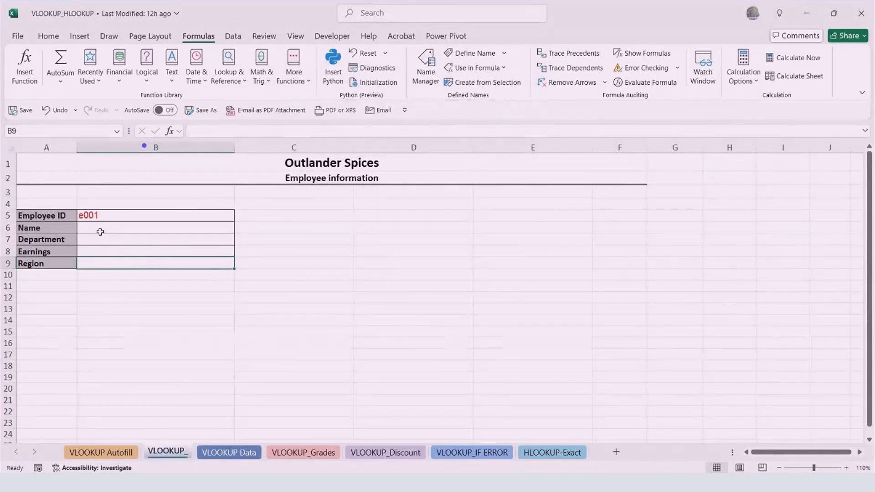
click(103, 227)
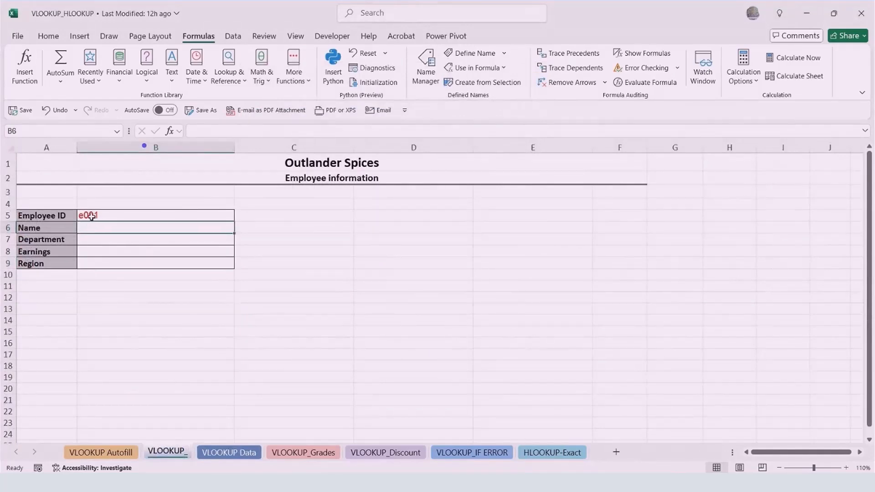
click(229, 453)
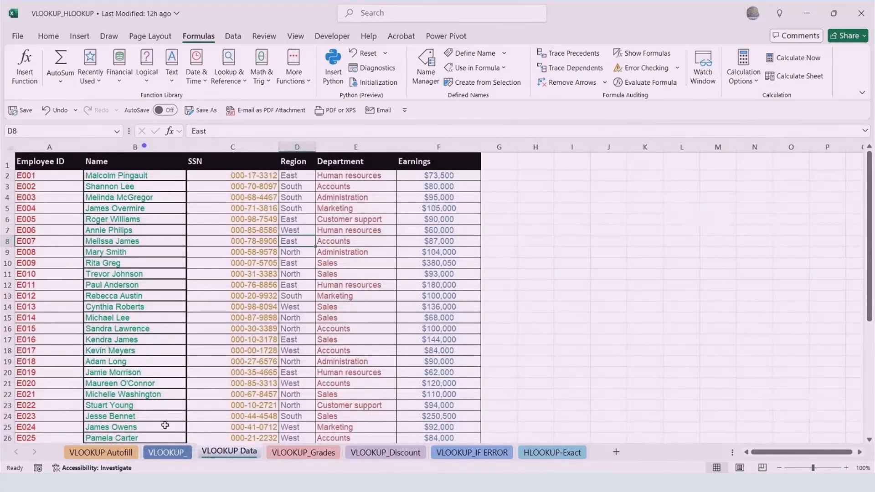
click(167, 452)
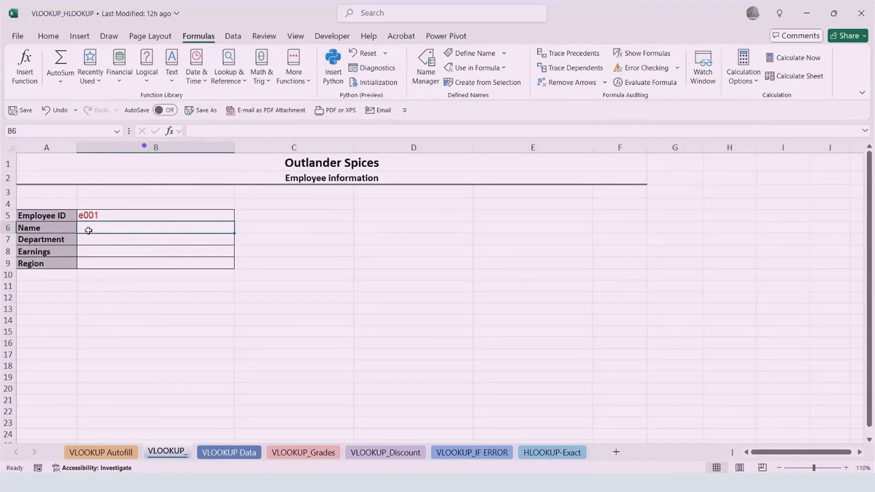
text(=)
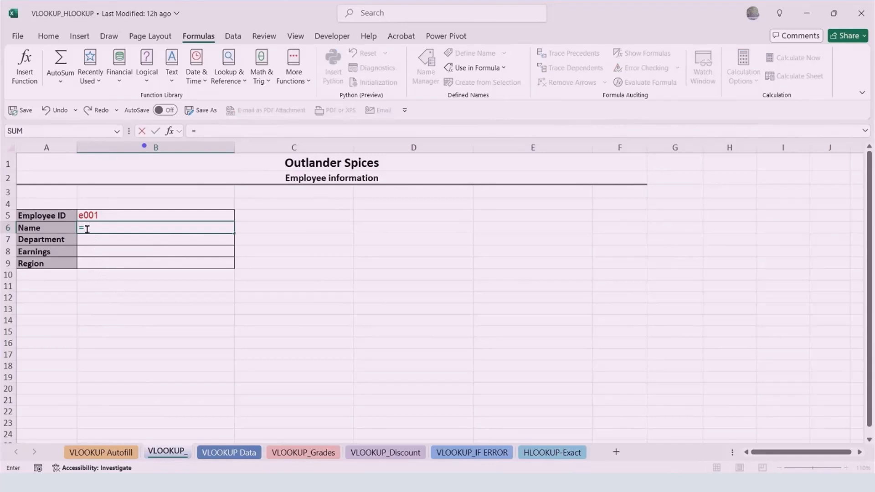
text(vl)
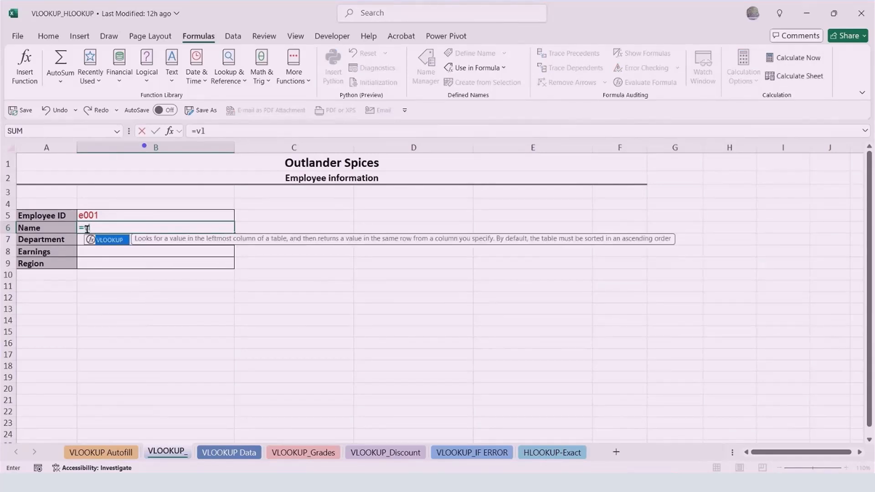
key(Tab)
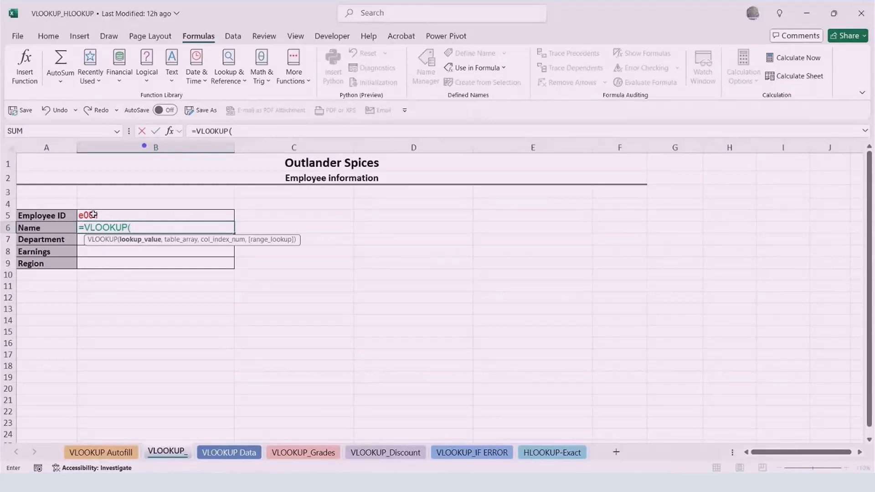
click(93, 215)
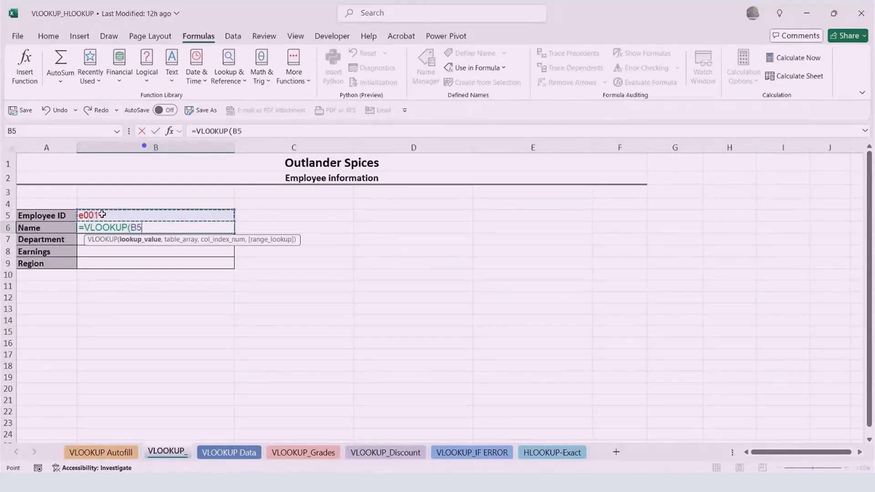
text(,)
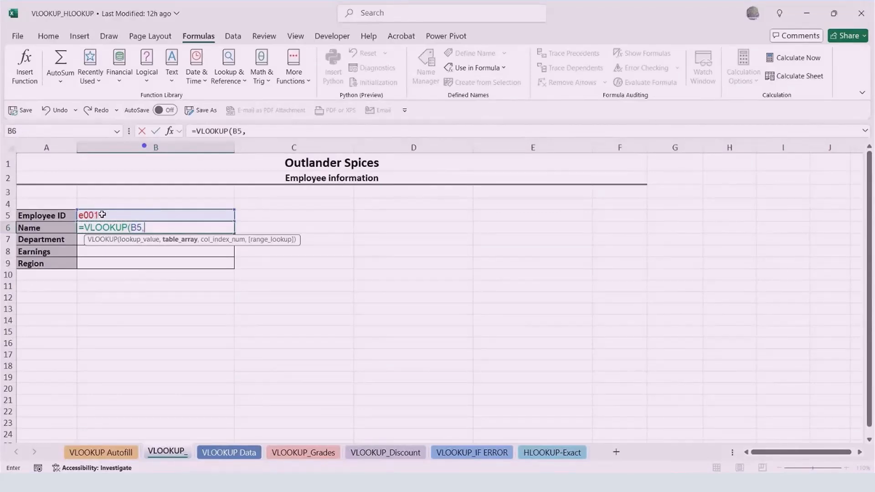
text(hr)
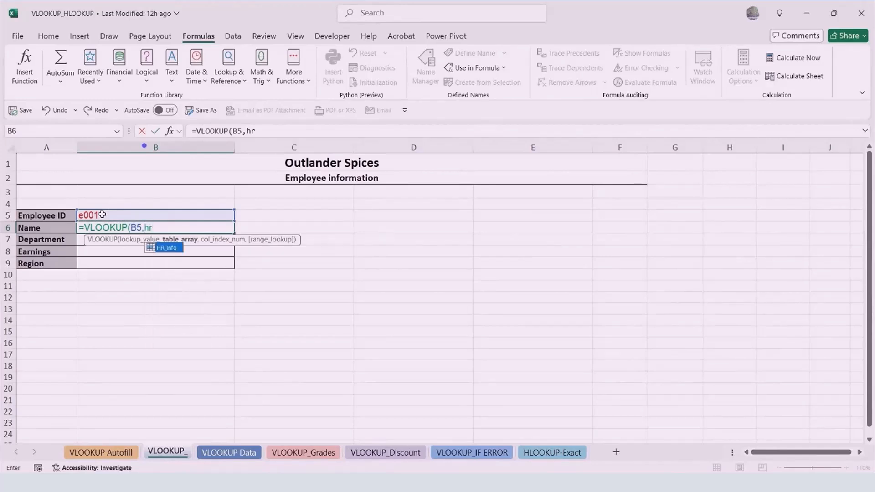
key(Tab)
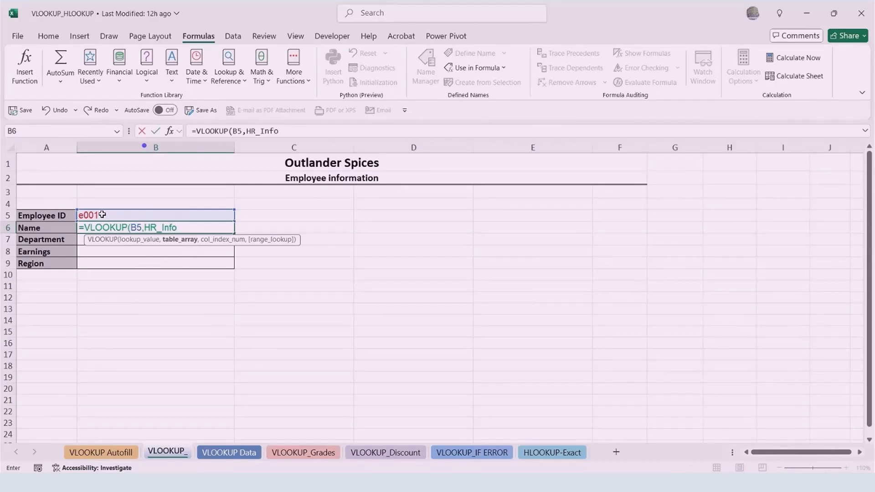
text(,)
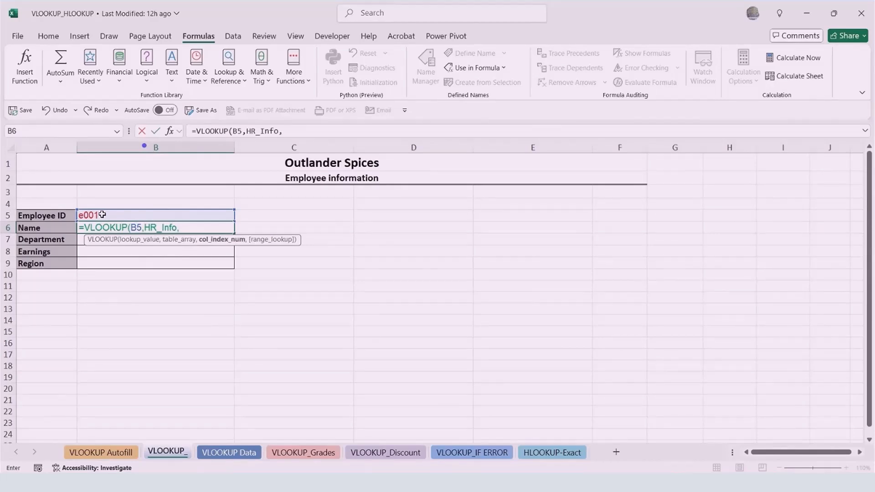
text(2,)
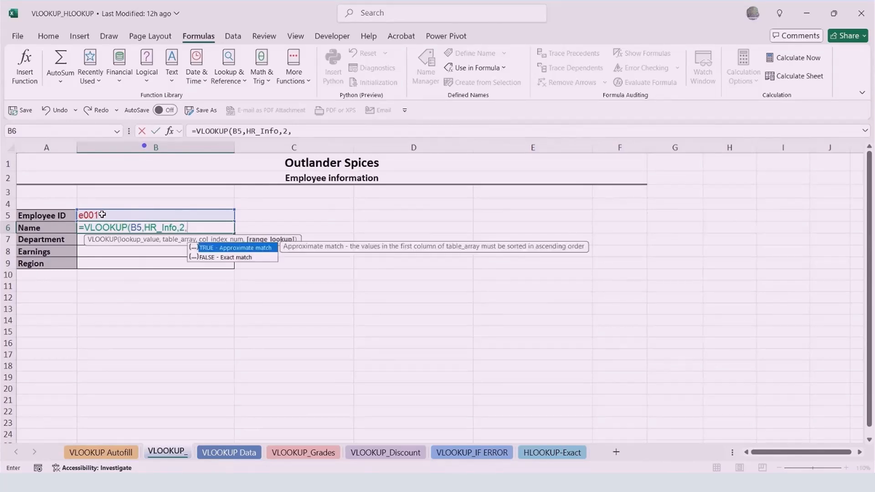
text(False))
key(Return)
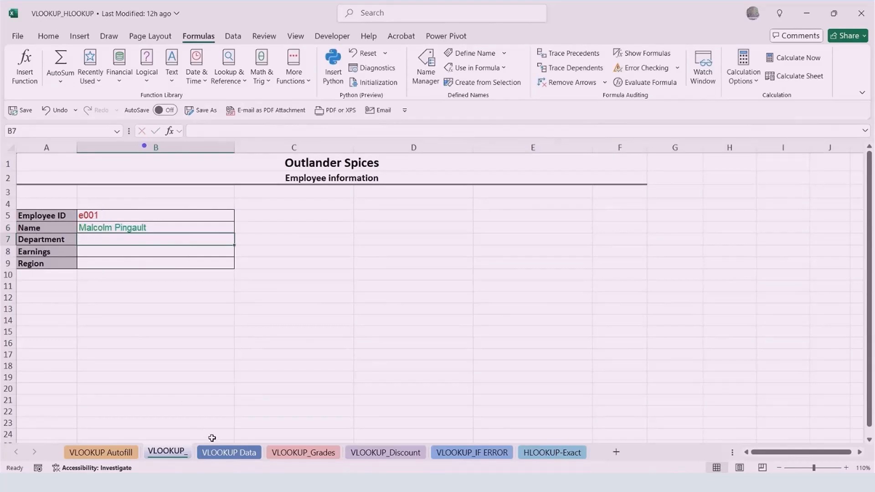
Test the Name lookup by changing the last digit of the Employee ID in B5 to 7, and compare it with VLOOKUP Data.
click(228, 452)
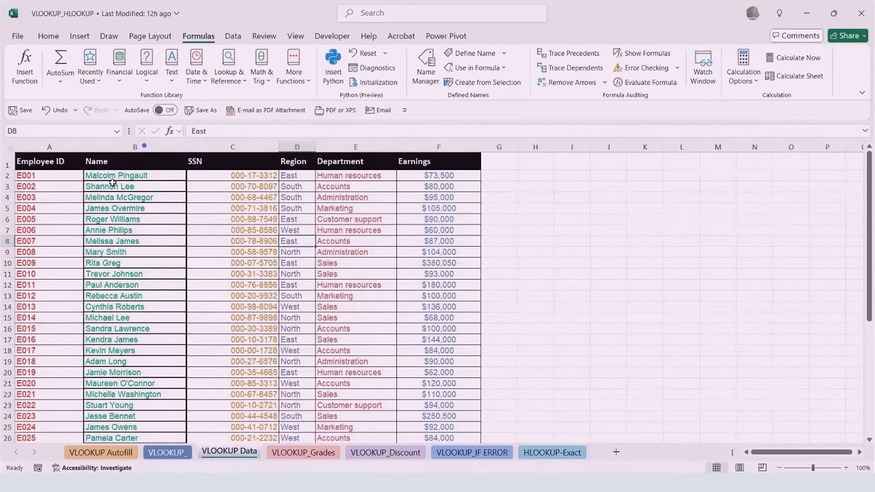
click(183, 459)
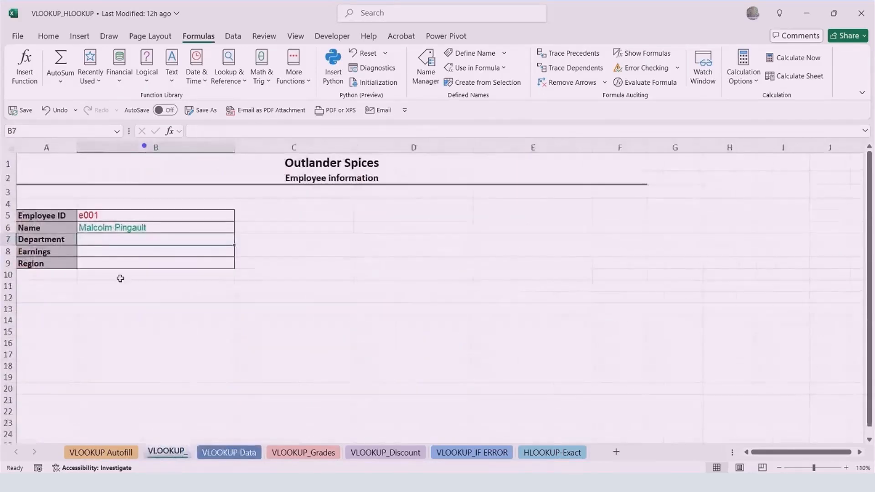
click(161, 218)
text(e001)
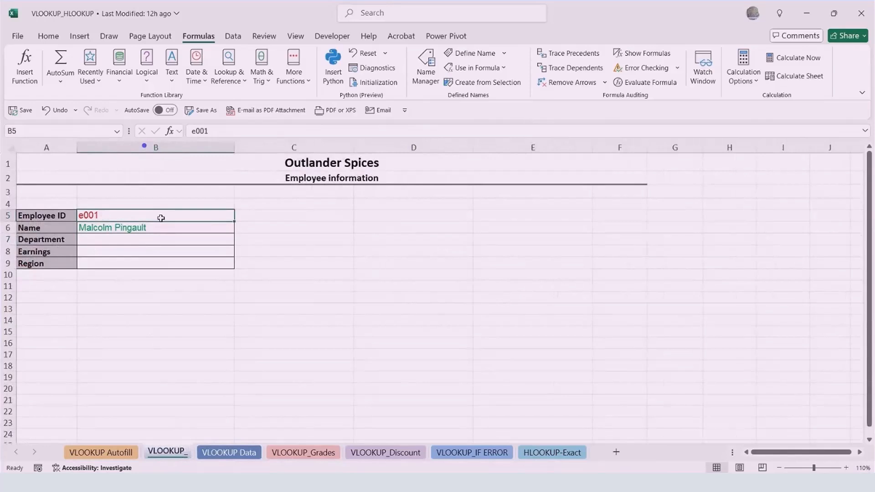
double_click(114, 214)
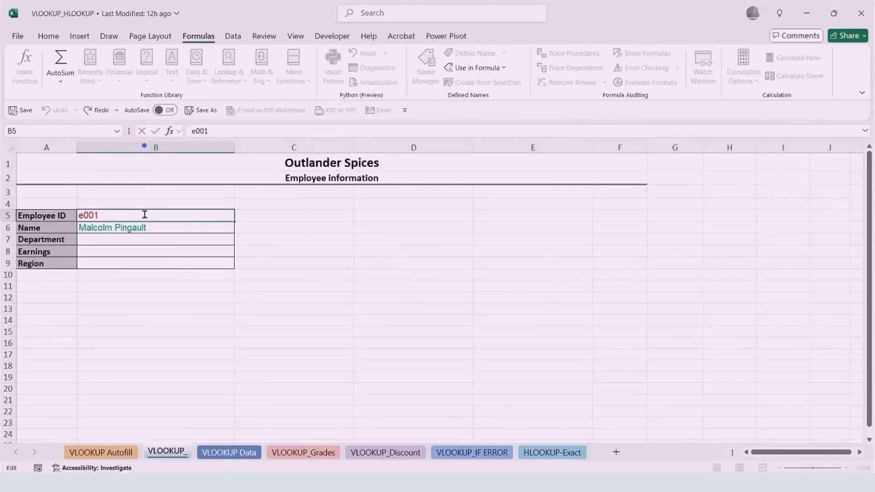
key(BackSpace)
text(7)
key(Return)
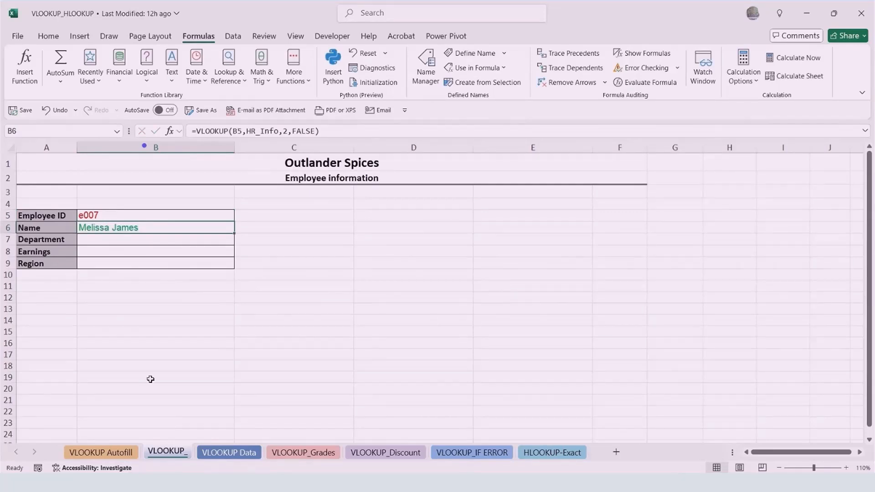
click(229, 452)
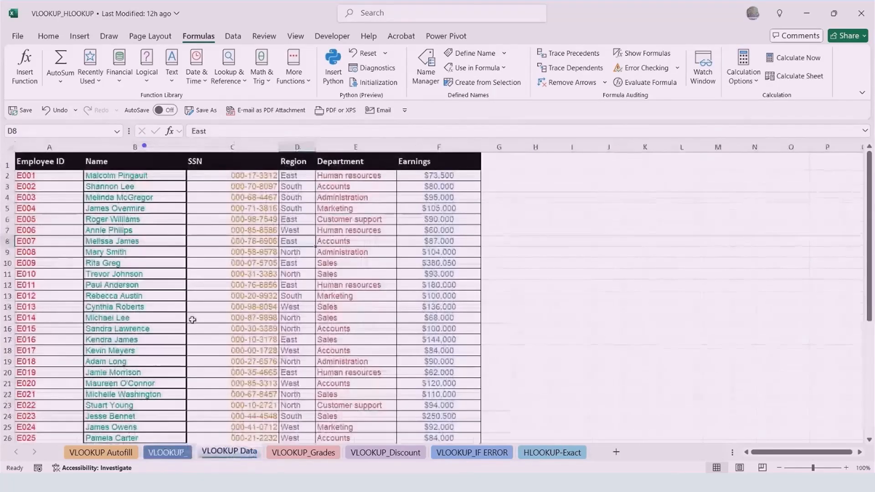
click(30, 243)
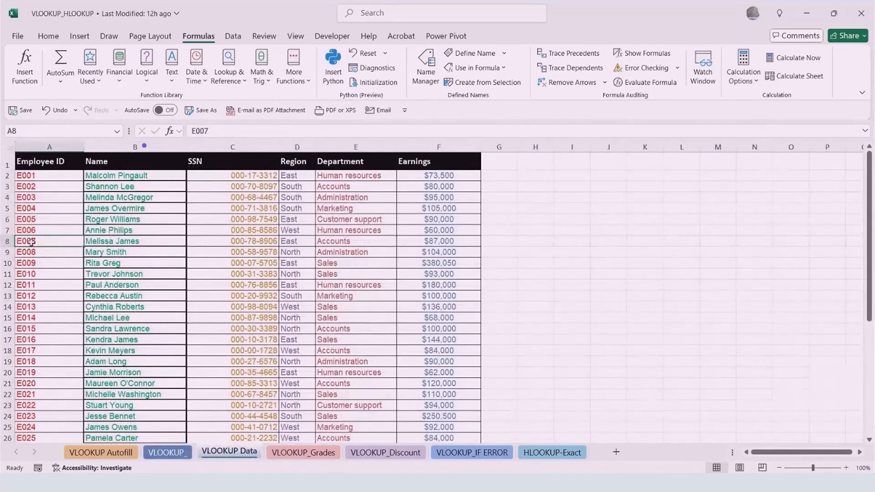
click(108, 242)
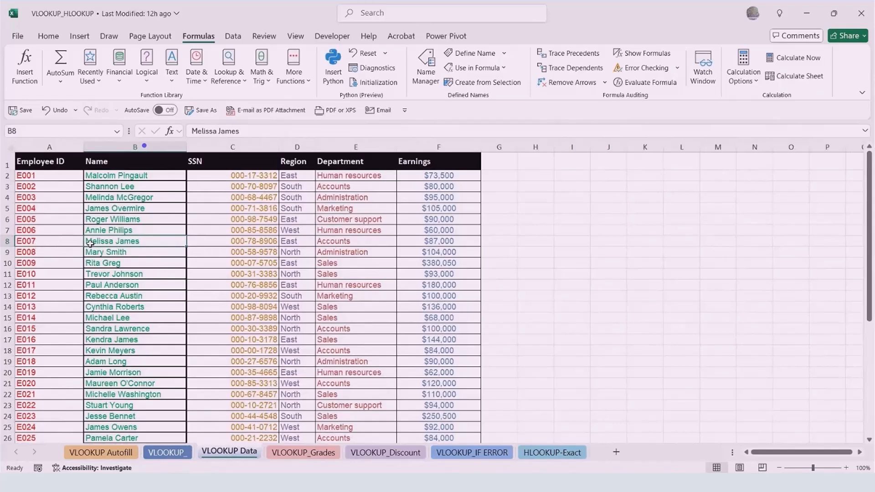
Change the last digit of the Employee ID in B5 on the VLOOKUP_ sheet to 9, and select the Department cell B7.
click(166, 453)
click(96, 215)
double_click(96, 215)
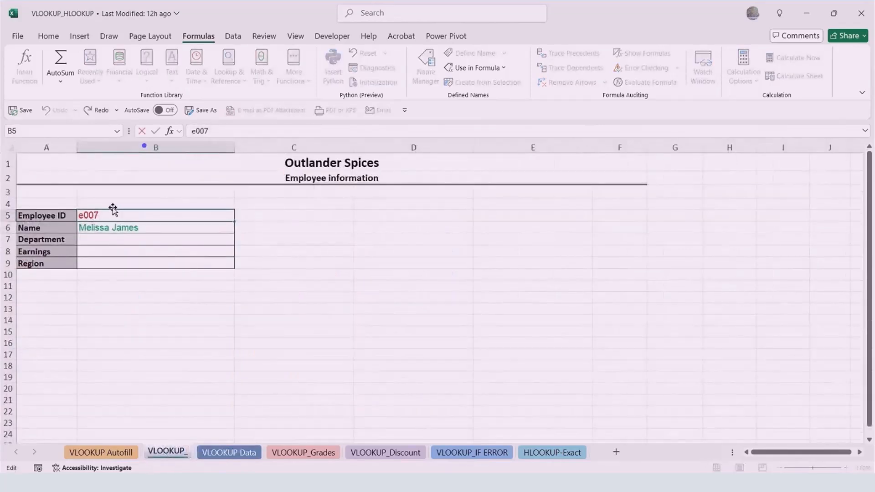
key(BackSpace)
text(9)
key(Return)
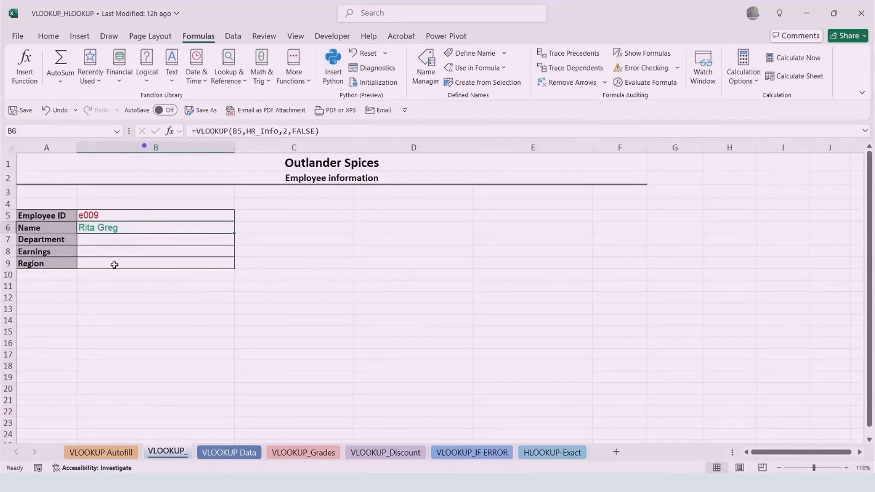
click(100, 242)
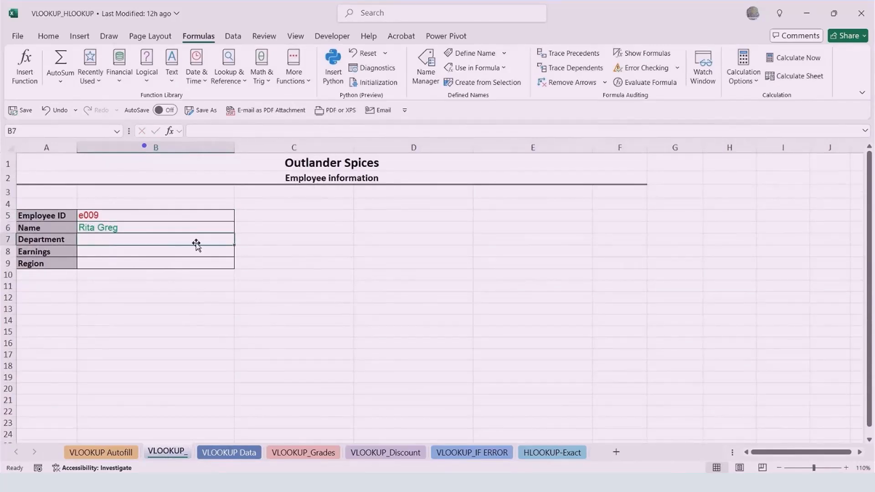
text(=VLOOKUP()
key(Escape)
click(225, 455)
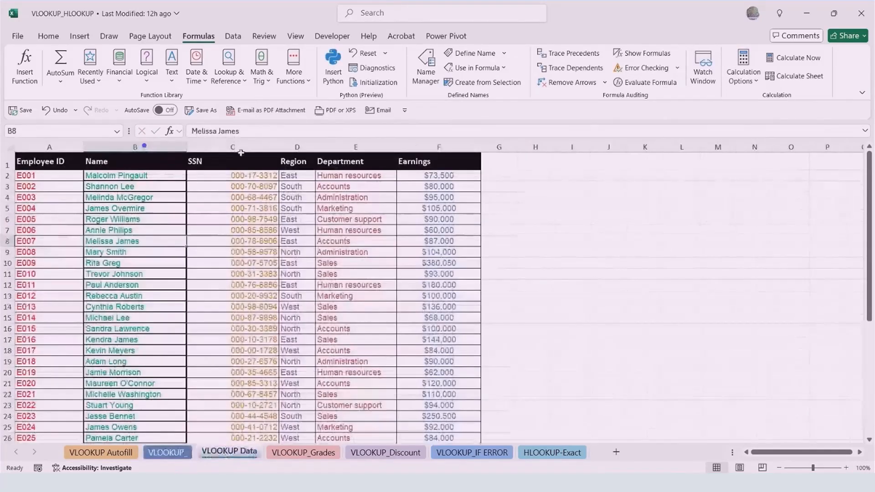
click(177, 451)
Enter =VLOOKUP(B5,HR_Info,5,FALSE) in the Department cell B7 on the VLOOKUP_ sheet.
text(=vl)
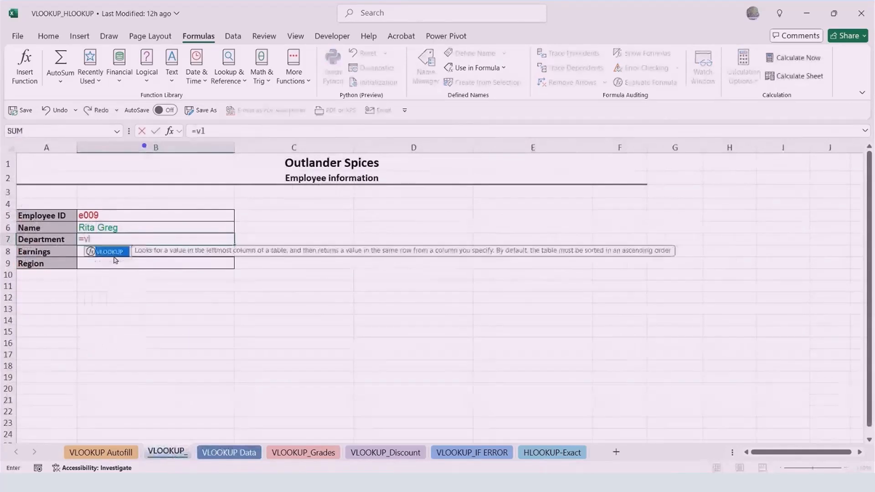
key(Tab)
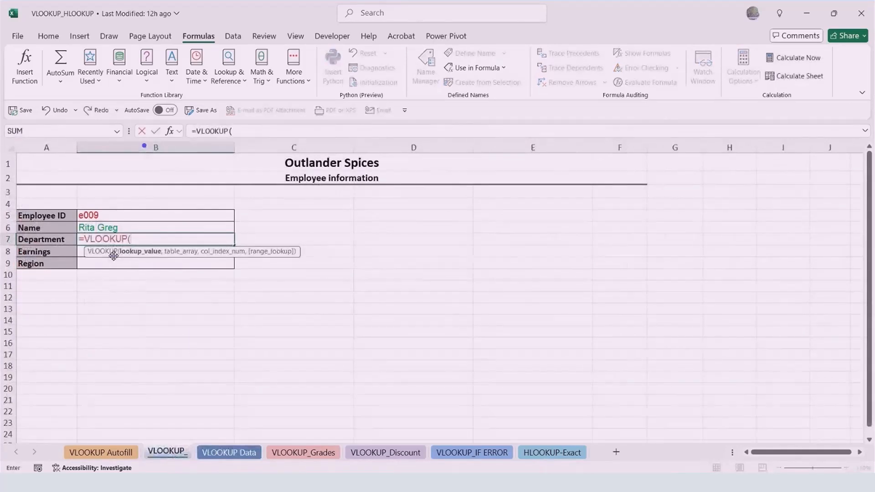
click(91, 215)
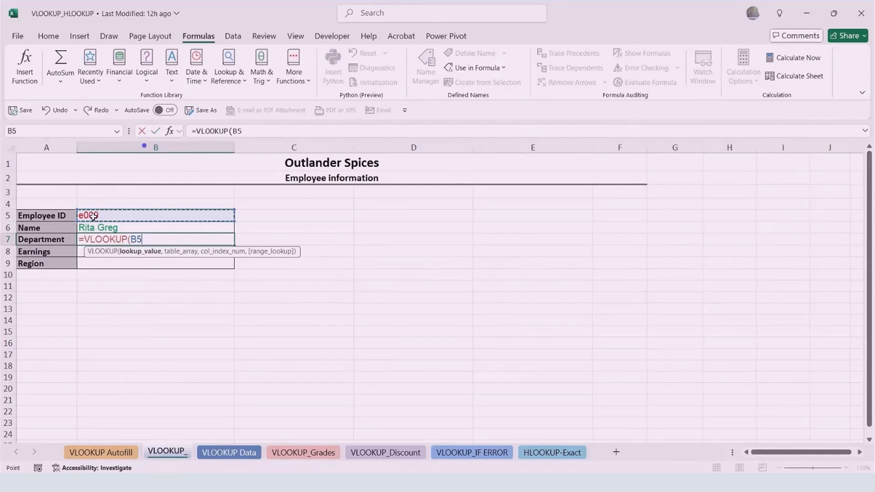
text(,)
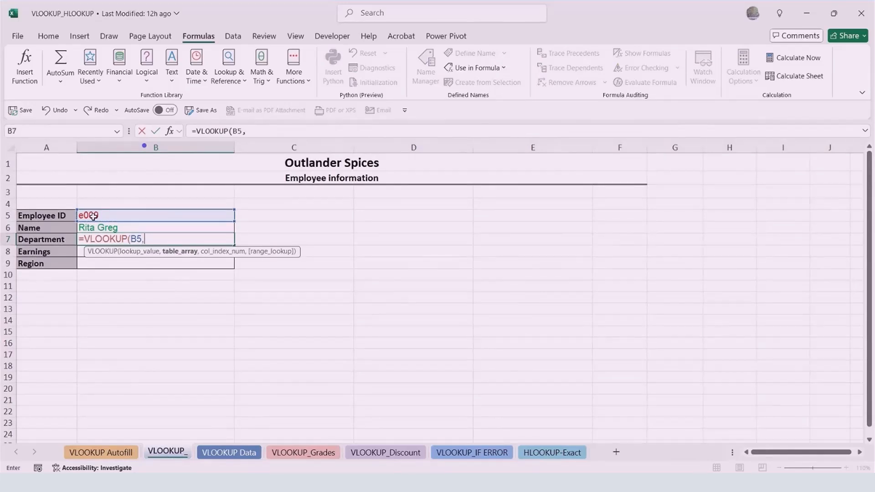
text(hr)
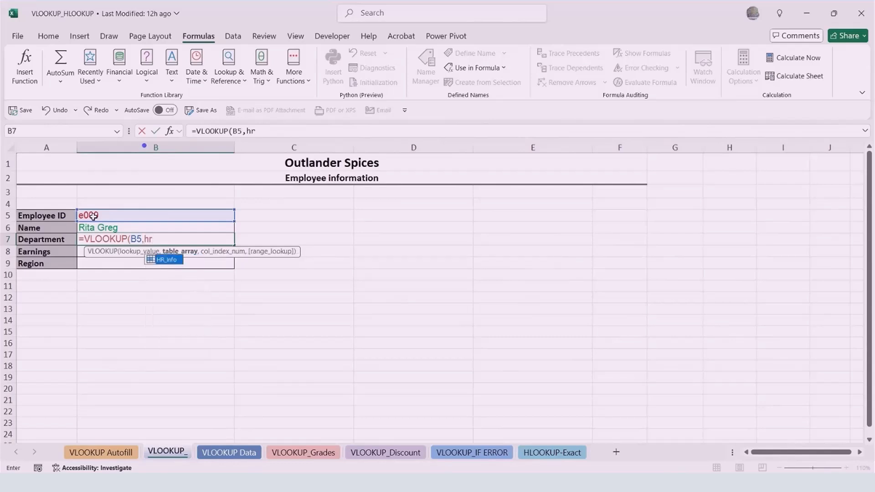
key(Tab)
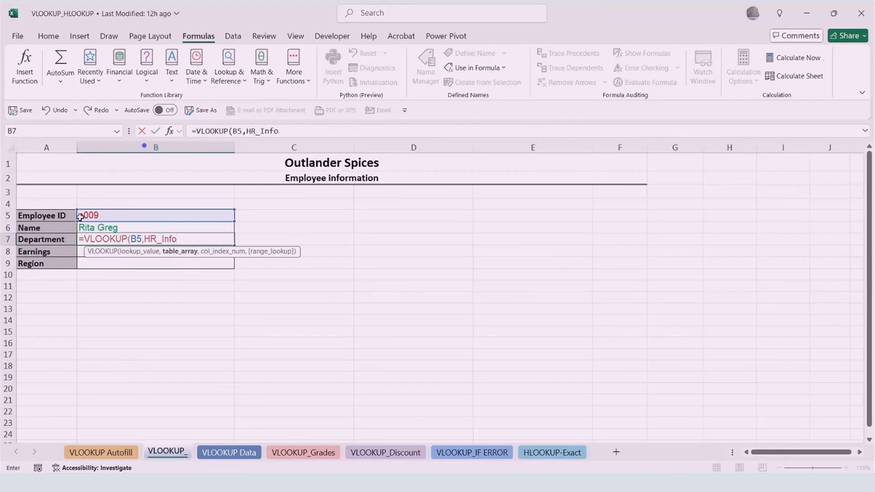
text(,)
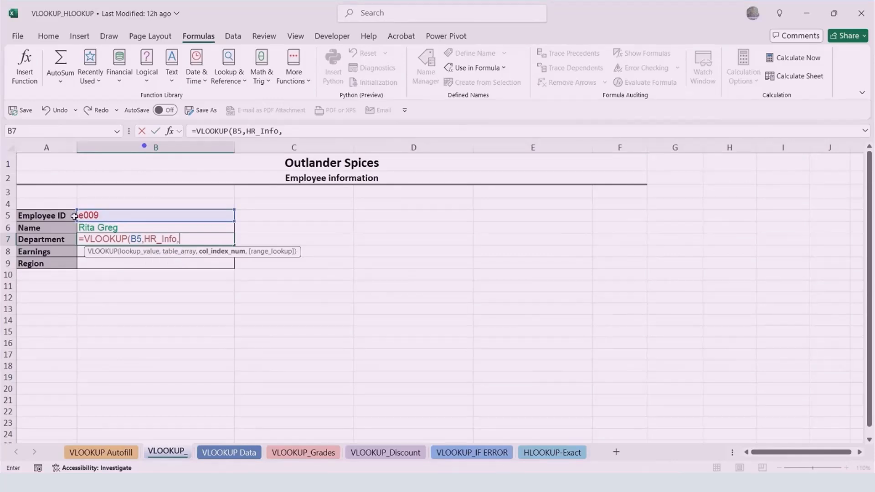
text(5,)
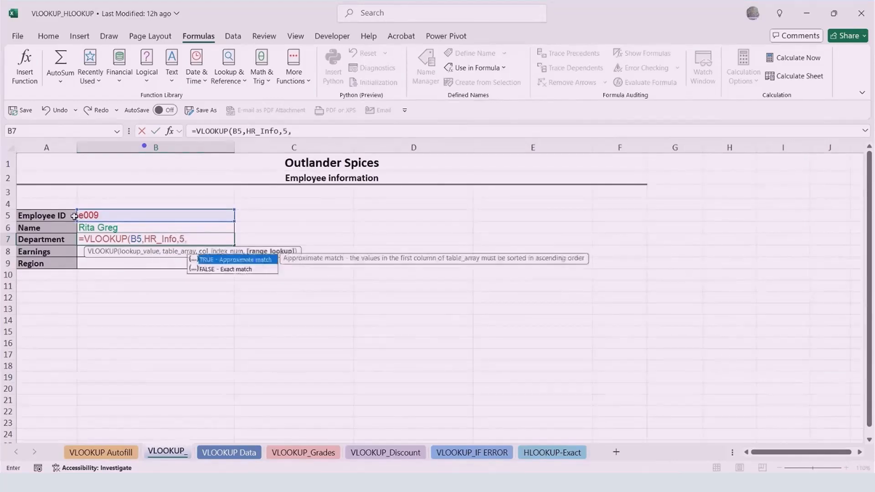
text(false))
key(Return)
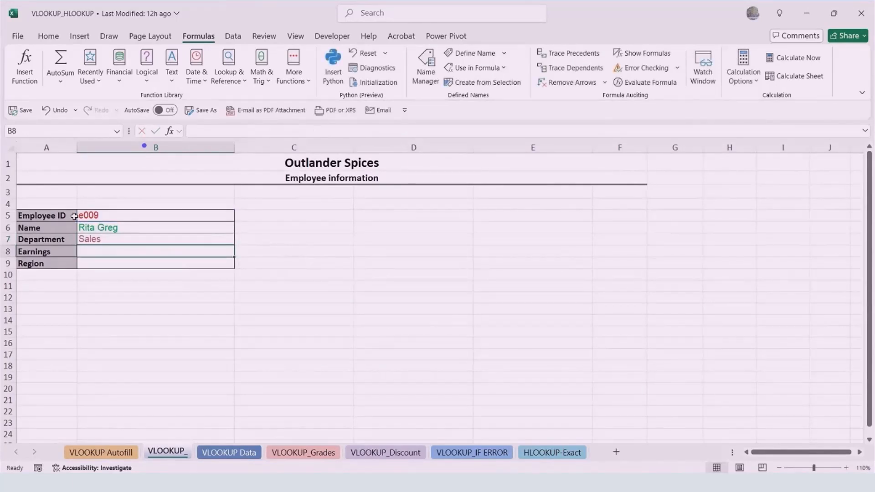
Check the looked-up employee's name and department in row 10 of the VLOOKUP Data sheet, and return to the VLOOKUP_ sheet.
click(232, 454)
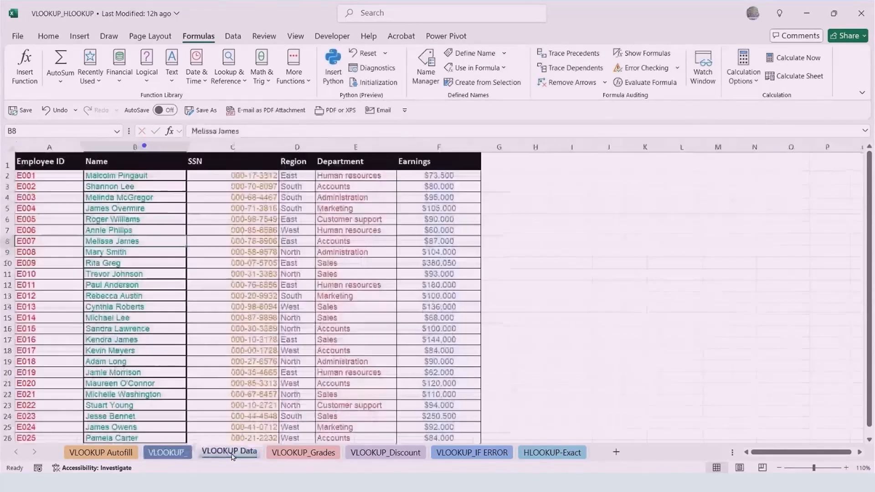
click(109, 264)
click(353, 263)
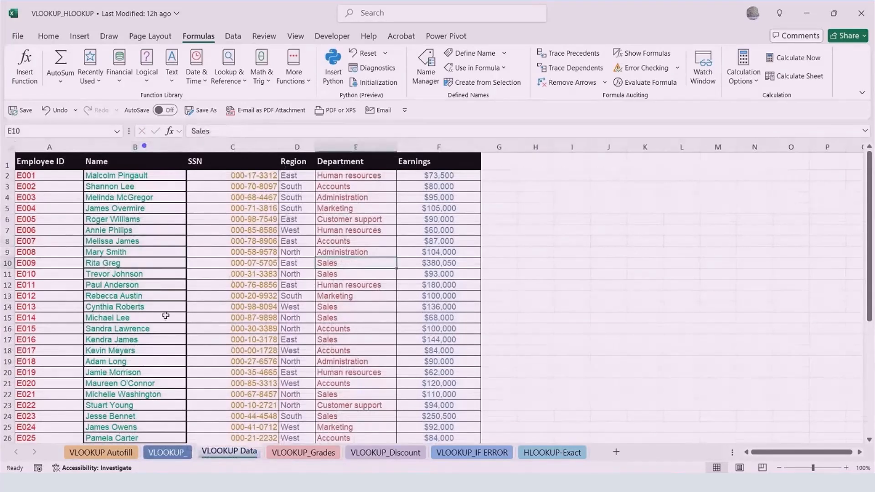
click(176, 453)
Test the Name and Department lookups by changing the last digit of the Employee ID in B5 to 1 and to 7.
click(97, 212)
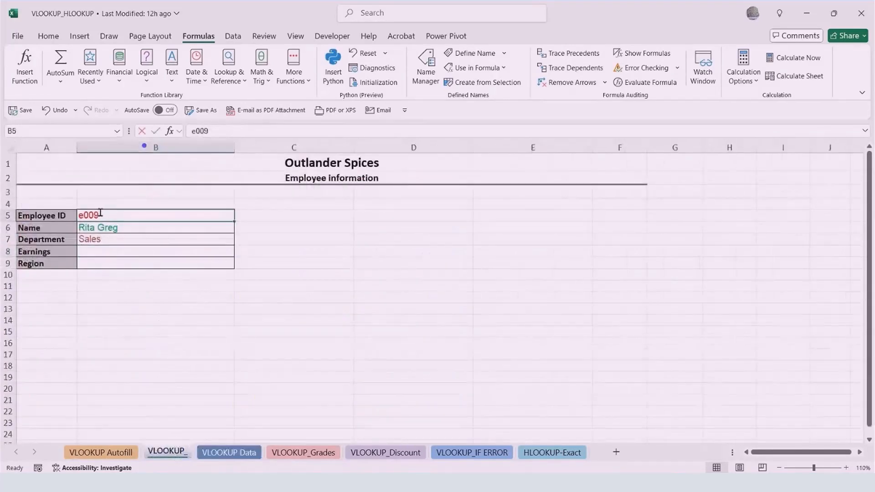
double_click(120, 212)
key(BackSpace)
text(1)
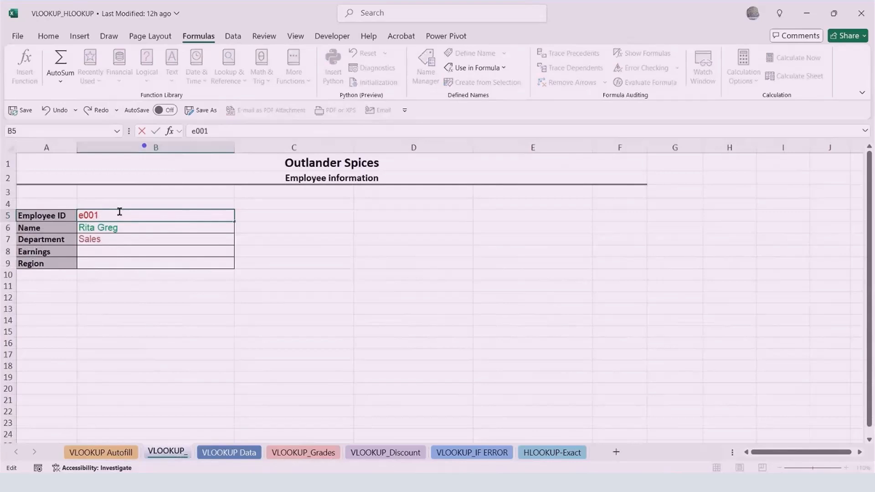
key(Return)
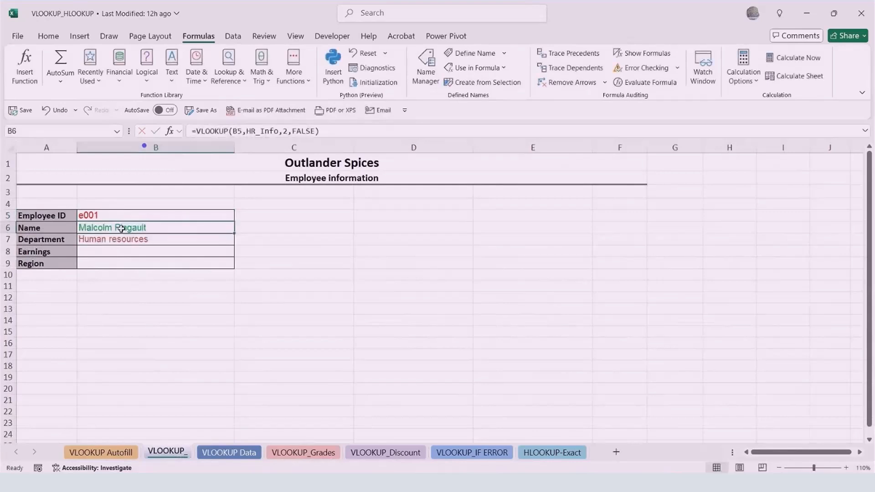
double_click(109, 214)
key(BackSpace)
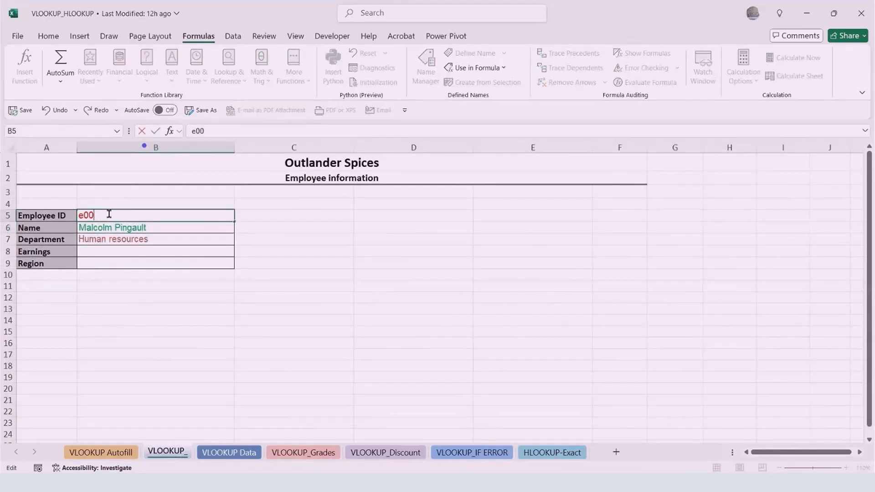
text(7)
key(Return)
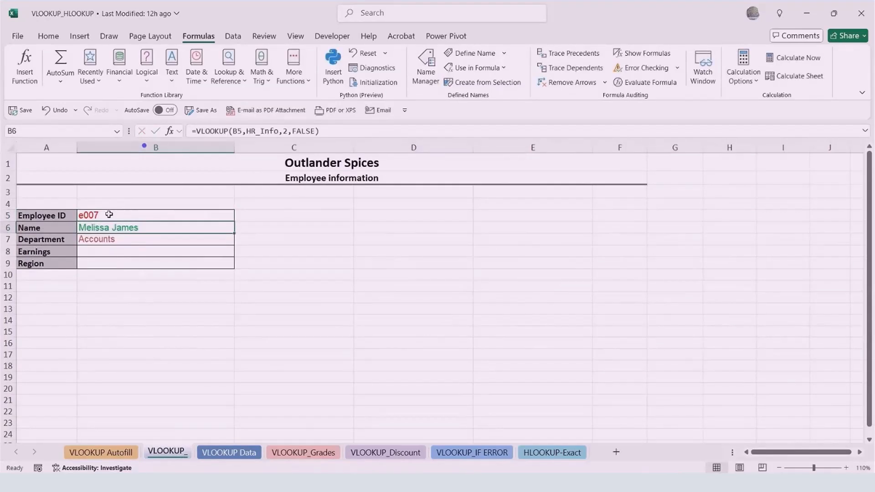
Enter =VLOOKUP(B5,HR_Info,6,FALSE) in the Earnings cell B8, and fill the Region cell B9 with the corresponding HR_Info lookup.
click(109, 250)
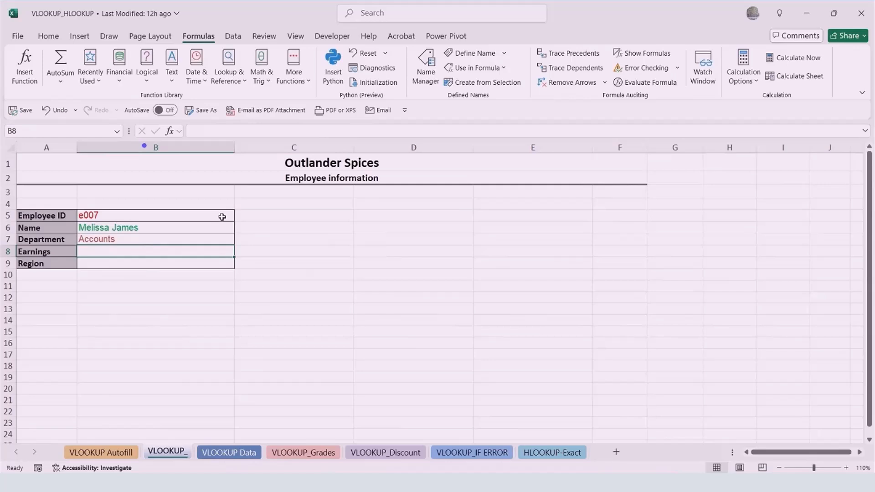
text(=)
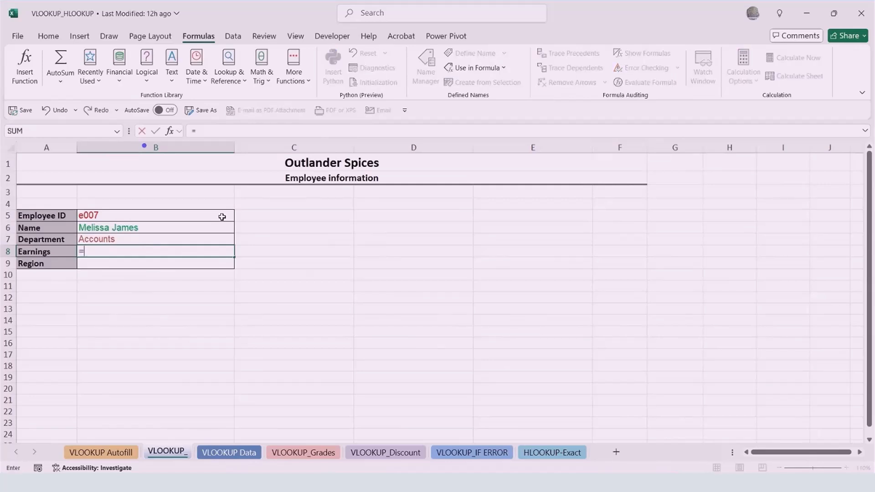
text(vl)
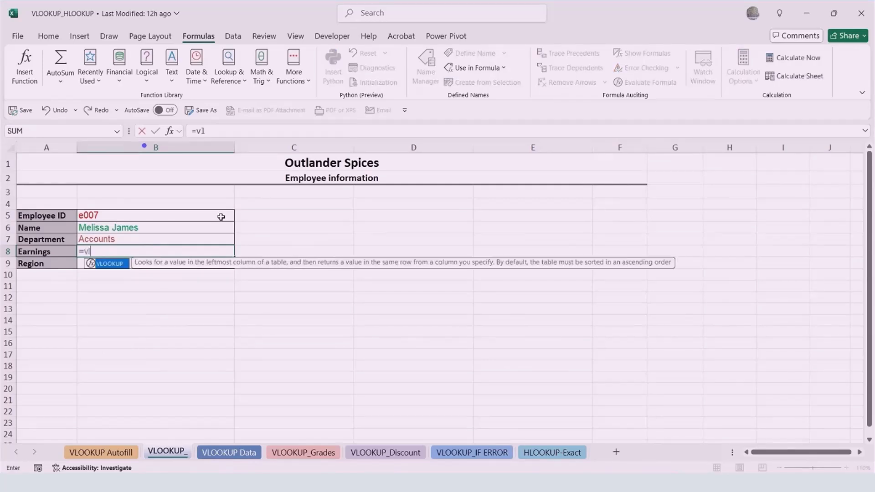
key(Tab)
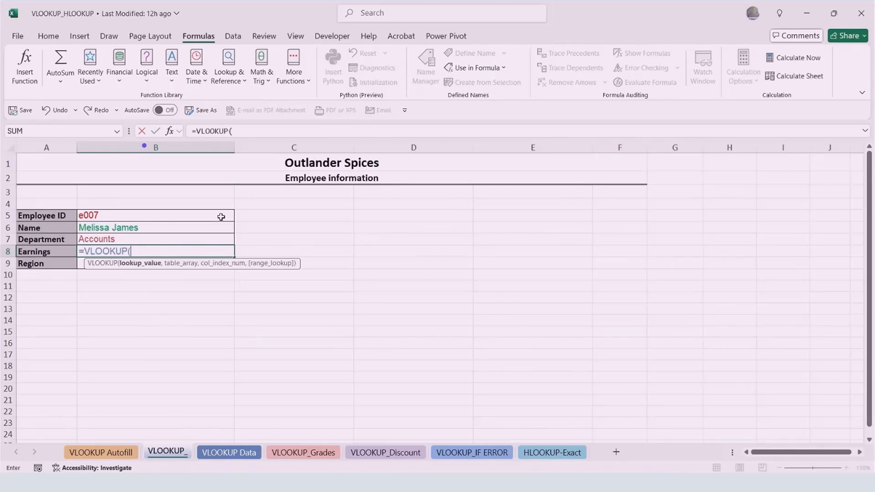
click(87, 215)
text(,hr)
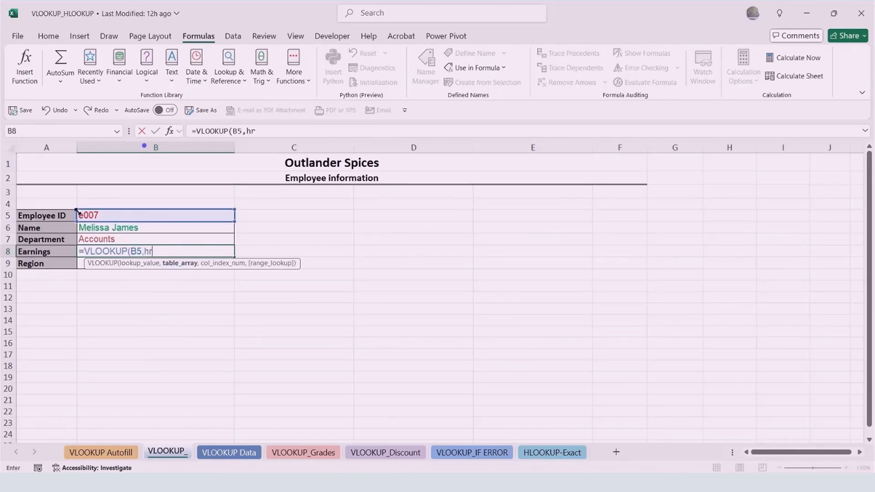
key(Tab)
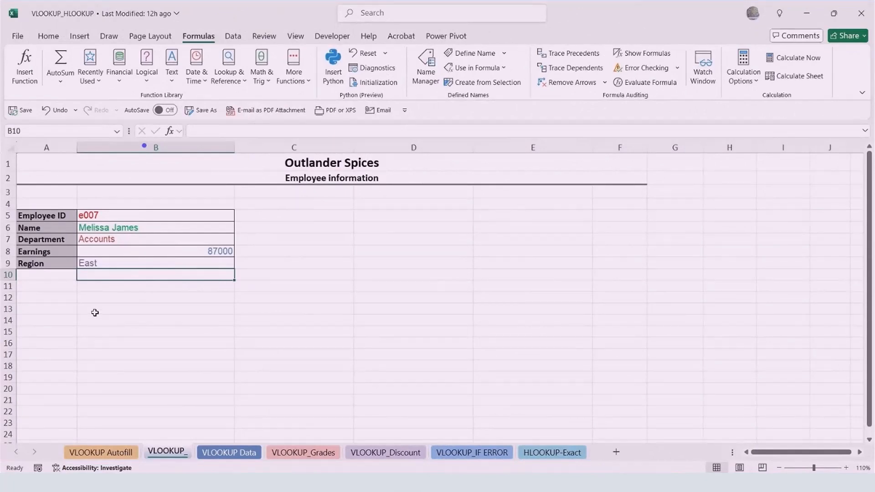
Format the Earnings cell B8 as Currency and align it left.
click(218, 250)
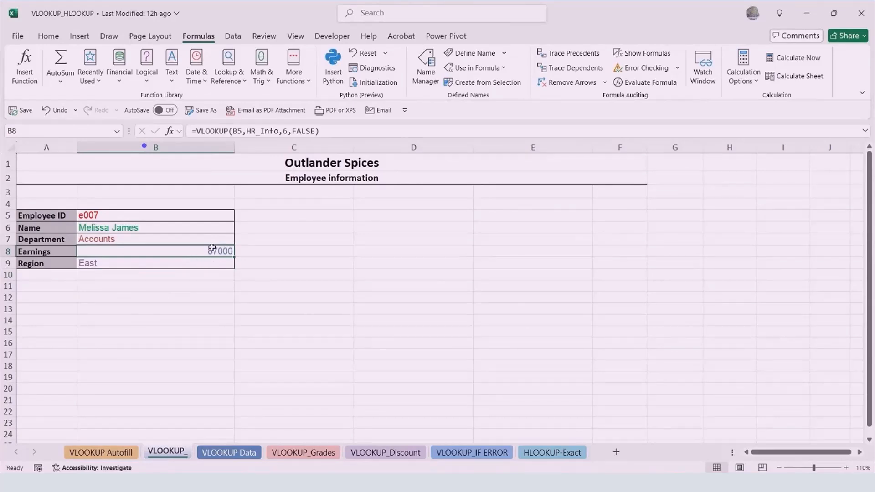
click(49, 37)
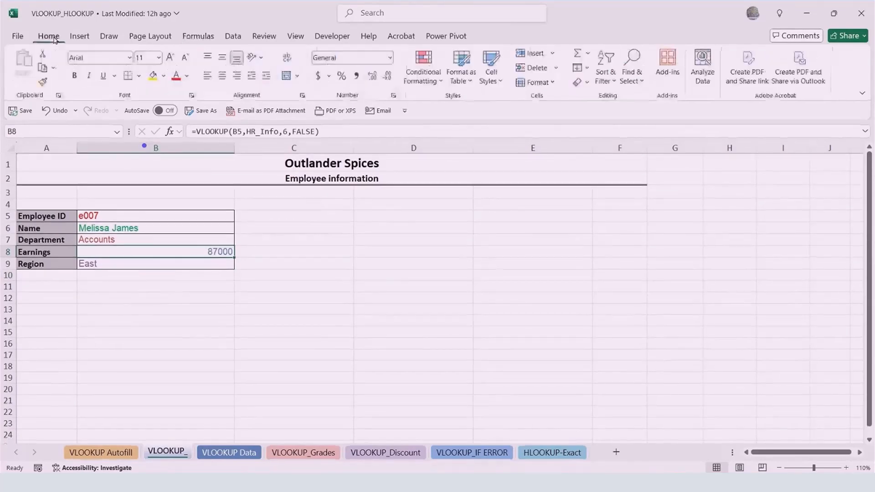
click(318, 75)
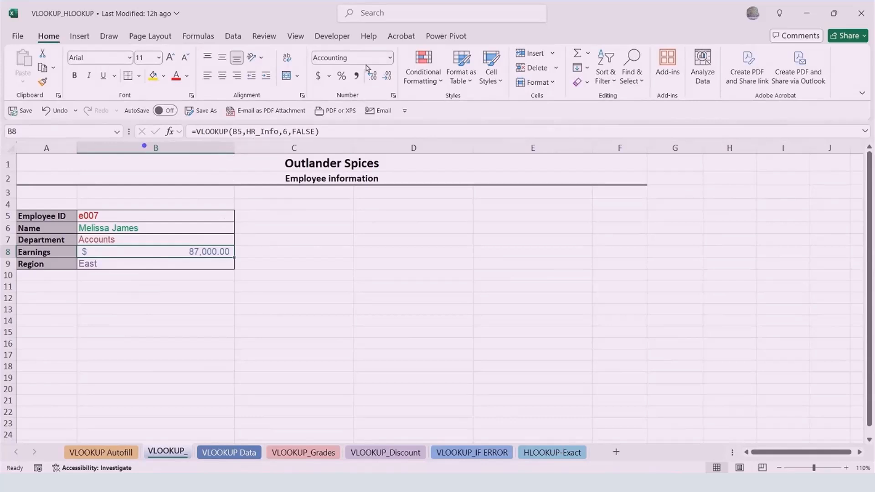
click(390, 58)
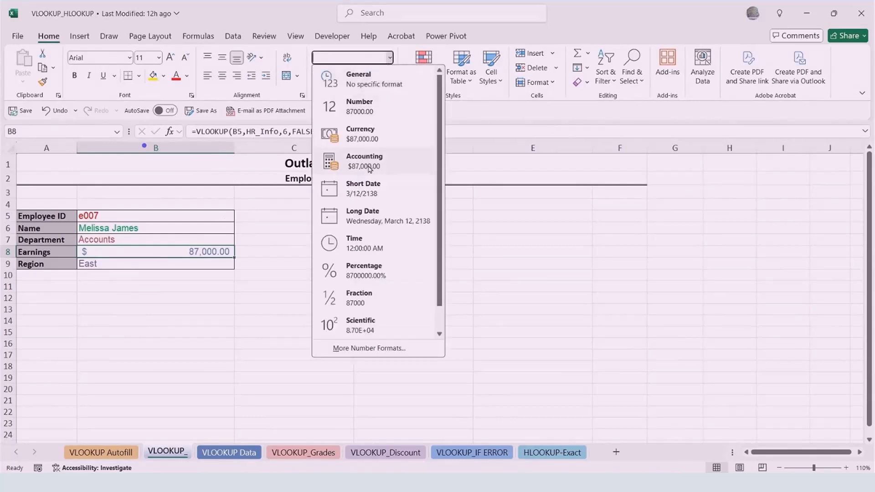
click(367, 135)
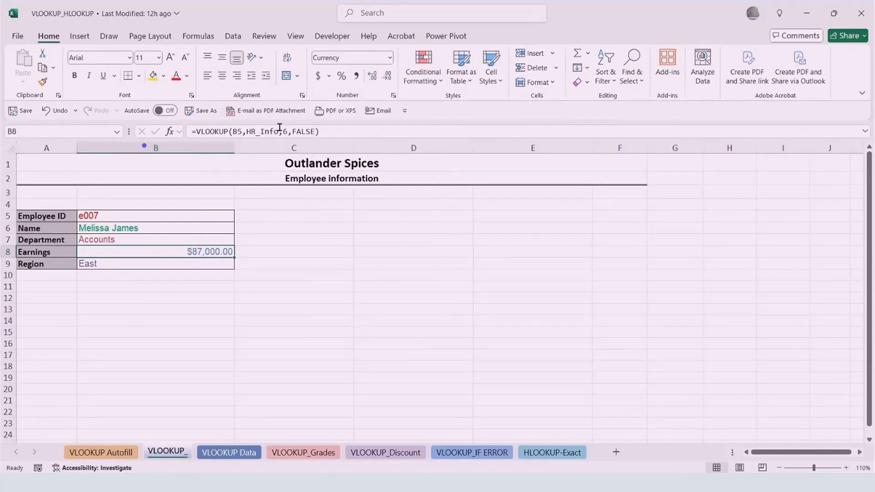
click(208, 77)
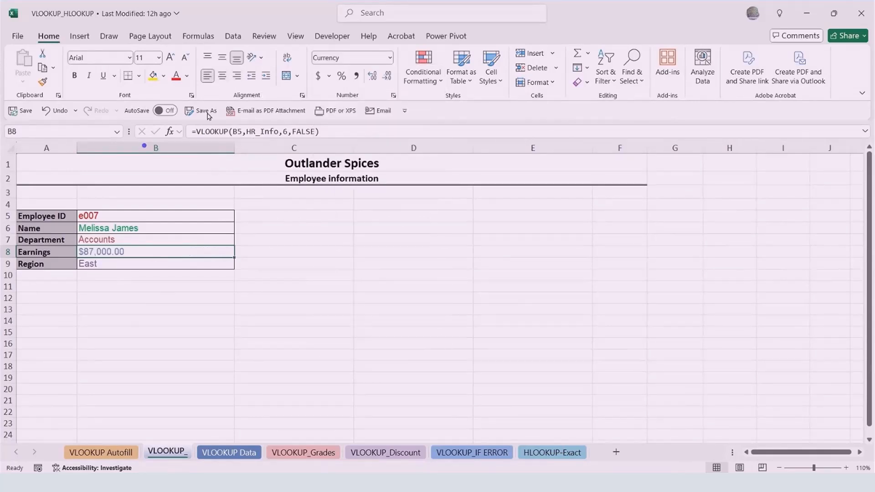
click(178, 324)
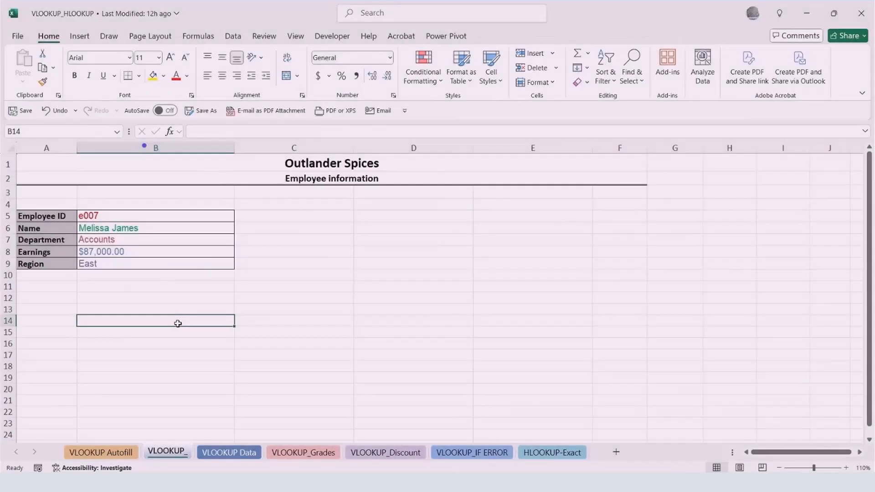
click(155, 300)
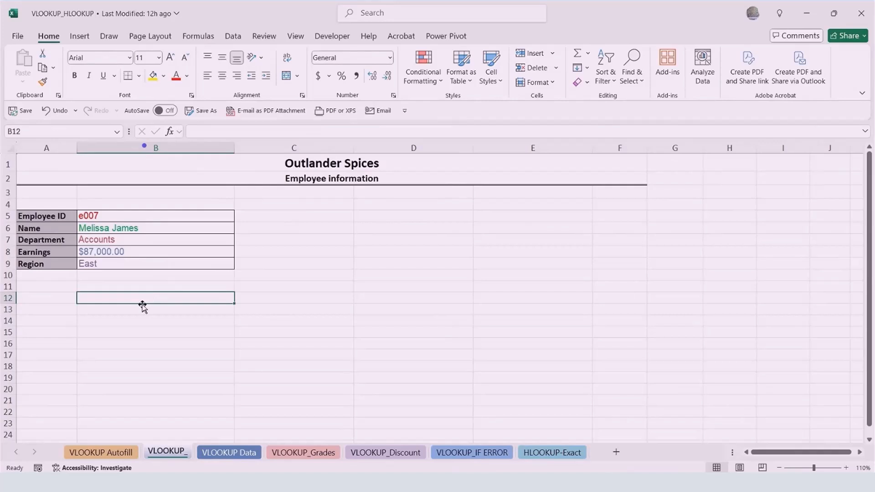
Test all four lookups by changing the last digit of the Employee ID in B5 to 2 and to 3.
click(108, 217)
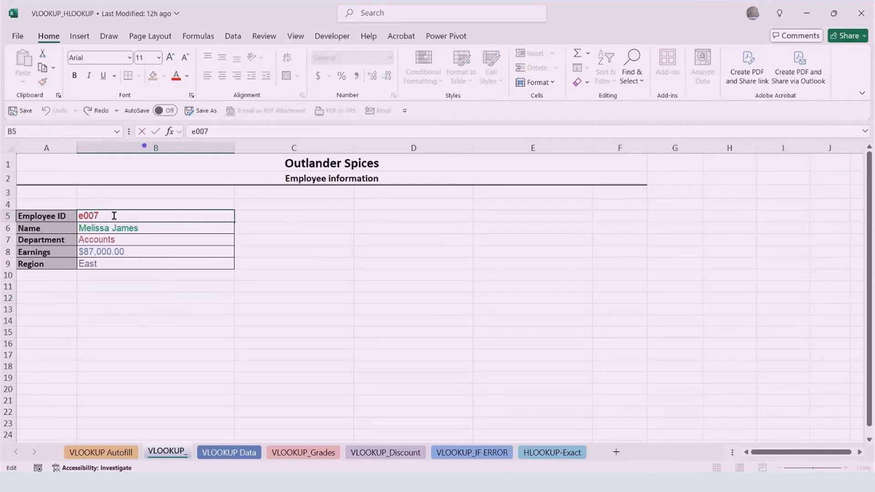
key(BackSpace)
text(2)
key(Return)
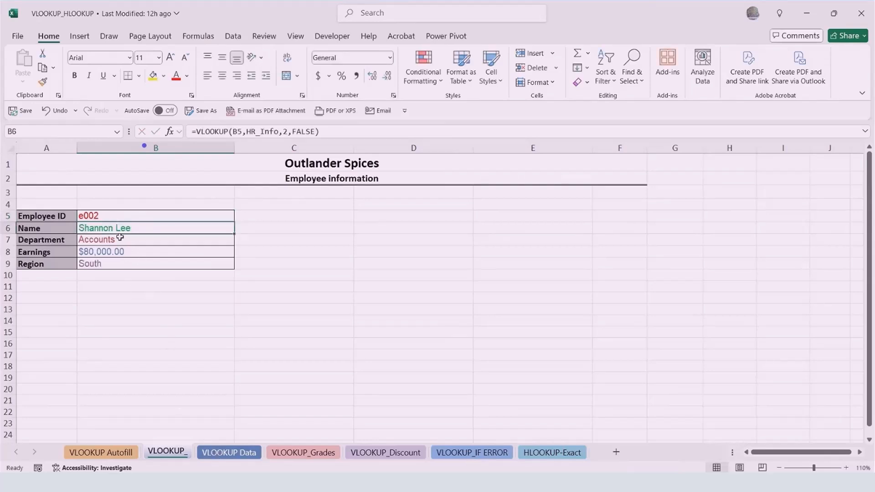
click(104, 216)
double_click(103, 216)
key(BackSpace)
text(3)
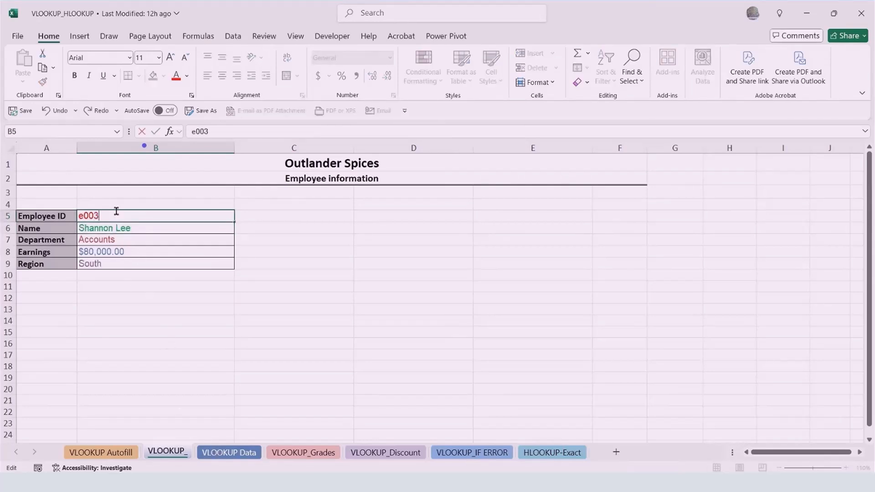
key(Return)
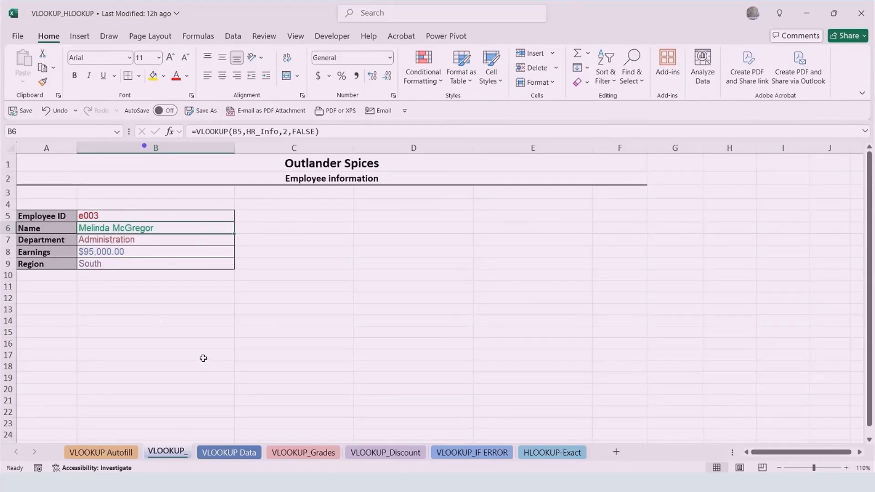
Review the Employee IDs on the VLOOKUP Data sheet and clear the Employee ID in B5 on the VLOOKUP_ sheet.
click(229, 452)
scroll(70, 304, down, 5)
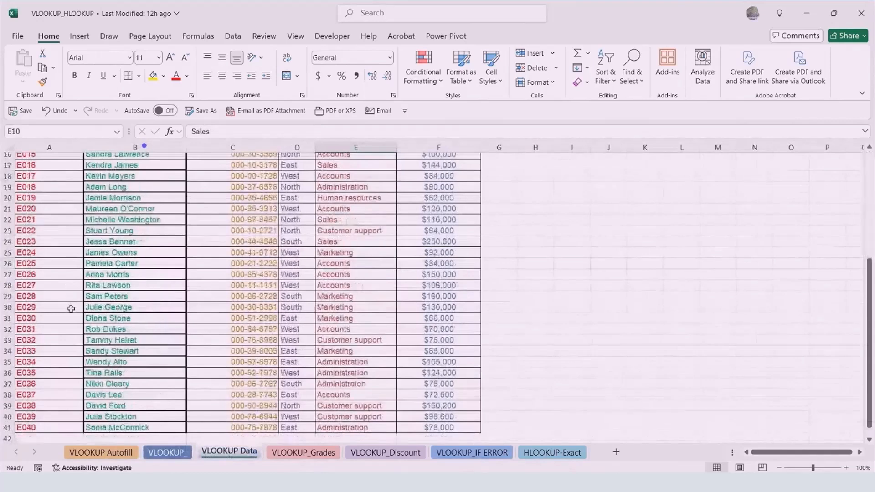
scroll(71, 308, up, 5)
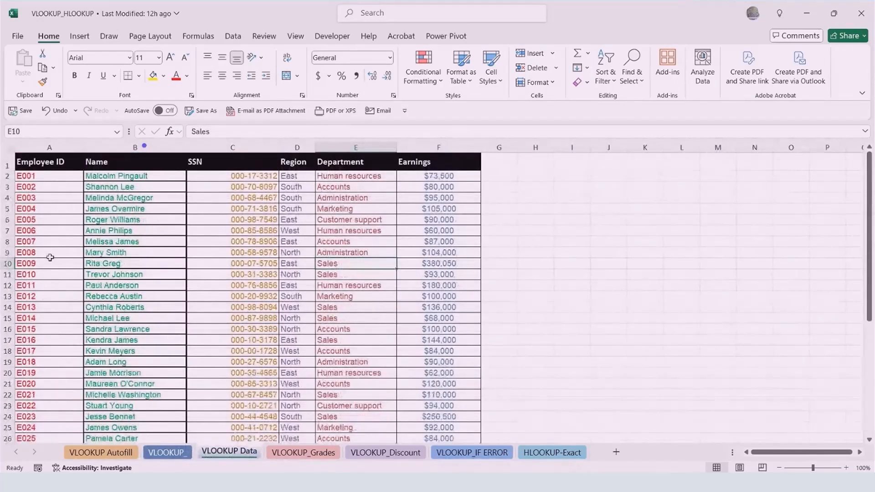
click(167, 452)
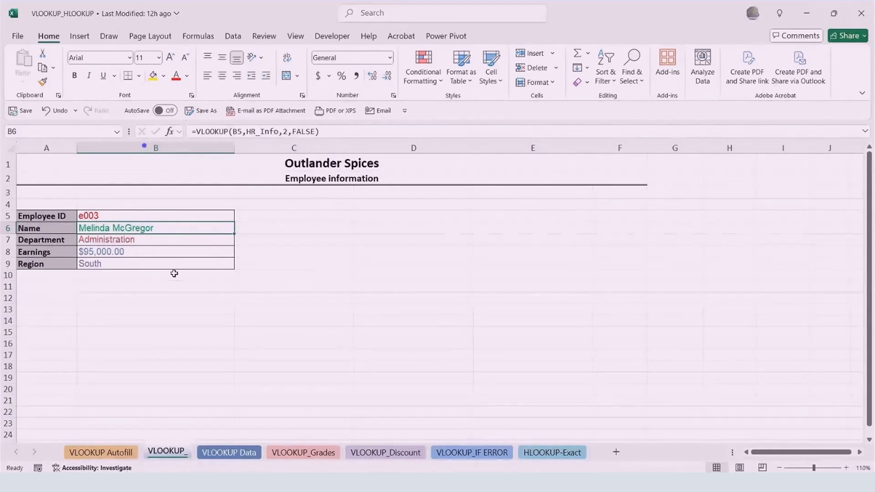
click(130, 215)
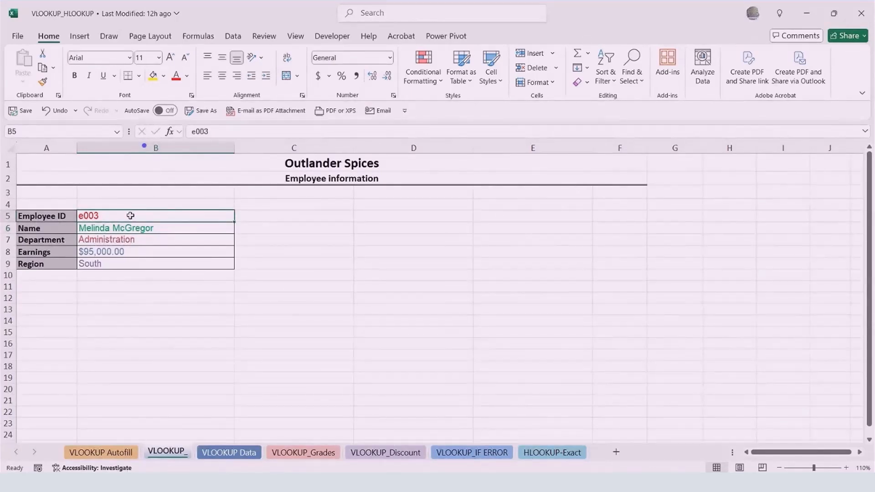
key(Delete)
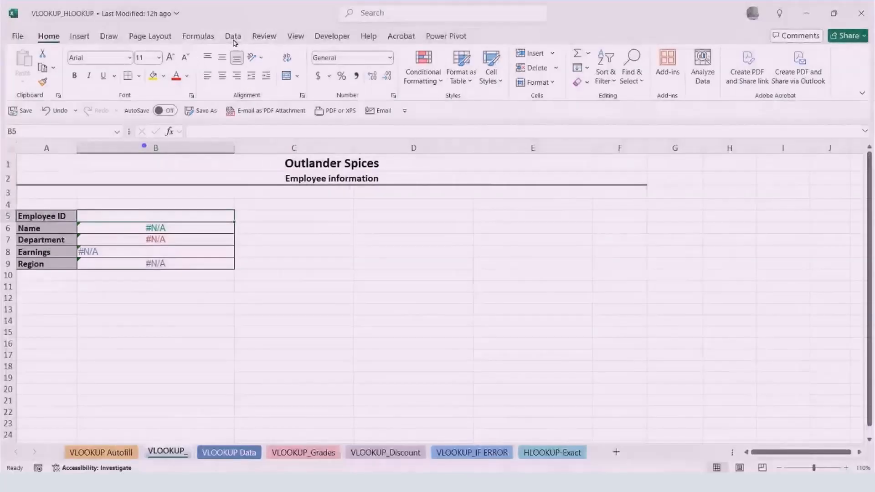
Add List data validation to B5 with the Employee IDs in 'VLOOKUP Data'!$A$2:$A$41 as its source.
click(233, 37)
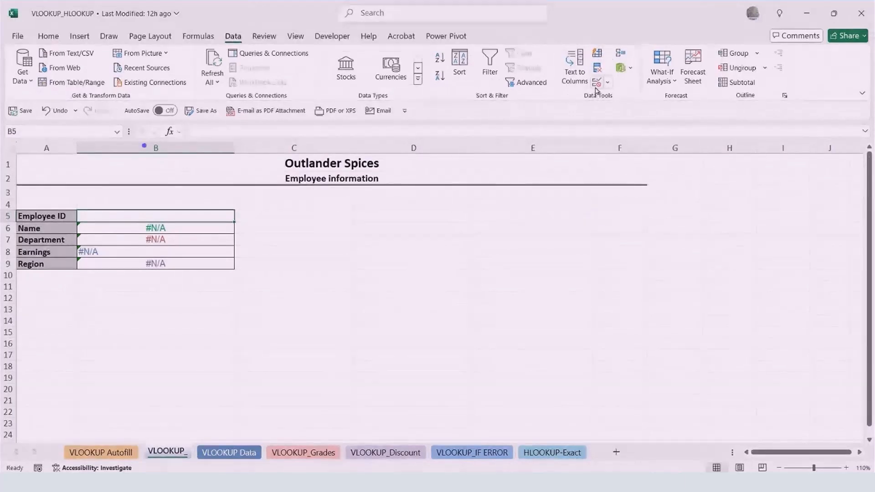
click(595, 85)
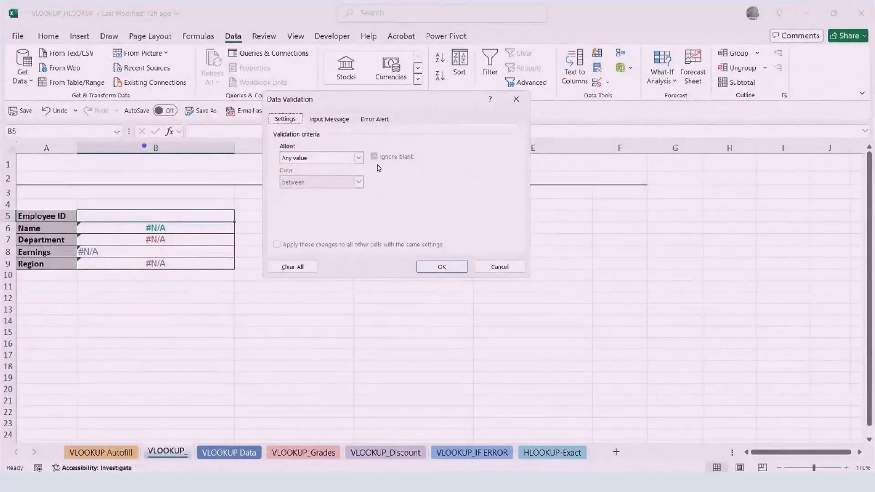
click(358, 157)
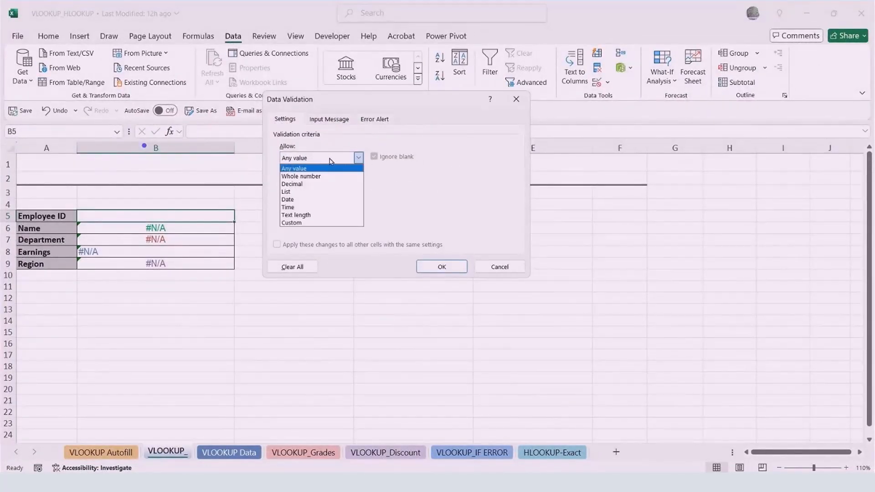
click(290, 191)
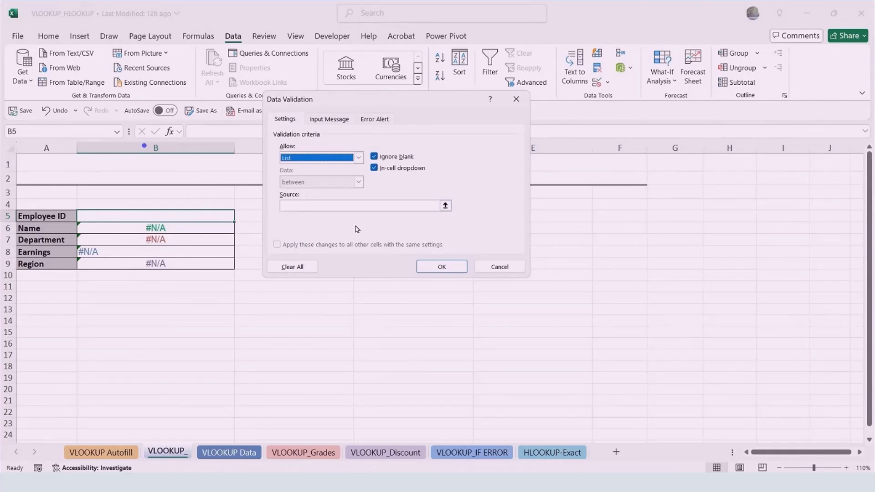
click(303, 206)
click(293, 207)
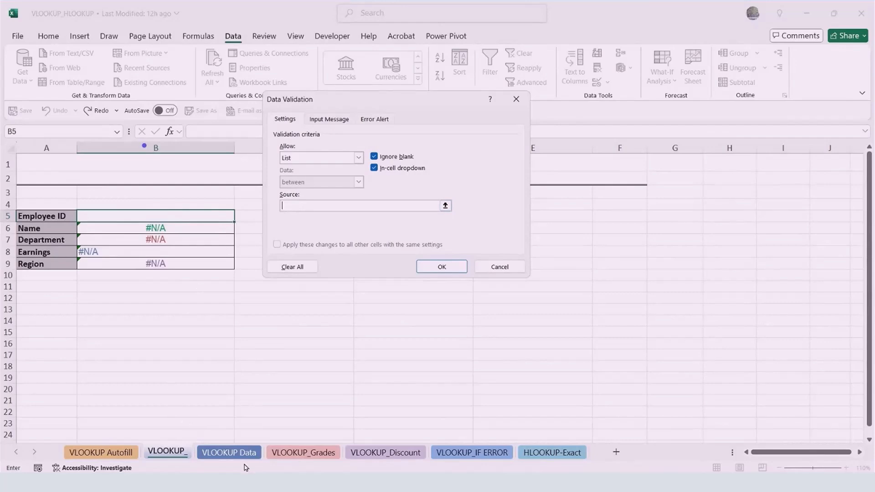
click(221, 450)
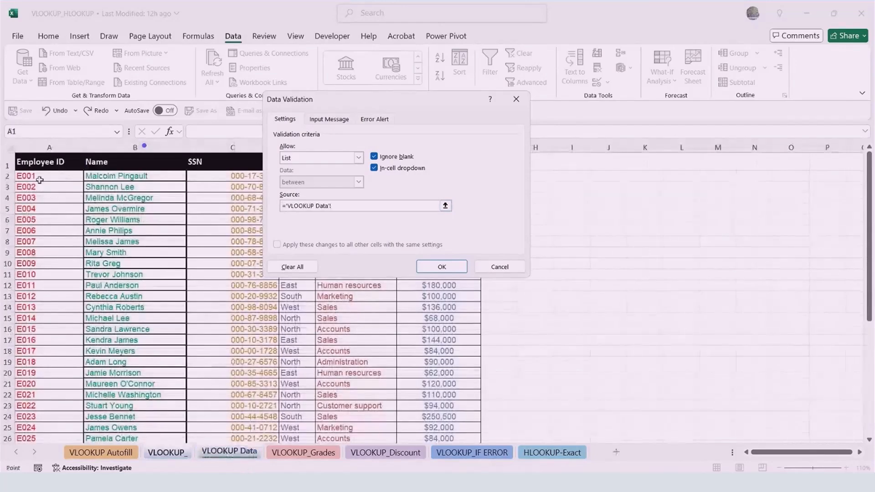
drag(40, 180, 53, 407)
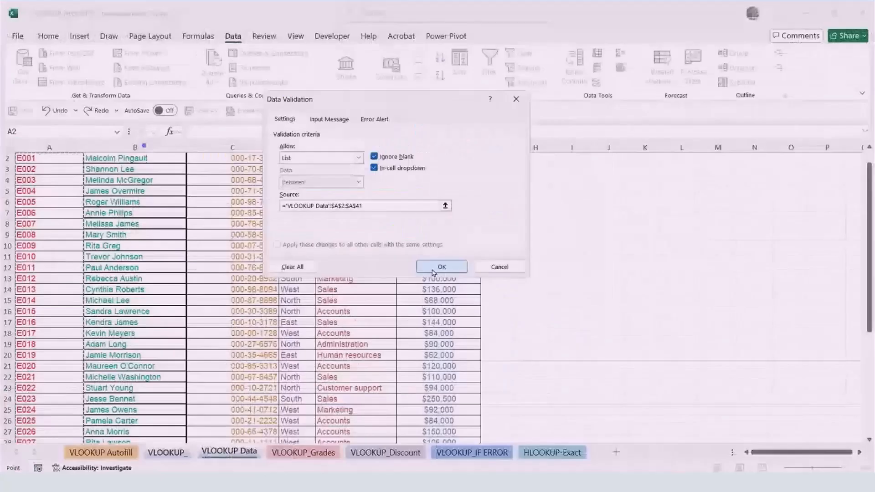
click(494, 293)
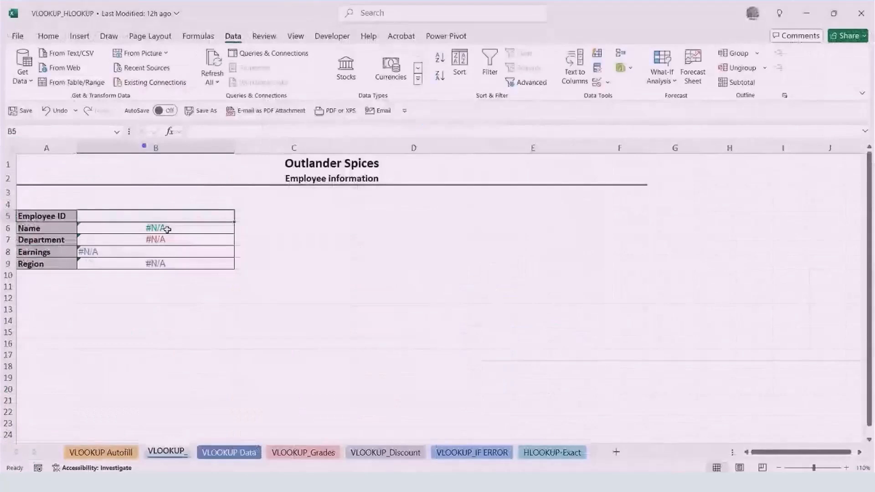
Test the B5 dropdown and the lookups by choosing Employee IDs E007, E011, E002 and E001 in turn.
click(239, 216)
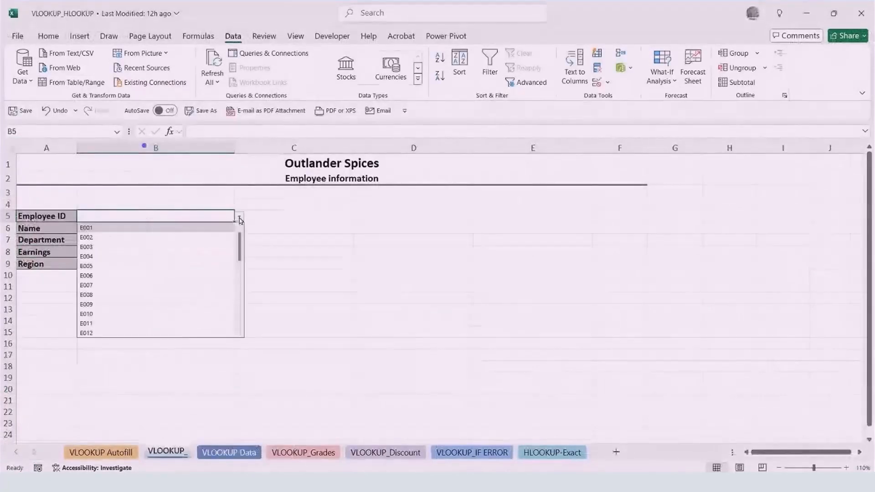
drag(240, 239, 244, 219)
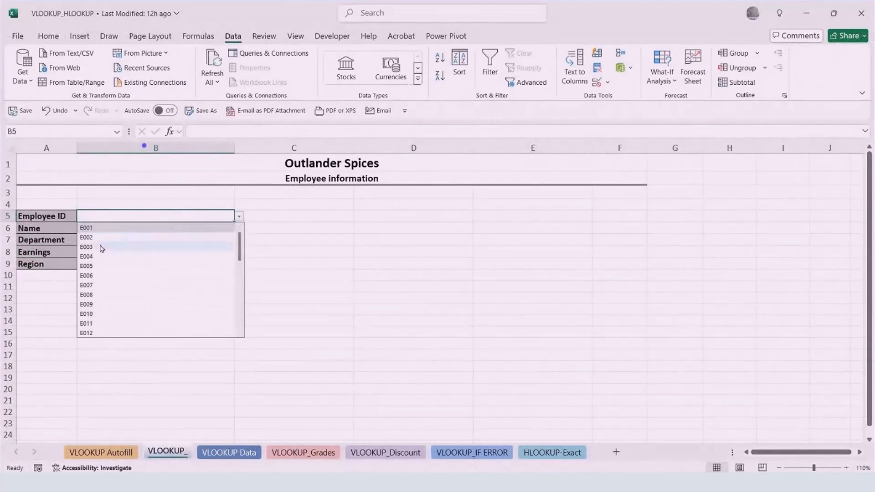
click(108, 285)
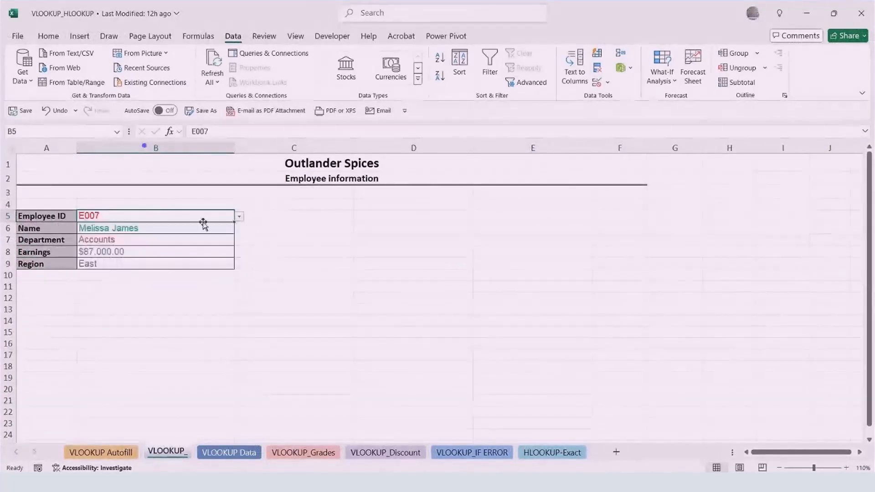
click(239, 216)
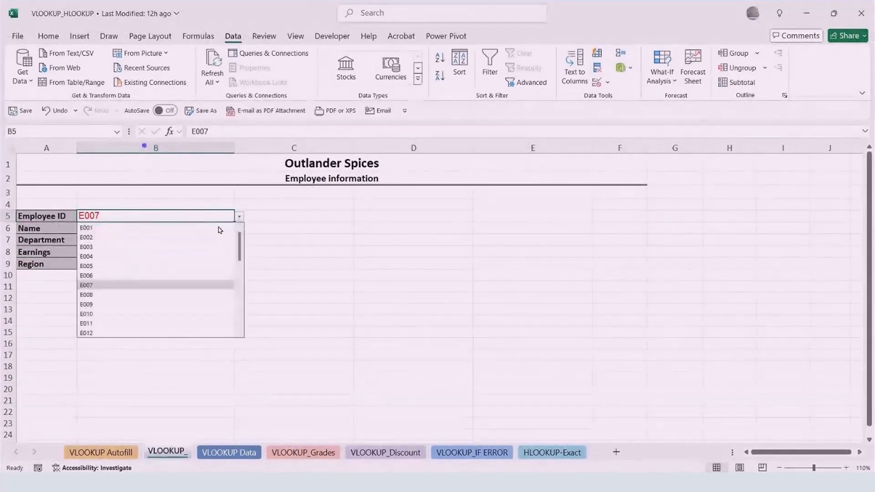
click(121, 324)
click(239, 217)
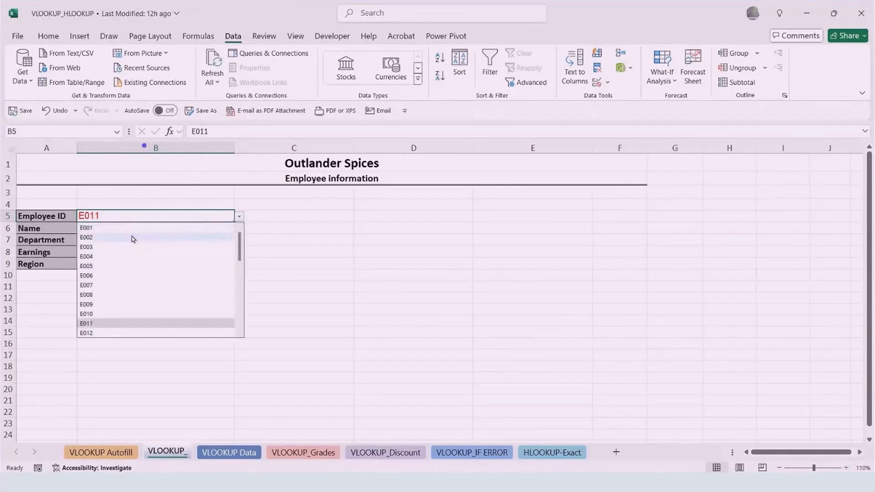
click(133, 238)
click(239, 217)
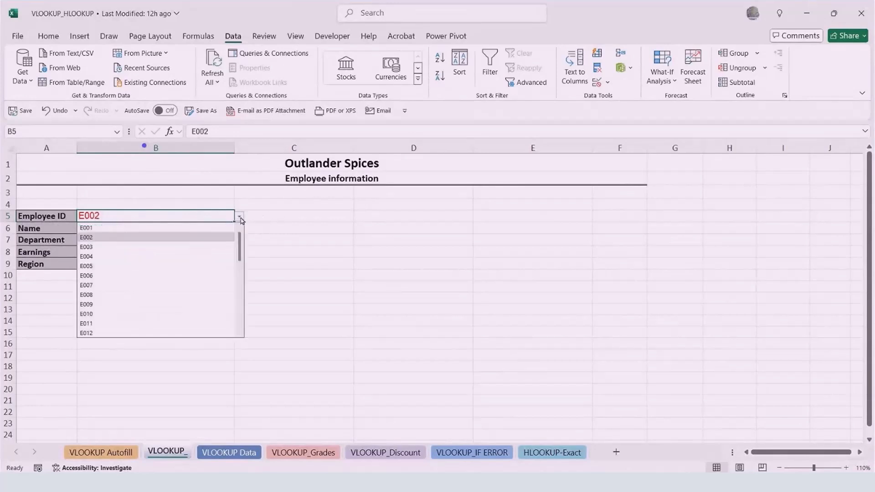
click(106, 230)
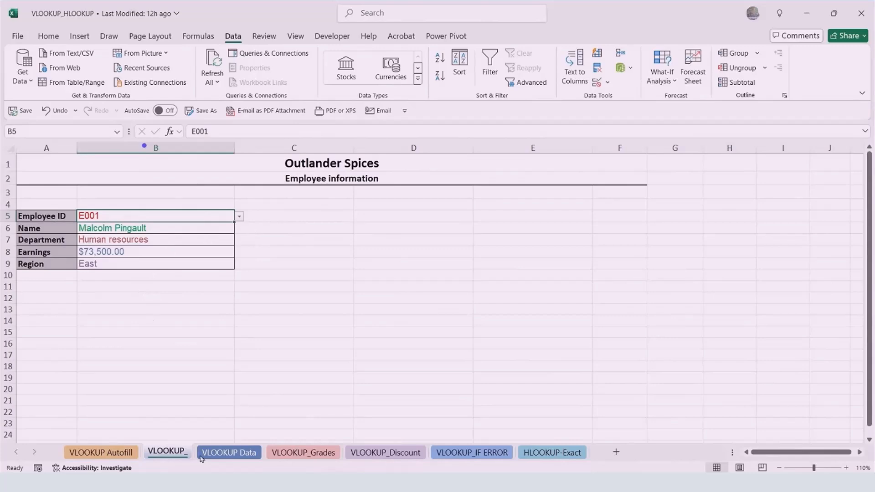
Clear all data validation settings from B5 on the VLOOKUP_ sheet and delete the Employee ID in that cell.
click(224, 451)
scroll(54, 241, up, 1)
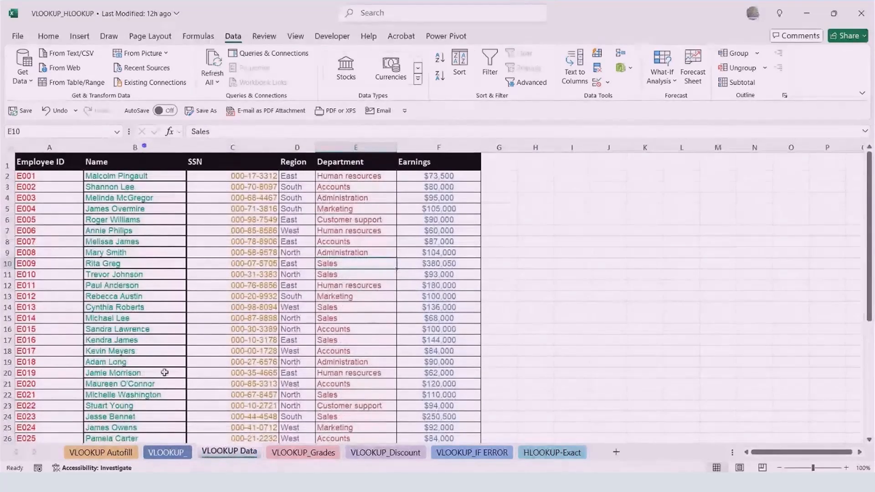
click(166, 452)
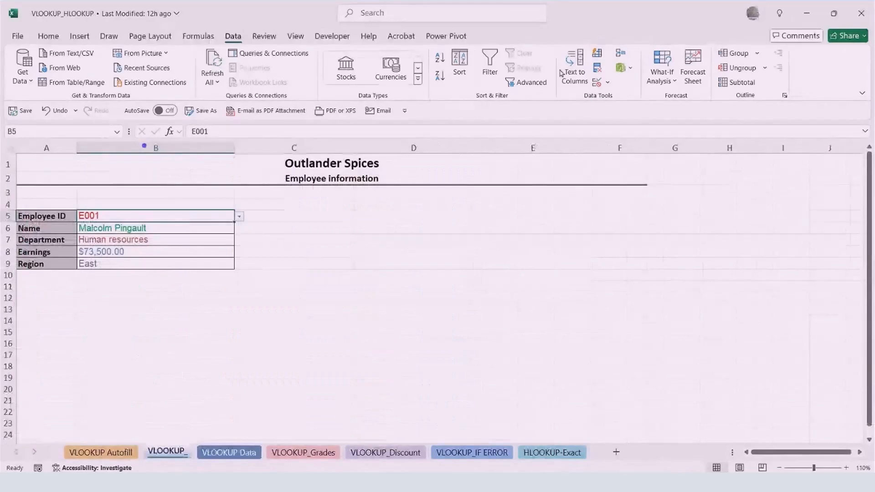
click(597, 82)
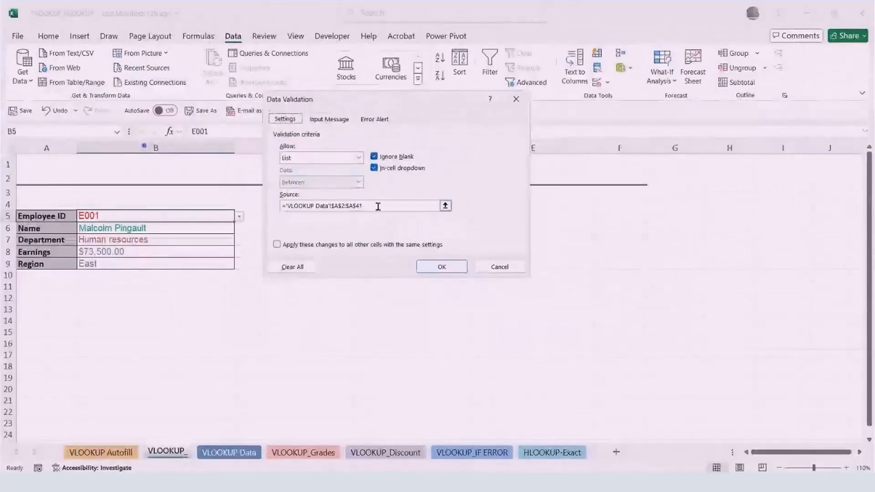
click(372, 207)
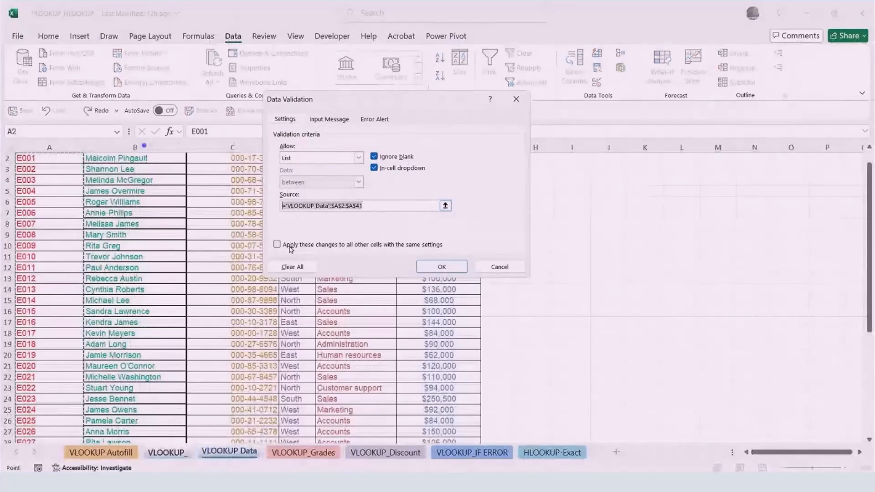
click(292, 266)
click(447, 271)
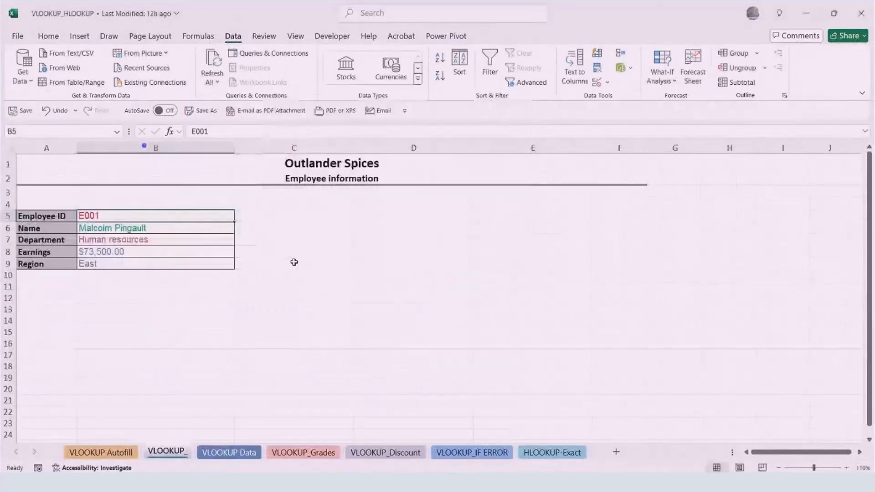
key(Delete)
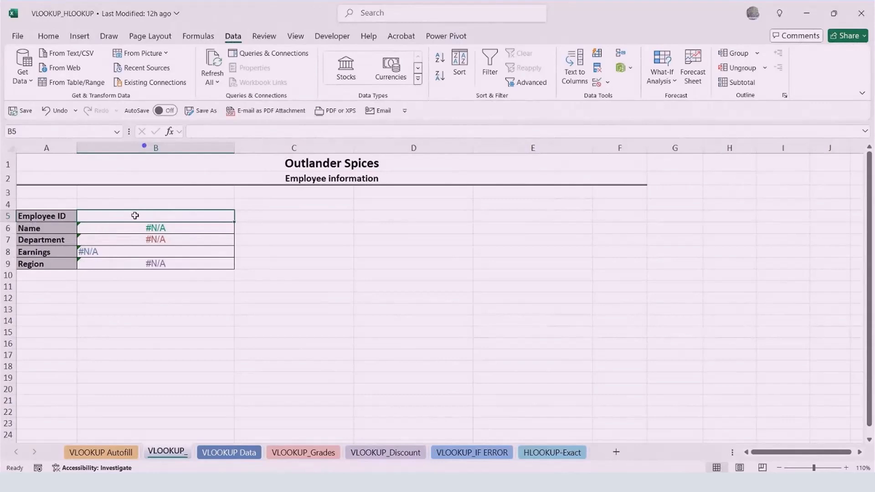
On the VLOOKUP Data sheet, name the Employee ID range A2:A41 emp_dropdown and check the list of defined names.
click(229, 452)
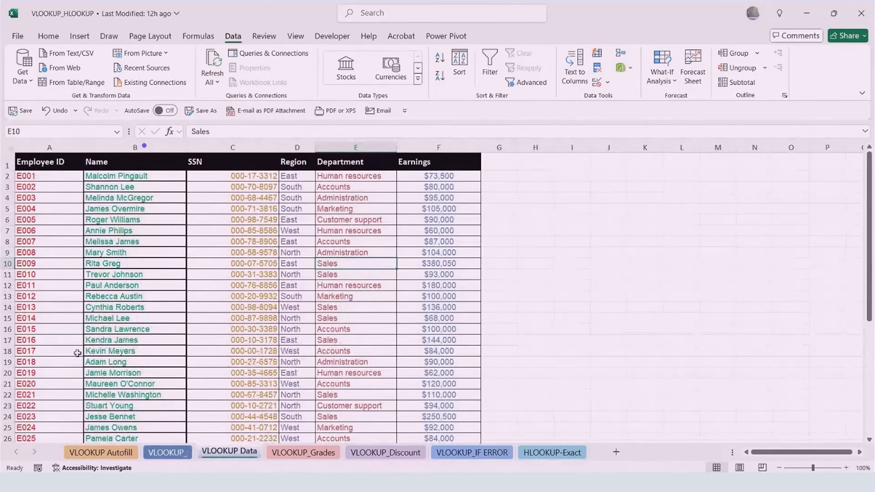
click(54, 177)
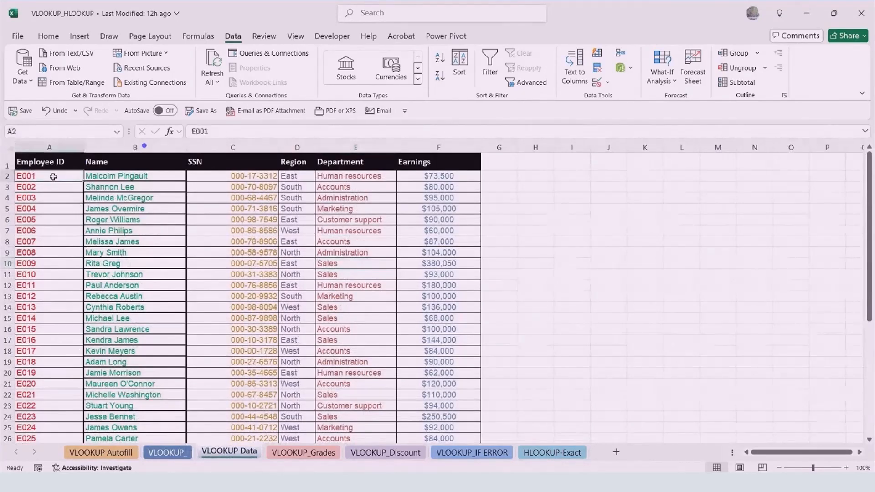
key(ctrl+shift+Down)
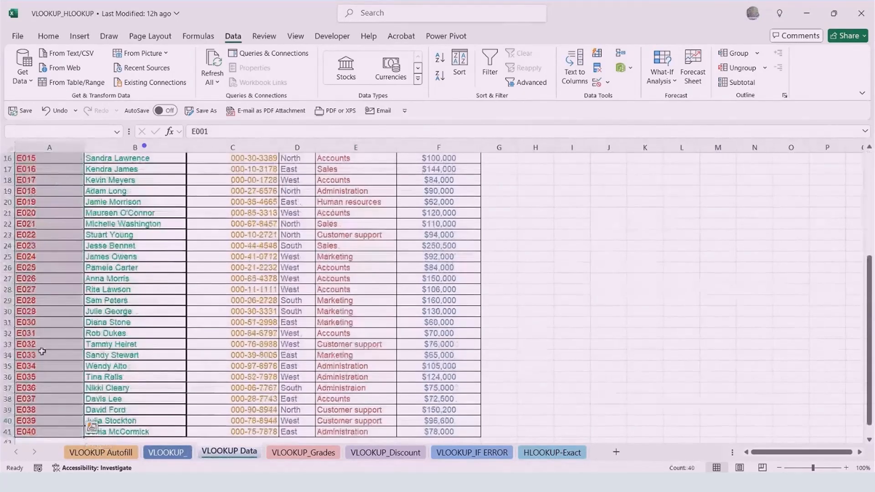
scroll(40, 233, up, 3)
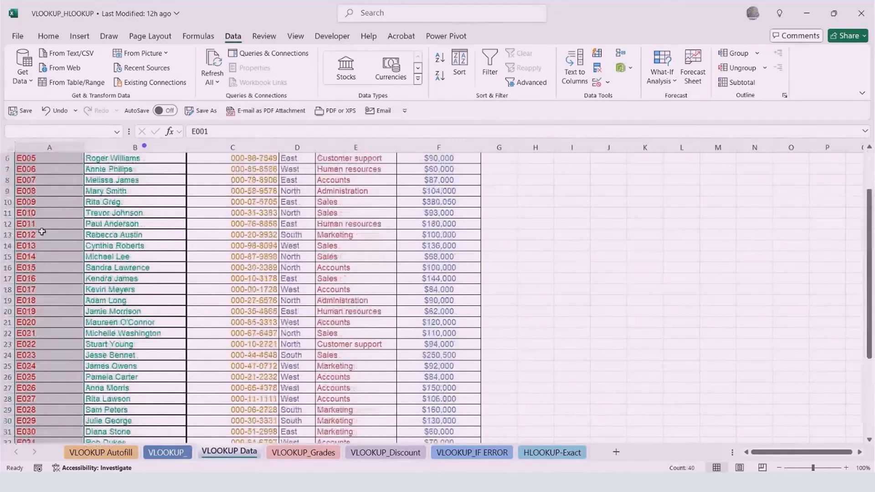
scroll(42, 232, up, 2)
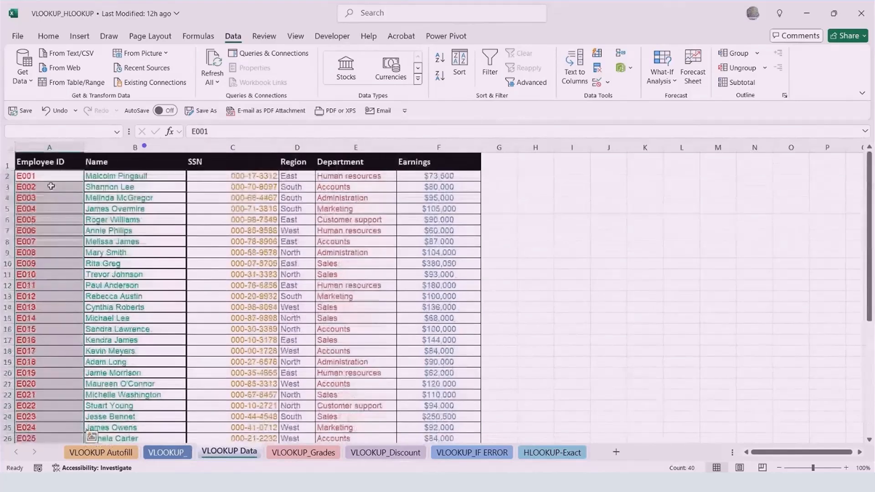
click(29, 132)
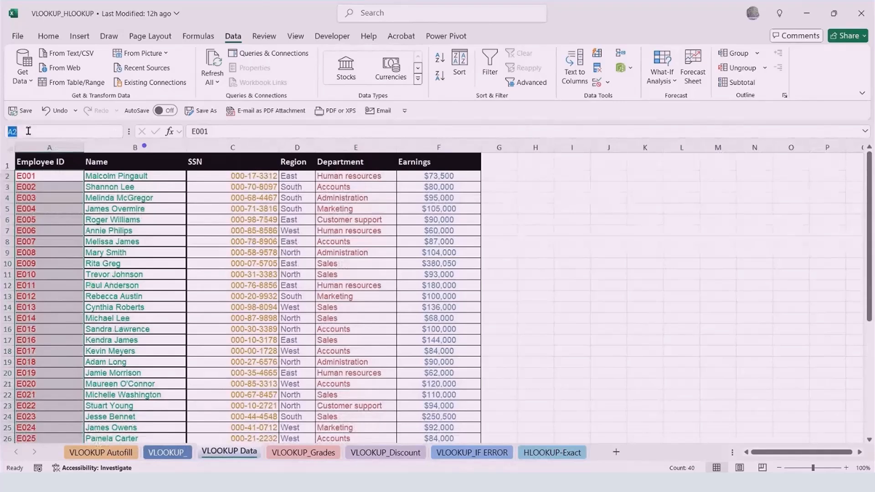
text(emp_dropdown)
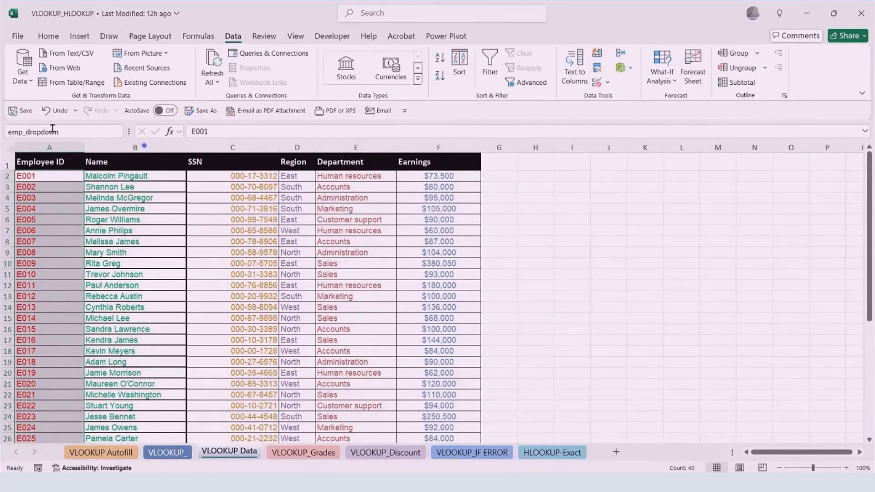
drag(62, 131, 3, 131)
click(53, 218)
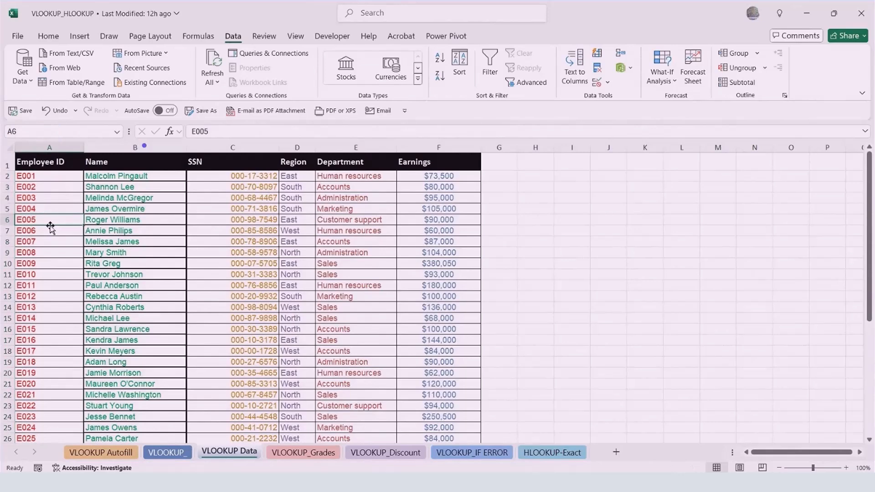
click(117, 131)
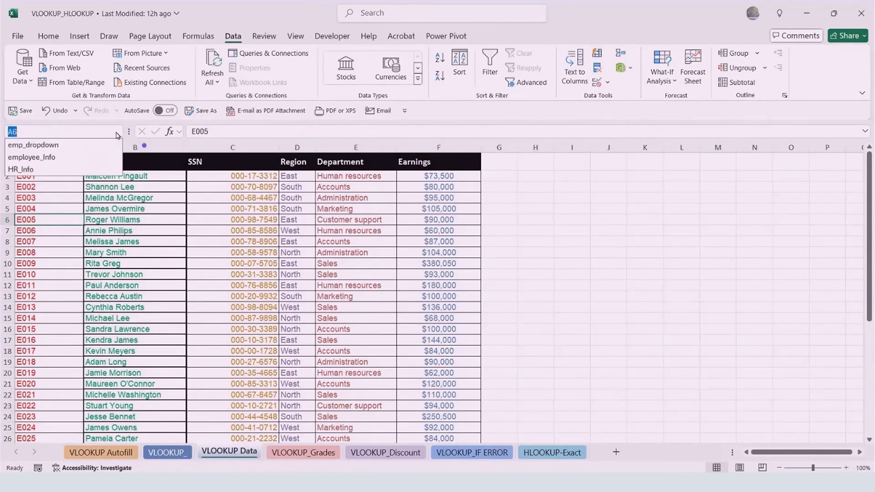
Add List data validation to B5 on the VLOOKUP_ sheet with =emp_dropdown as its source.
click(46, 227)
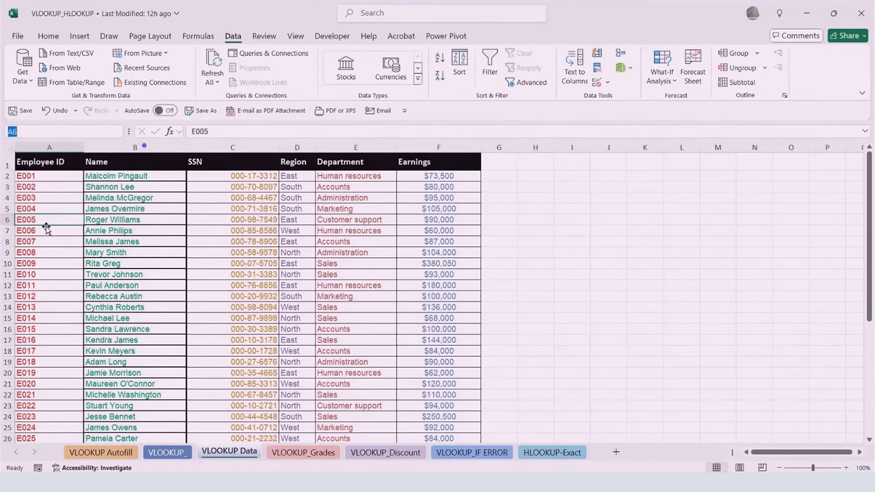
click(166, 452)
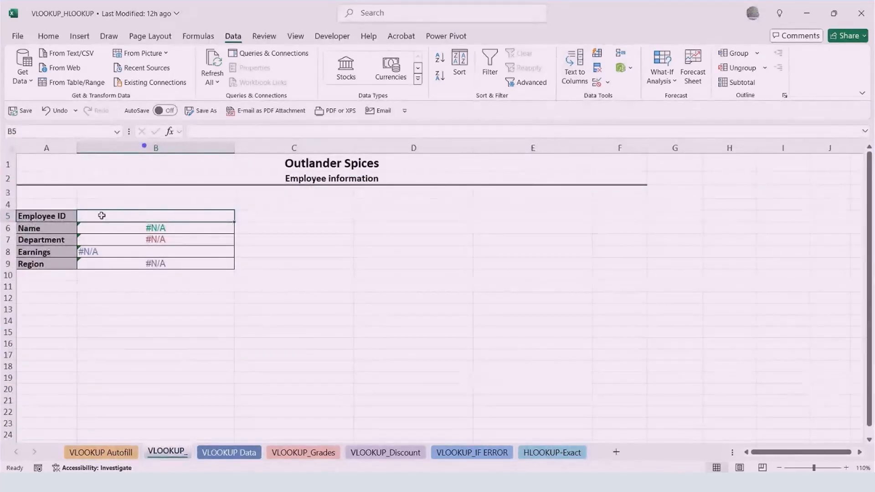
click(596, 83)
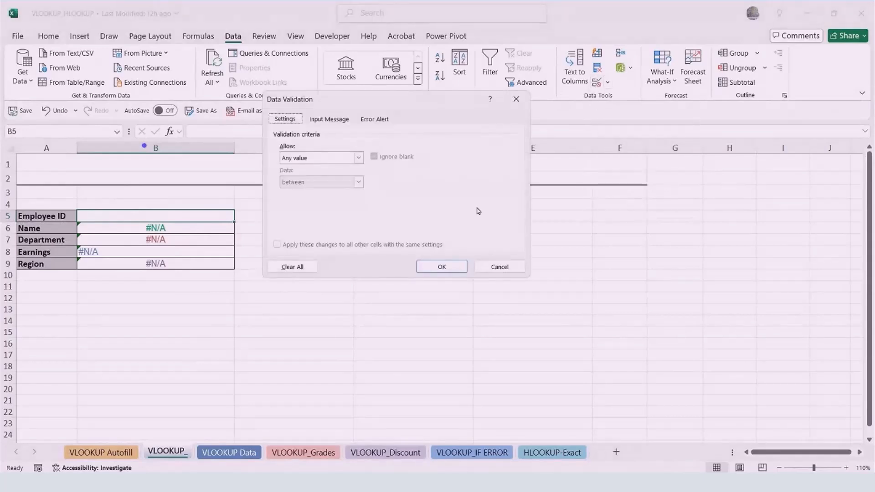
click(359, 158)
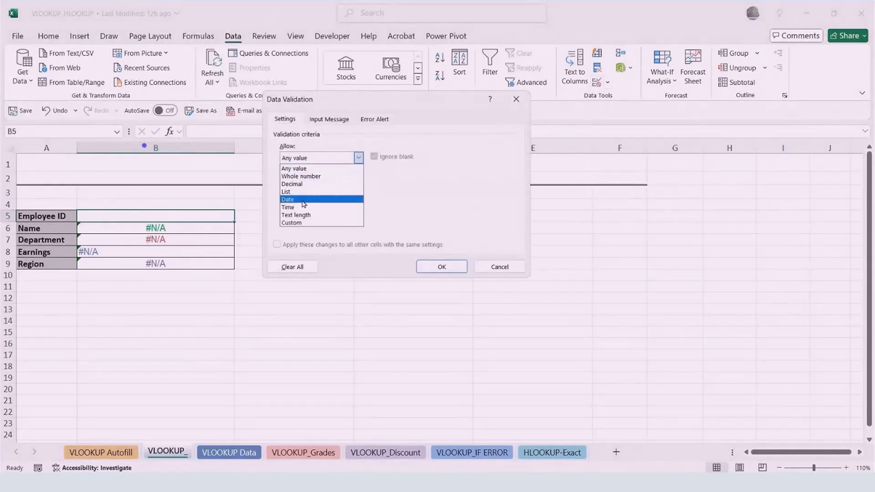
click(319, 191)
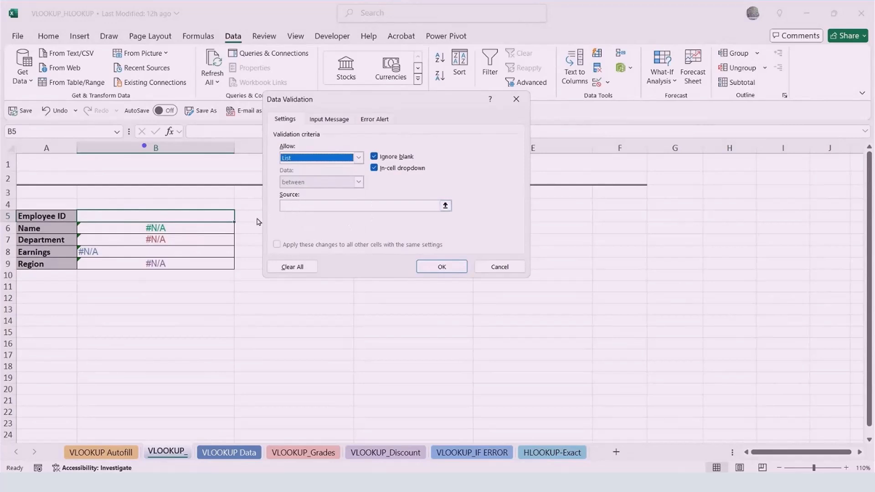
click(302, 207)
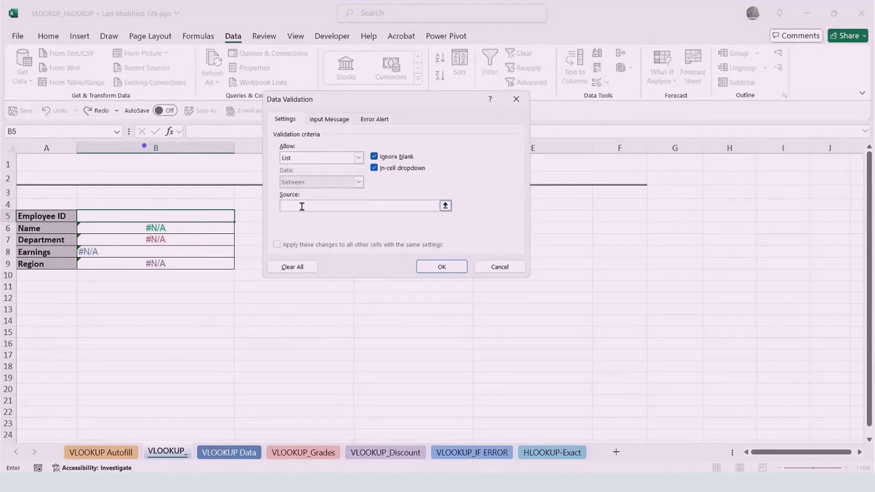
text(=emp_dropdown)
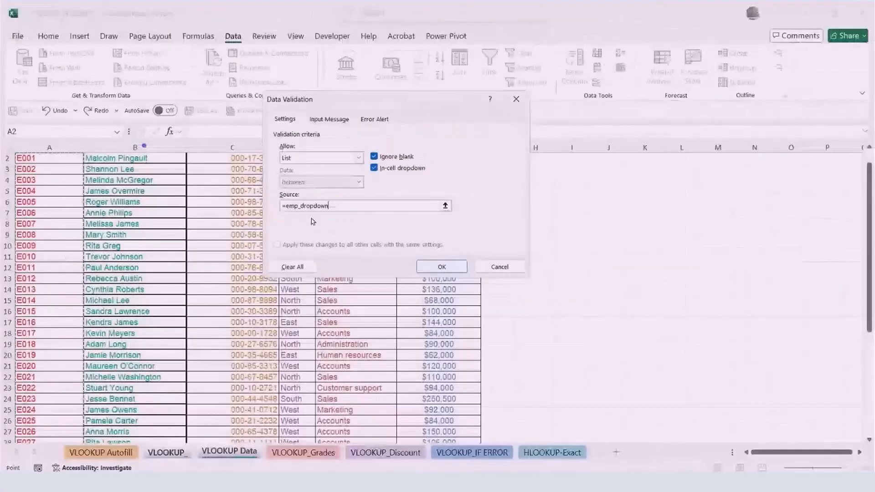
click(441, 266)
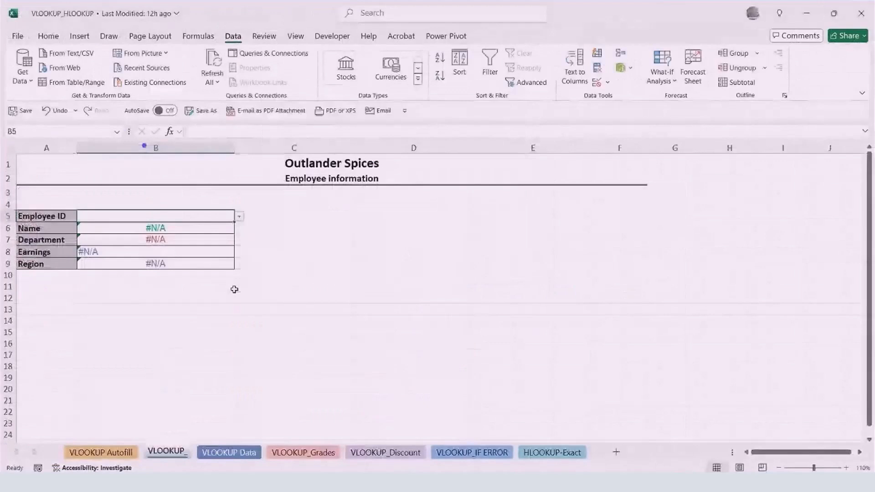
Test the B5 dropdown and the lookups by choosing Employee IDs E005 and E009 in turn.
click(240, 218)
mouse_move(240, 239)
mouse_down()
mouse_move(239, 317)
mouse_move(246, 233)
mouse_up()
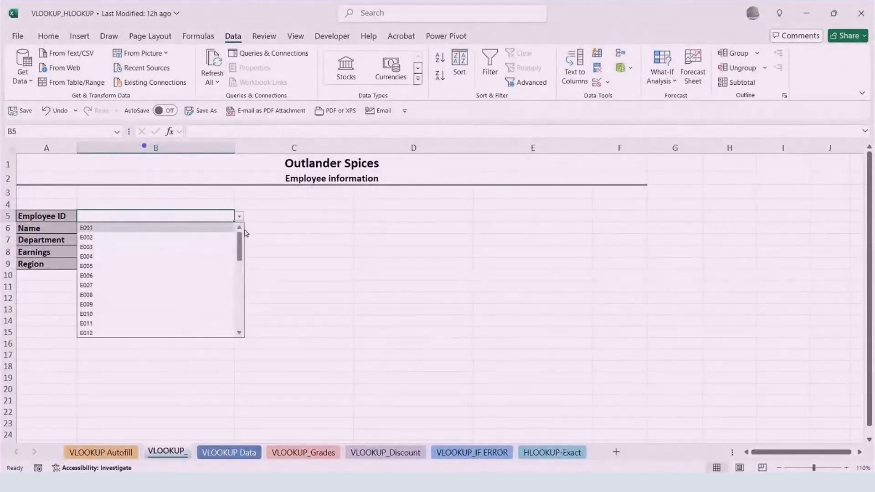
click(91, 268)
click(239, 217)
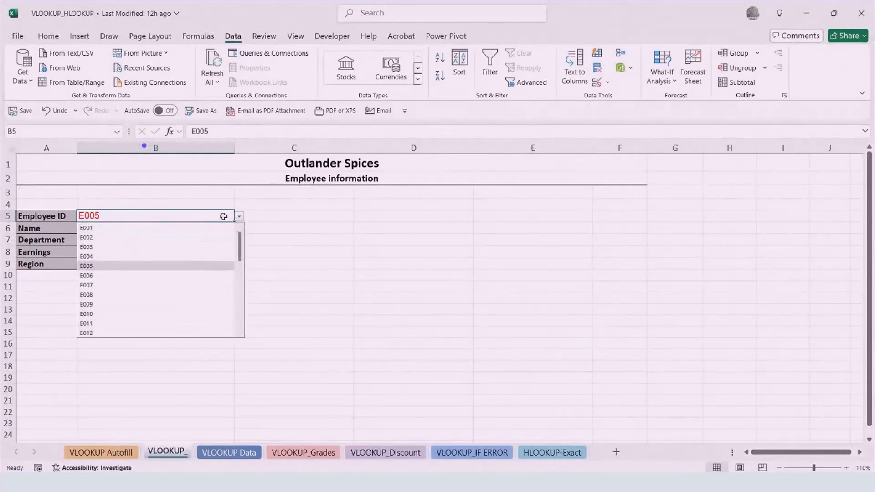
click(105, 304)
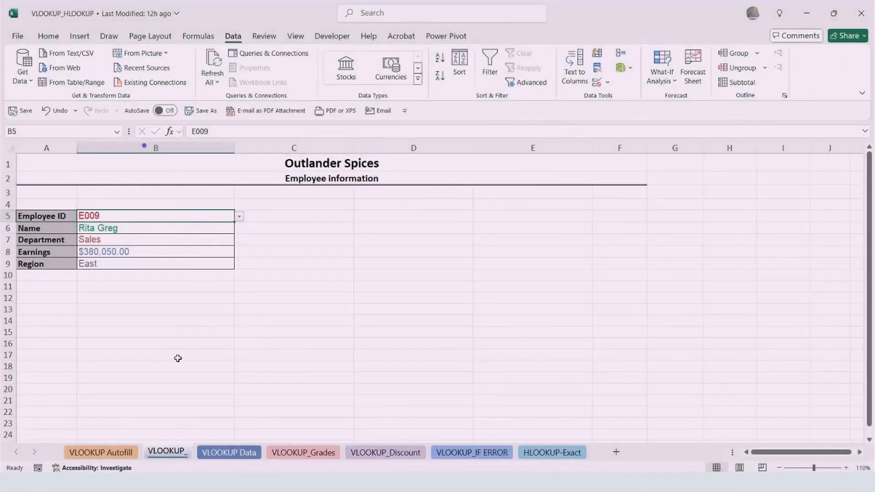
On the VLOOKUP_Grades sheet, examine how the scores in the Lookup Table correspond to grades and pass or fail status.
click(294, 452)
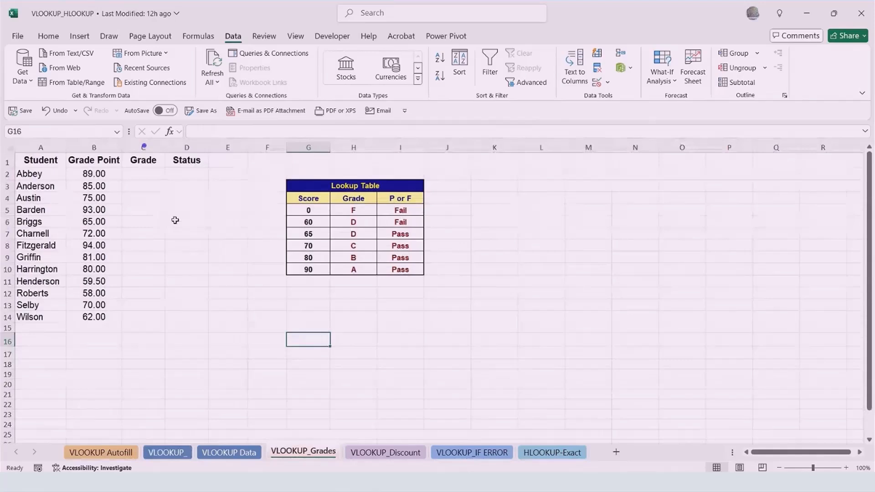
click(180, 352)
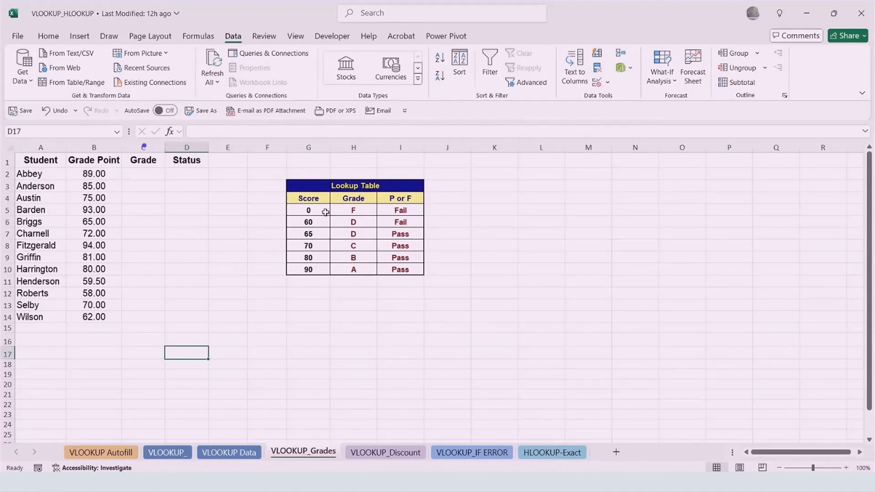
click(310, 234)
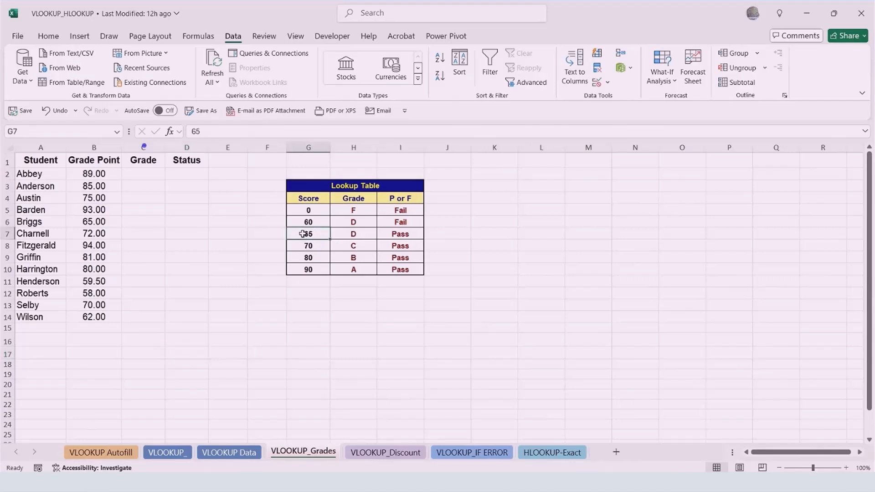
click(356, 233)
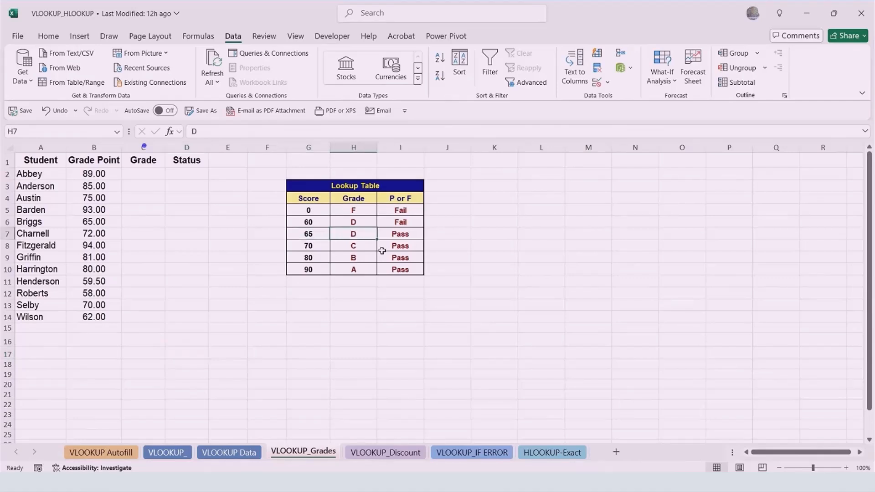
click(309, 246)
click(357, 246)
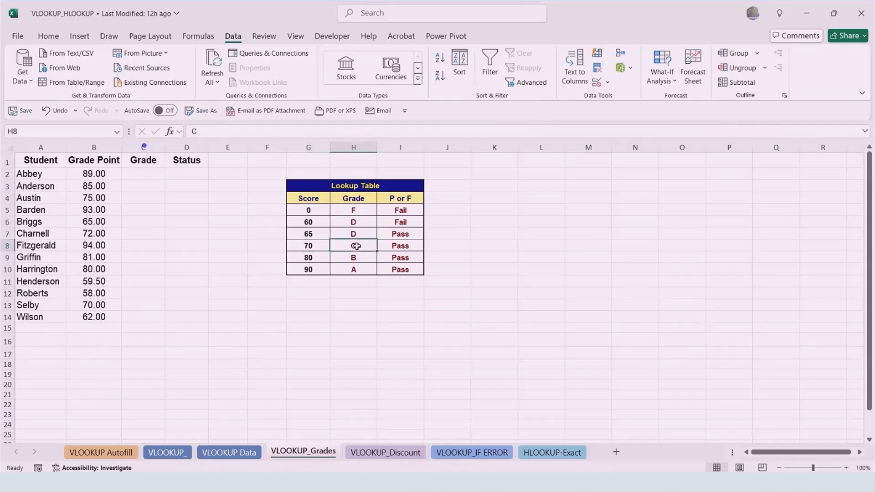
click(305, 259)
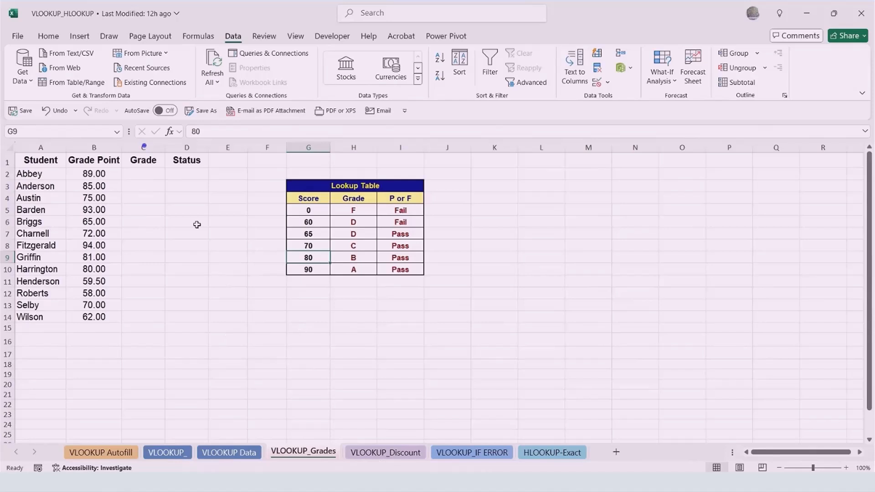
click(144, 172)
text(=)
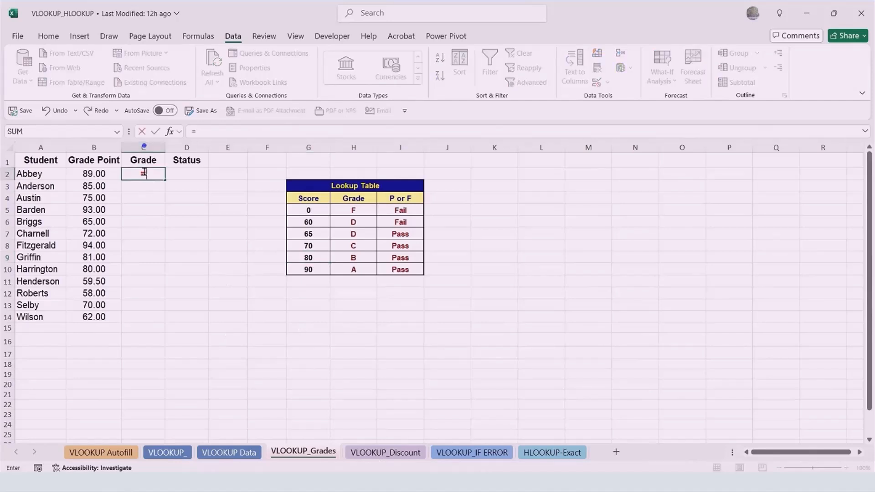
text(v)
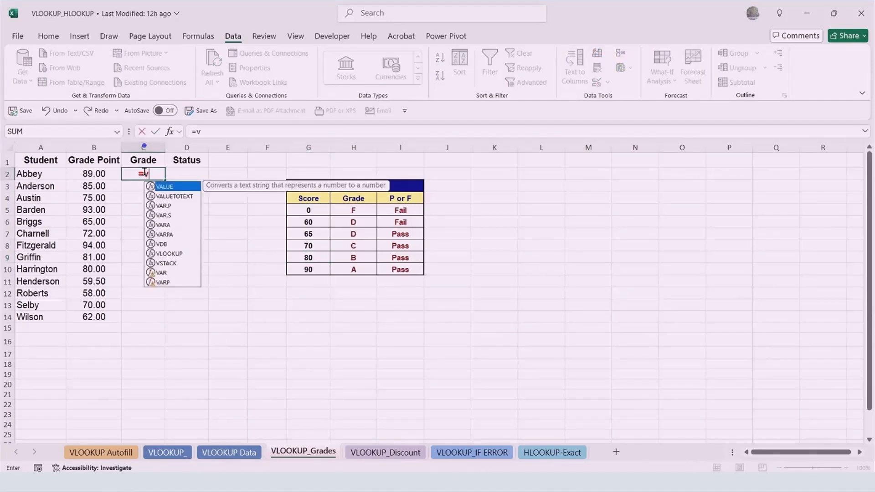
key(BackSpace)
key(BackSpace)
key(Escape)
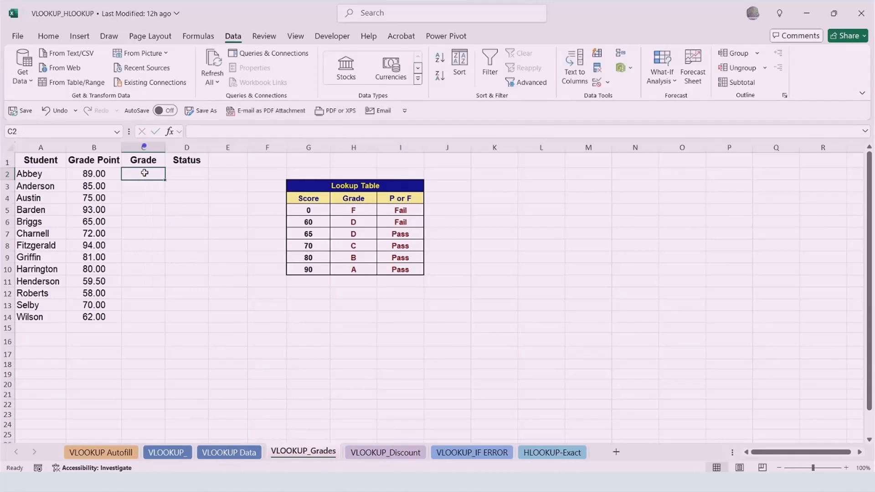
Name the Lookup Table's data range G5:I10 grades, leaving out its header rows.
click(349, 315)
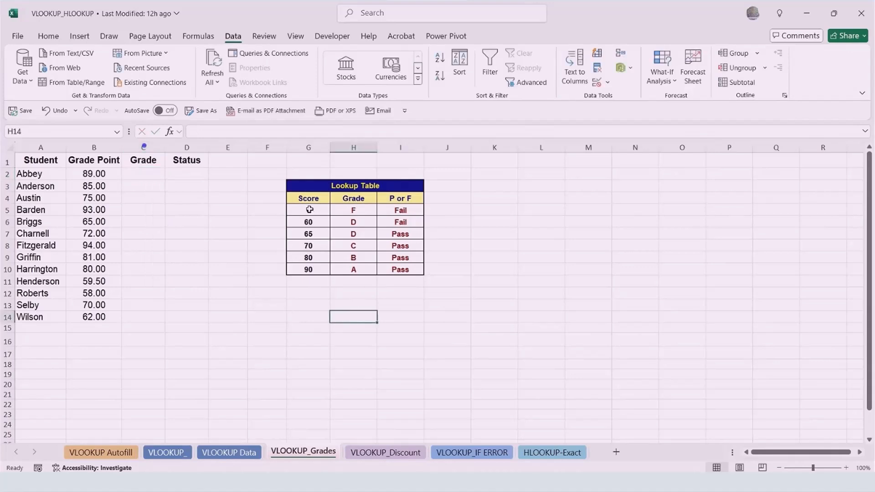
drag(309, 209, 412, 270)
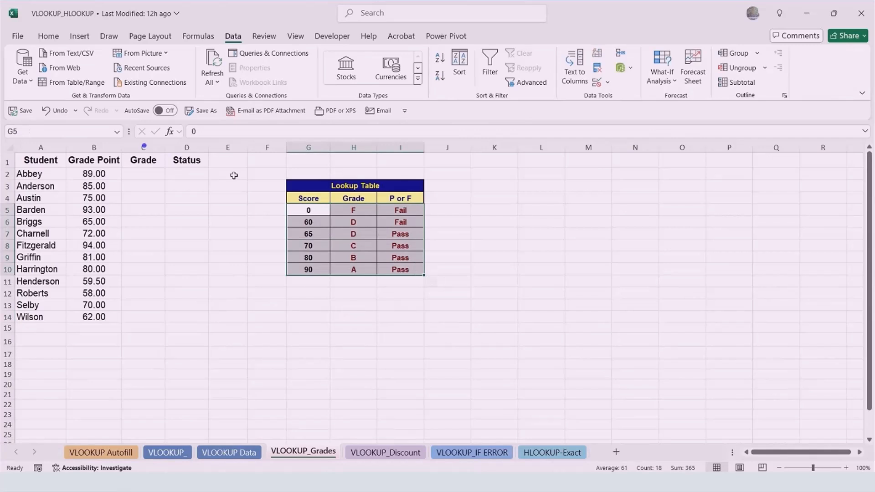
click(56, 128)
text(grades)
key(Return)
click(239, 282)
Enter the approximate-match formula =VLOOKUP(B2,grades,2,TRUE) in C2 to return the first student's grade.
click(142, 175)
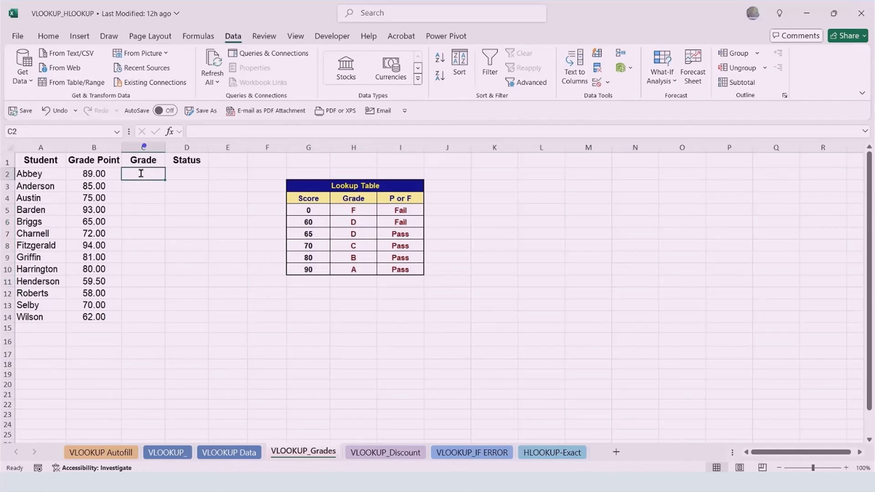
text(=vl)
key(Tab)
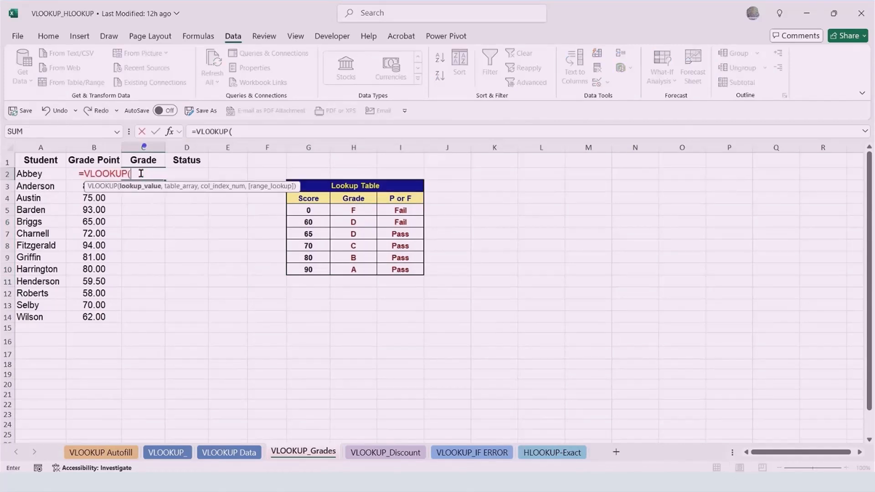
click(101, 173)
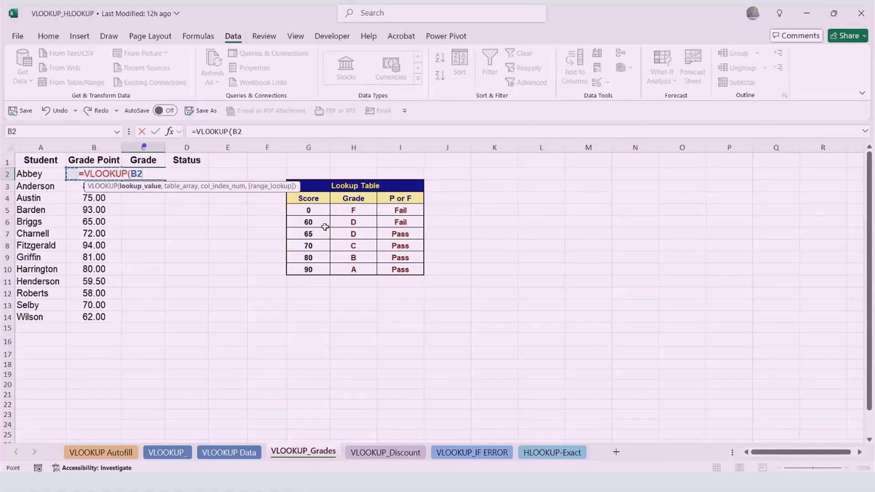
text(,)
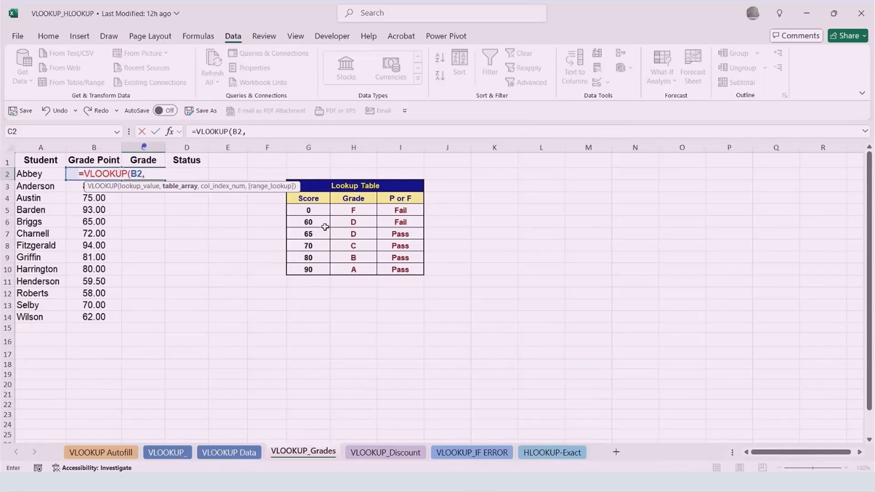
text(gra)
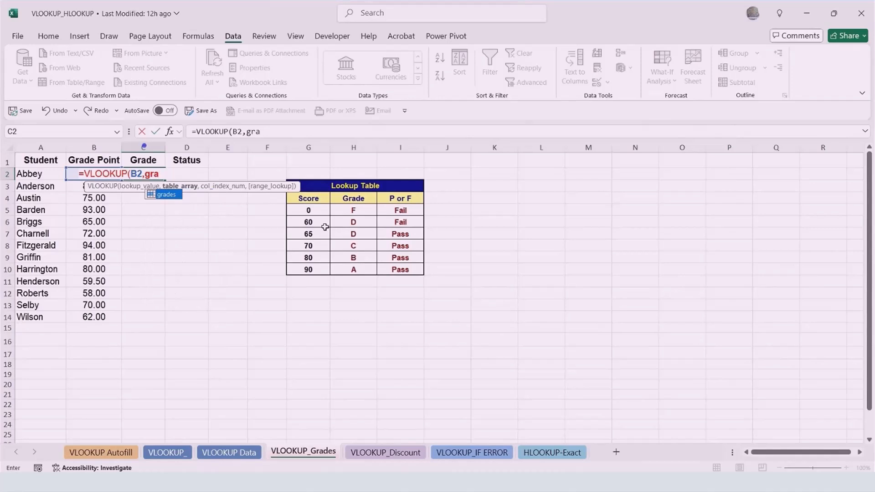
key(Tab)
text(,)
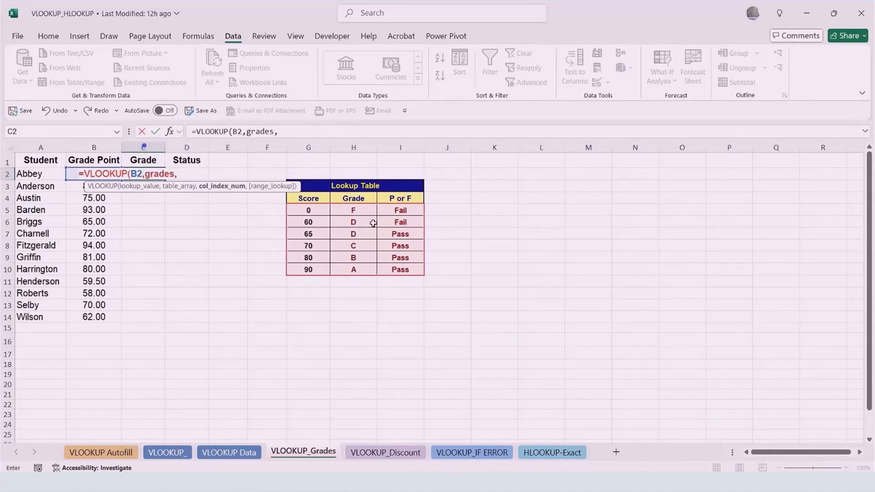
text(2,)
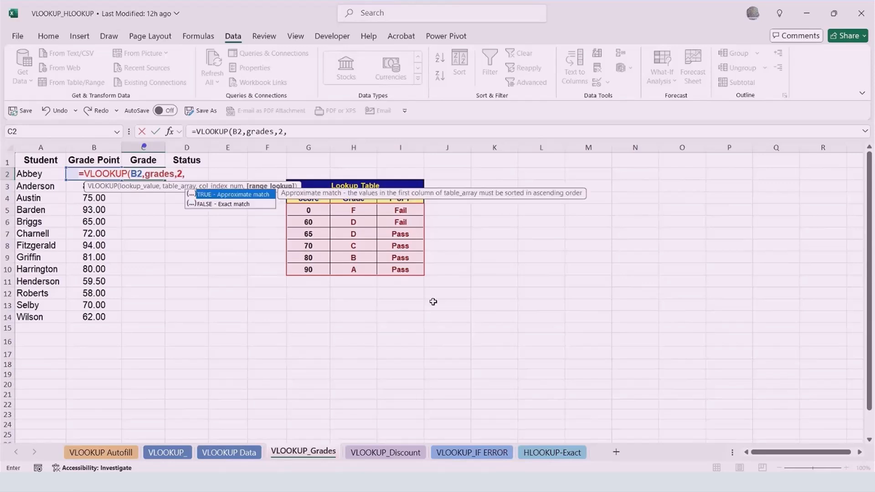
double_click(216, 197)
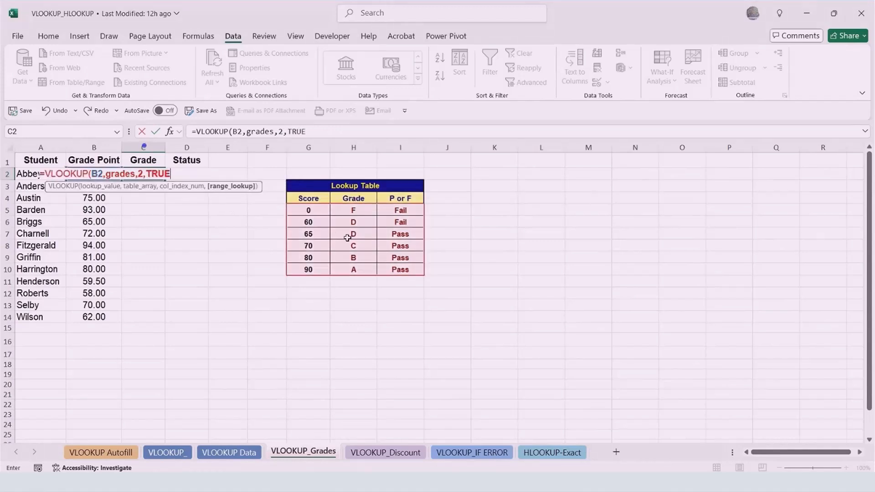
text())
key(Return)
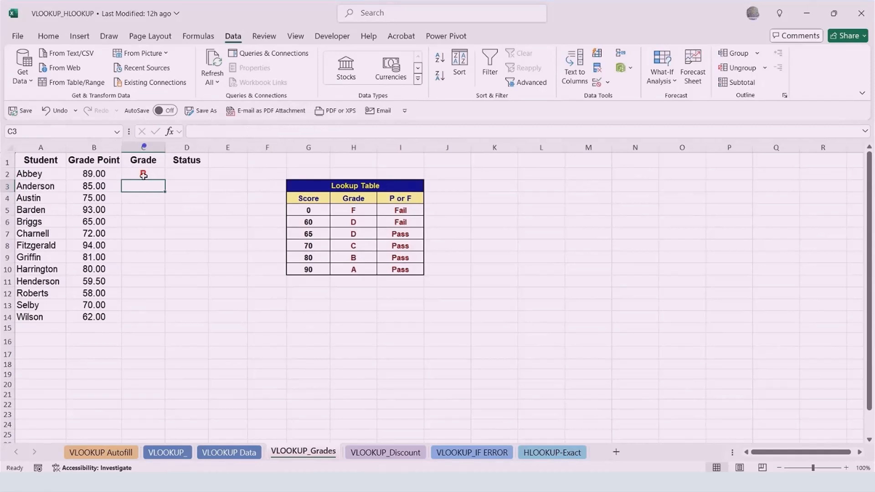
Test the grade formula by changing the first student's grade point in B2 to 95 and then to 78.
click(110, 174)
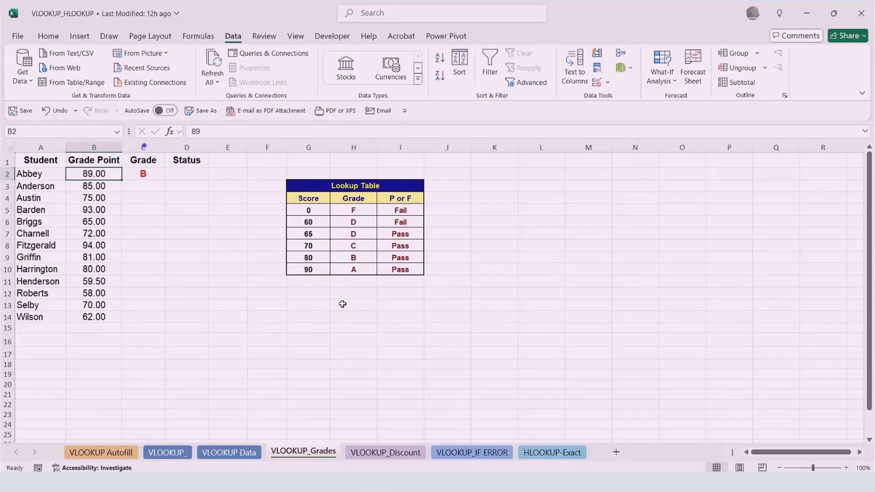
text(95)
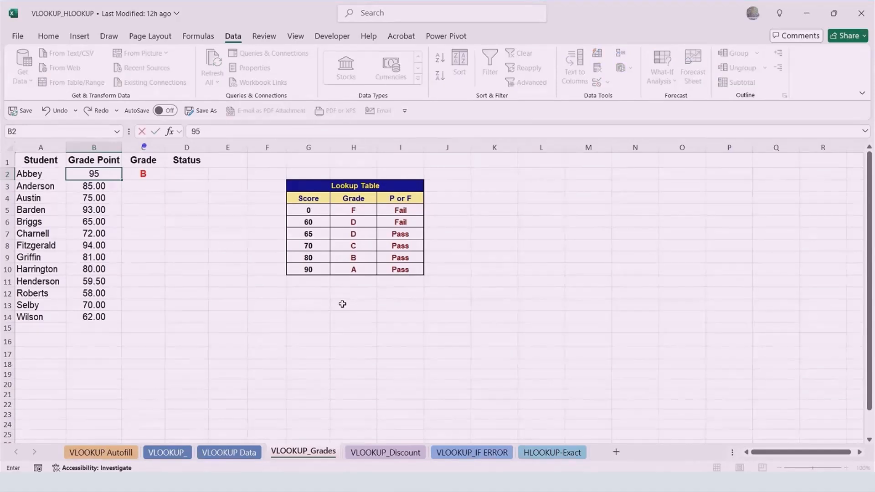
key(Return)
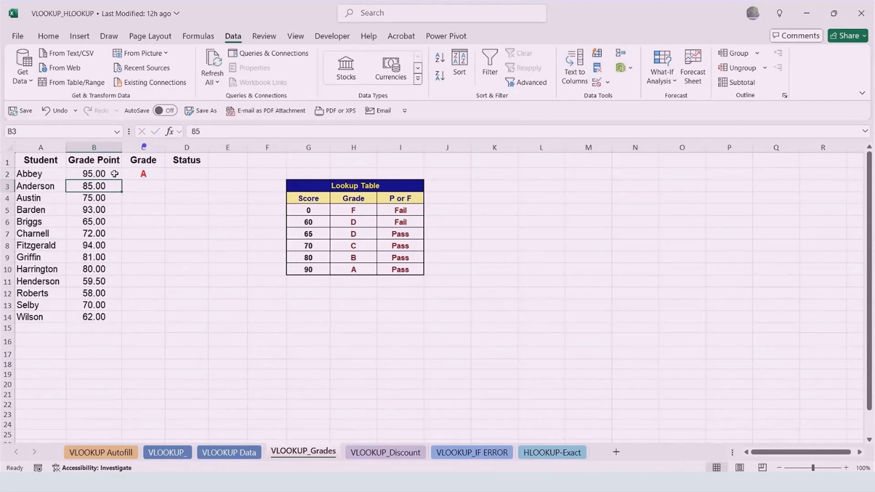
click(115, 174)
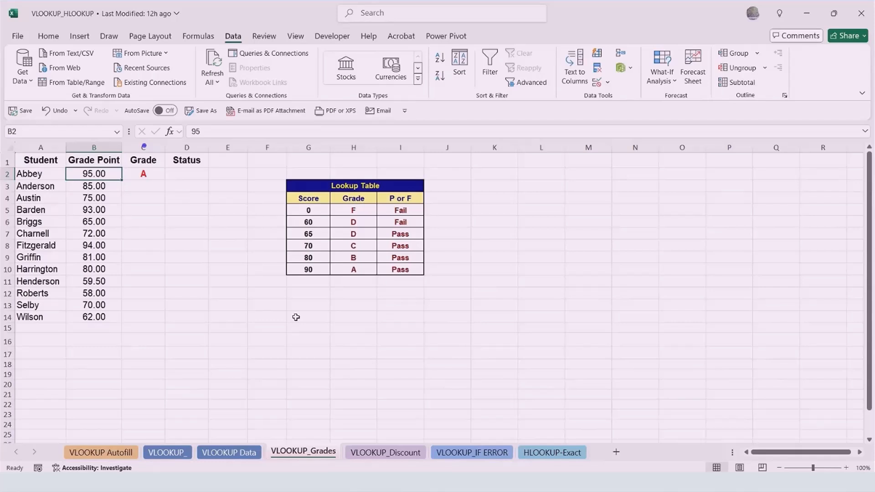
text(78)
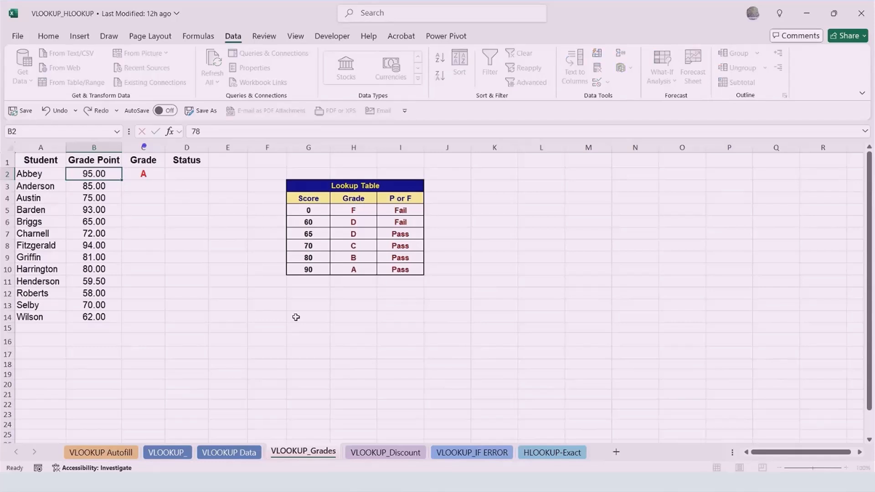
key(Return)
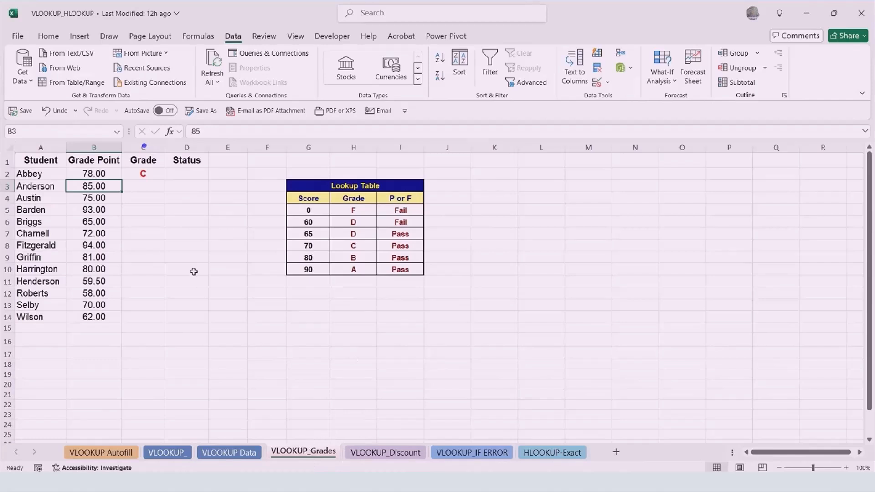
Copy the grade formula from C2 down through C14 to assign a grade to every student.
click(143, 175)
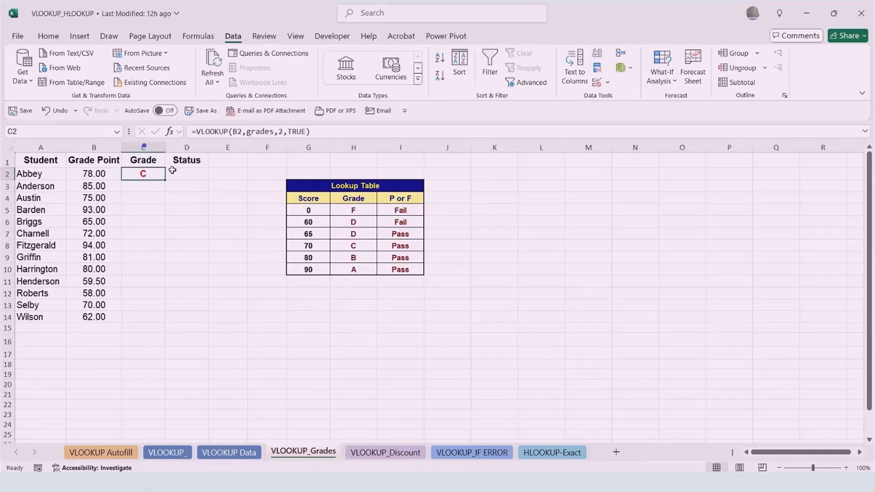
drag(165, 180, 166, 321)
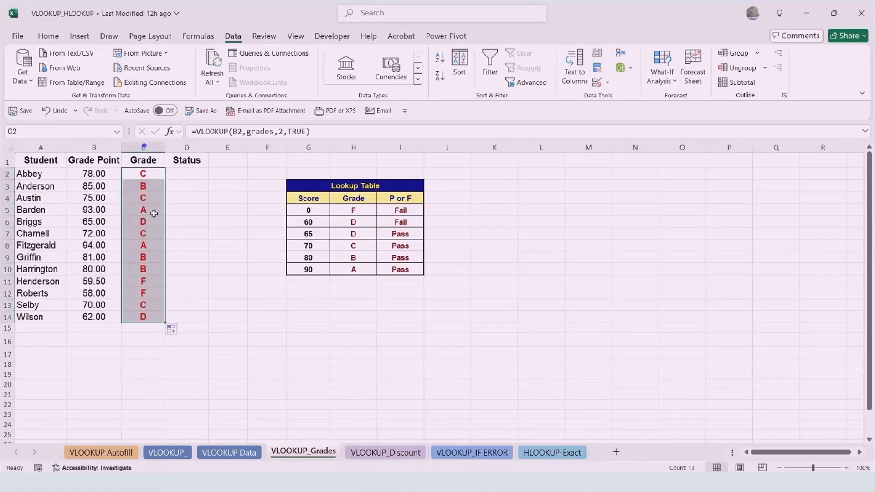
click(154, 208)
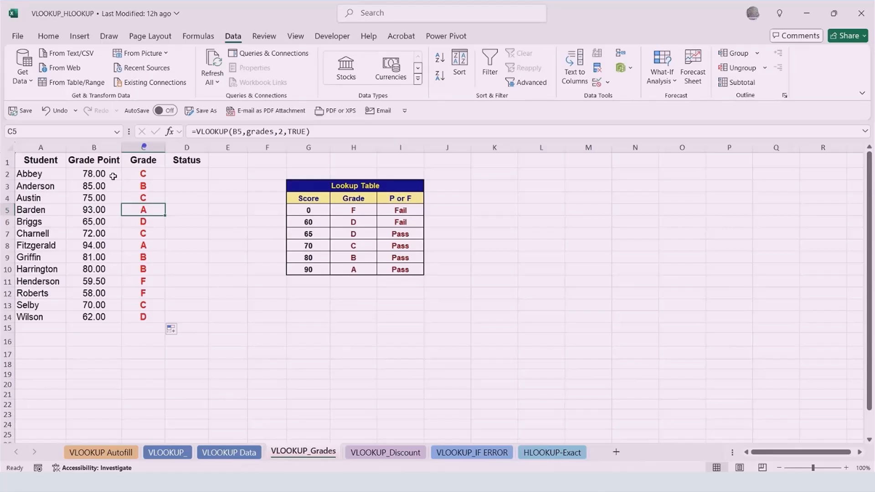
Open the first student's grade formula in C2 for editing.
click(130, 174)
double_click(133, 174)
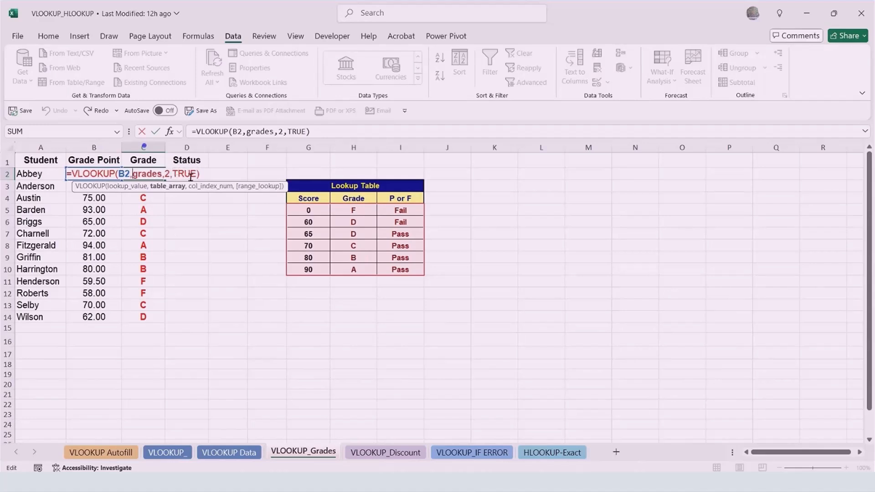
Close the C2 formula and enter =VLOOKUP(B2,grades,3,TRUE) in D2 for the first student's status.
key(ctrl+Return)
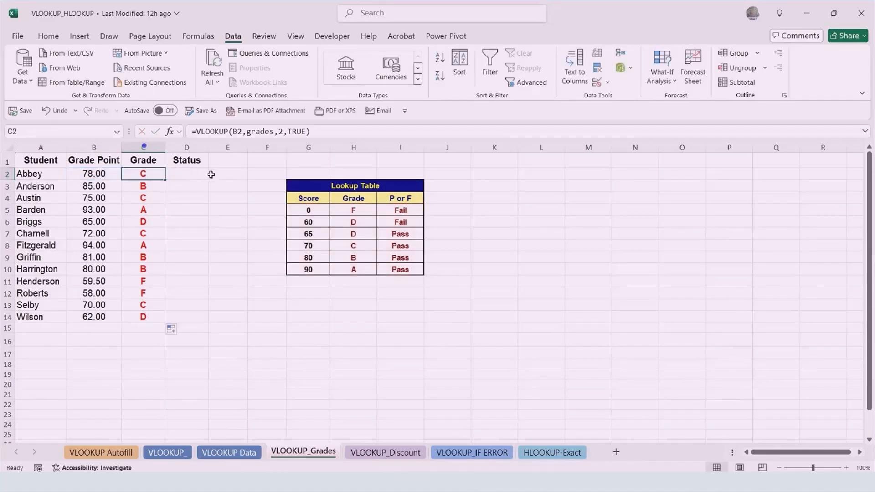
click(180, 173)
text(=vl)
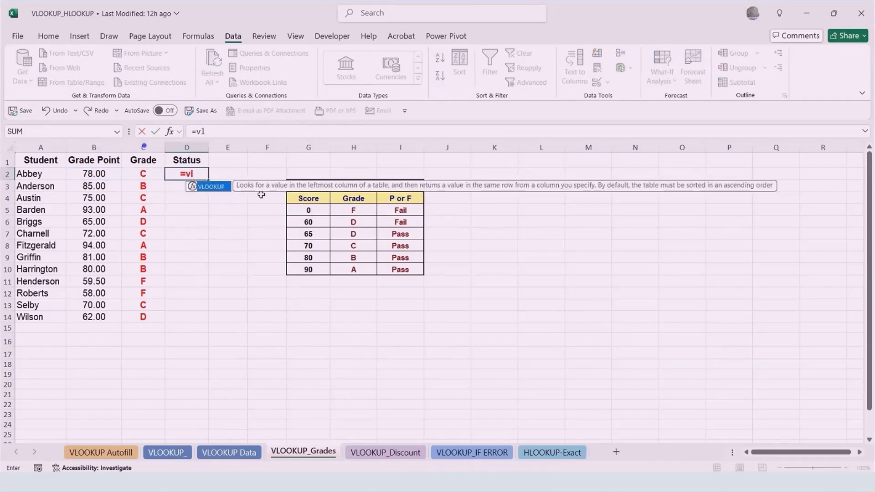
key(Tab)
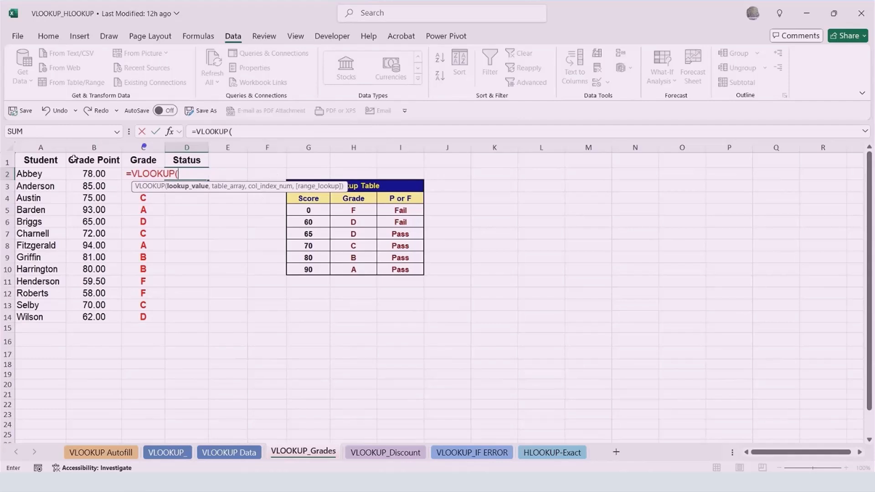
click(89, 175)
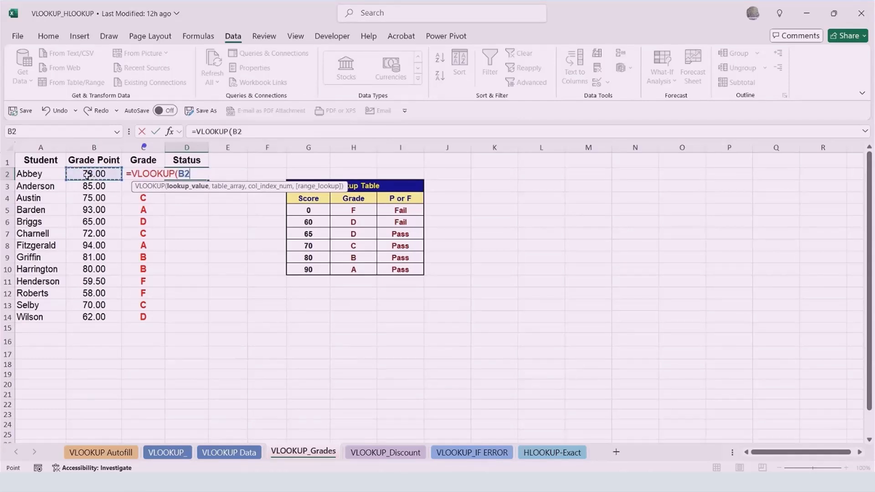
text(,)
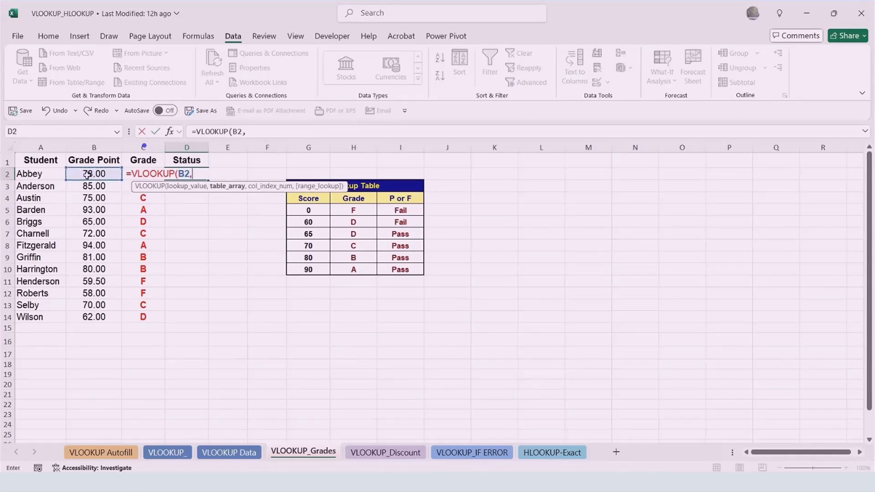
text(grad)
key(Tab)
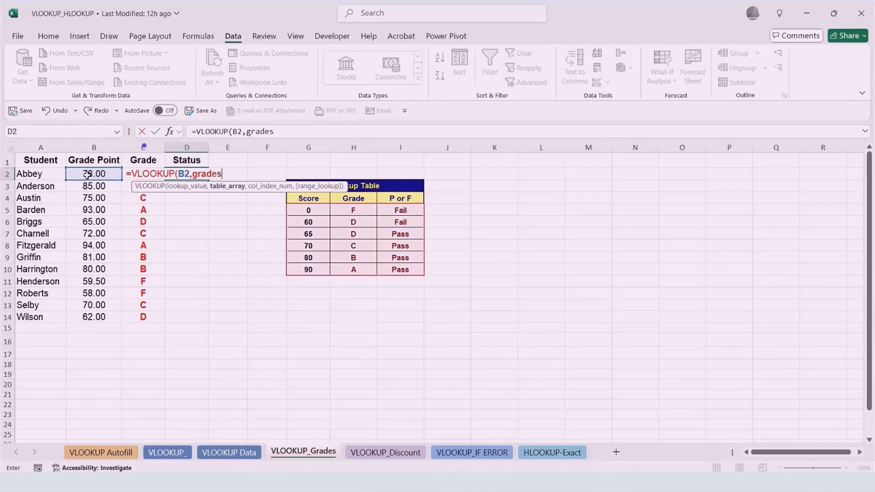
text(,)
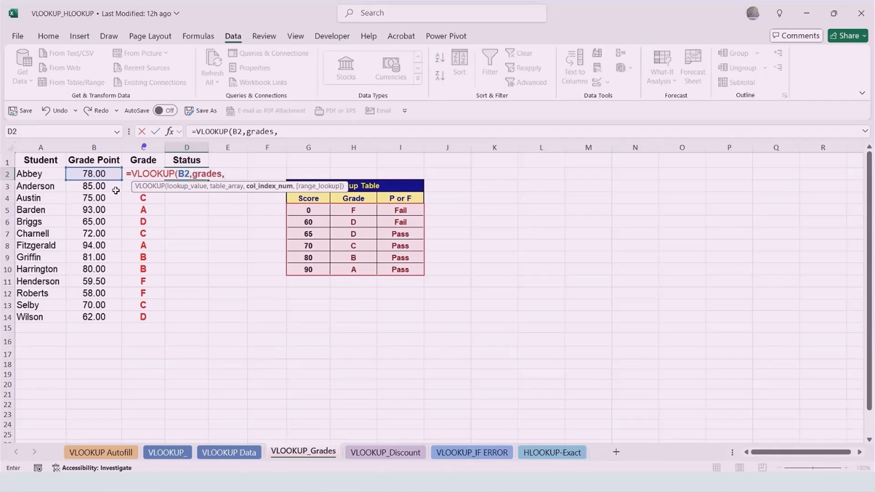
text(3,)
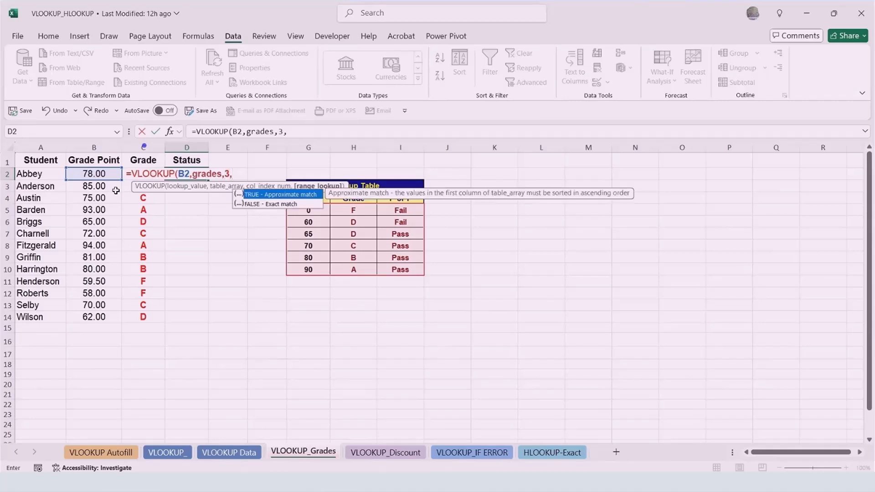
text(true)
key(Return)
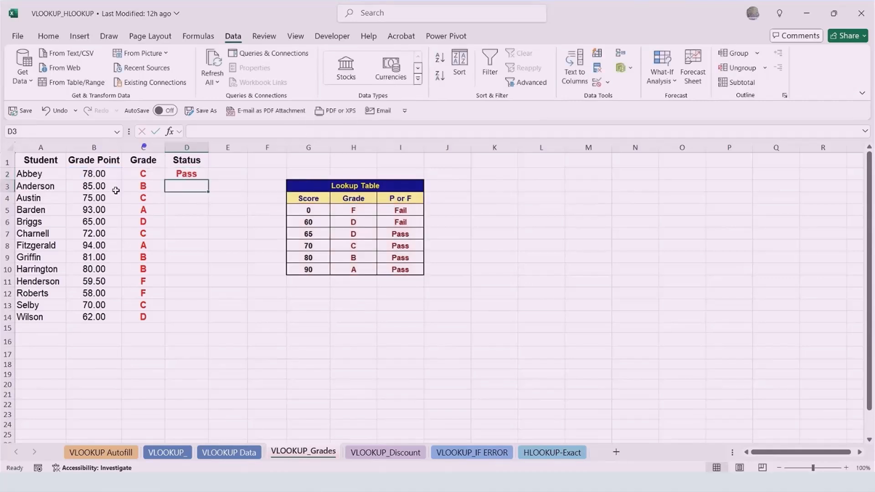
Fill the status formula from D2 down through D14 and check individual results against the lookup table.
click(188, 175)
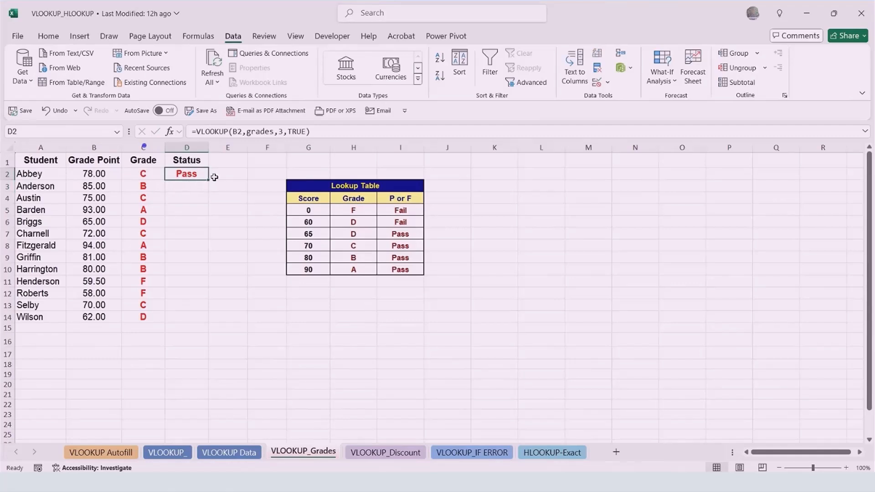
drag(208, 180, 215, 319)
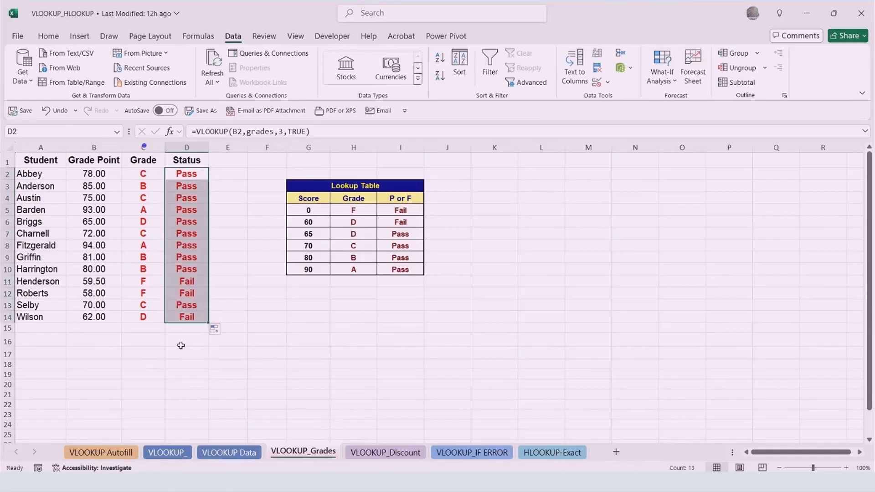
click(179, 307)
click(184, 295)
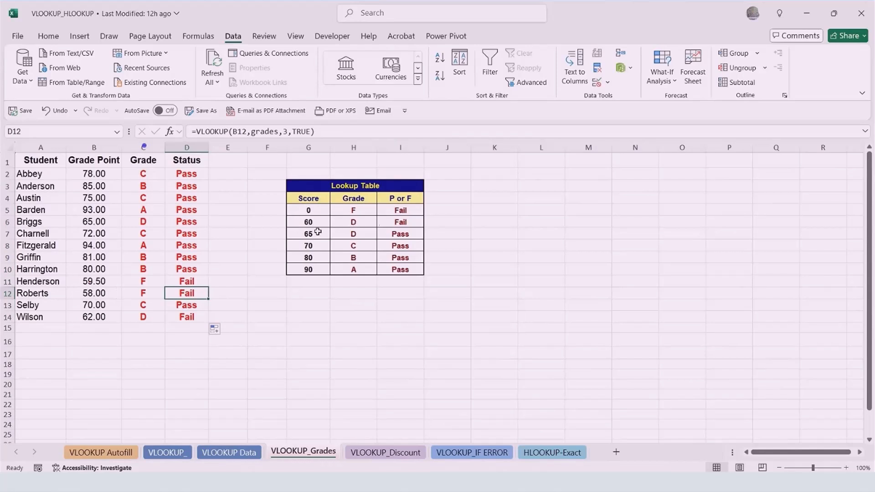
click(162, 237)
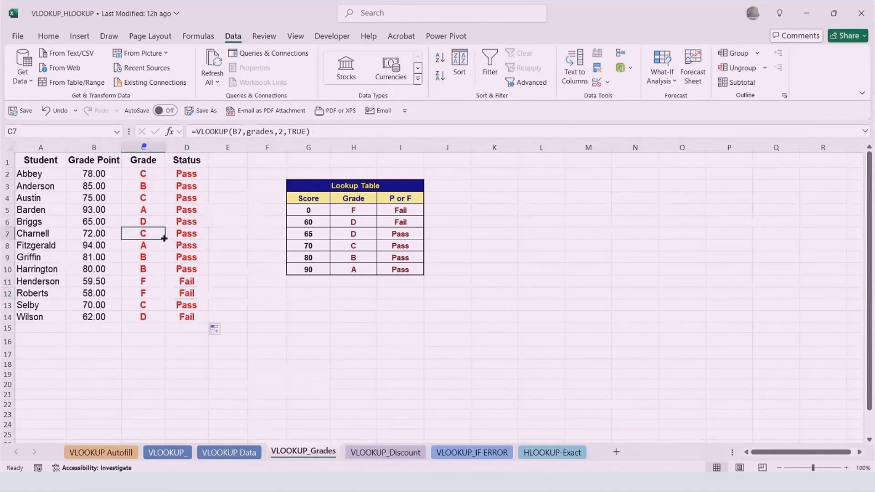
Go to the VLOOKUP_Discount sheet and clear the existing discount formula from B6.
click(397, 453)
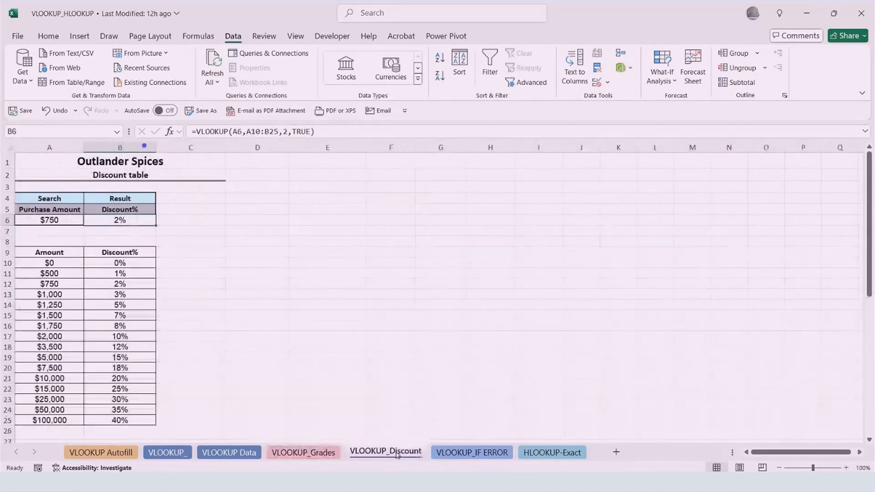
scroll(212, 323, down, 1)
scroll(212, 322, up, 1)
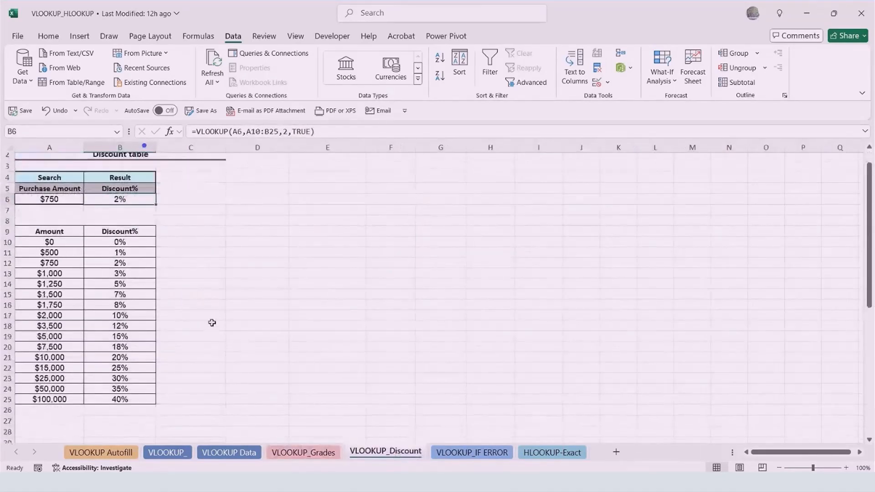
scroll(97, 255, down, 1)
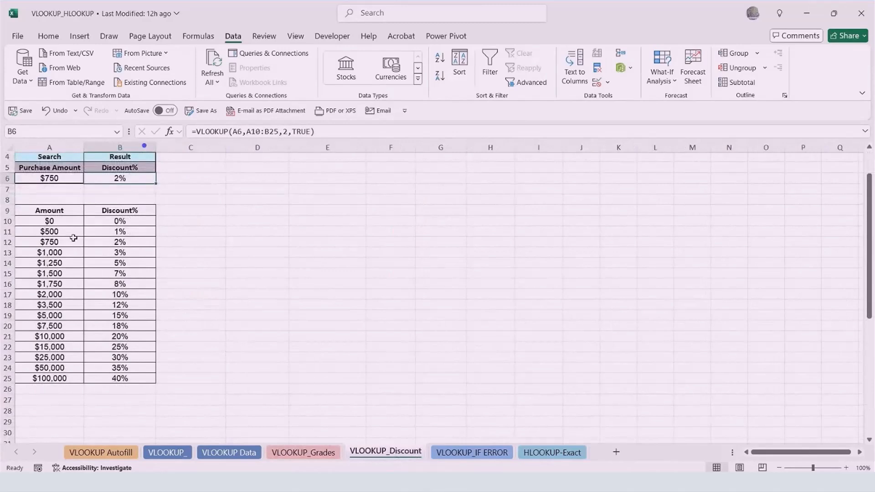
scroll(79, 255, up, 1)
scroll(221, 276, up, 1)
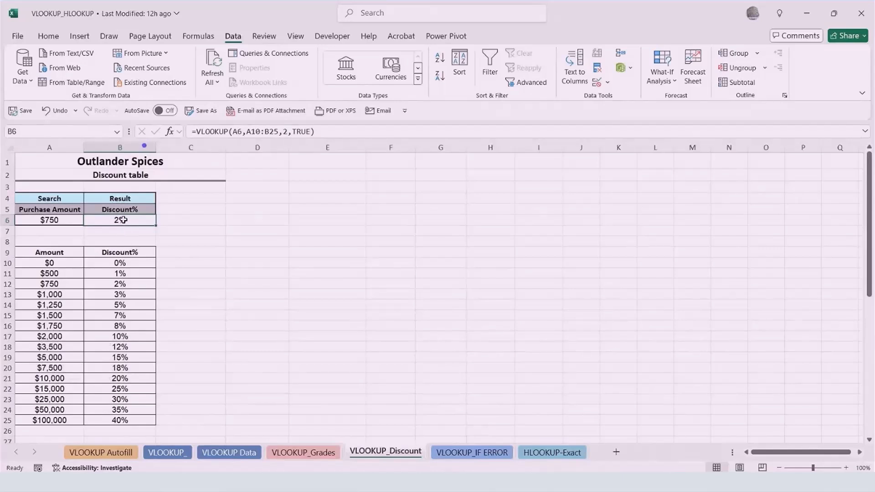
key(Delete)
Name the amount and discount range A10:B25 "discount".
click(118, 276)
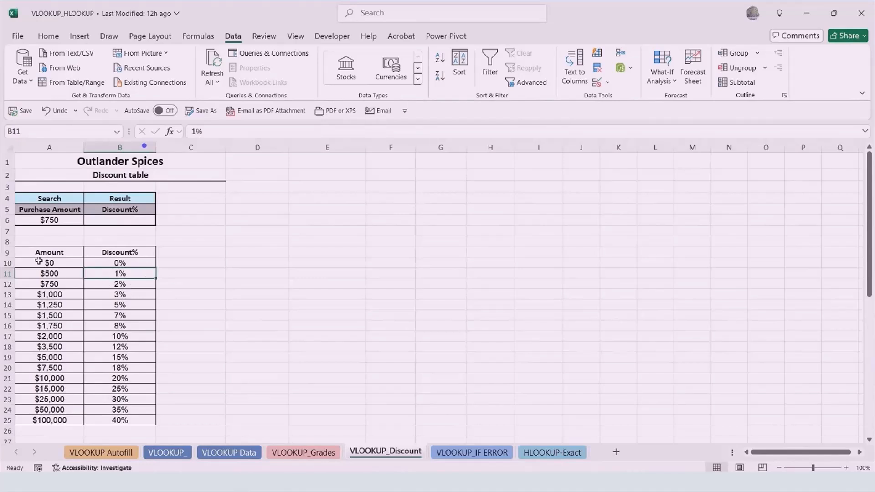
drag(39, 261, 128, 417)
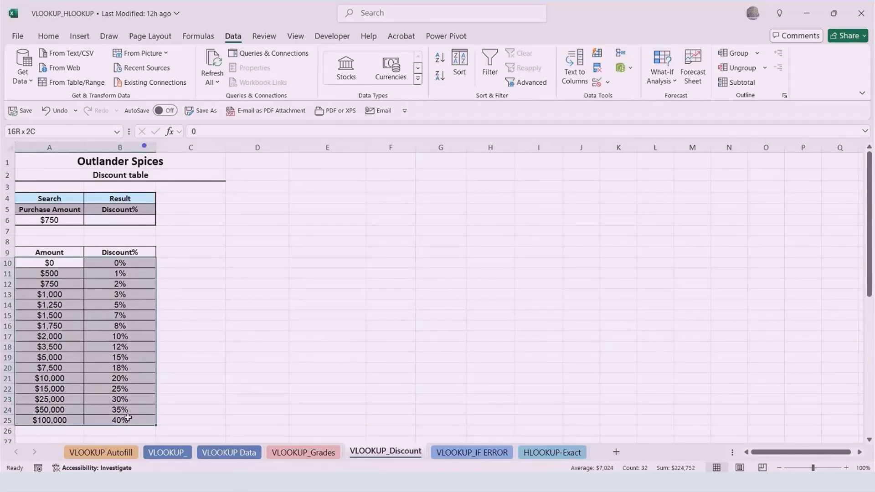
click(34, 131)
text(disconut)
key(Return)
Enter =VLOOKUP(A6,discount,2,TRUE) in B6 to return the discount for the purchase amount.
click(108, 220)
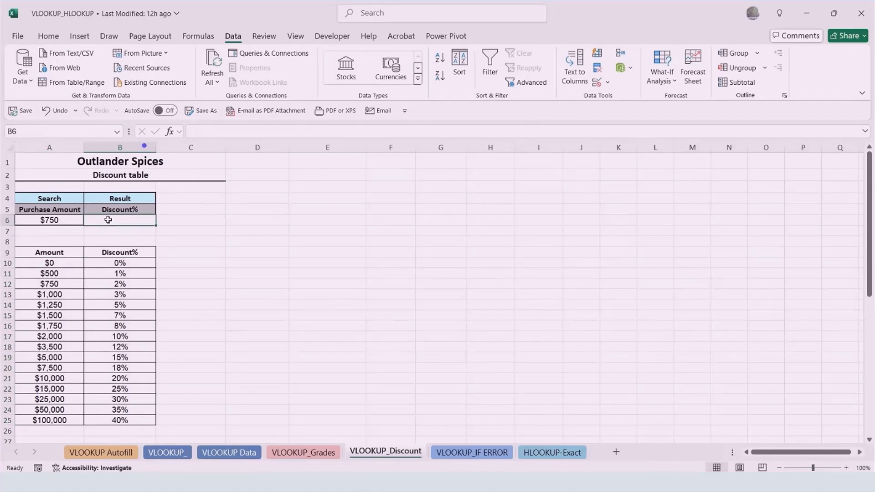
text(vl)
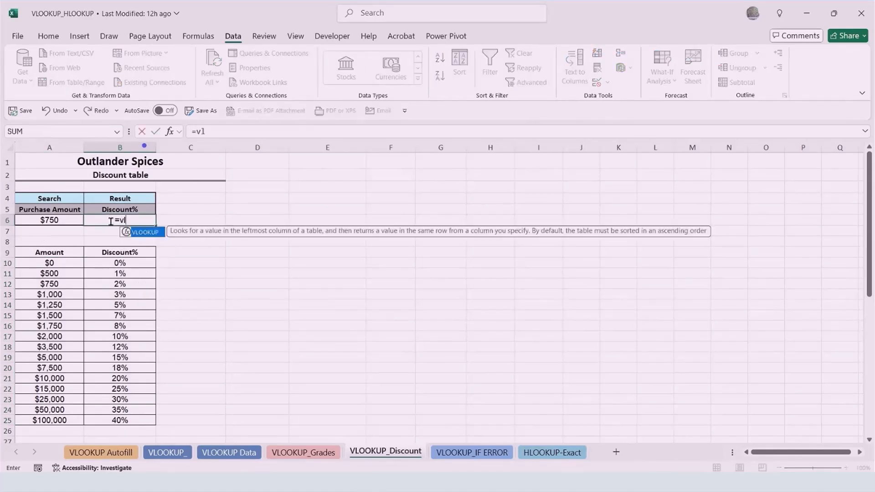
key(Tab)
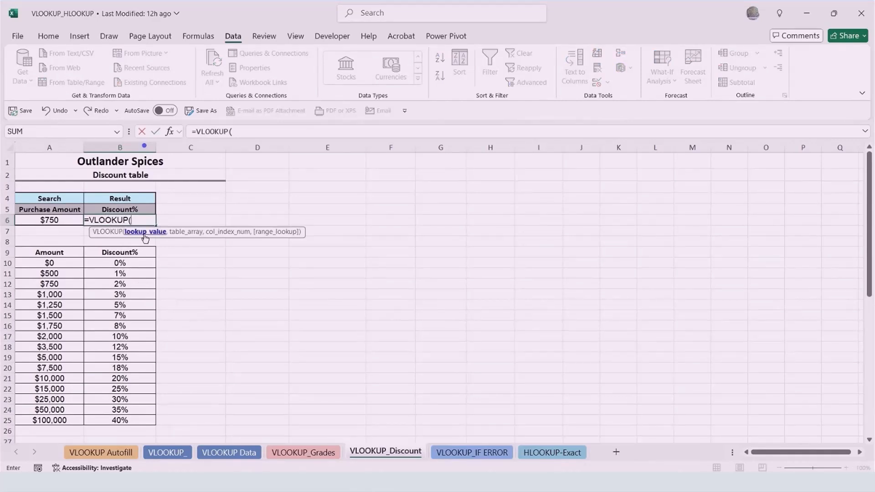
click(48, 220)
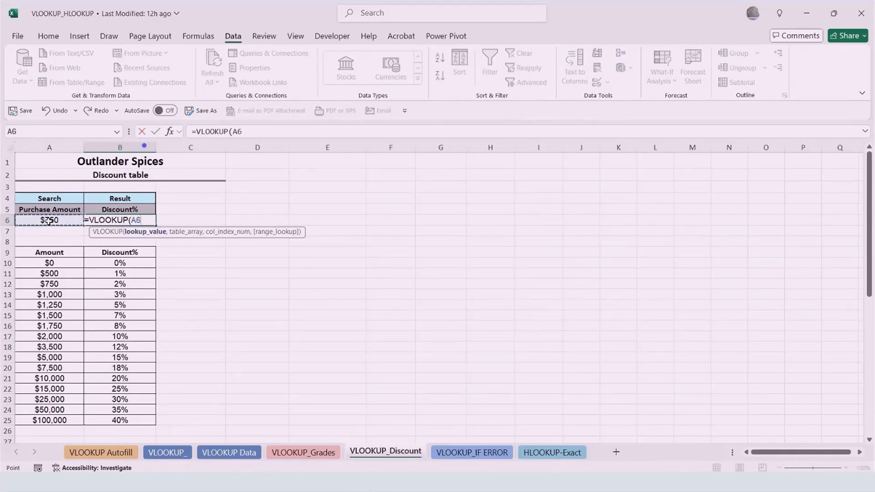
text(,)
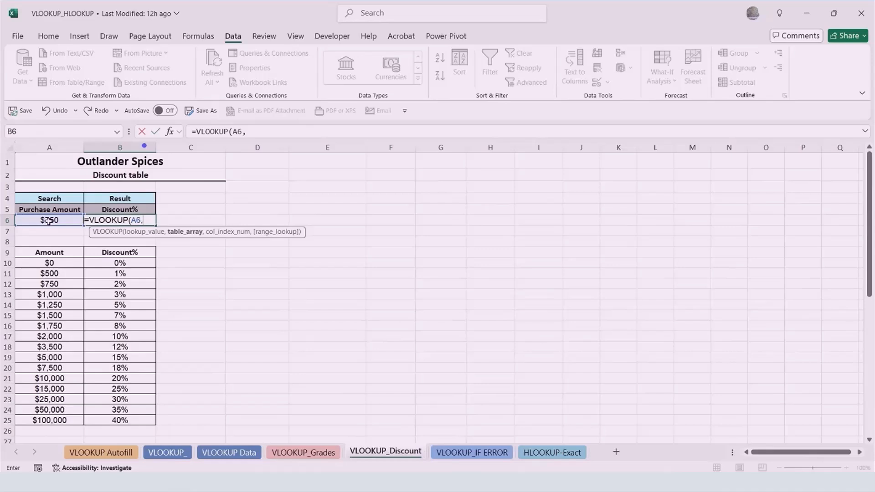
text(dis)
key(Down)
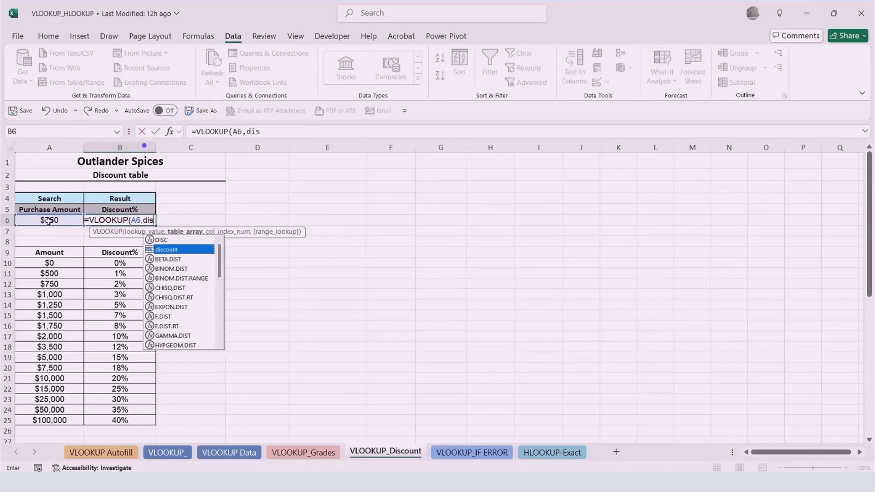
key(Tab)
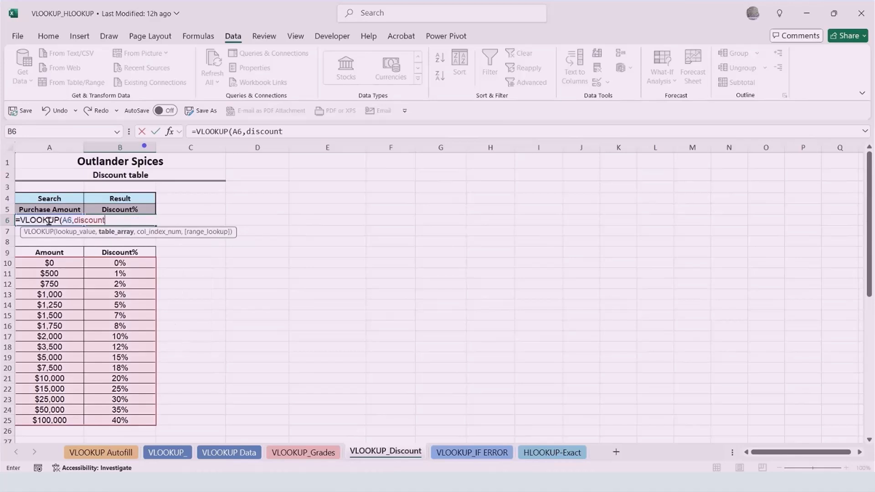
text(,)
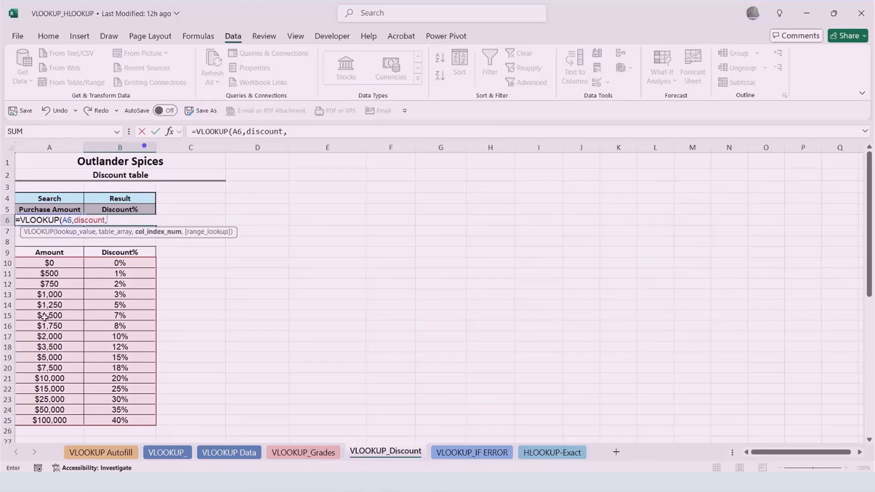
text(2,true)
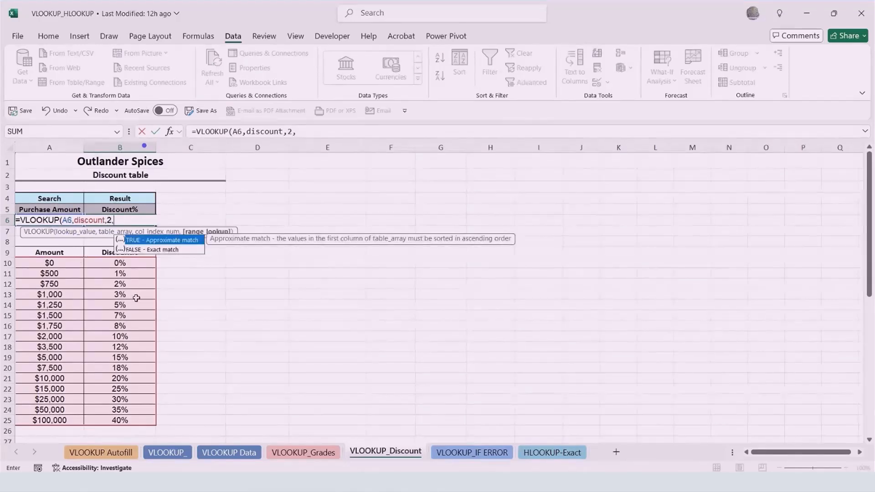
text())
key(Return)
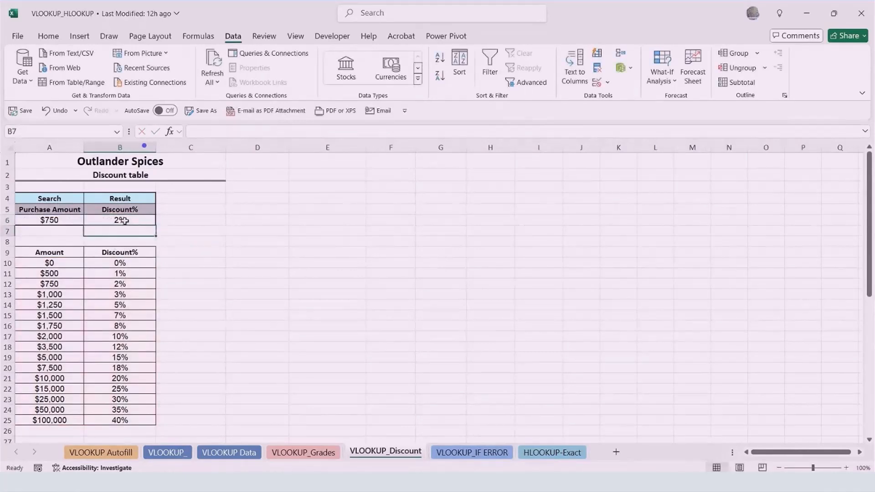
Test the discount lookup by setting the purchase amount in A6 to 1000, 2000, 4900 and finally 5000.
click(61, 221)
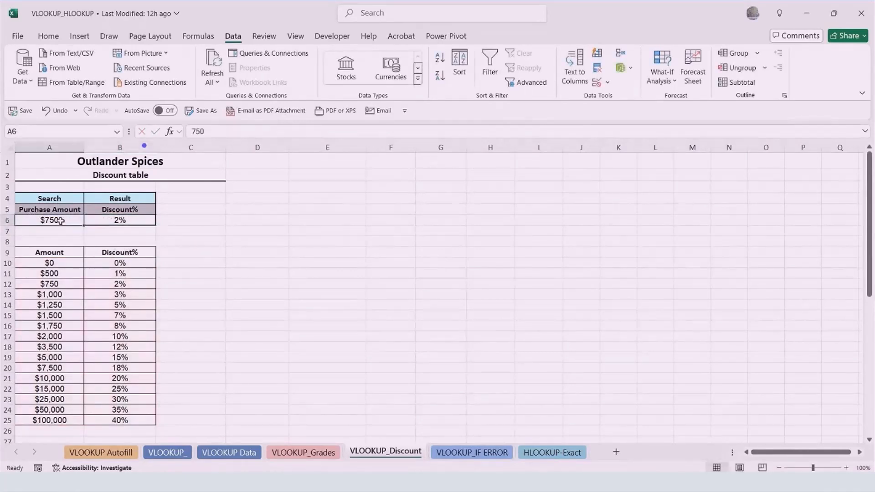
text(1000)
key(Return)
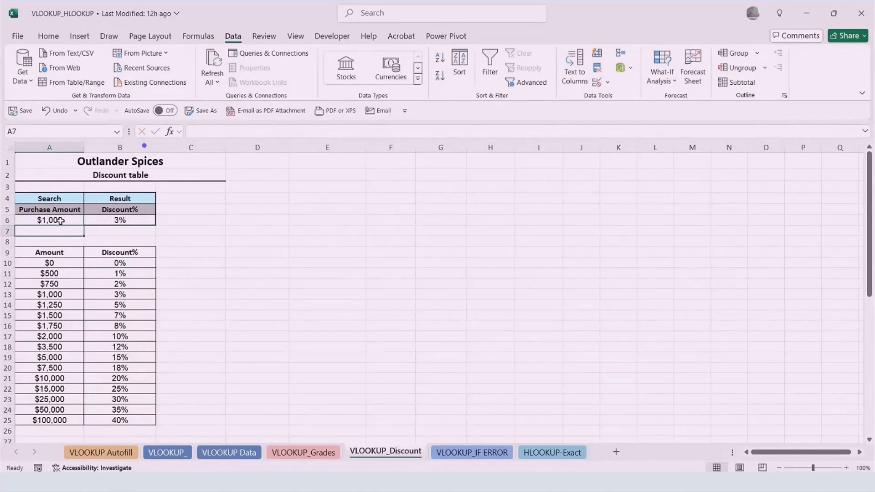
click(63, 221)
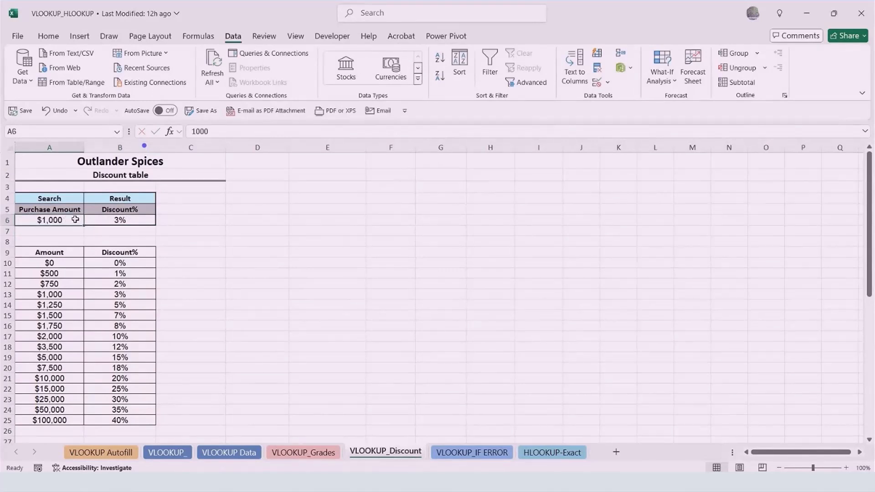
text(2000)
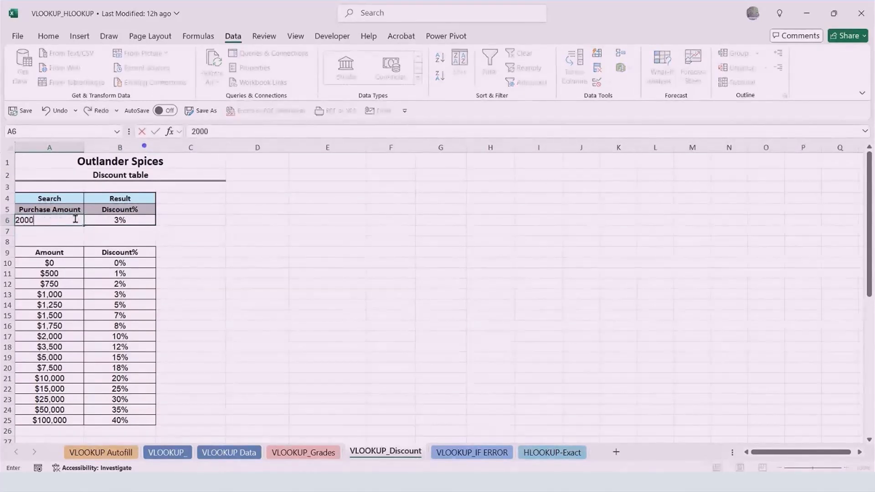
key(Return)
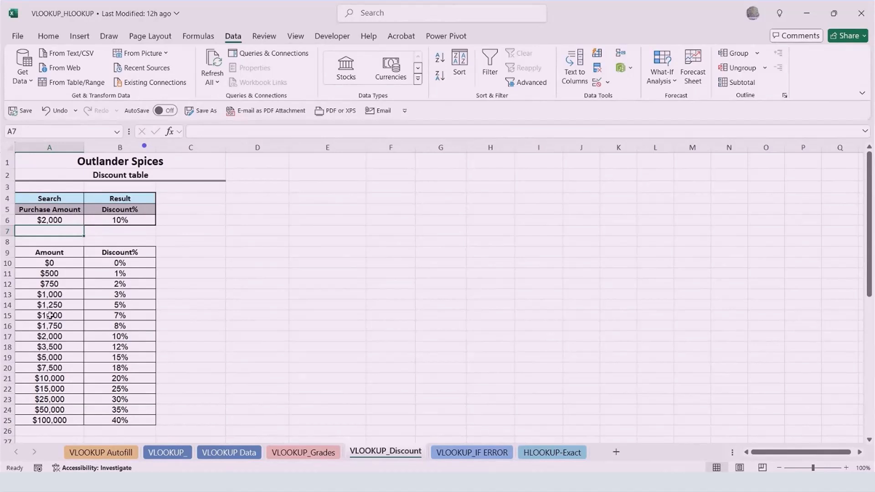
click(60, 220)
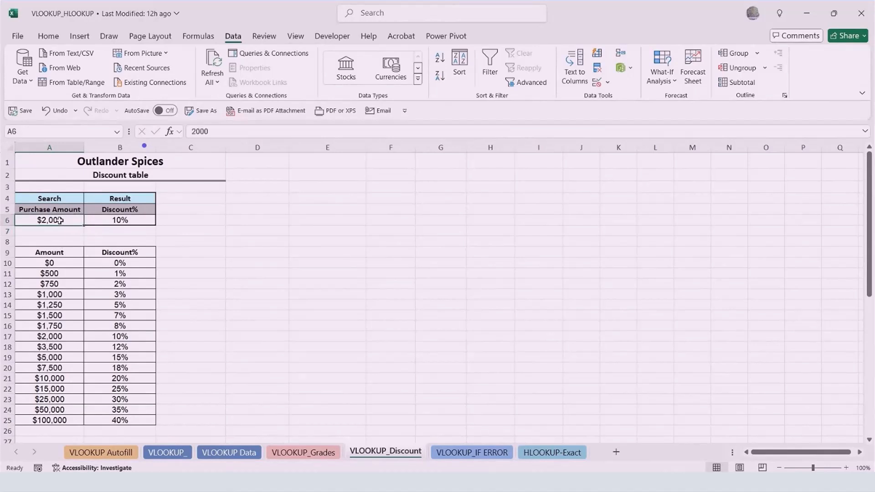
text(4900)
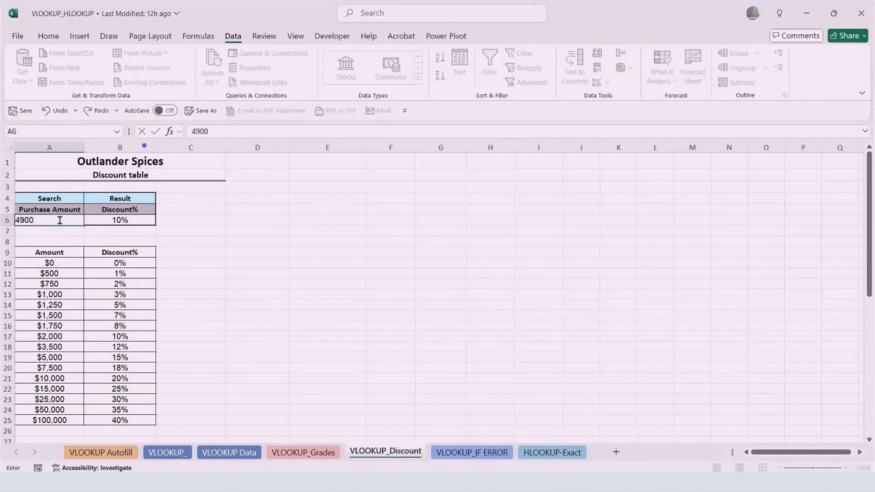
key(Return)
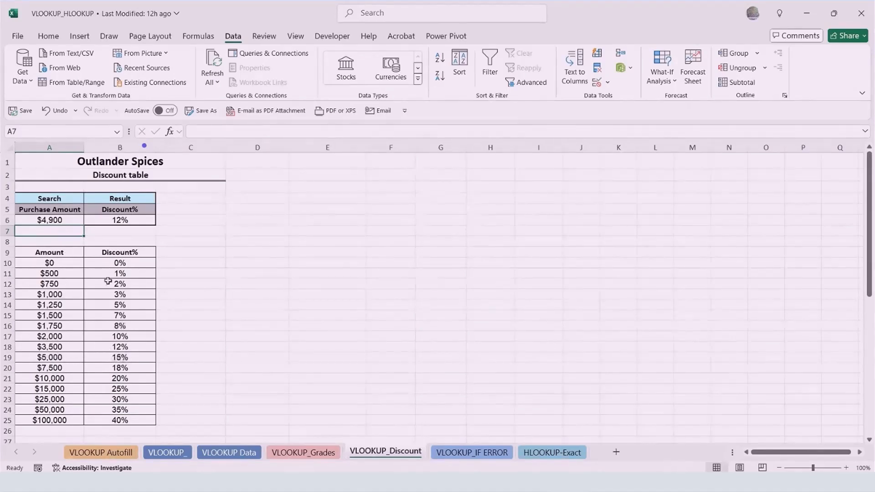
click(54, 221)
text(5000)
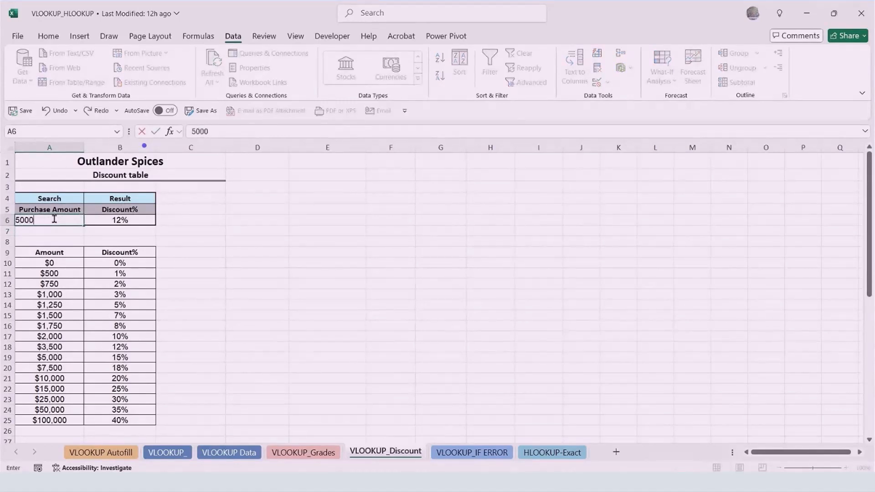
key(Return)
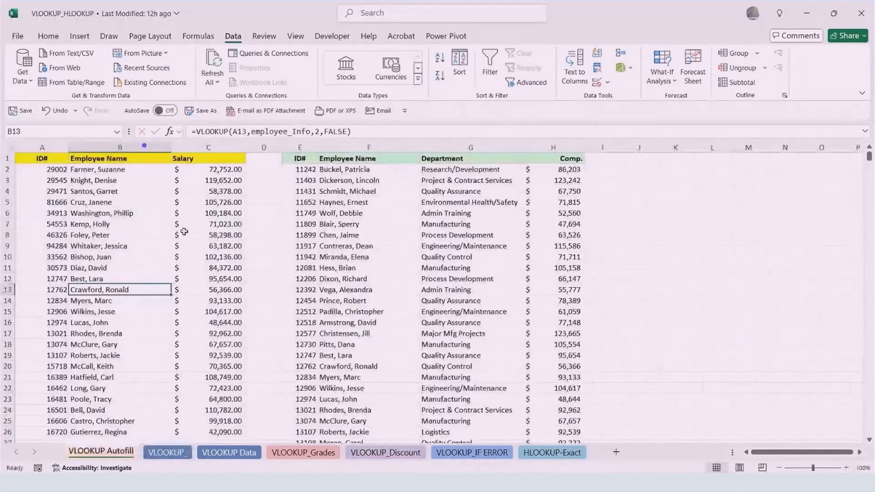
On the VLOOKUP Autofill sheet, try an invalid employee ID with extra letters in A2 and undo the change.
click(55, 170)
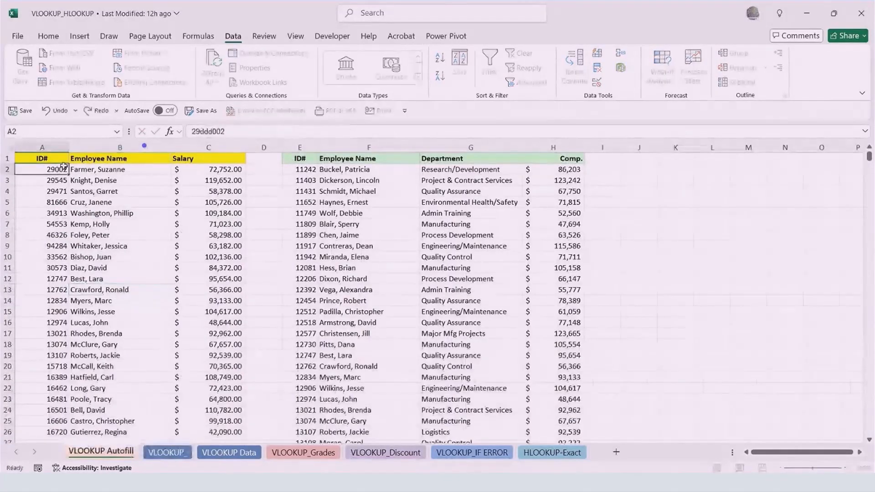
key(Return)
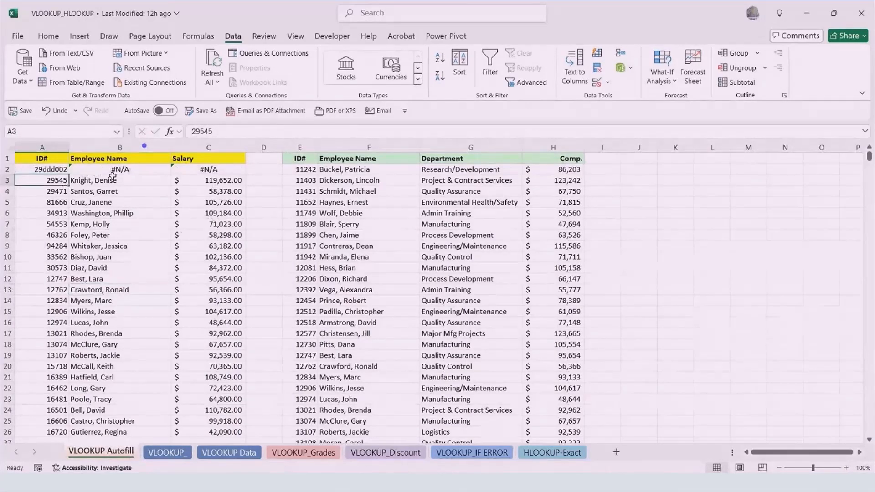
key(ctrl+z)
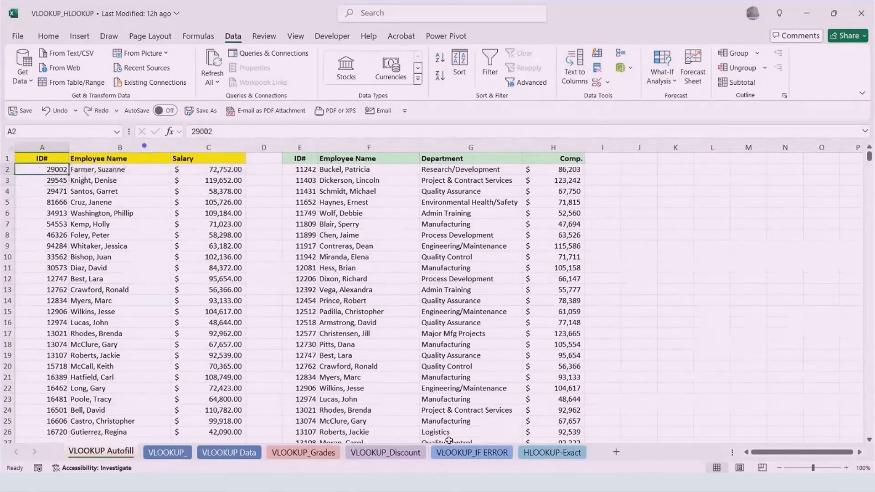
On the VLOOKUP_IF ERROR sheet, name the employee data range A10:F49 "HR_2".
click(474, 451)
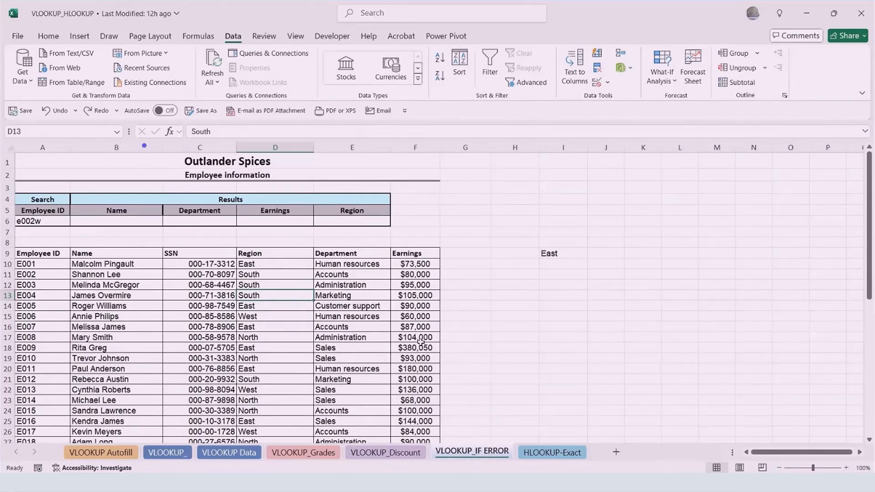
click(26, 266)
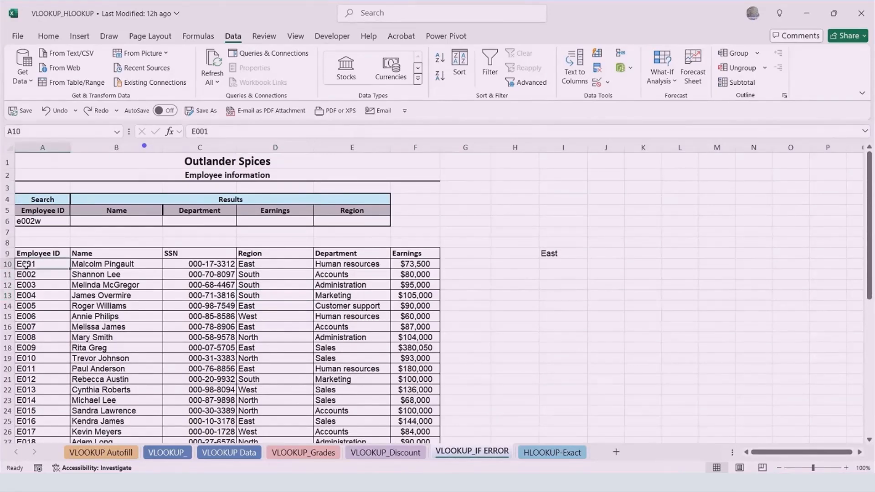
key(ctrl+shift+Down)
key(ctrl+shift+Right)
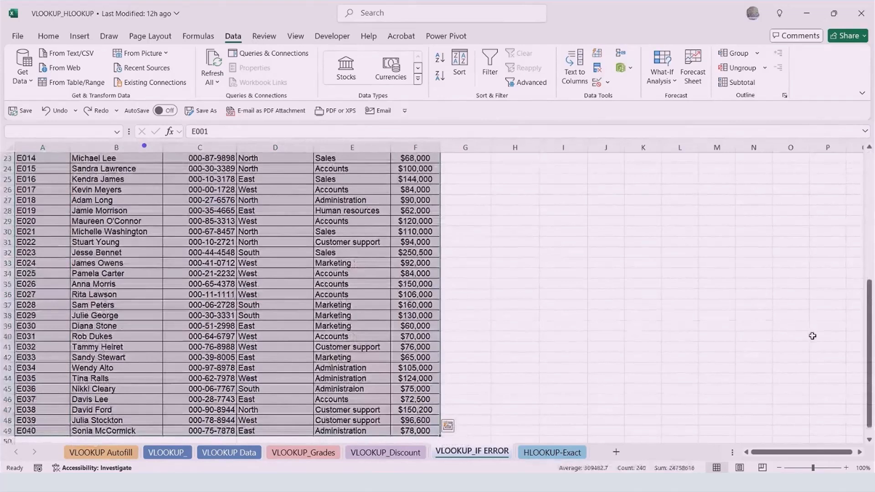
drag(871, 316, 870, 187)
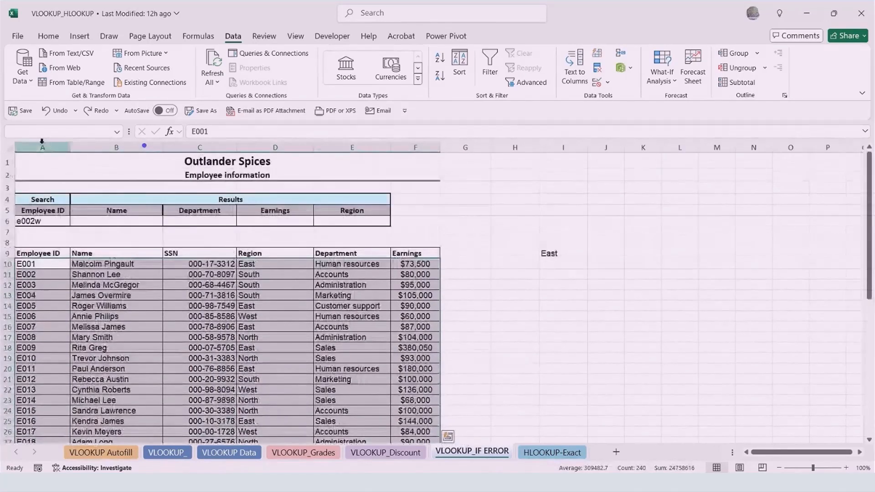
click(38, 131)
text(H)
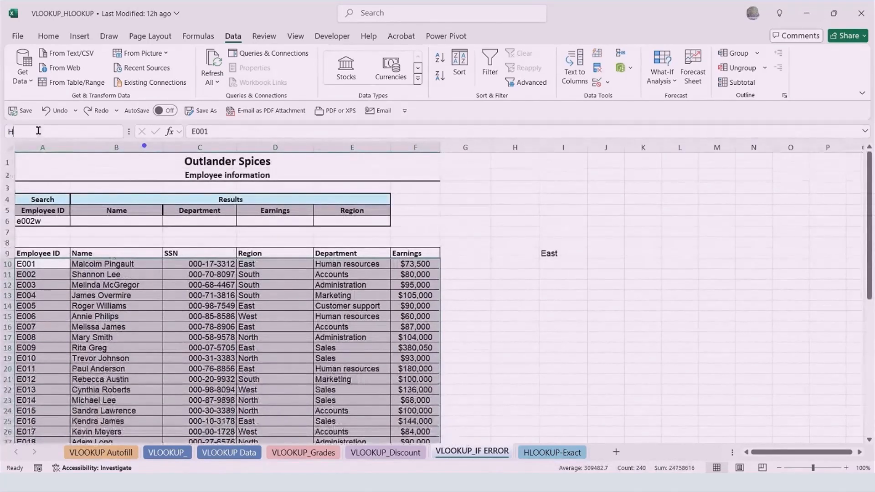
text(R_2)
key(Return)
Enter =VLOOKUP(A6,HR_2,2,FALSE) in B6 to return the employee's name.
click(109, 224)
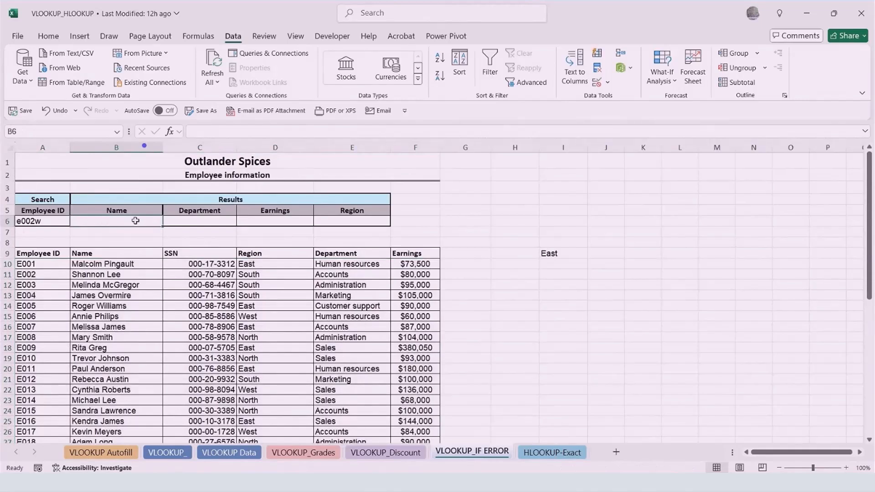
text(=vl)
key(Tab)
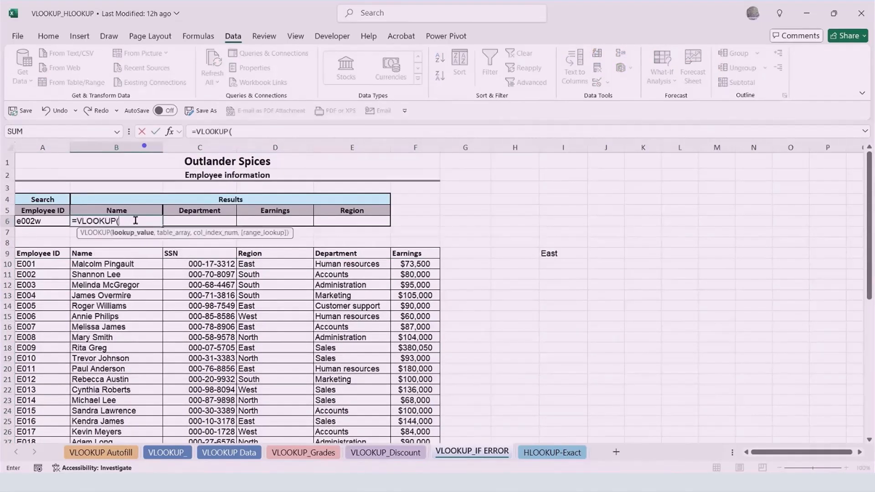
click(26, 222)
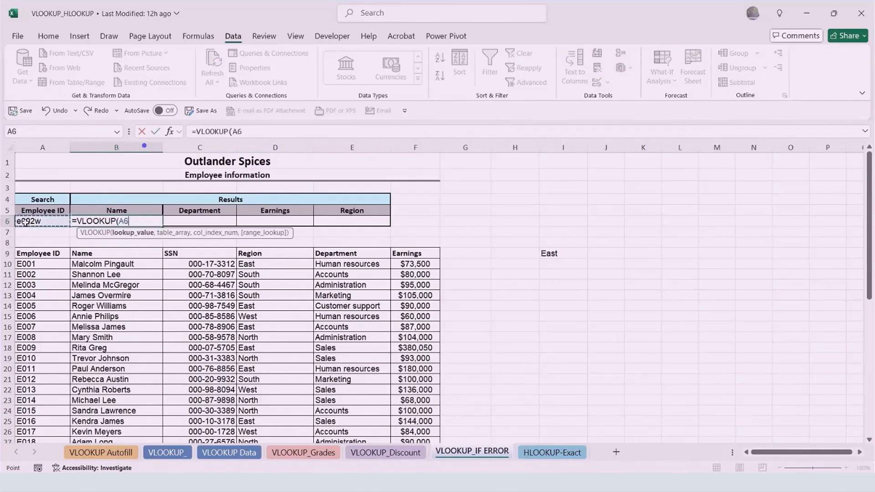
text(,hr)
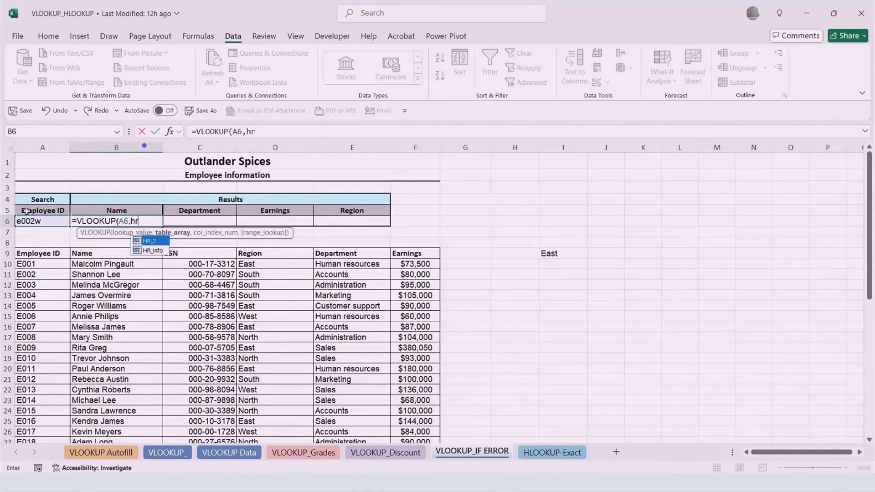
key(Tab)
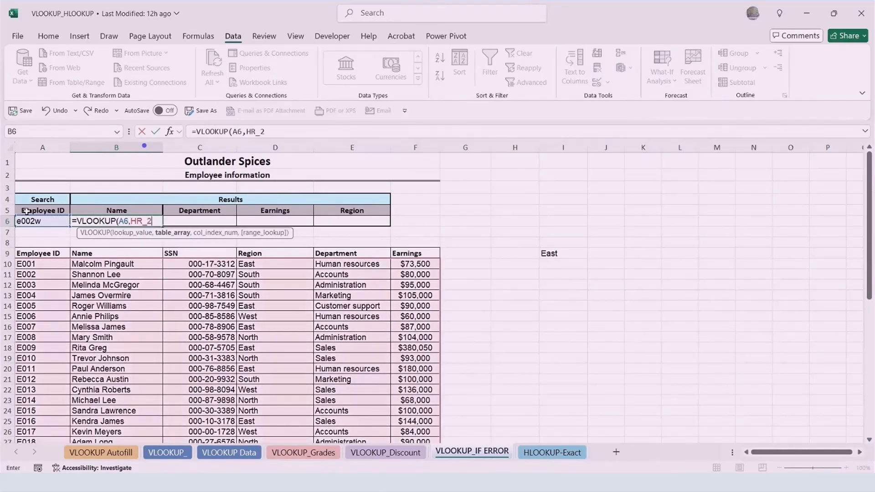
text(,)
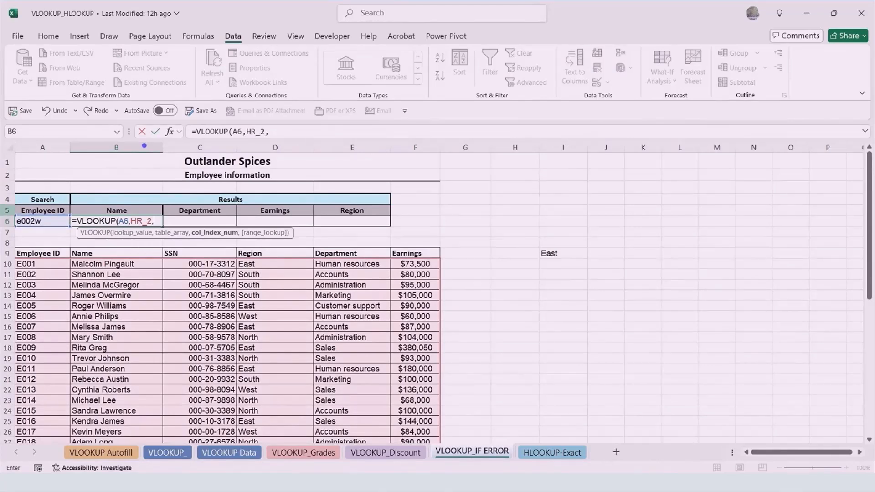
text(2)
text(,)
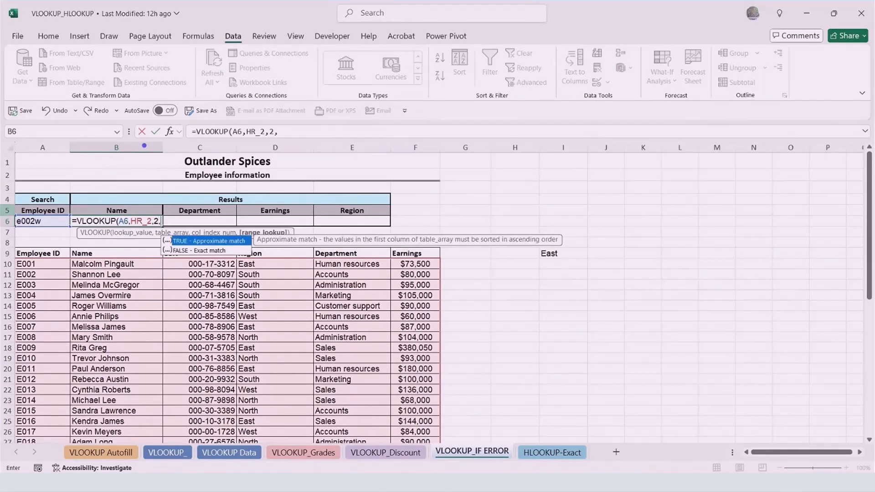
text(false))
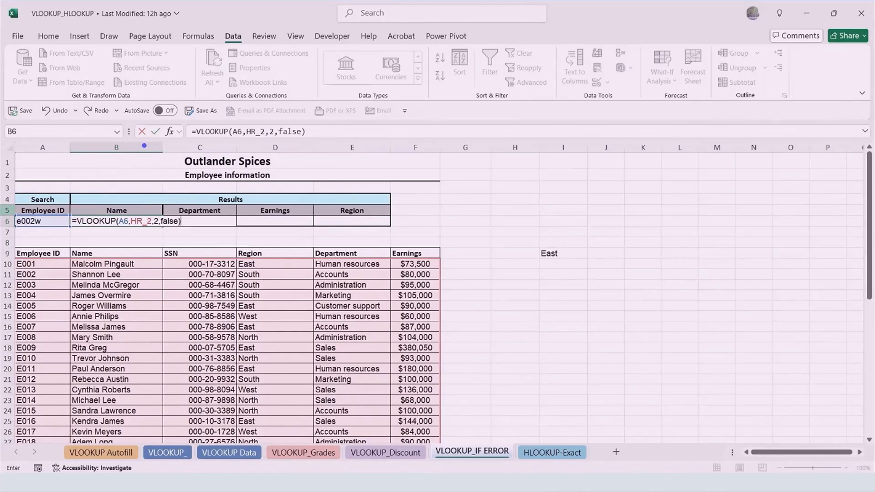
key(Return)
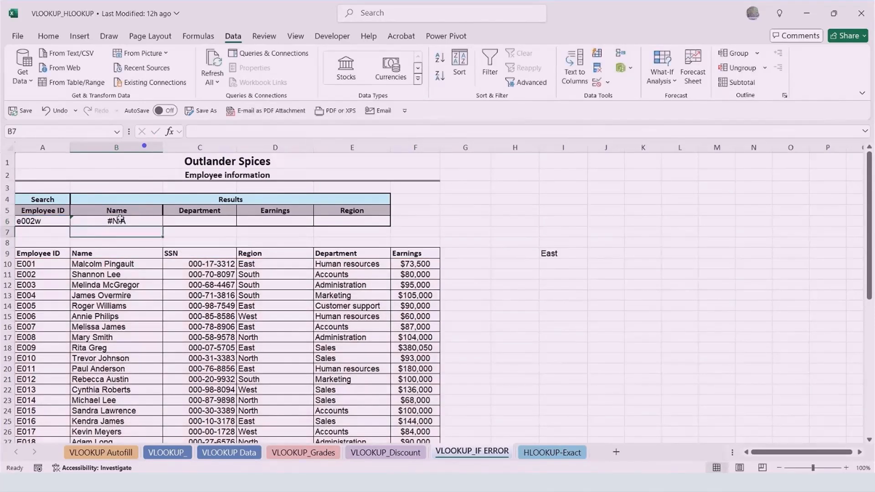
Test the name lookup by removing the trailing "w" from the employee ID in A6 and adding it back.
double_click(49, 221)
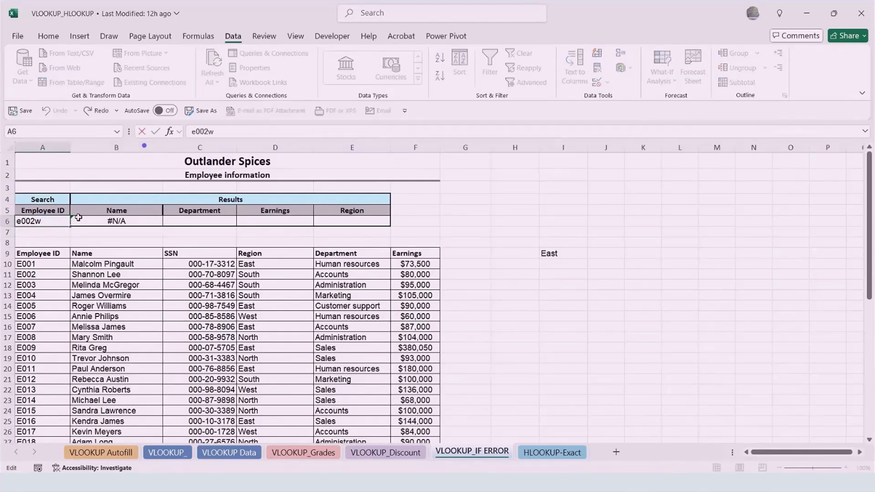
key(BackSpace)
key(Return)
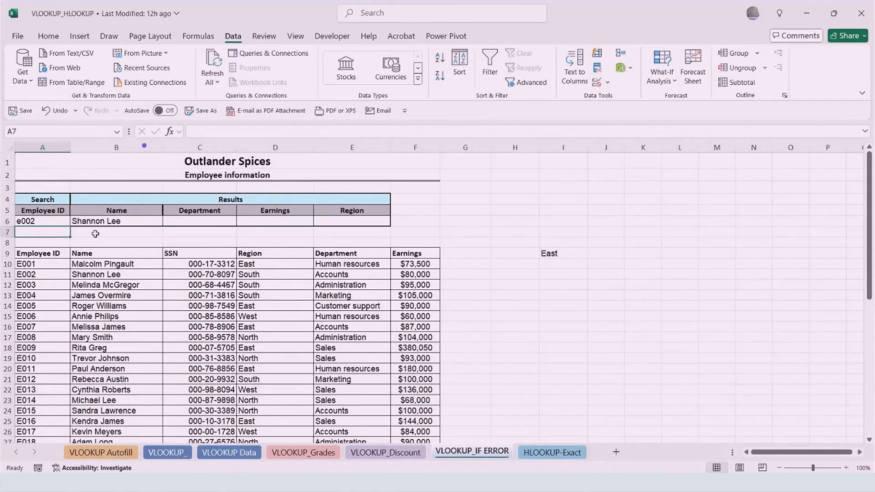
double_click(53, 218)
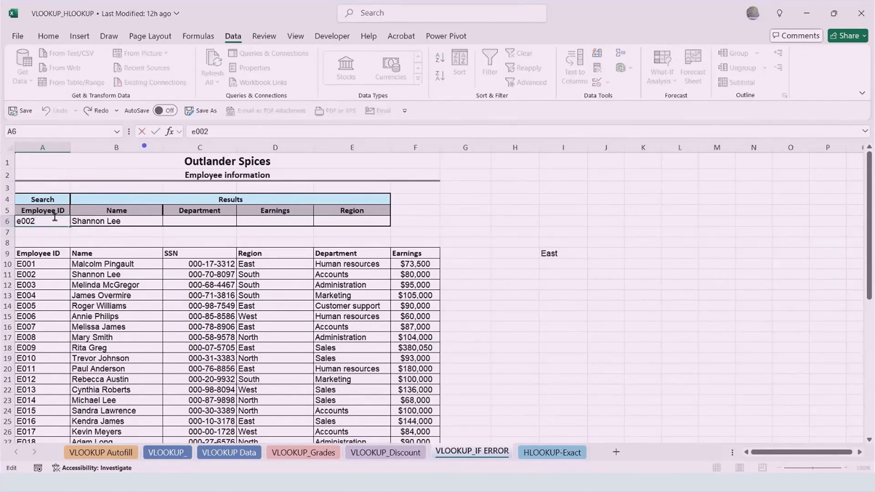
text(w)
key(Return)
Wrap the name lookup in B6 as =IFERROR(VLOOKUP(A6,HR_2,2,FALSE),"No Employee Found").
click(103, 223)
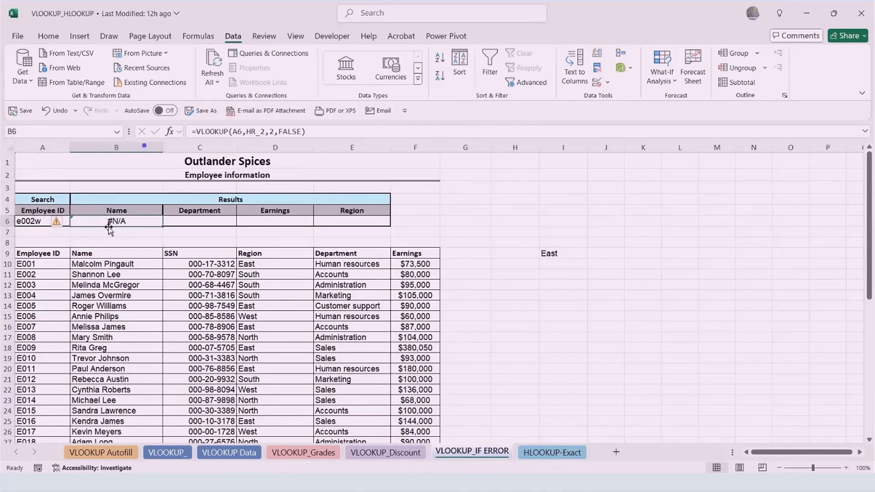
double_click(117, 222)
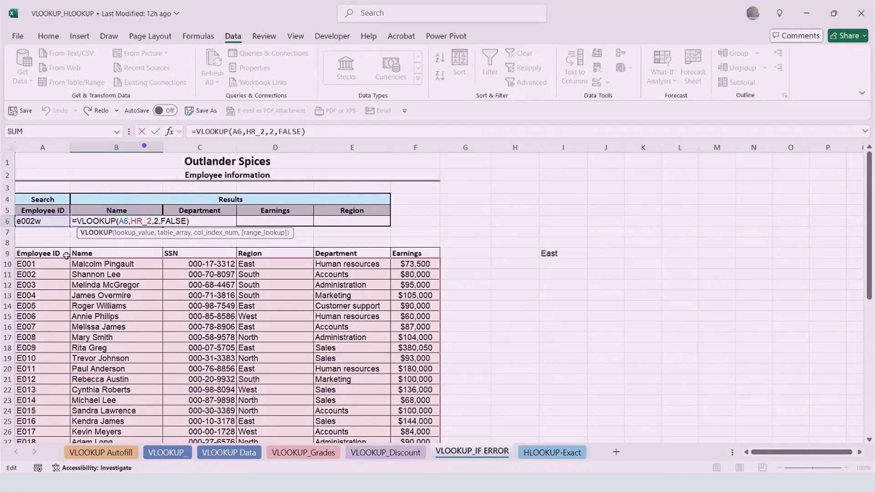
click(77, 221)
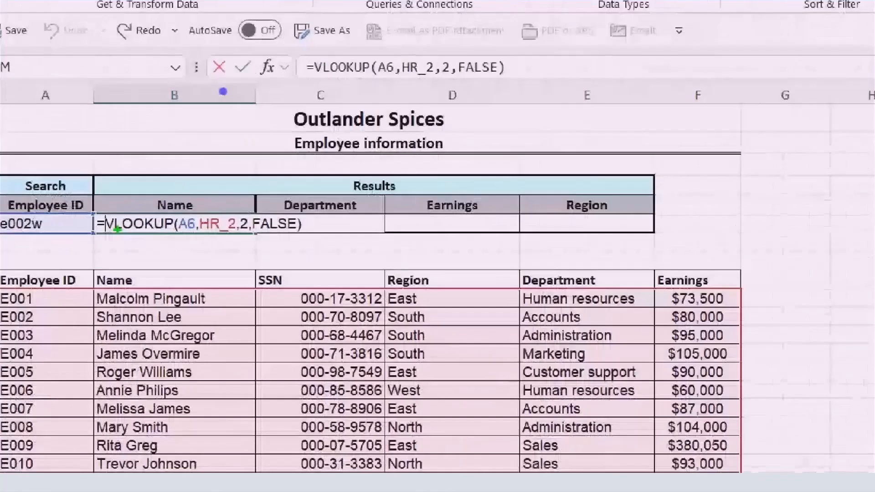
mouse_move(106, 235)
mouse_down()
mouse_move(119, 274)
mouse_move(112, 279)
mouse_up()
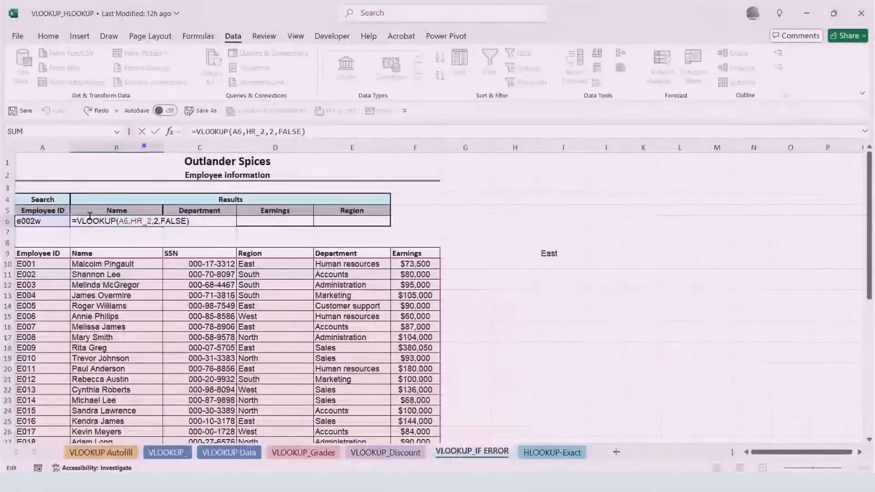
text(i)
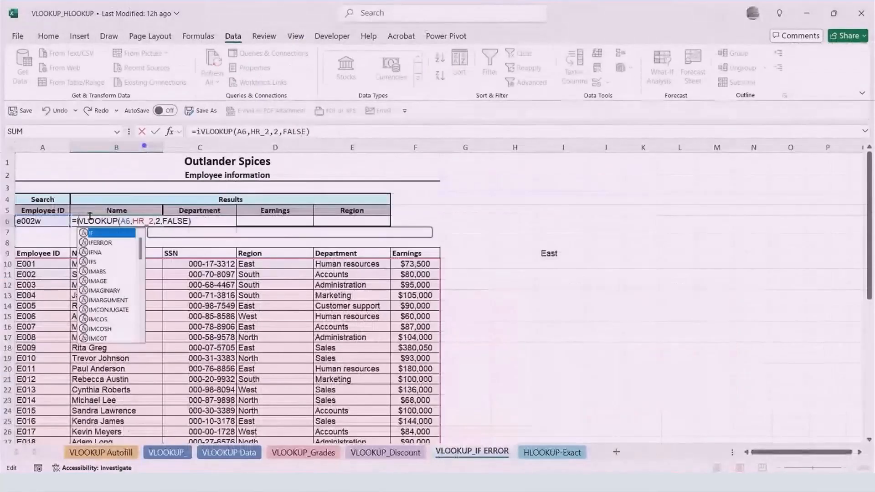
text(fe)
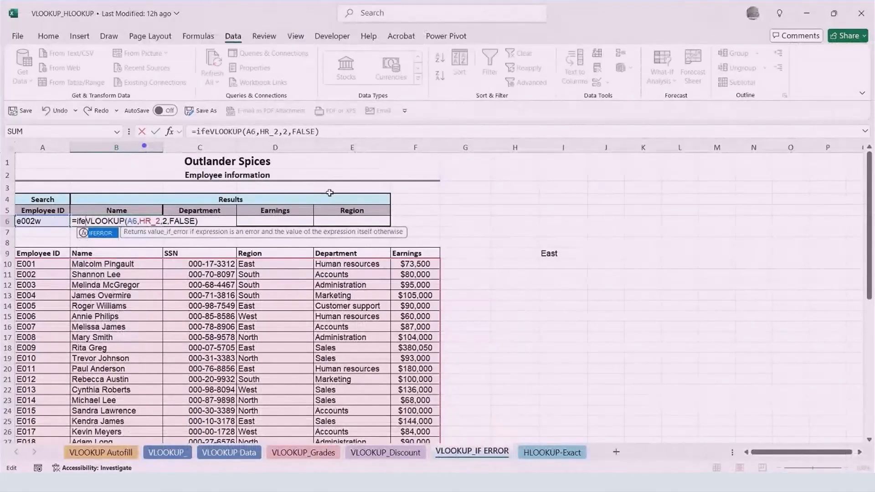
key(Tab)
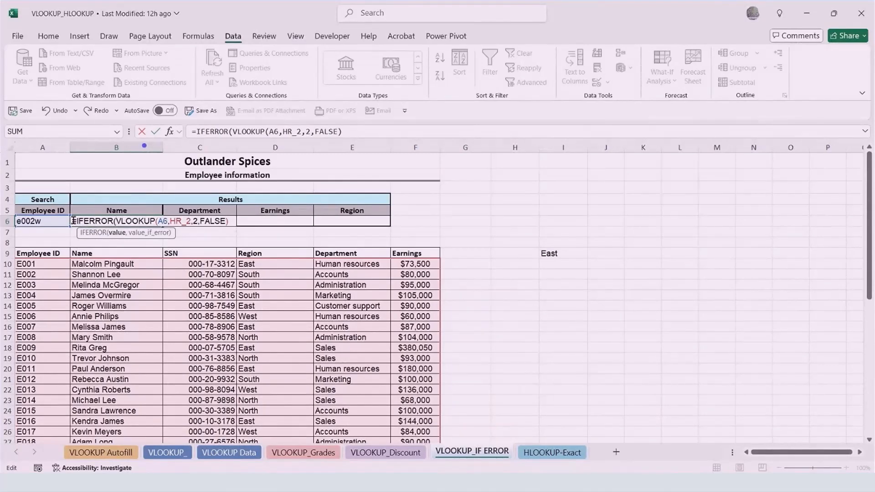
drag(72, 221, 104, 216)
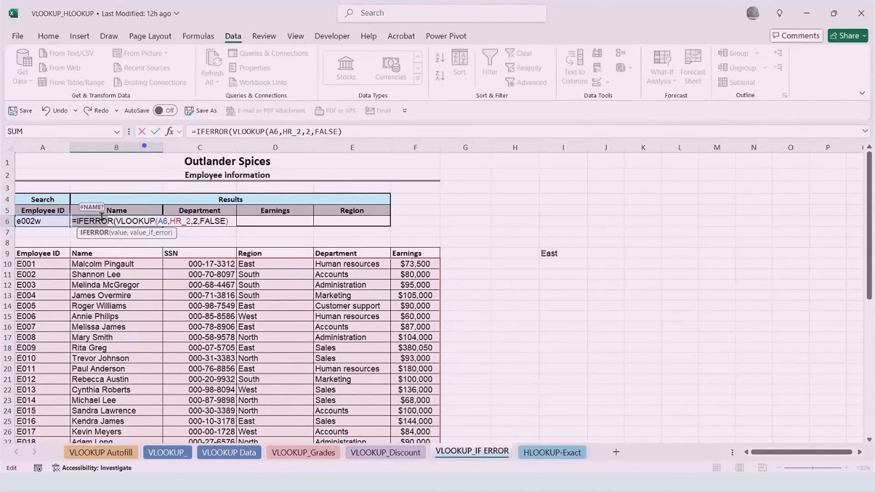
click(101, 217)
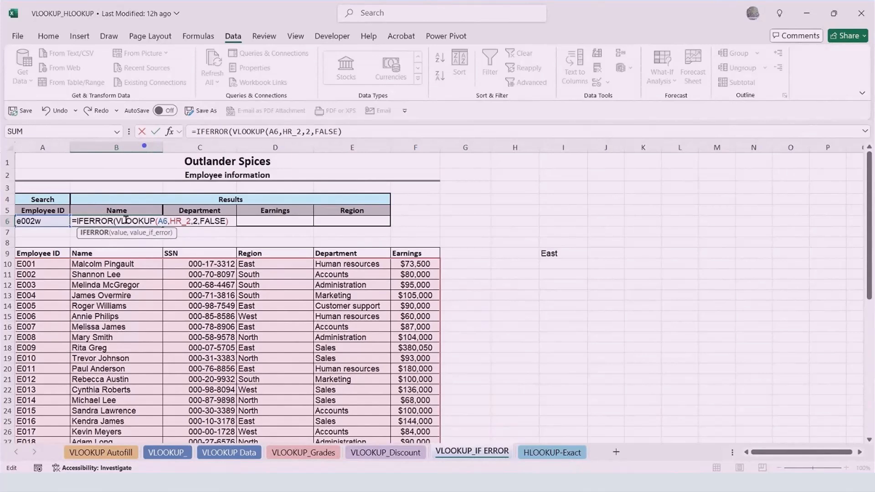
click(229, 221)
text(,)
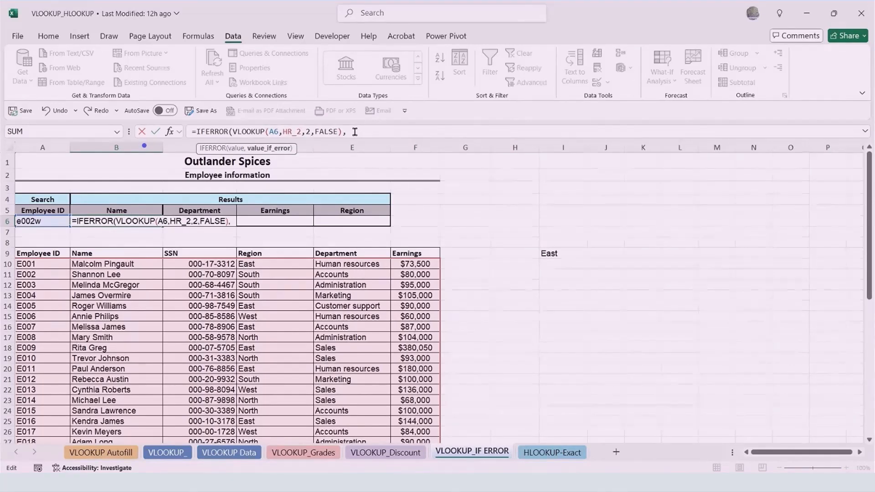
text("No Em)
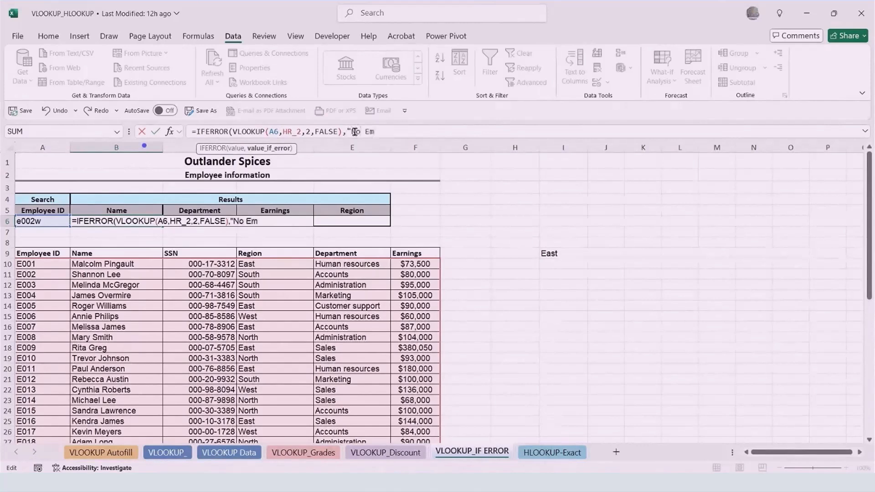
text(ployee)
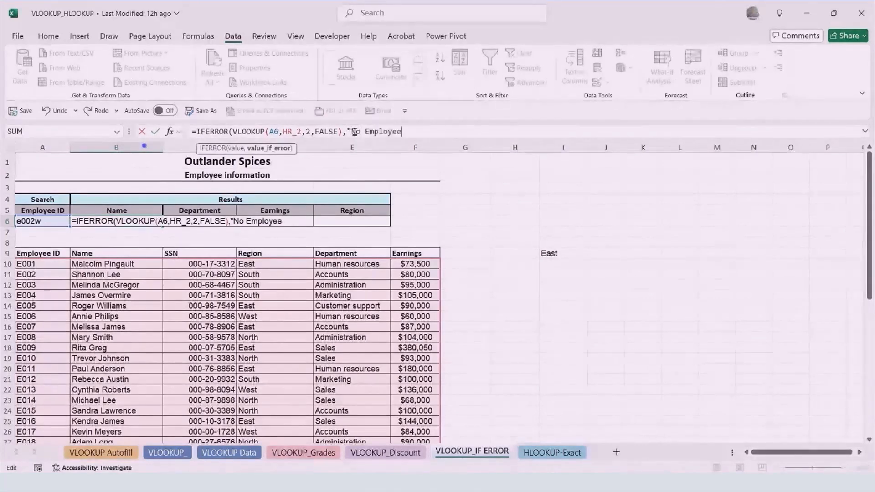
text( Found")
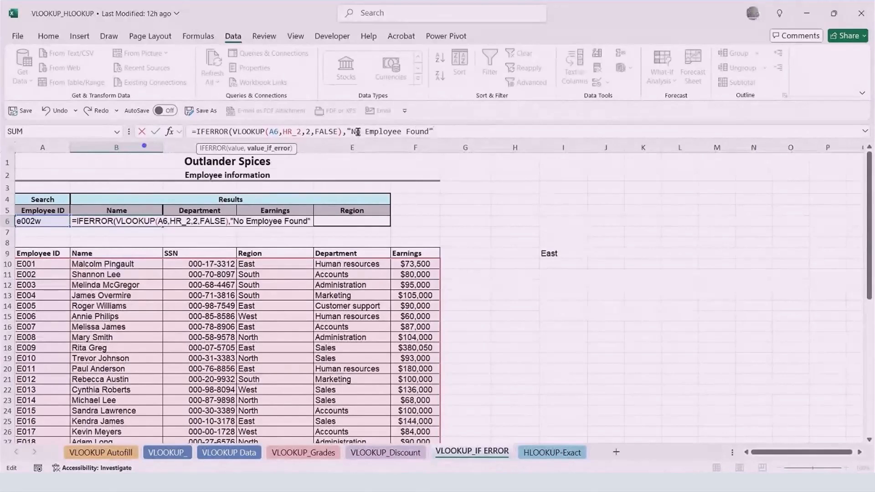
text())
key(Return)
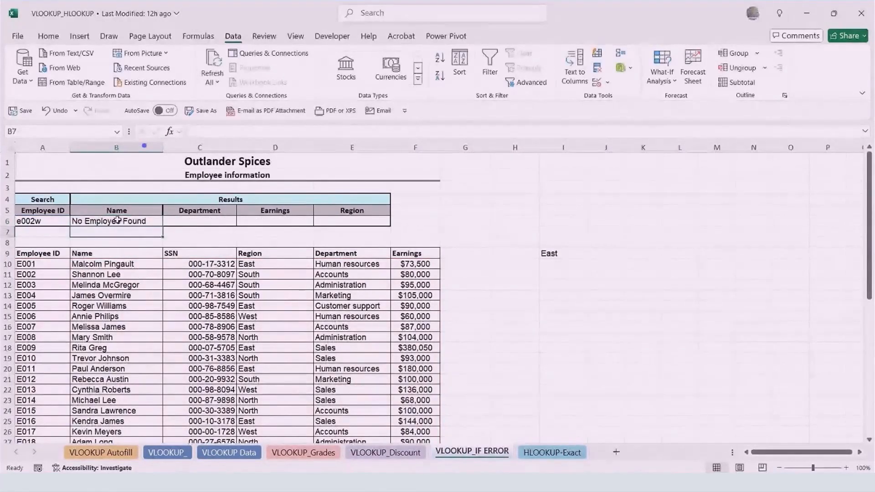
Remove the trailing "w" from the employee ID in A6 to test the name lookup with a valid ID.
double_click(57, 219)
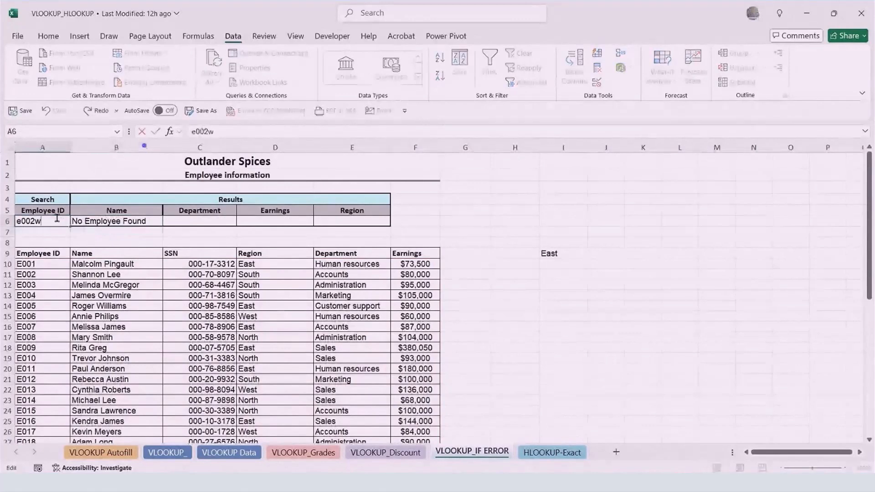
key(BackSpace)
key(Return)
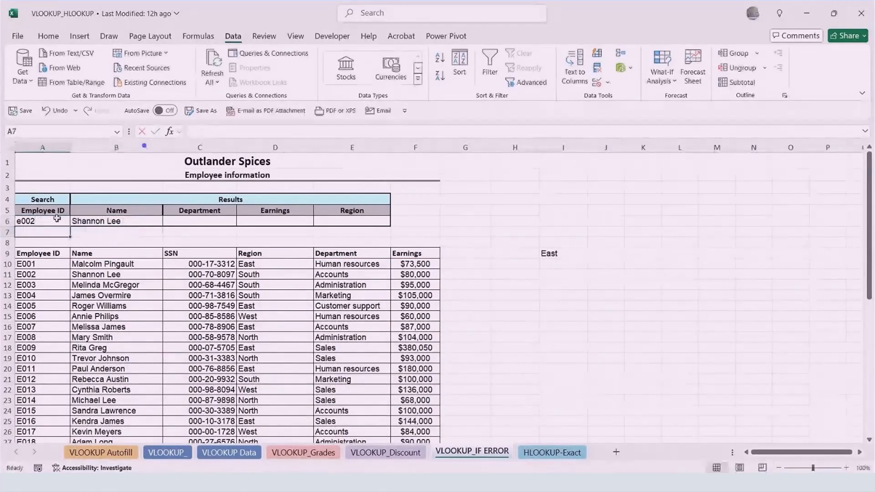
Test the IFERROR message by appending 333 to the employee ID in A6, and remove those digits again.
double_click(51, 219)
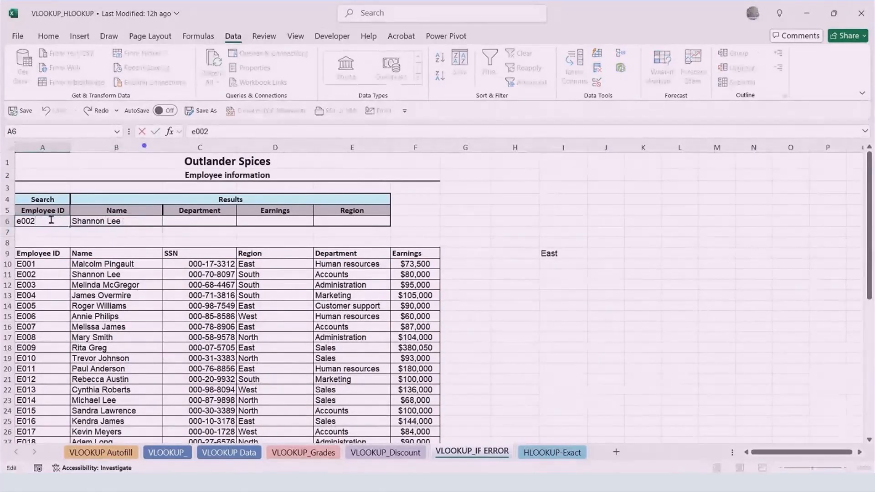
text(333)
key(Return)
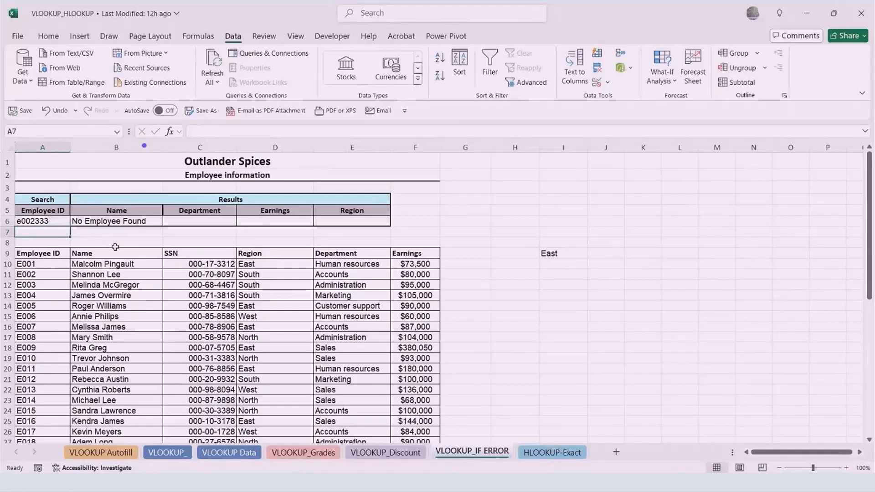
click(66, 220)
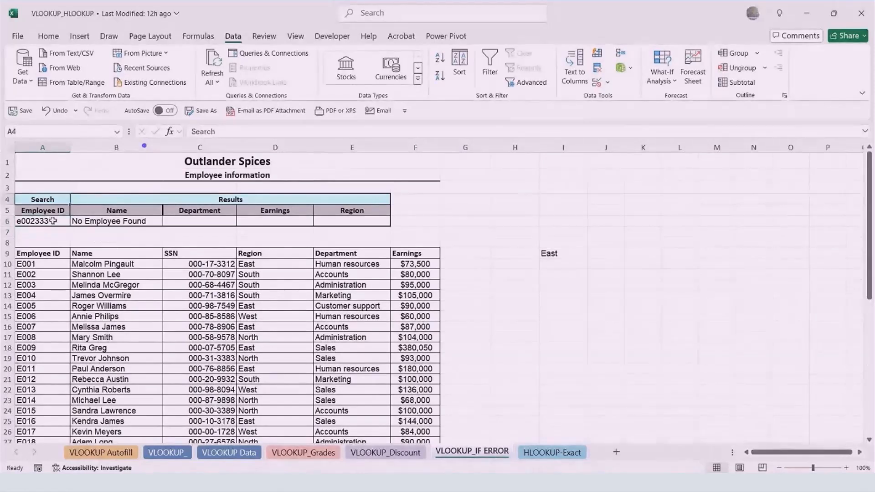
double_click(66, 220)
key(BackSpace)
key(BackSpace)
key(BackSpace)
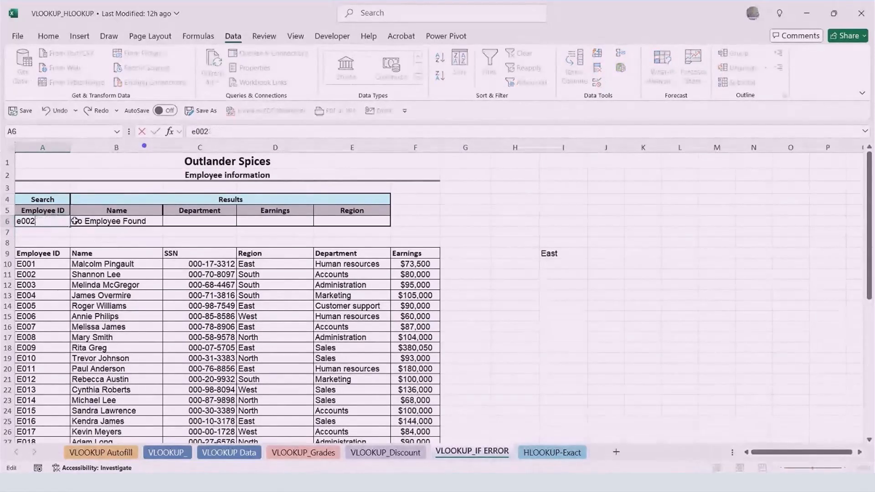
key(Return)
Review the IFERROR and VLOOKUP arguments of the name formula in B6.
click(107, 221)
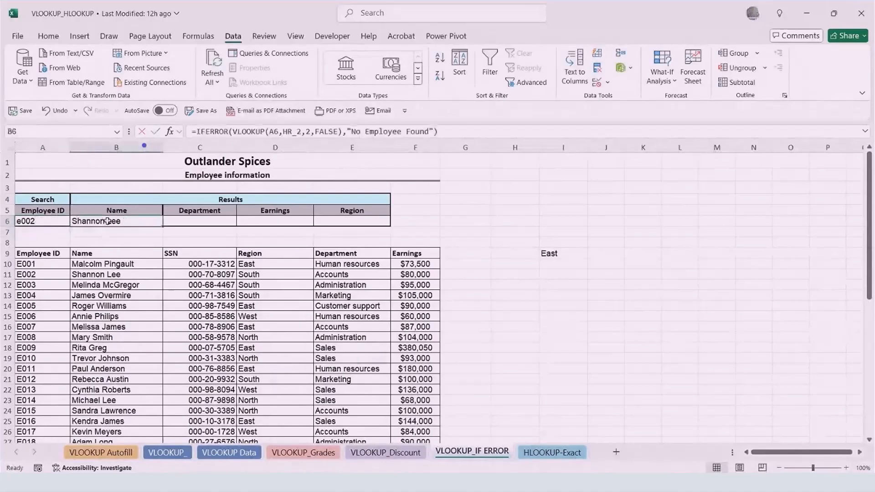
double_click(108, 221)
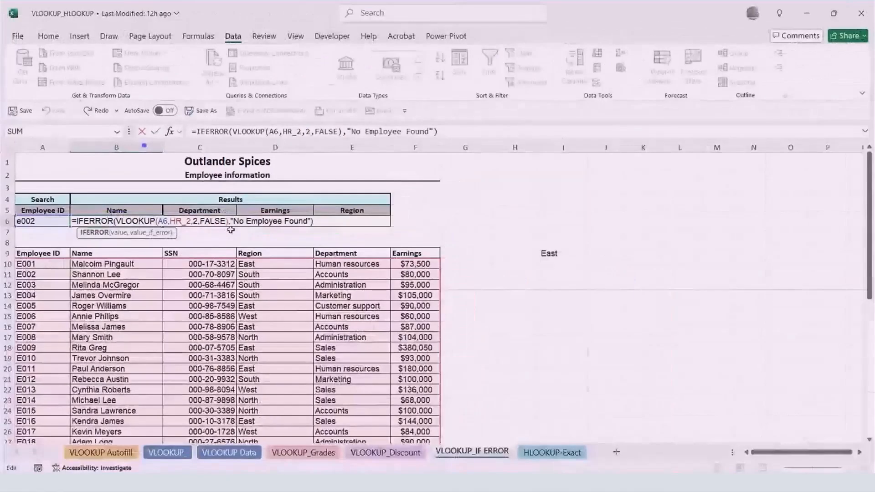
key(ctrl+Return)
Enter =IFERROR(VLOOKUP(A6,HR_2,5,FALSE),"No Employee Found") in C6 to return the employee's department.
click(197, 221)
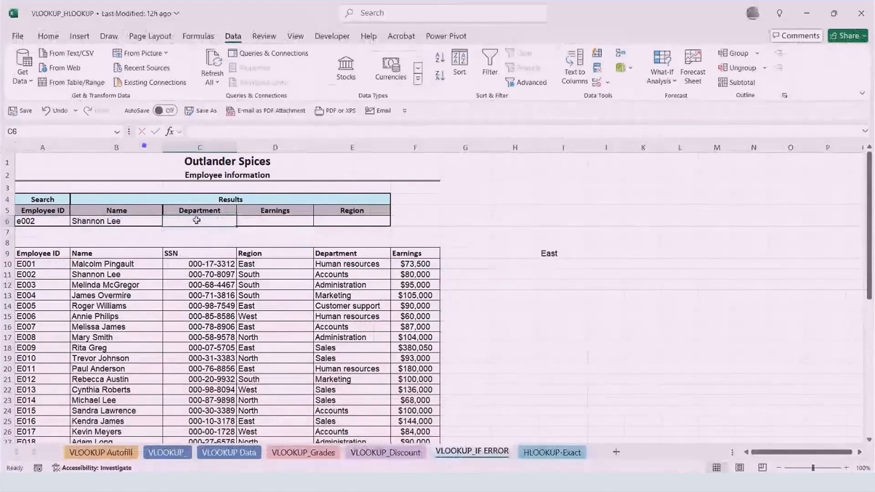
double_click(208, 222)
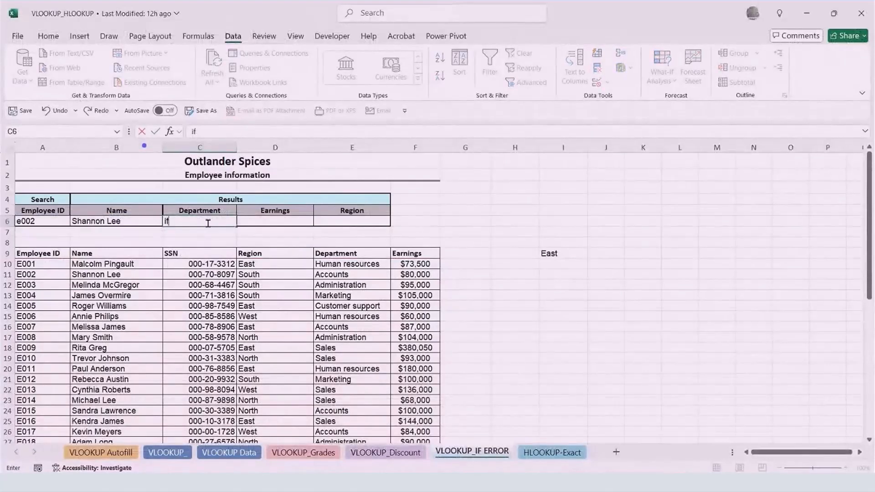
text(=if)
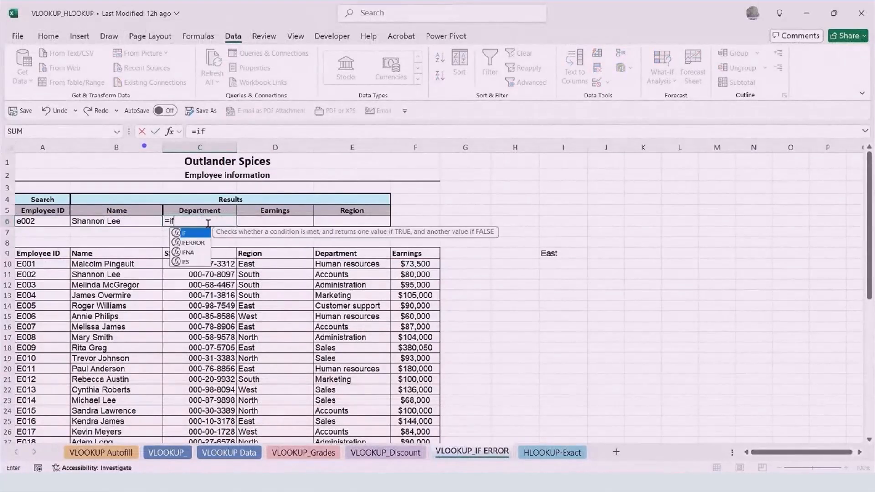
key(Down)
key(Tab)
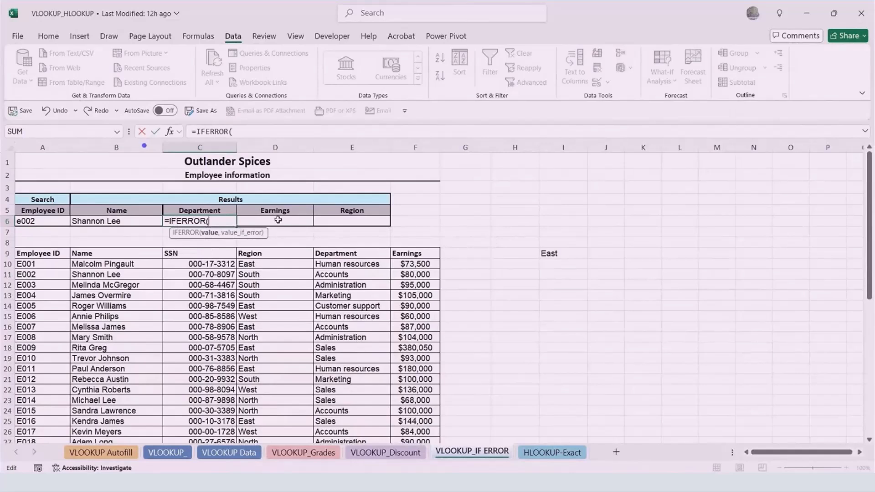
text(vl)
key(Tab)
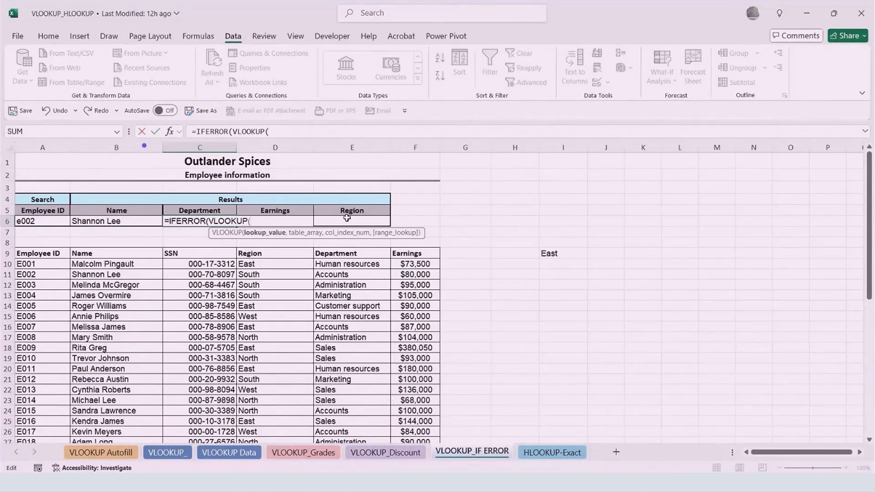
click(43, 222)
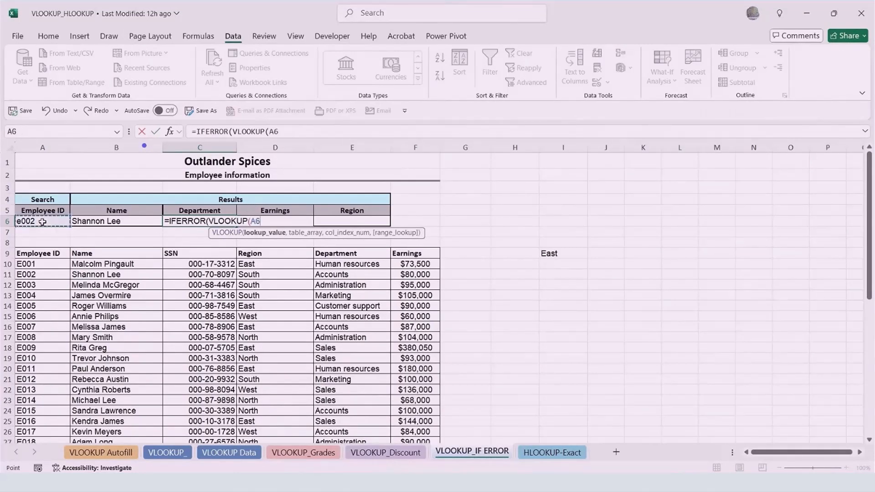
text(,)
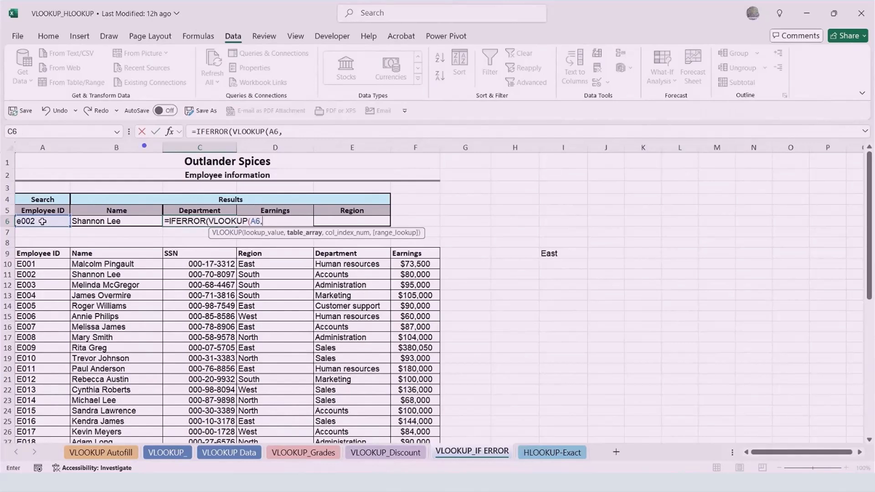
text(HR_2)
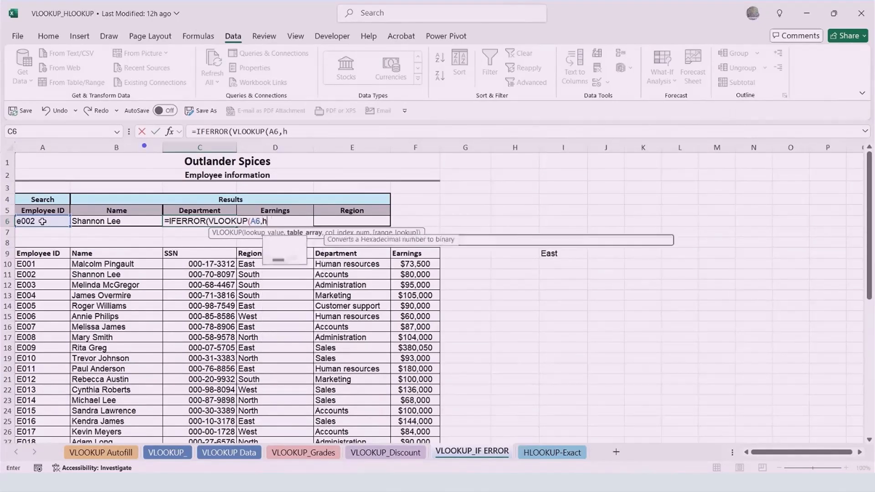
text(,)
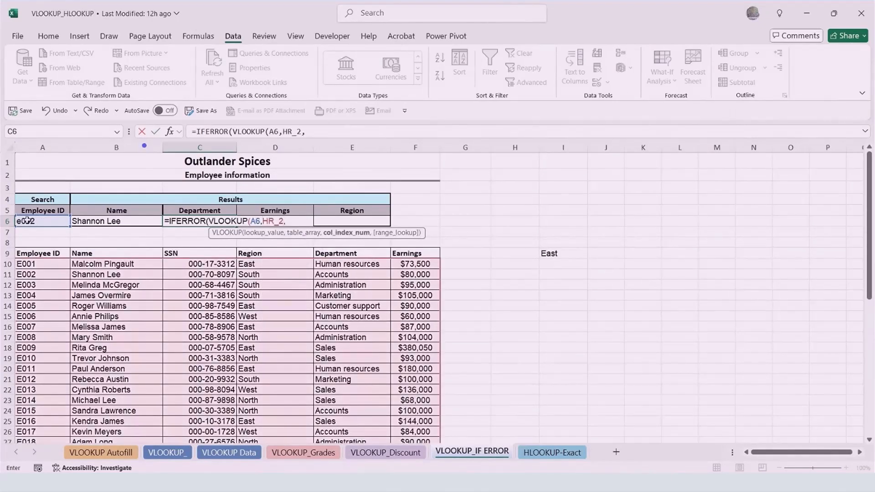
text(5,false),)
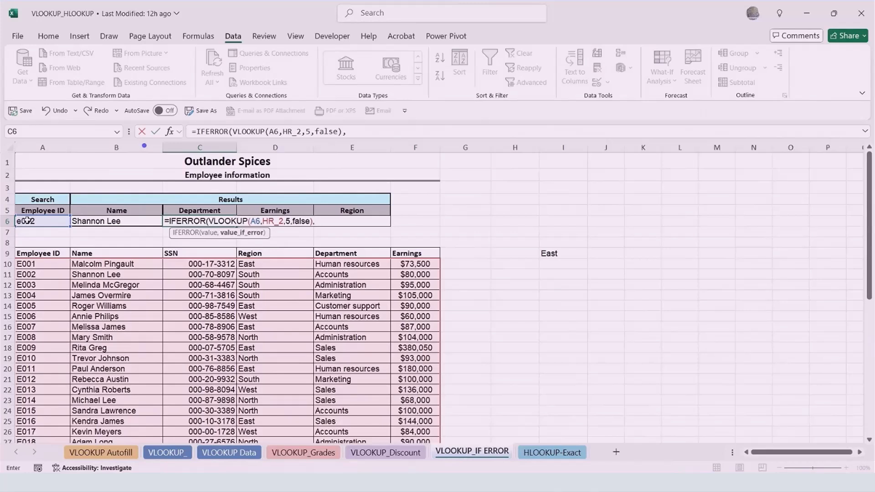
text("No)
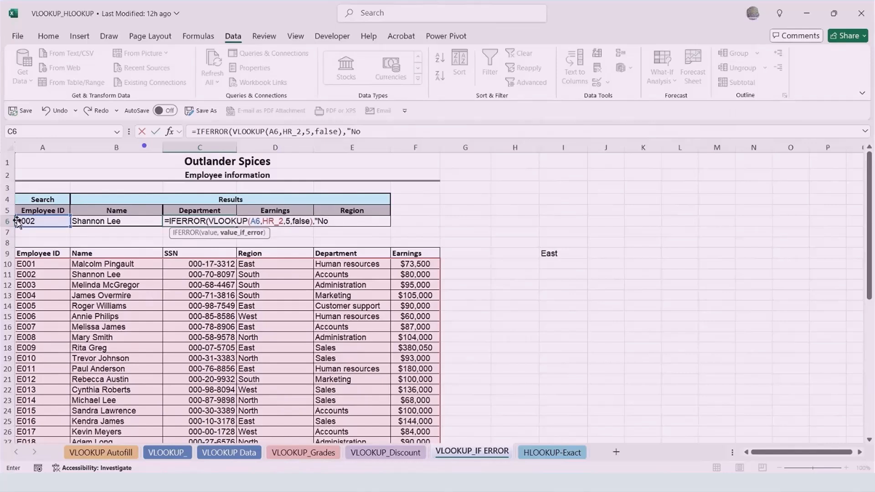
text( Employee Found")
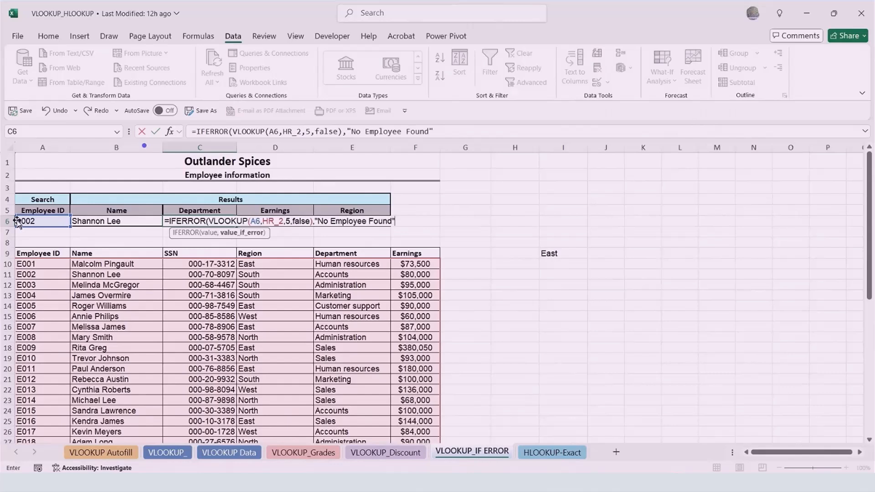
text())
key(Return)
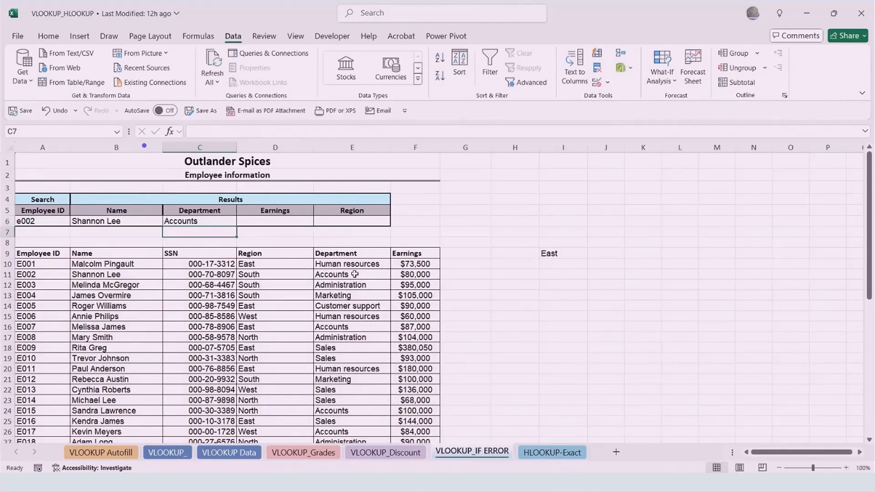
Test the error message in the name and department lookups by appending "w" to the employee ID in A6, and remove it again.
double_click(48, 221)
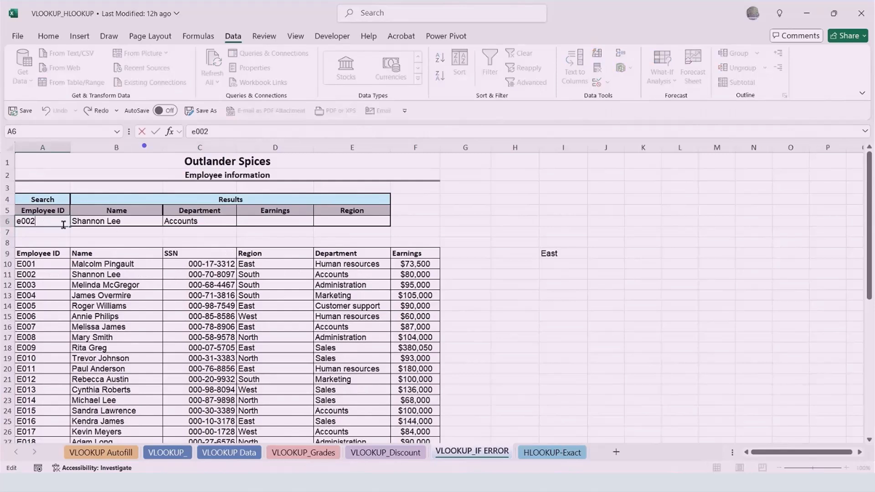
text(w)
click(65, 232)
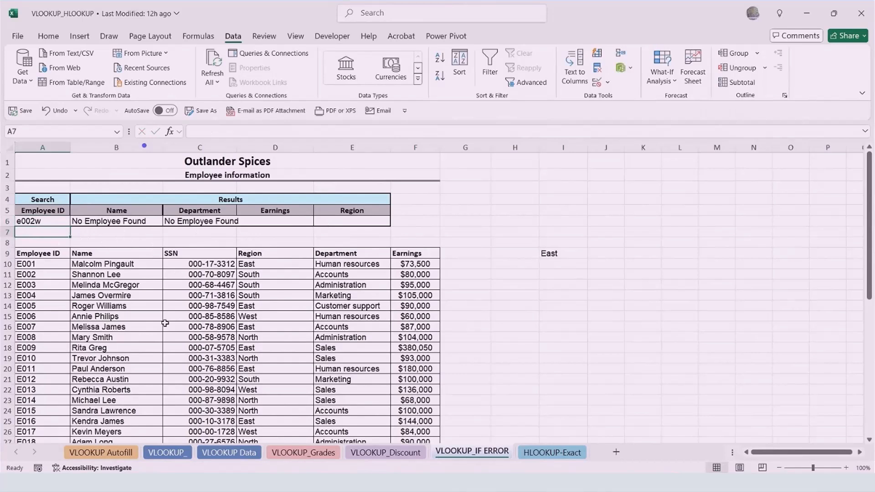
double_click(61, 223)
key(BackSpace)
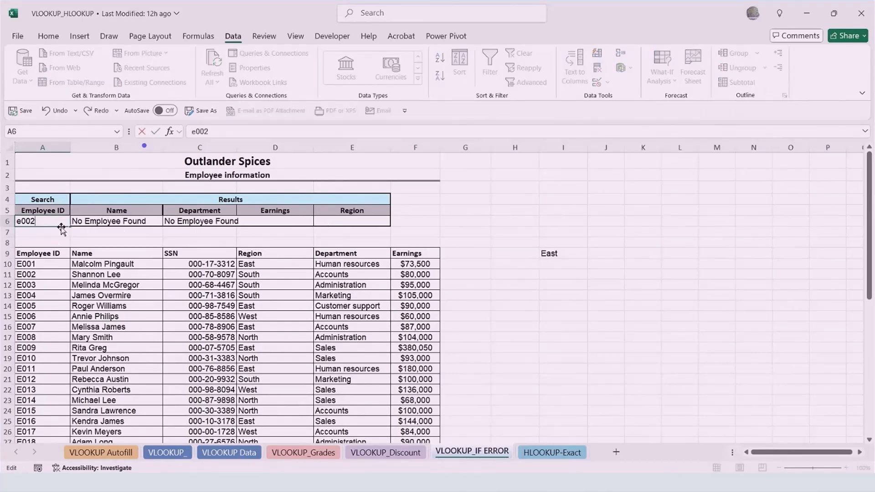
click(61, 231)
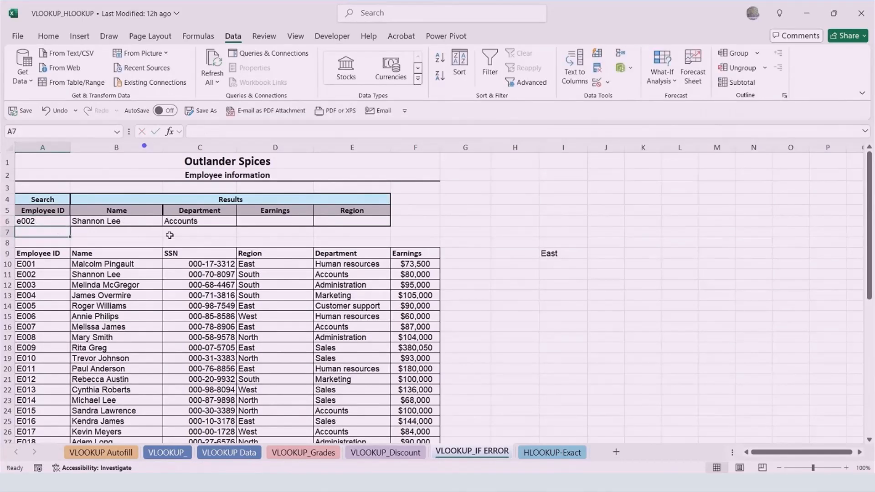
Enter =IFERROR(VLOOKUP(A6,HR_2,6,false),"No Employee Found") in D6 to return the employee's earnings.
click(278, 221)
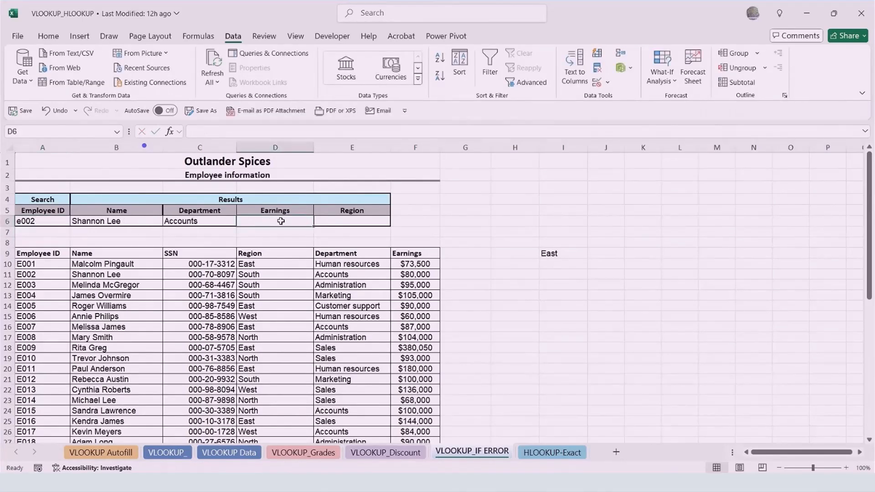
text(=IFERROR(VL)
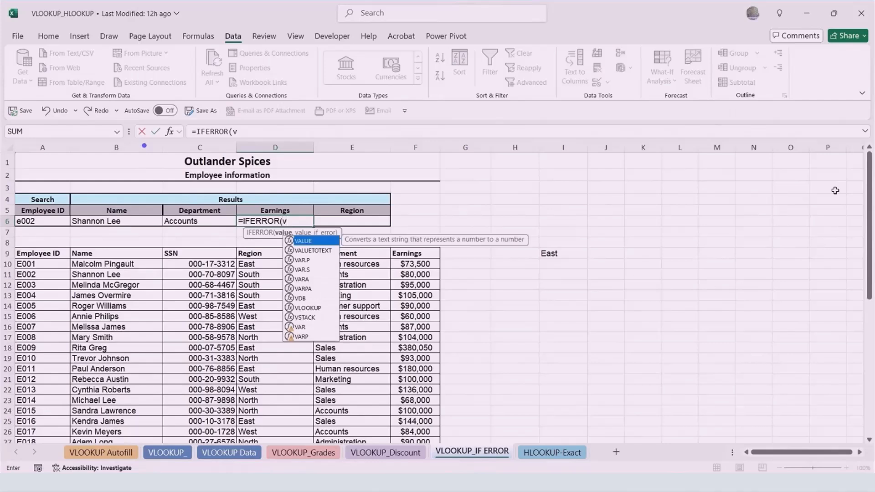
key(Tab)
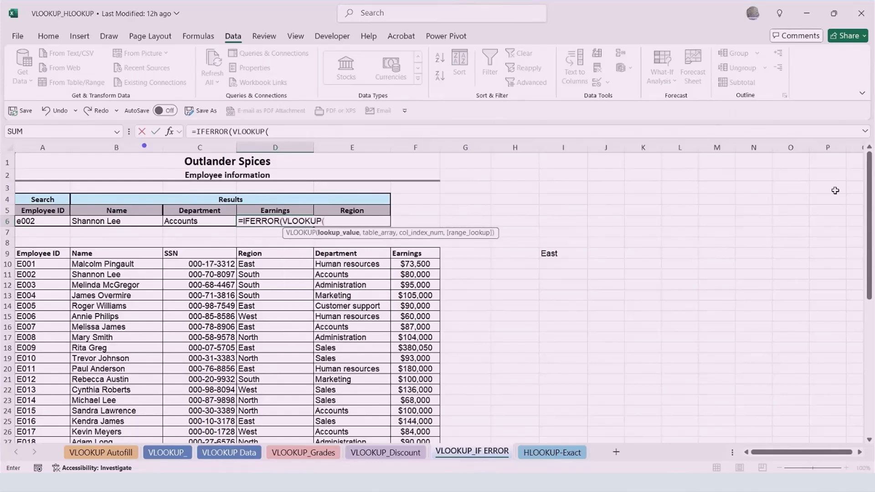
click(35, 219)
text(,)
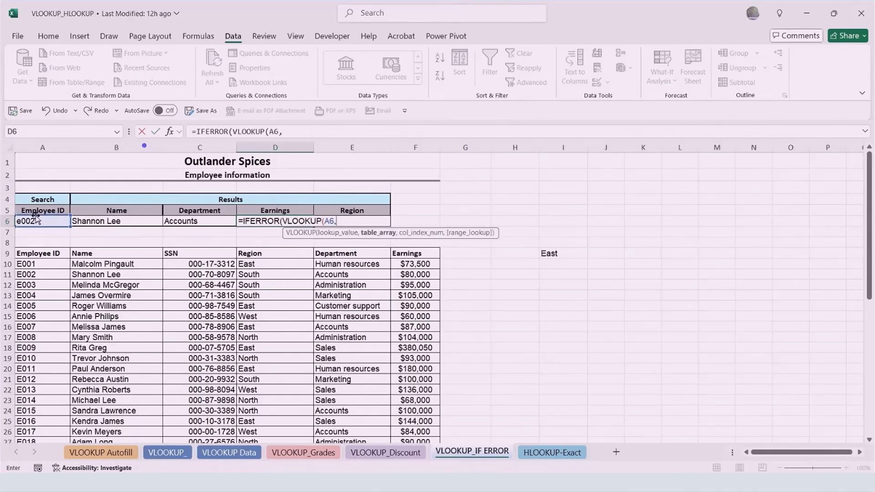
text(hr)
key(Tab)
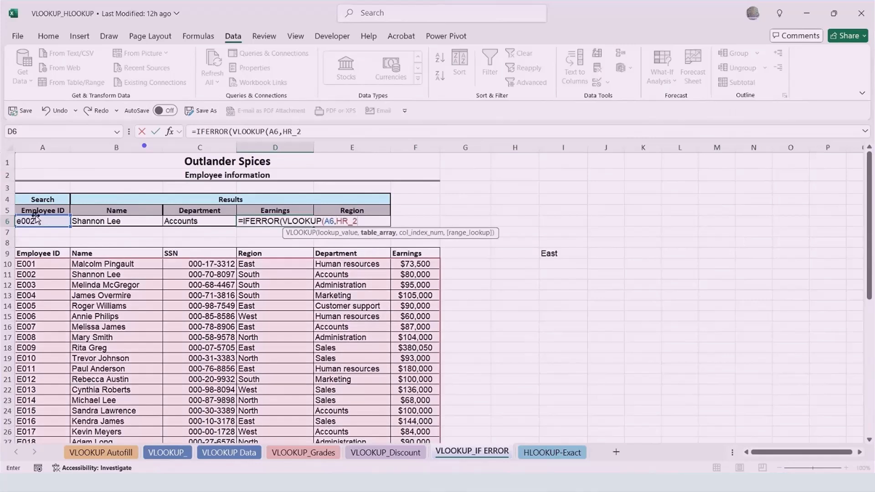
text(,)
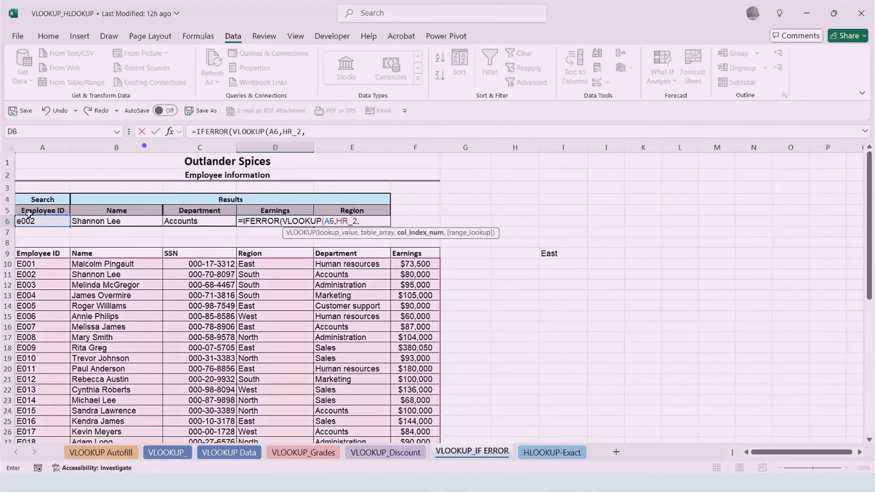
text(6,false),)
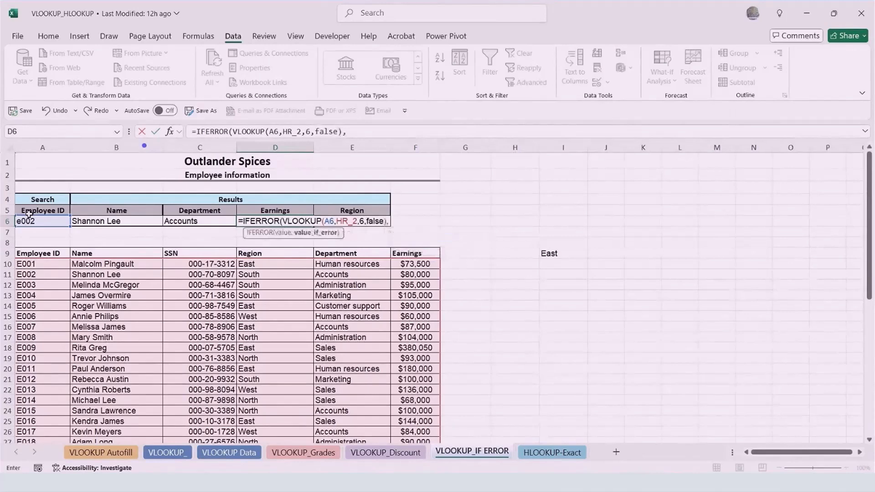
text("No Employee Found"))
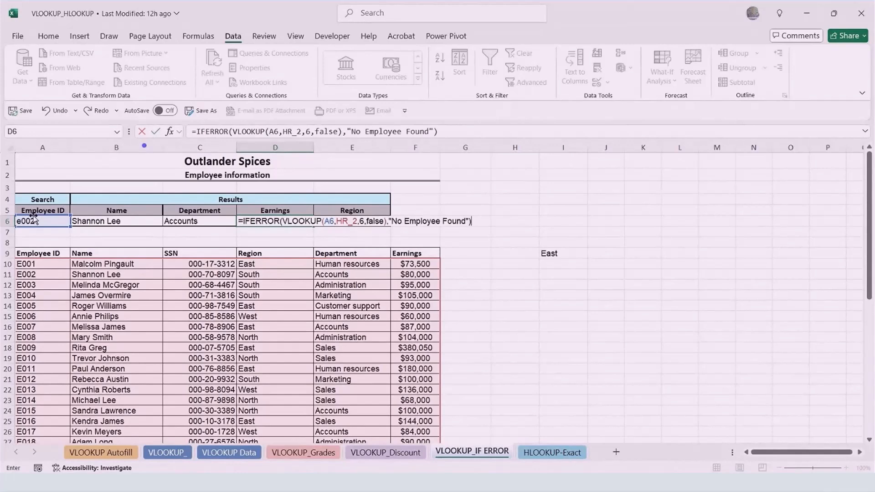
key(Return)
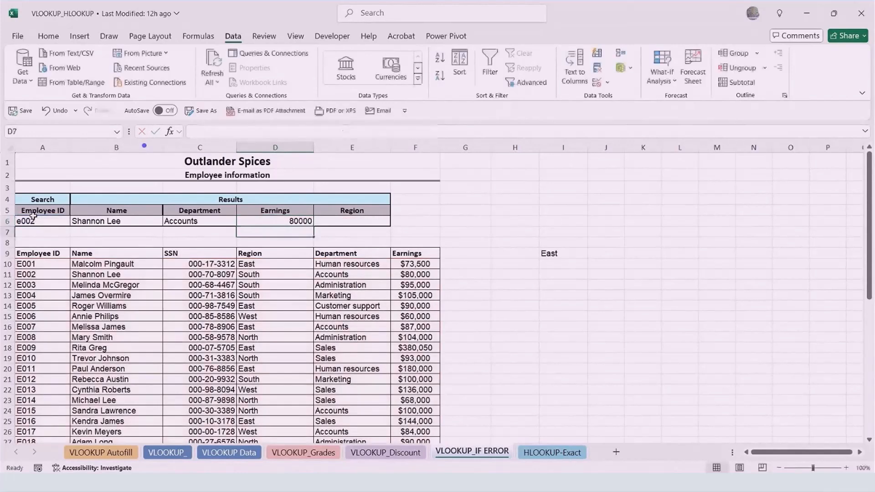
Set the employee ID in A6 to e00222 to test all three lookups, and widen column C to fit the error message.
click(52, 220)
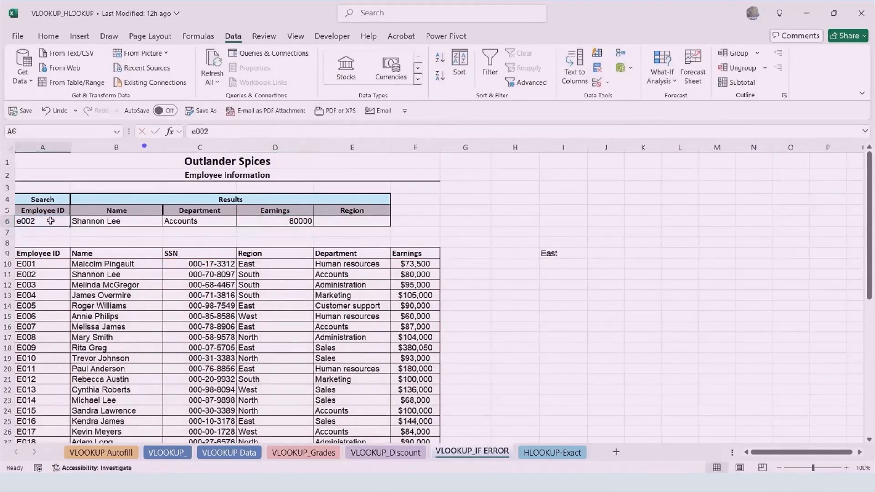
double_click(52, 221)
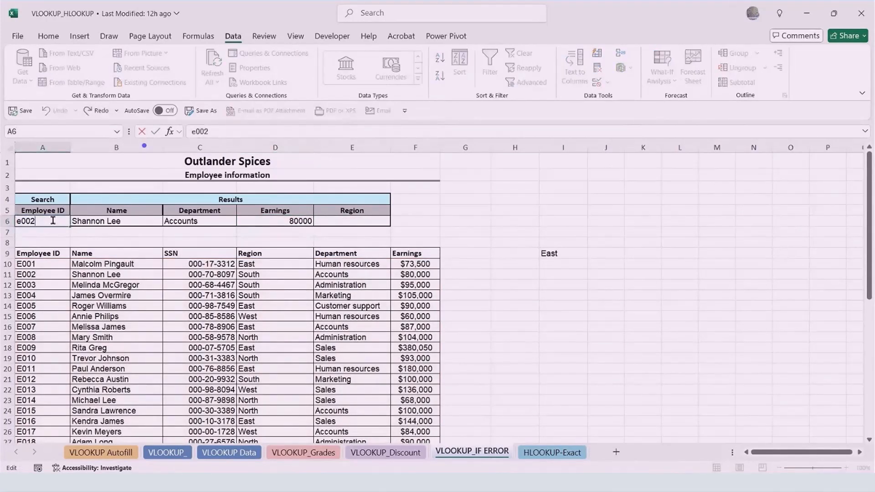
key(BackSpace)
text(222)
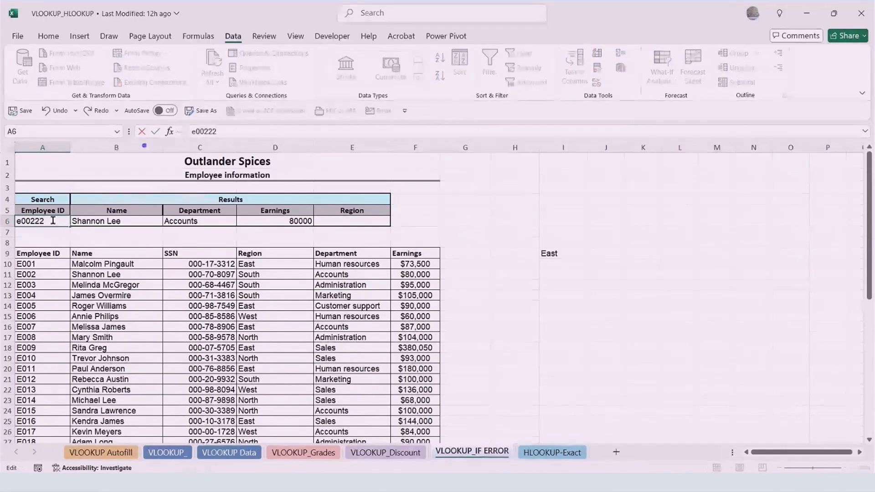
key(Return)
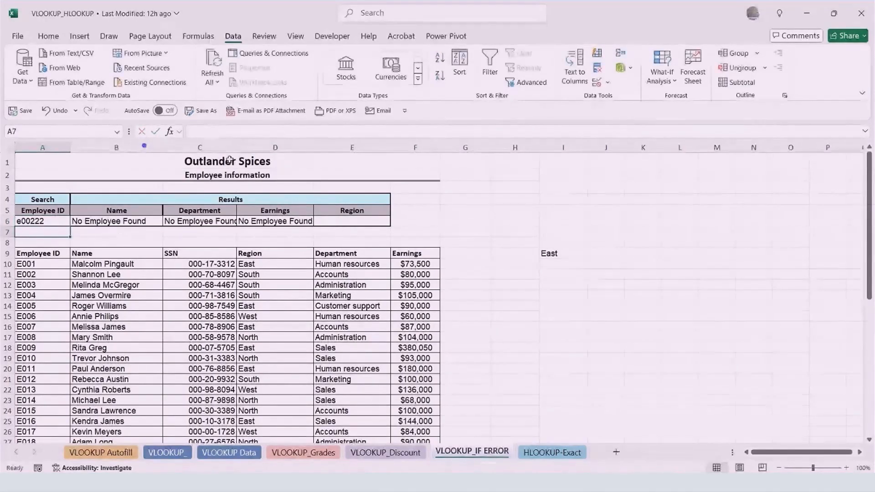
drag(238, 150, 265, 150)
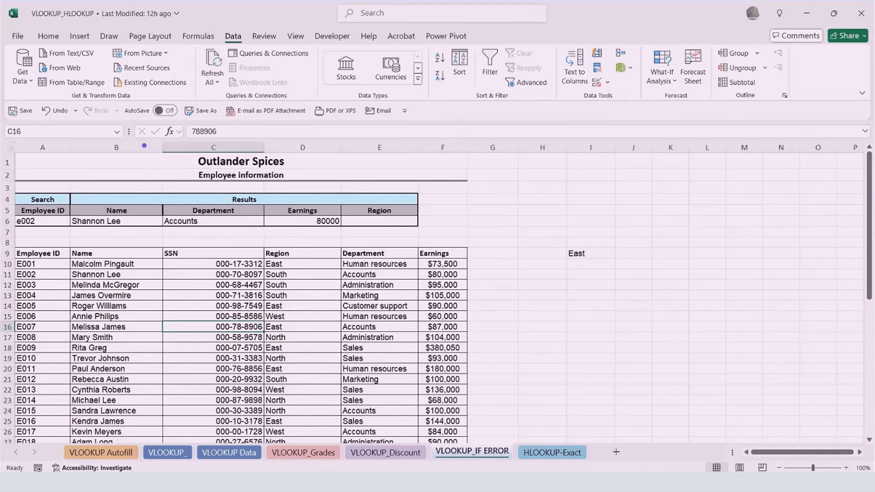
Switch to the HLOOKUP-Exact sheet and examine the quarter headers in row 7, the search cell B5 and the profit figures below.
click(546, 453)
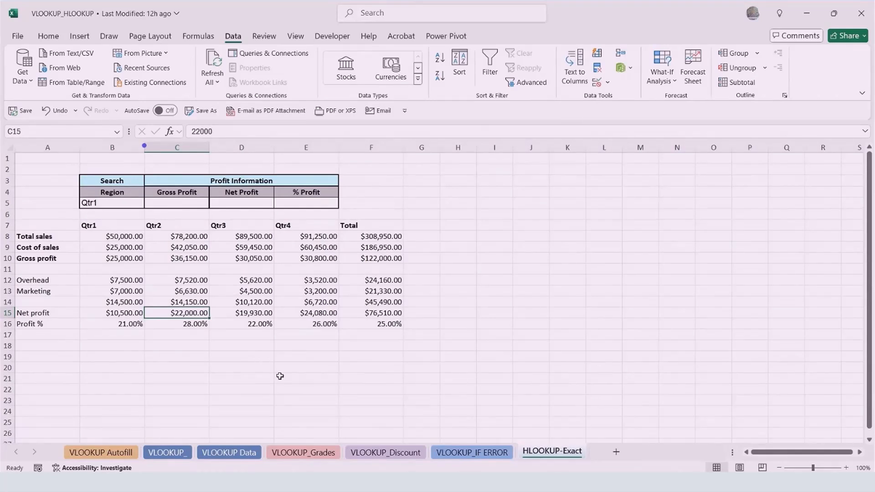
drag(88, 226, 379, 224)
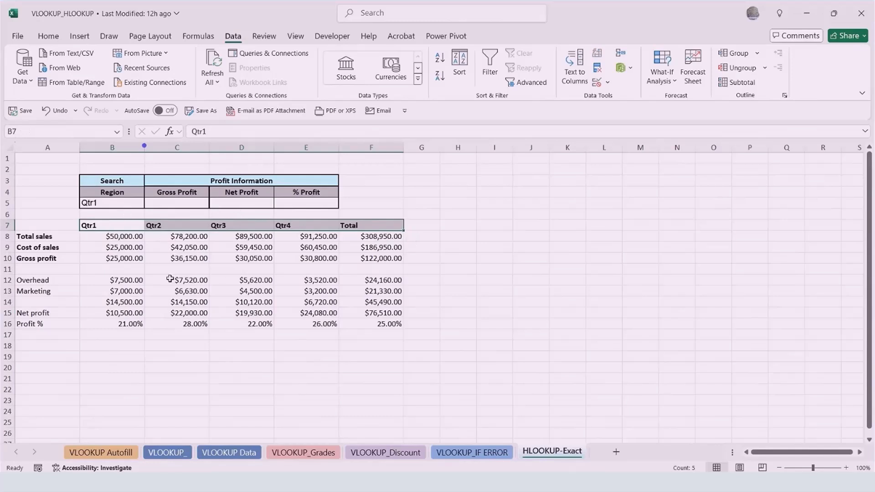
click(99, 225)
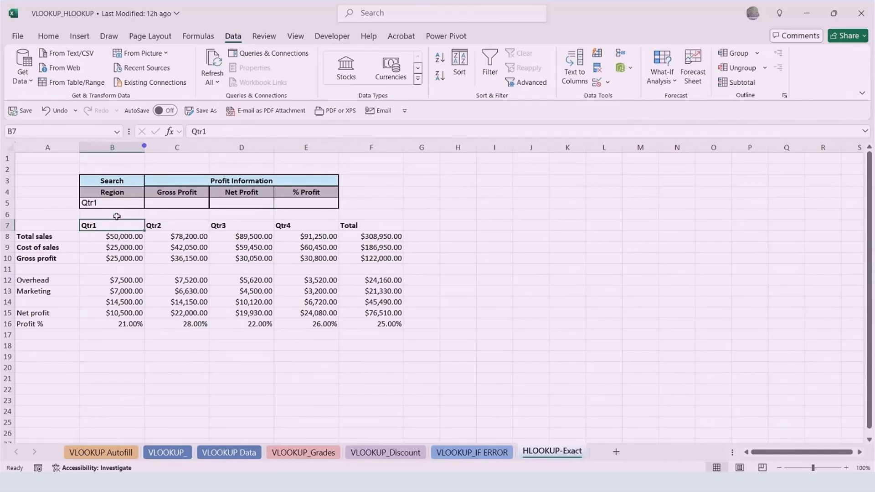
click(101, 201)
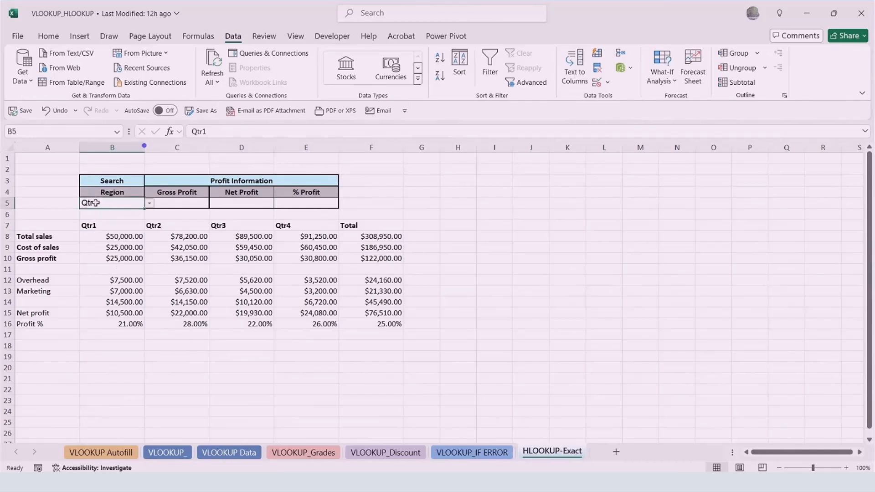
click(122, 248)
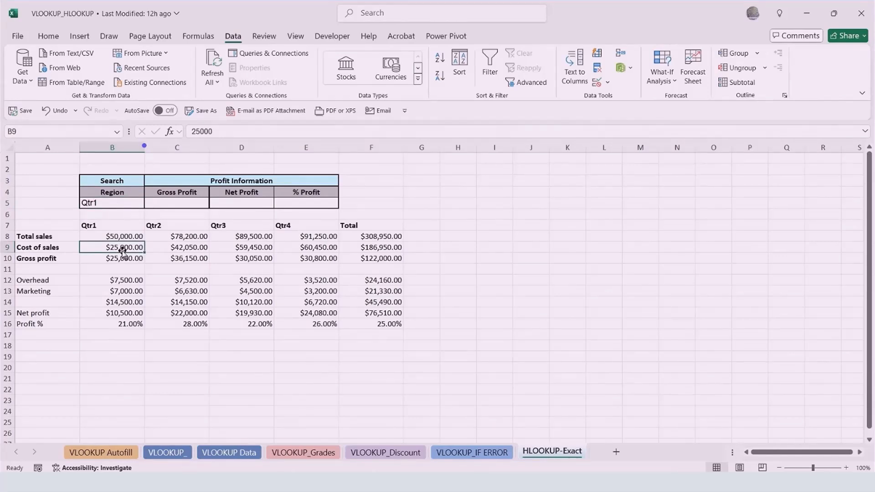
drag(110, 224, 385, 228)
click(117, 258)
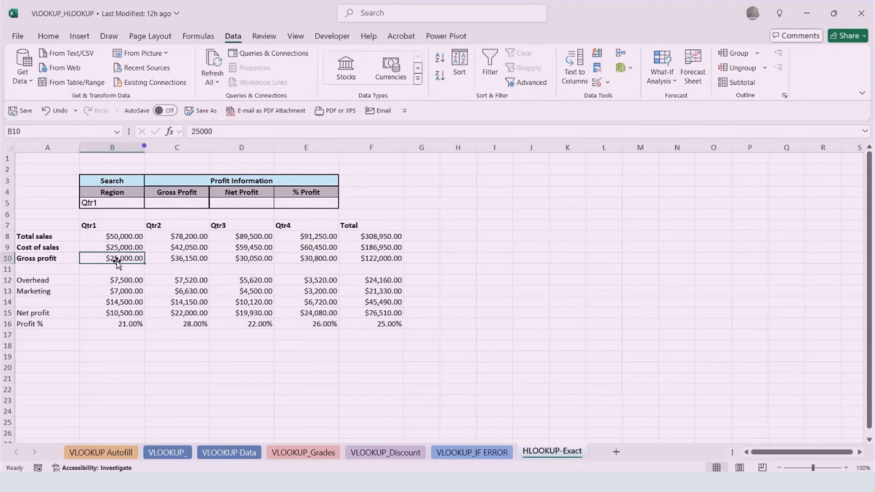
click(146, 289)
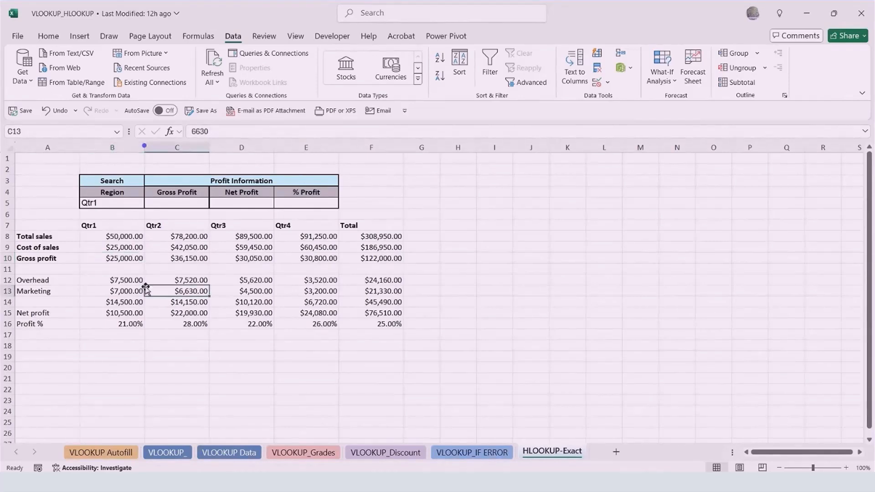
click(182, 206)
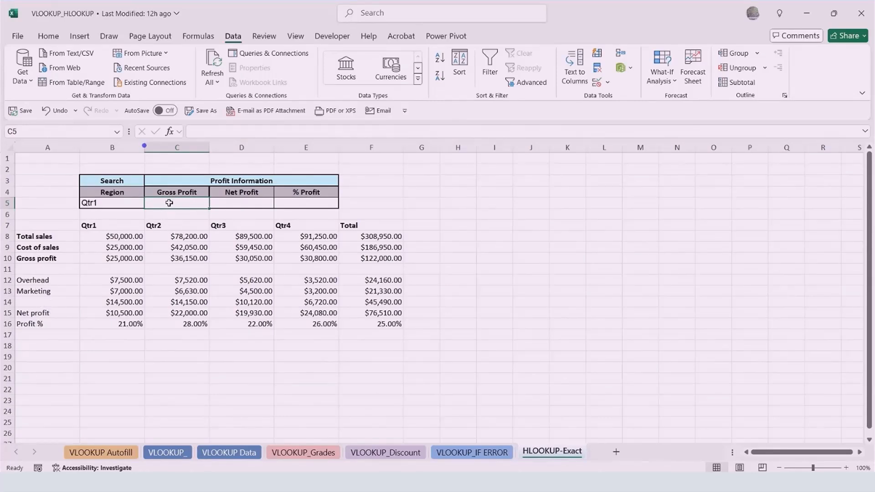
text(=hl)
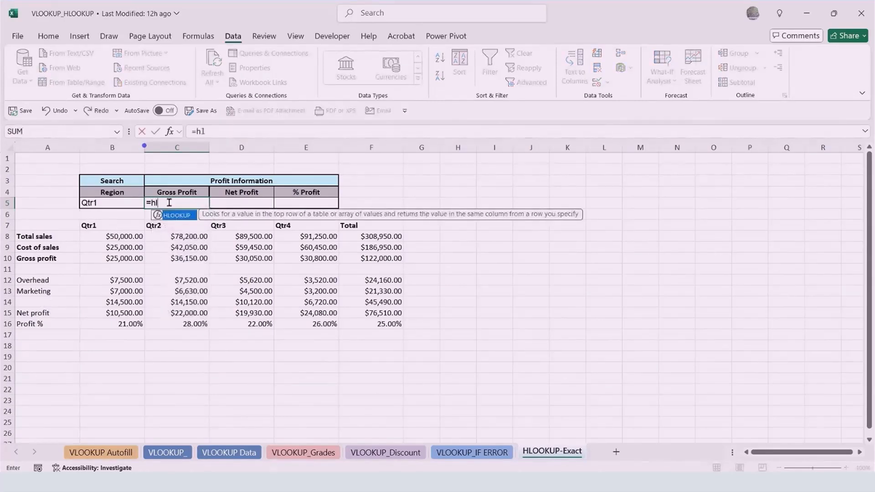
key(Tab)
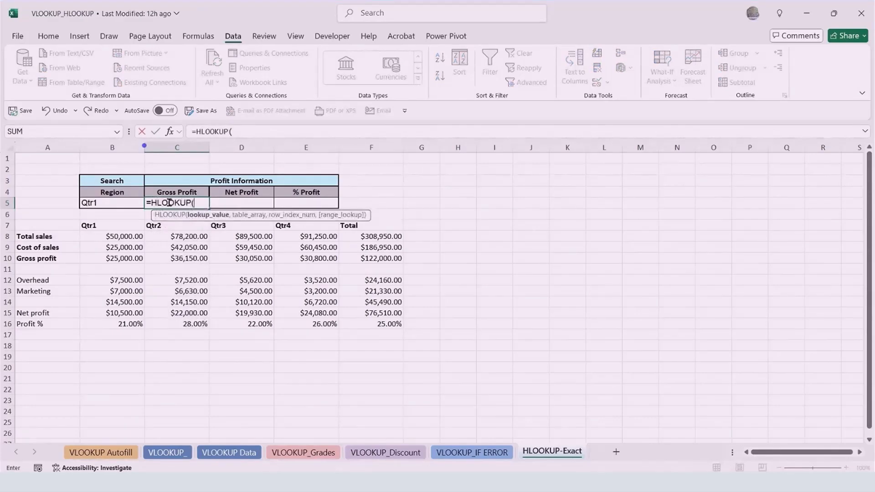
key(Escape)
Define the name profit for the range A8:F16 on the HLOOKUP-Exact sheet.
drag(47, 237, 387, 323)
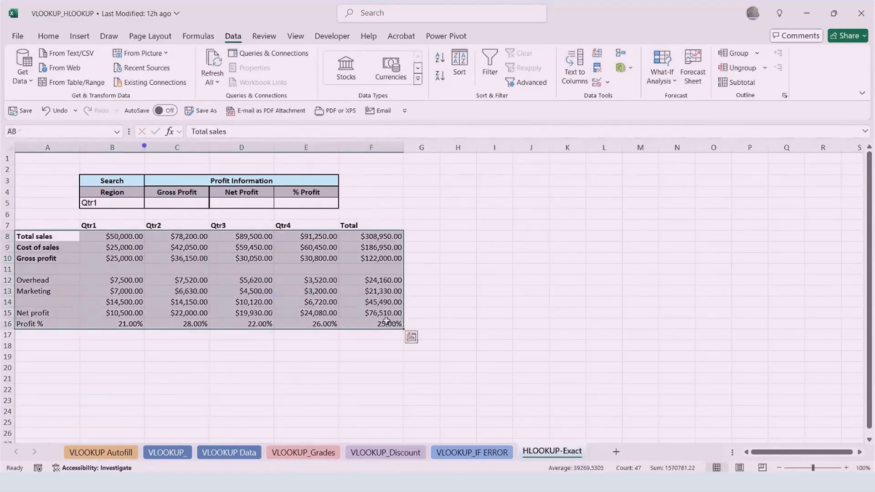
click(34, 131)
text(data)
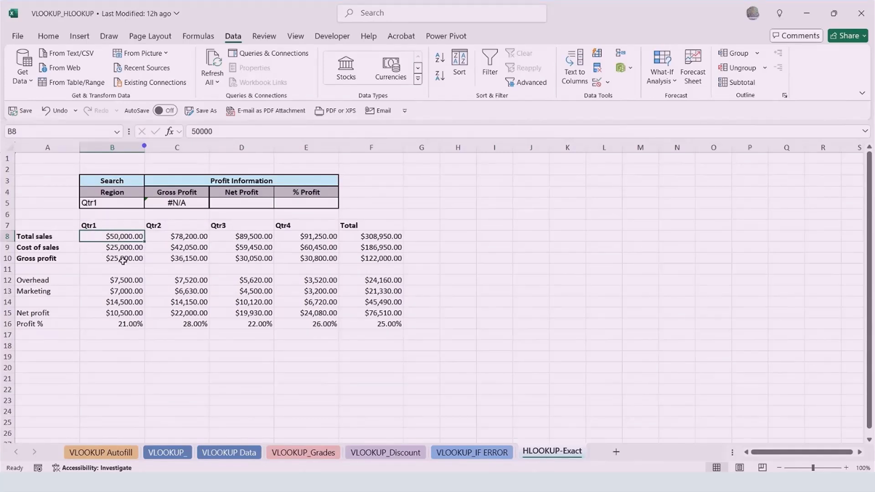
Edit the named range profit so that it refers to ='HLOOKUP-Exact'!$A$7:$F$16, including the quarter header row.
click(199, 37)
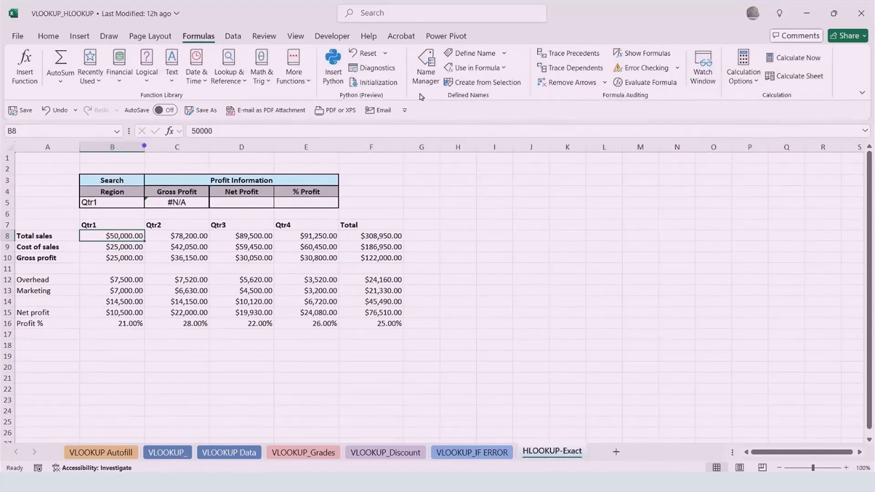
click(424, 66)
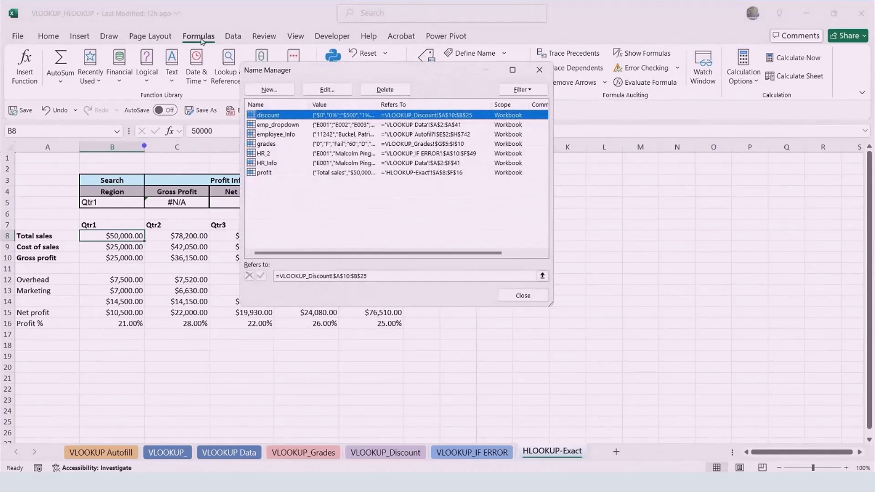
click(270, 175)
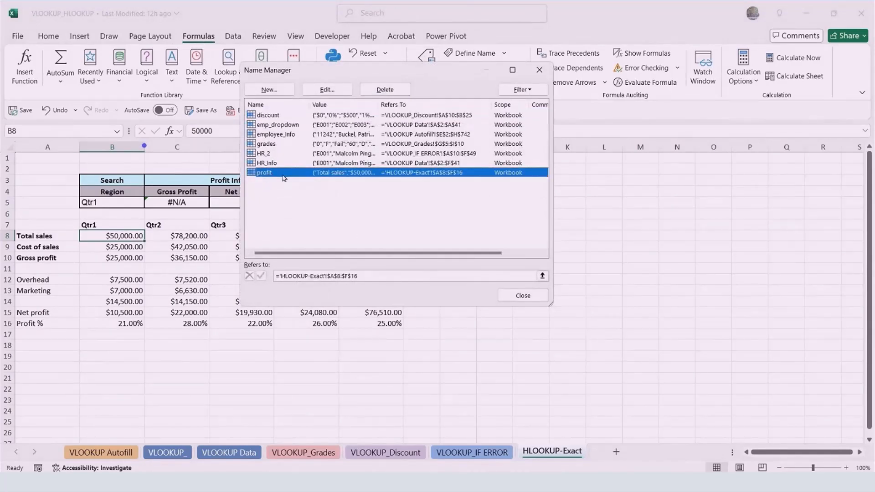
click(327, 89)
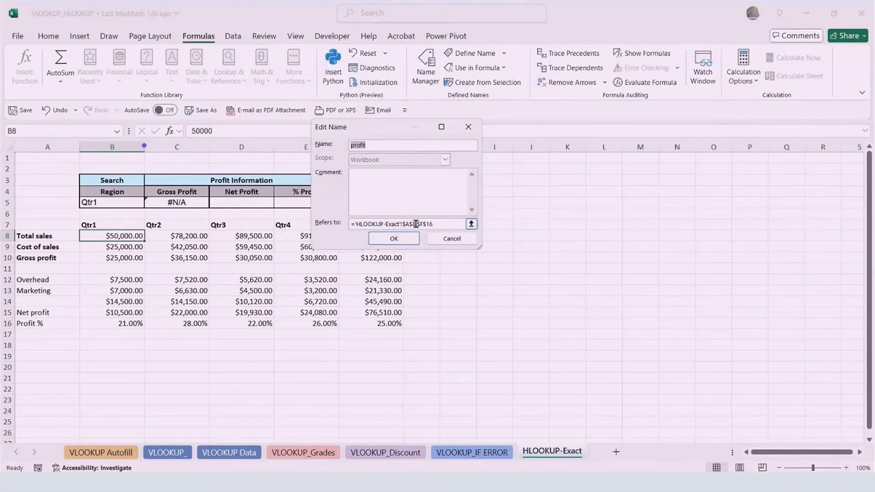
click(416, 224)
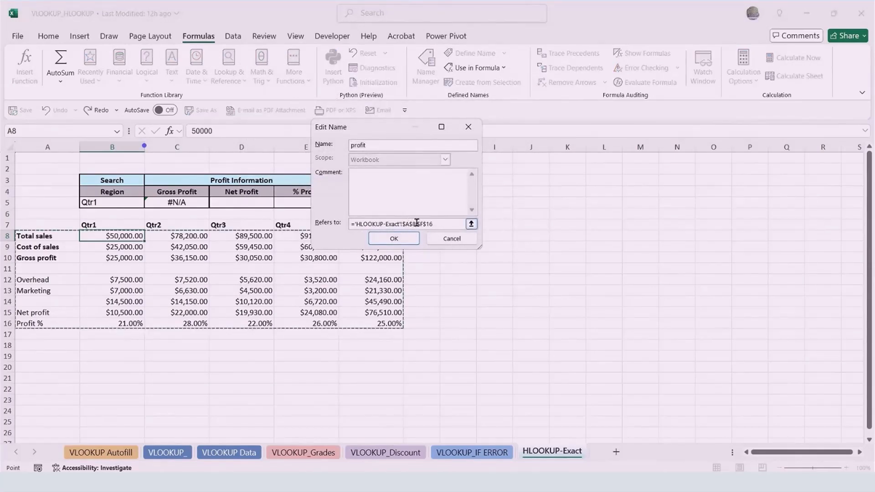
key(BackSpace)
text(7)
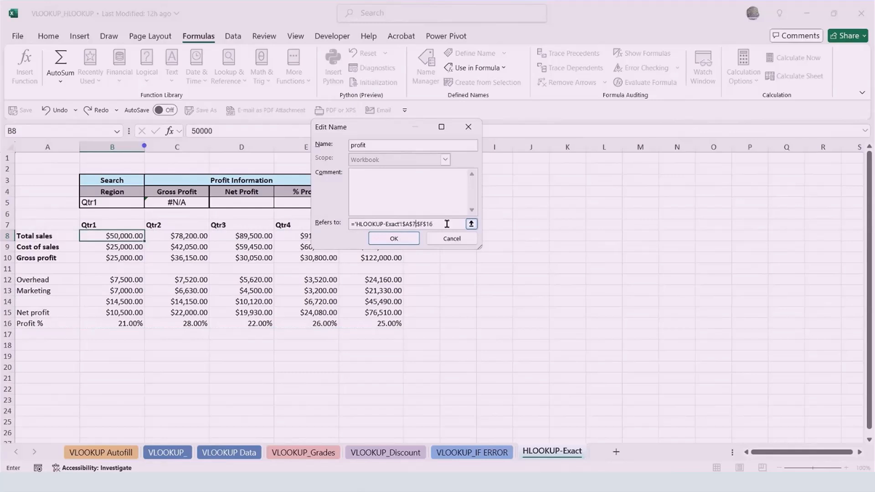
click(376, 239)
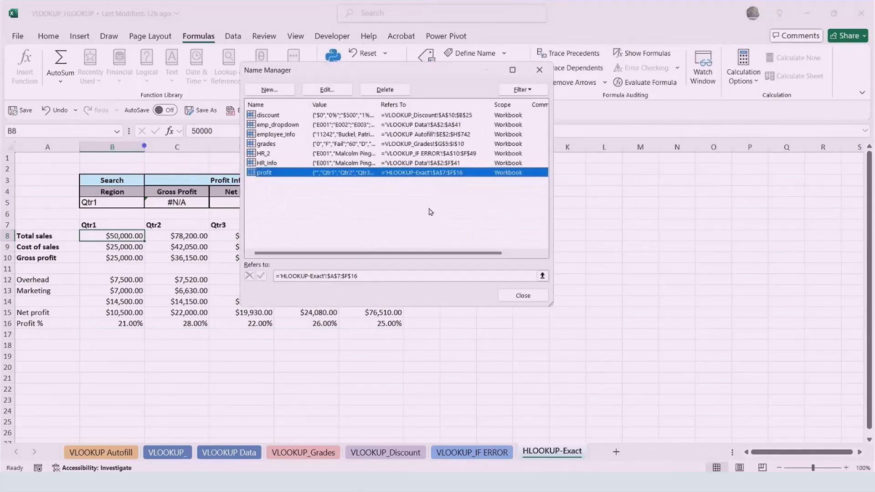
click(523, 296)
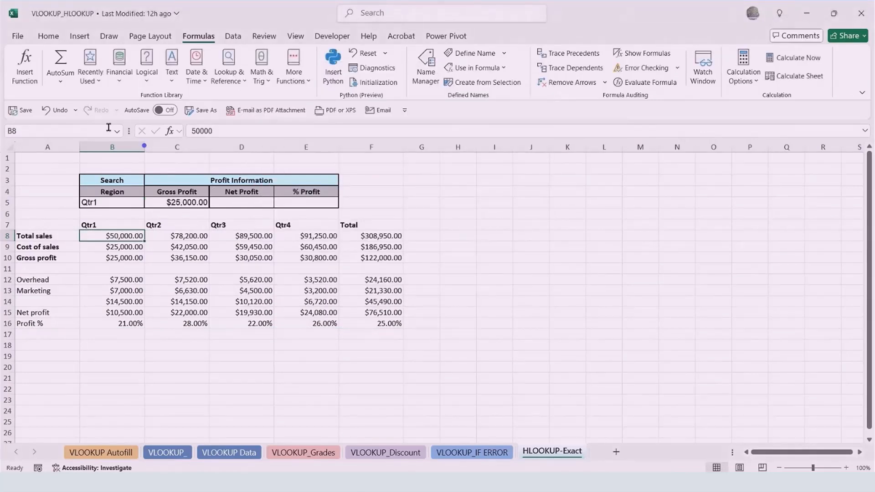
Select the named range profit to check the cells it covers, and inspect the gross profit formula in C5.
click(117, 131)
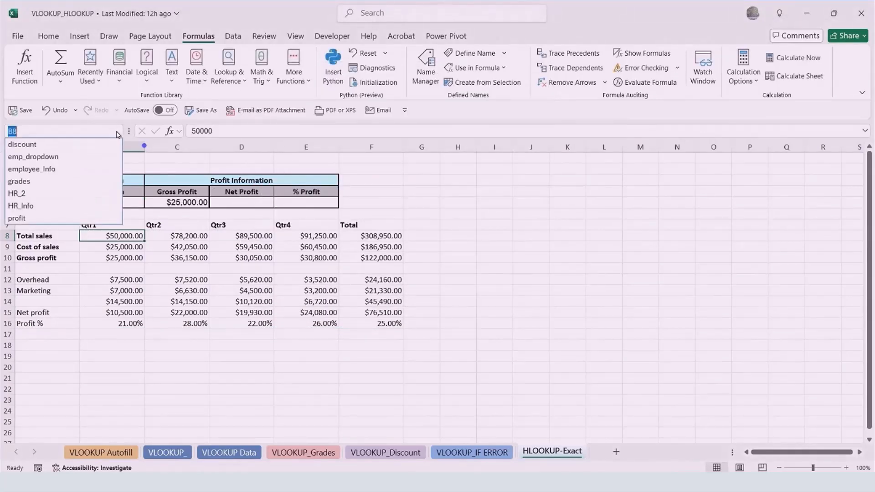
click(48, 219)
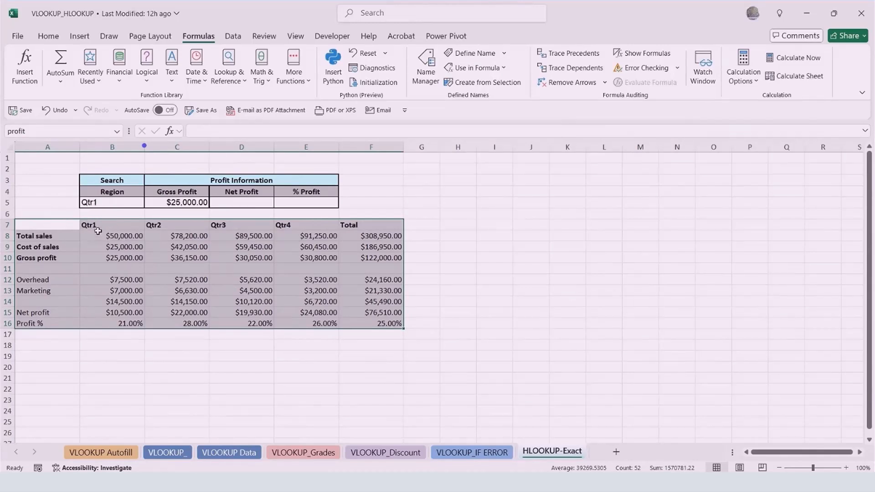
click(174, 202)
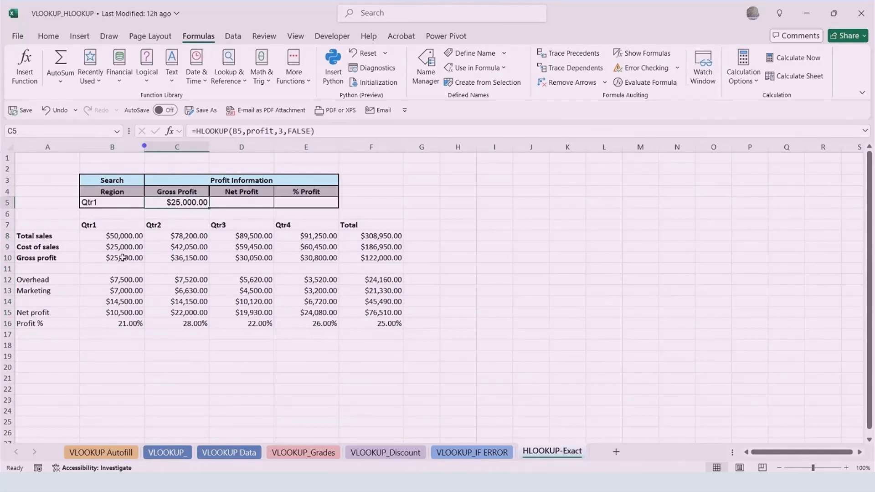
Enter =HLOOKUP(B5,profit,9,false) in D5 to return the net profit for the searched quarter.
click(225, 203)
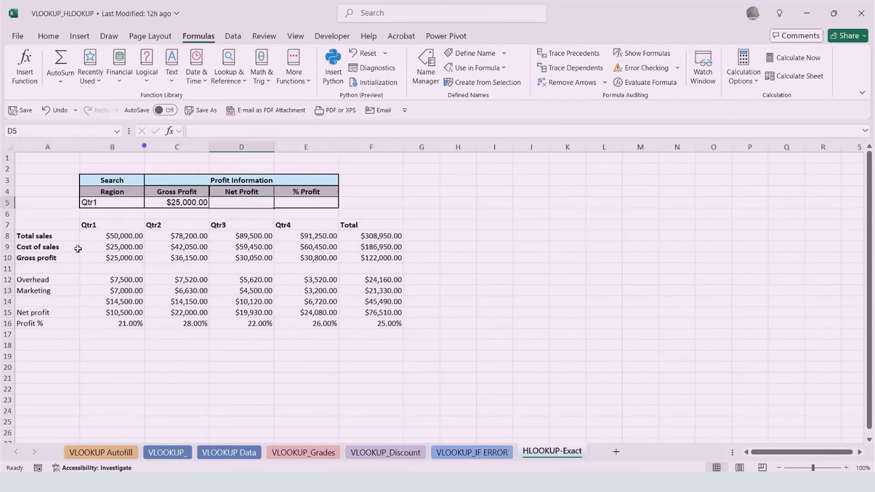
text(=)
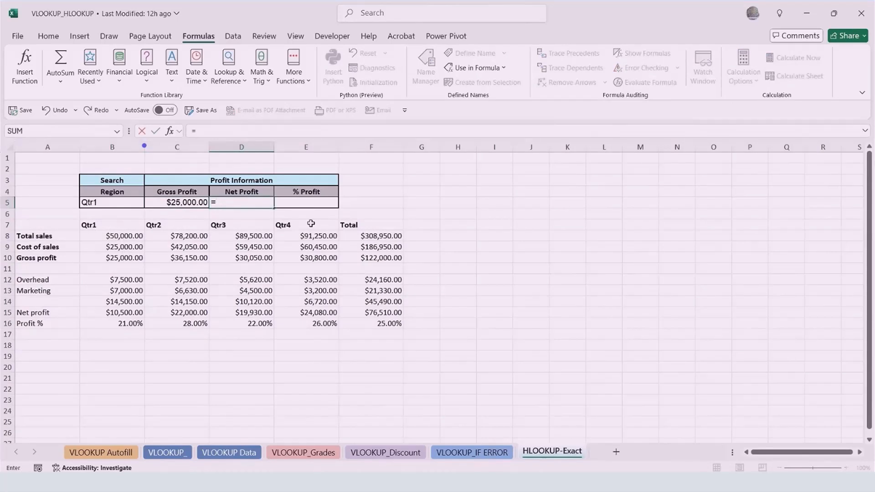
text(hl)
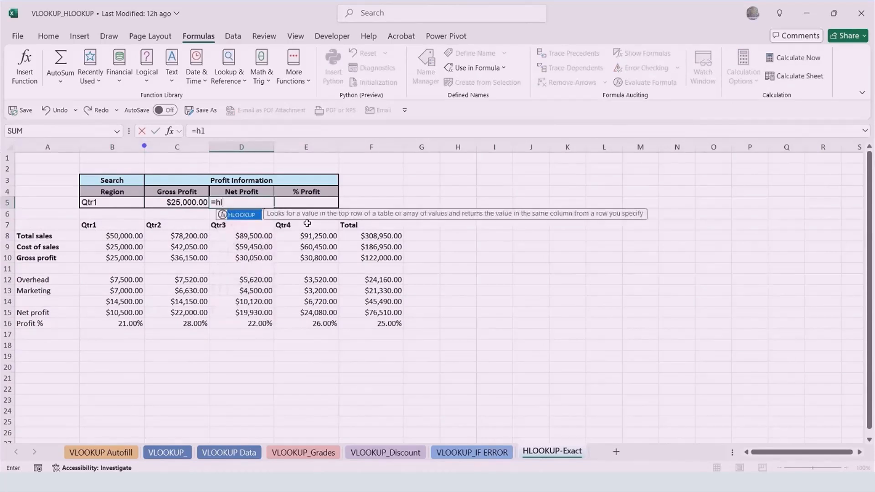
key(Tab)
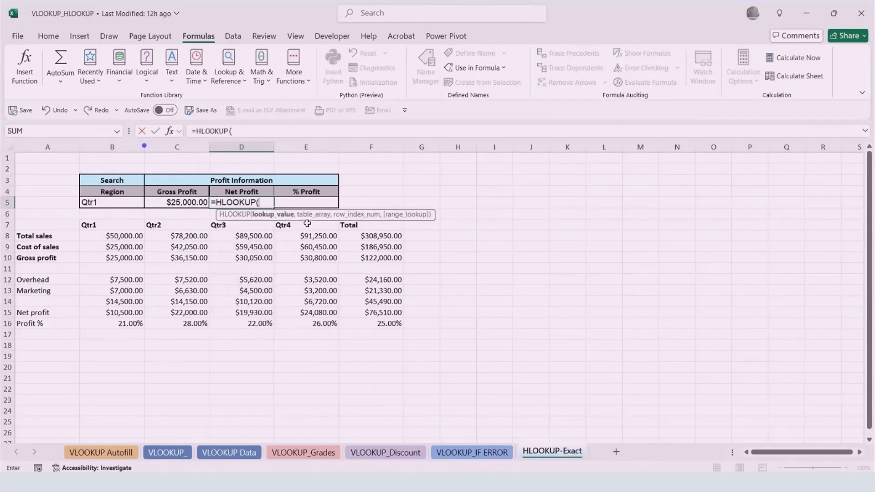
click(99, 203)
text(,)
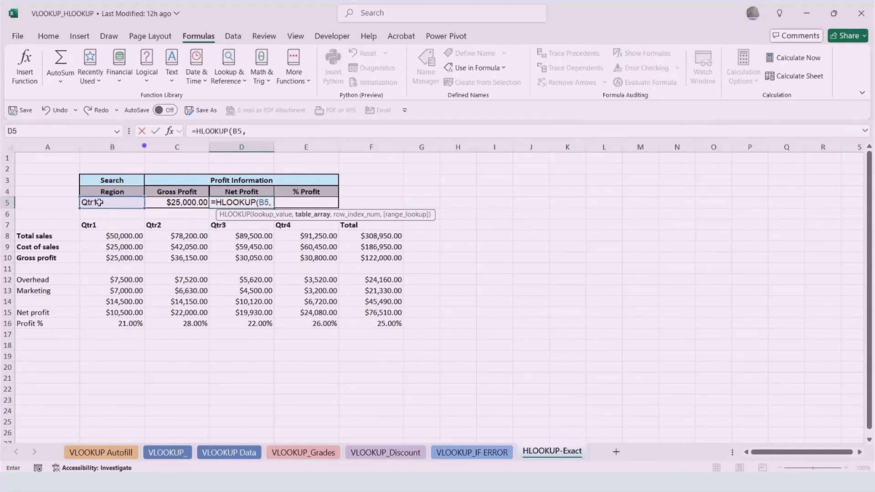
text(pro)
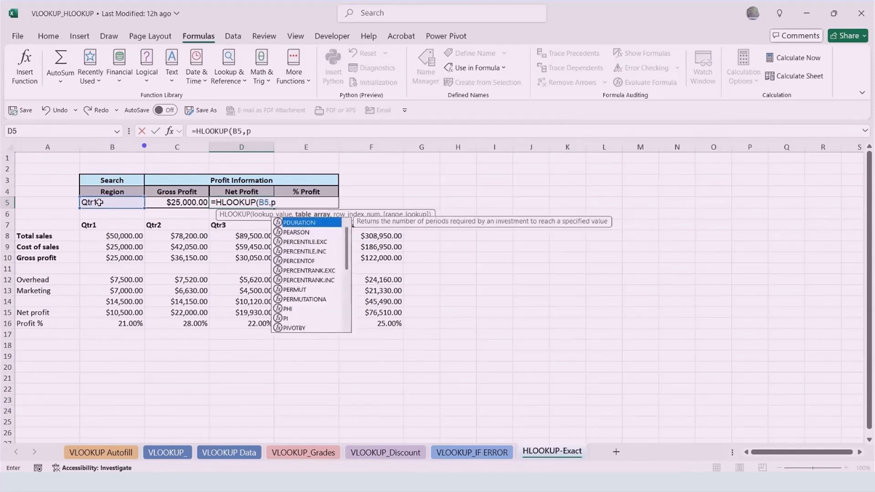
key(Down)
key(Down)
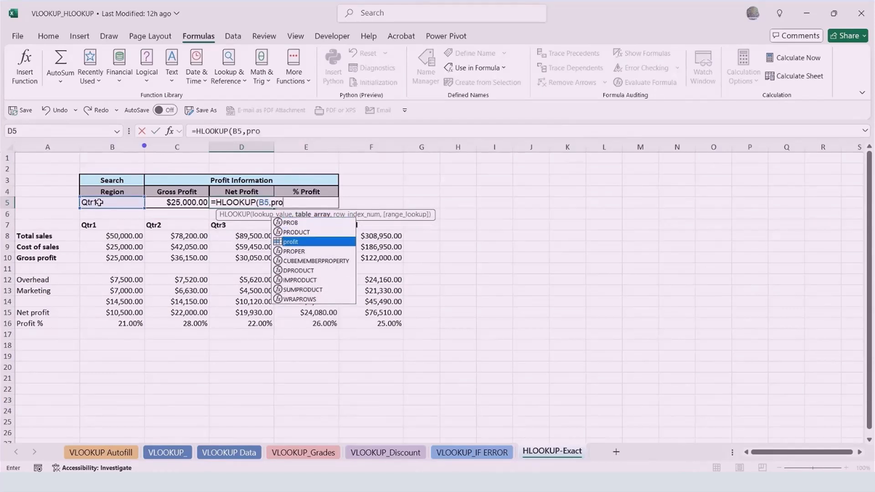
key(Tab)
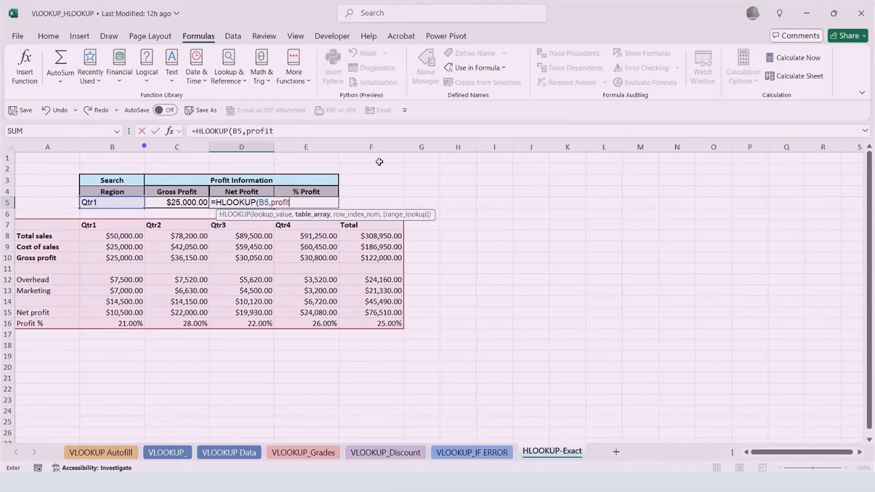
text(,)
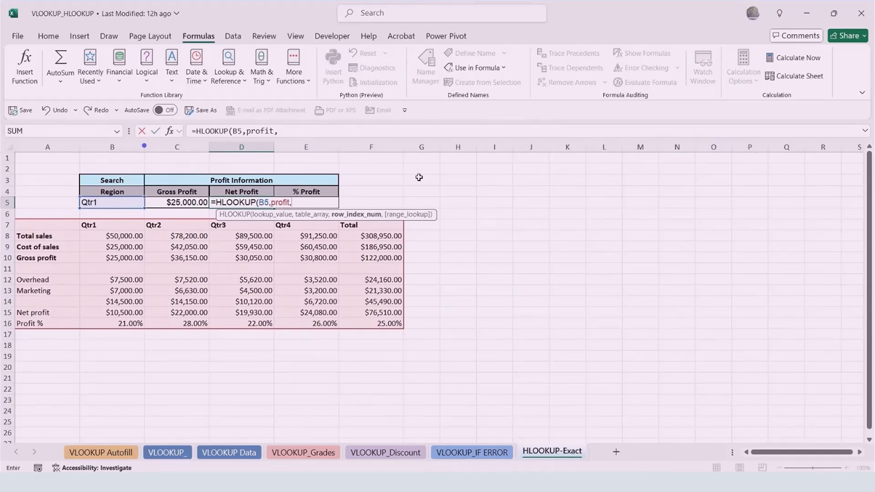
text(9,)
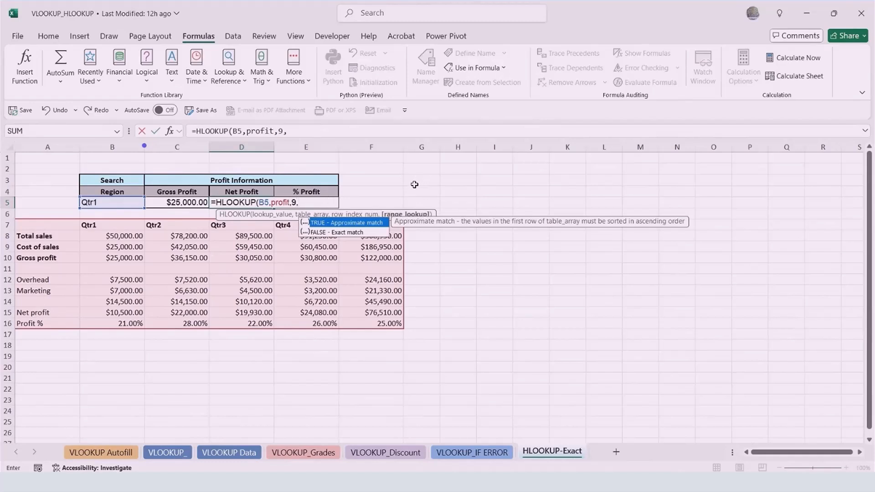
text(false))
key(Return)
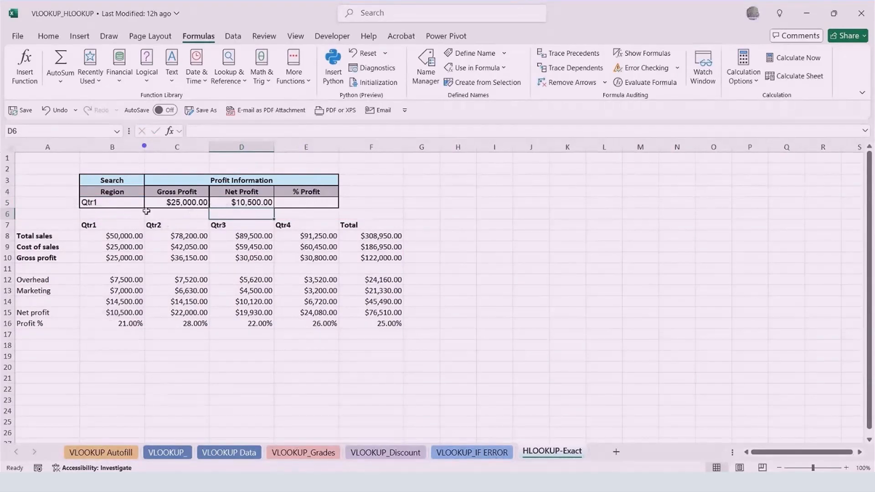
Set the search value in B5 to Qtr4 to test the gross and net profit lookups.
click(120, 202)
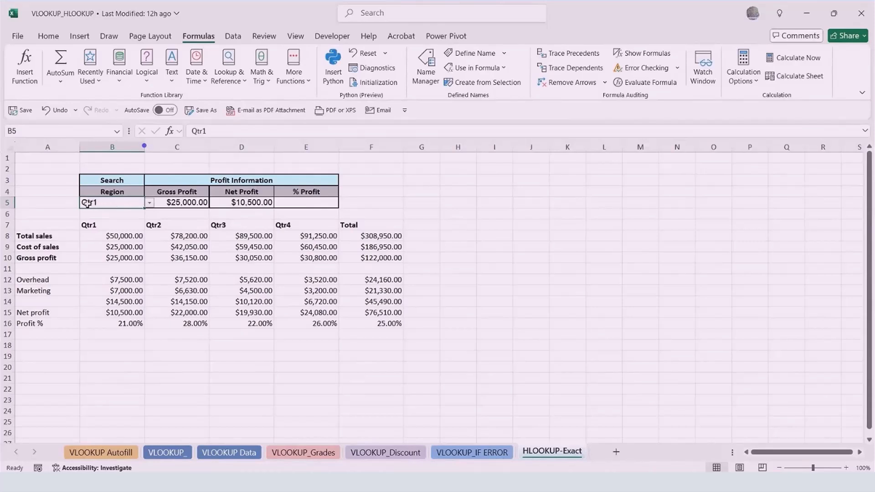
click(149, 203)
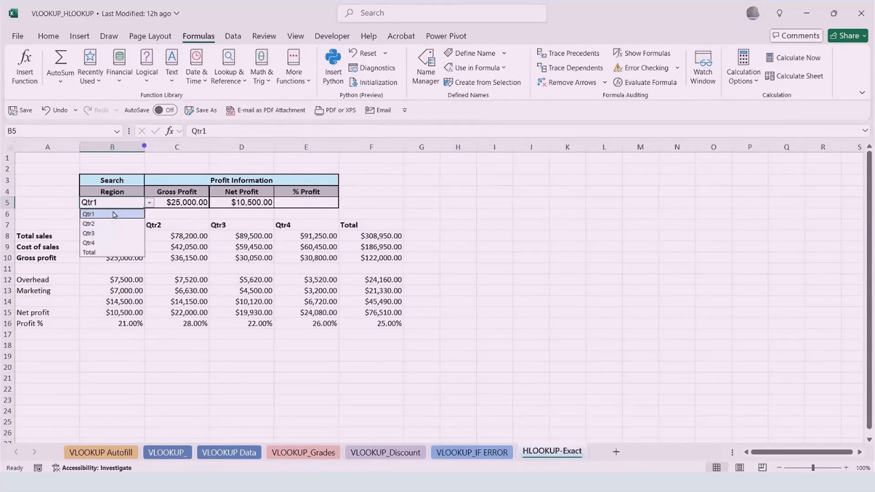
click(103, 242)
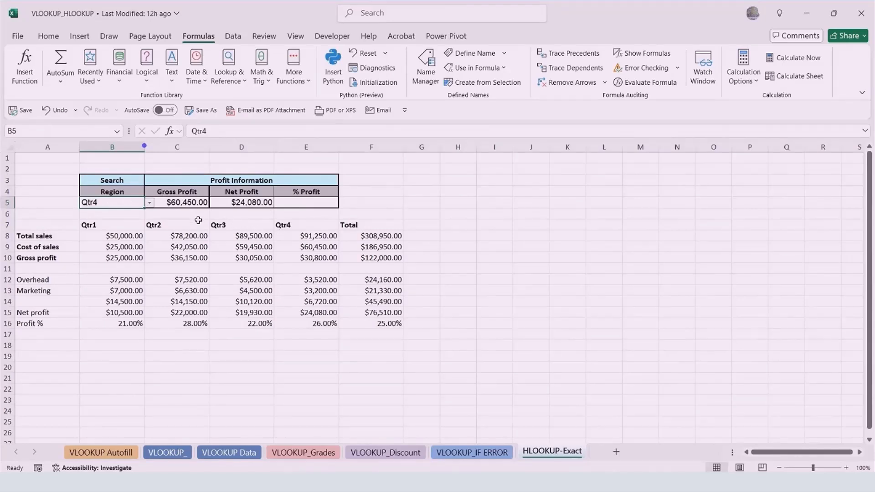
Change the row index number in the gross profit HLOOKUP formula in C5 to 4.
double_click(178, 205)
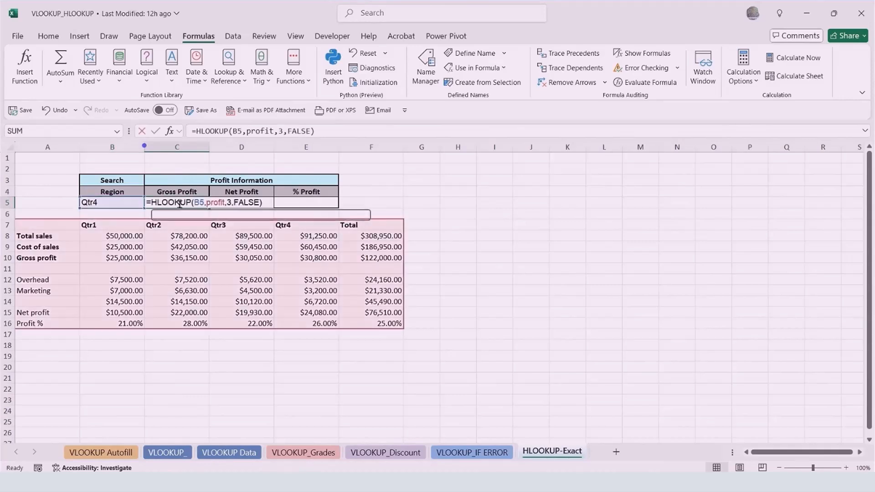
click(282, 131)
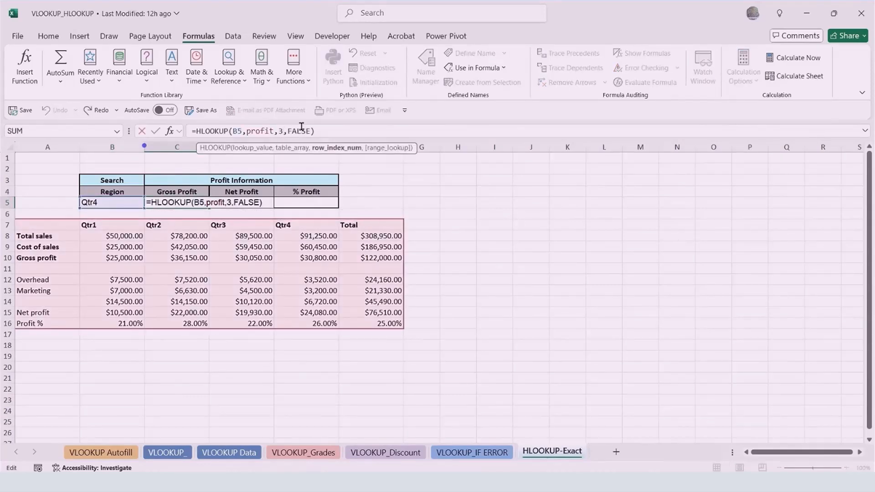
key(BackSpace)
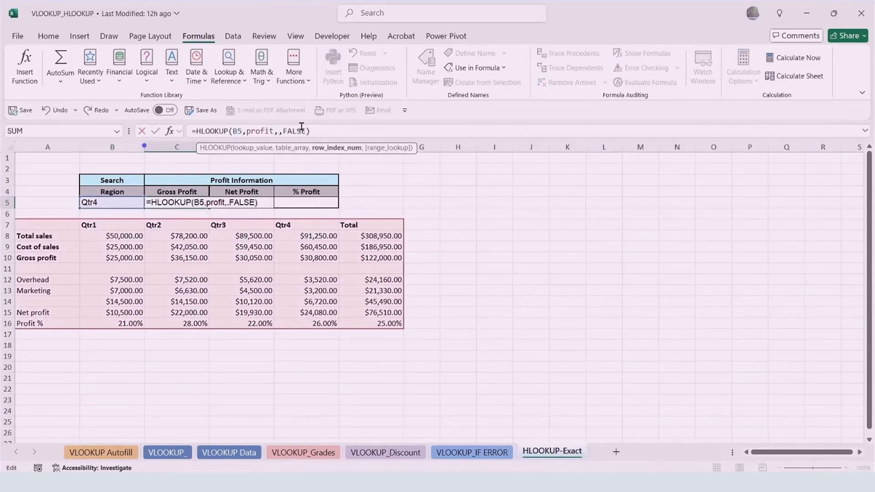
text(4)
key(Tab)
Check the net profit formula in D5, and compare the gross profit lookup with the Qtr4 figure in E10.
key(F2)
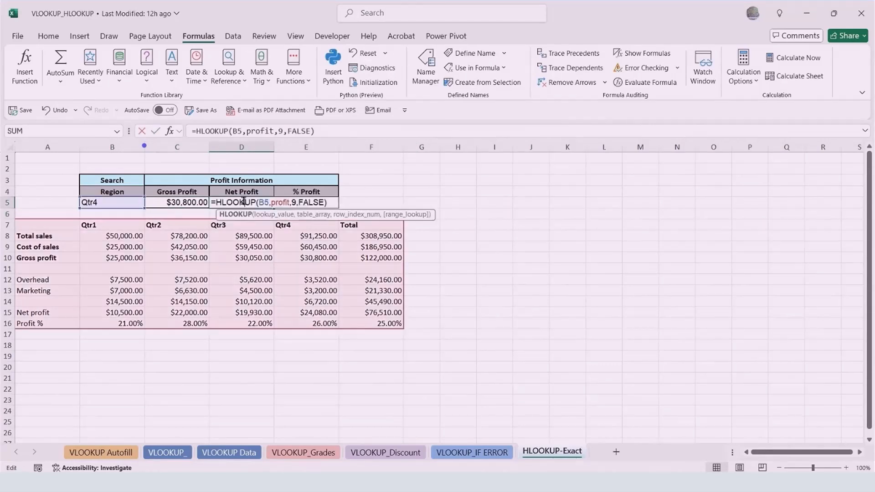
key(Return)
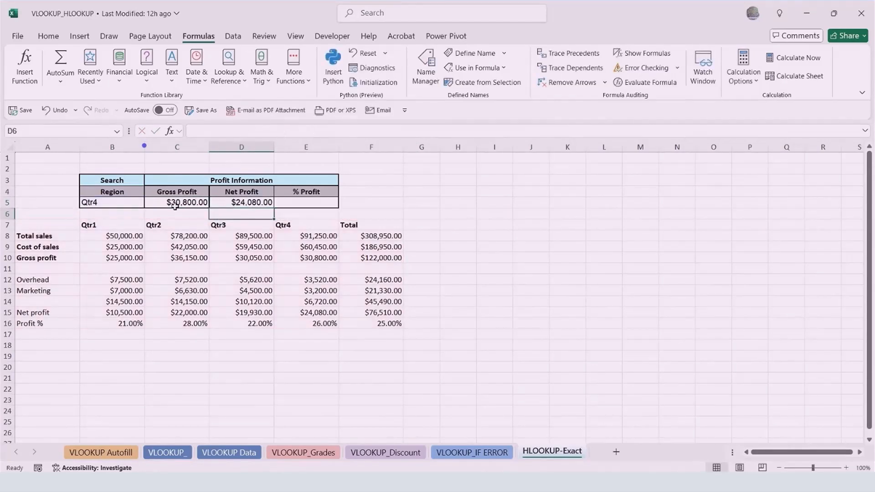
click(315, 258)
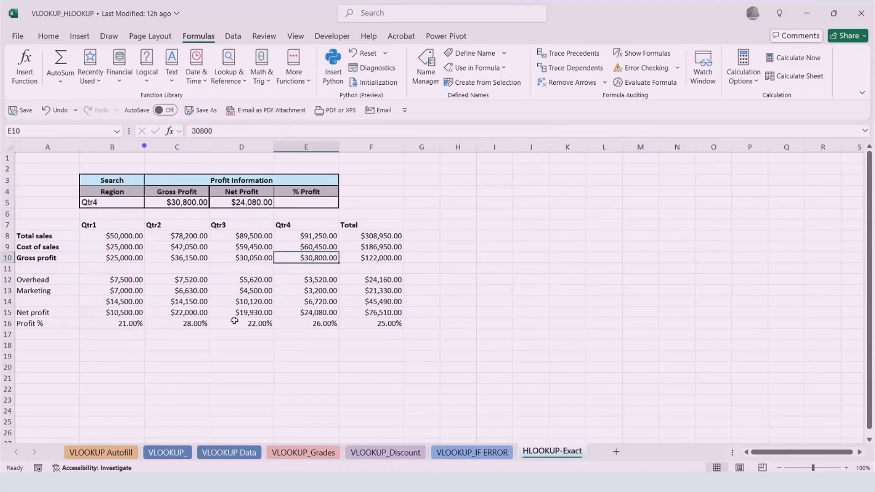
Enter =HLOOKUP(B5,profit,10,false) in E5 to return the profit percentage for the searched quarter.
click(302, 203)
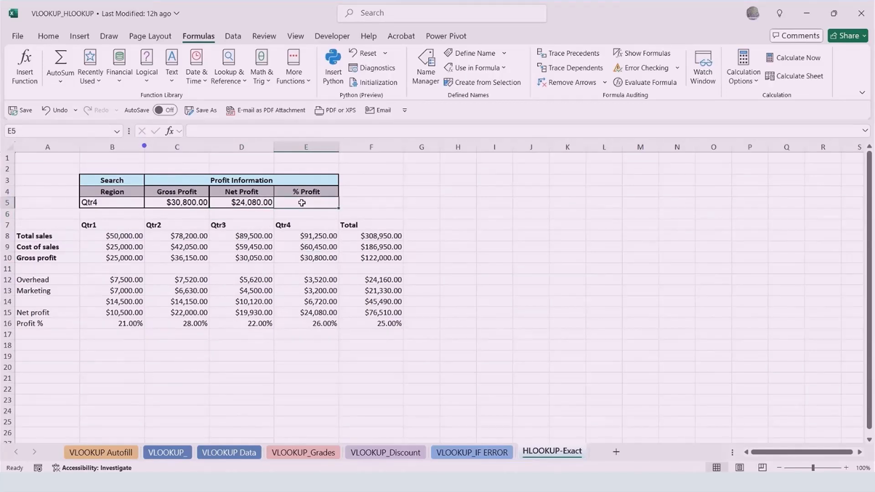
text(=HLOOKUP()
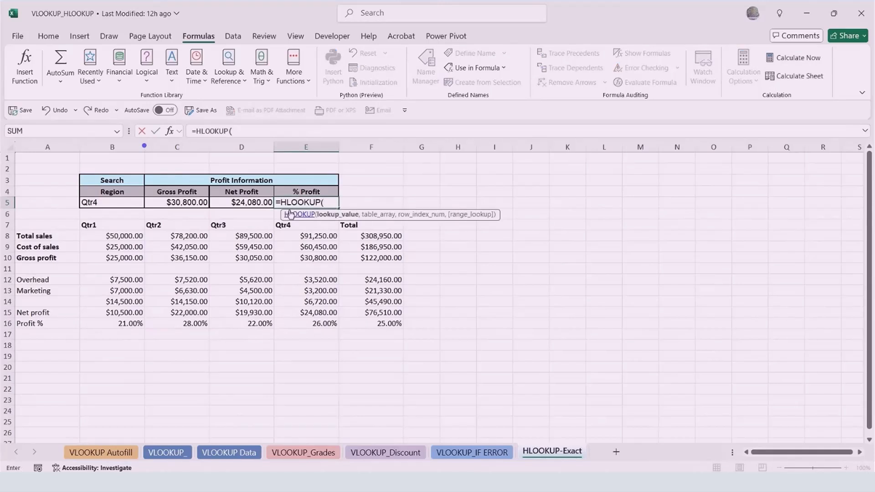
click(114, 204)
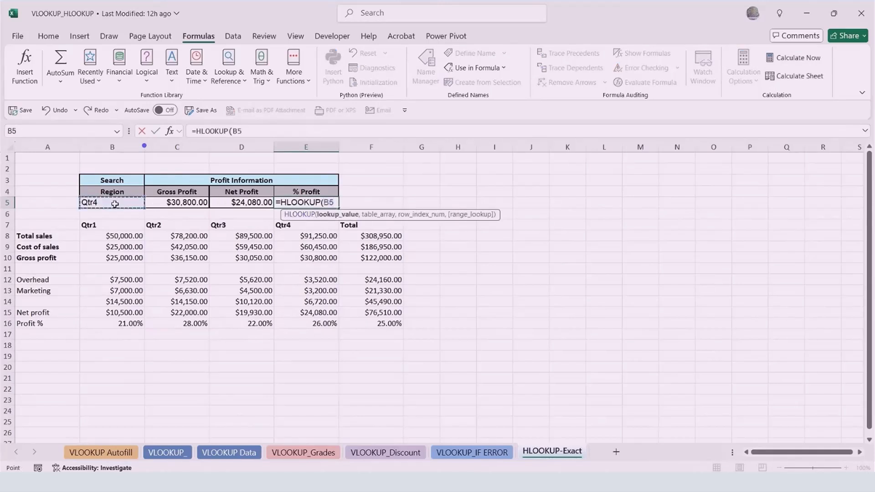
text(,)
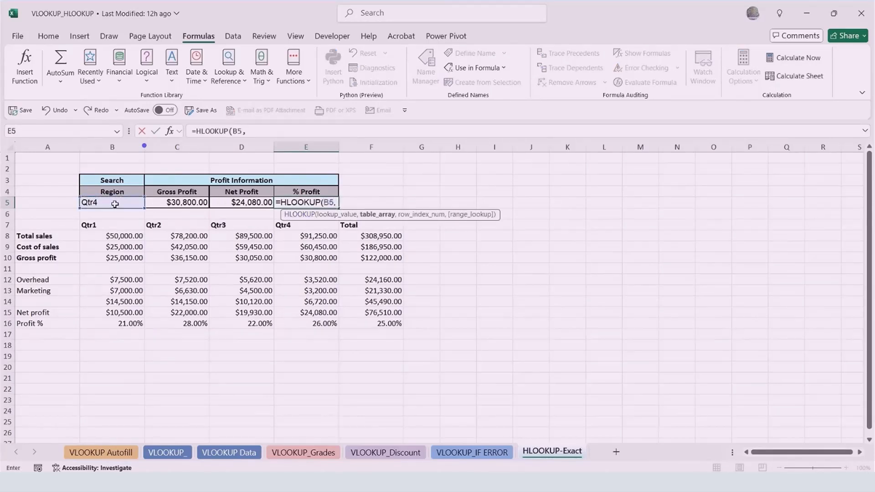
text(profit)
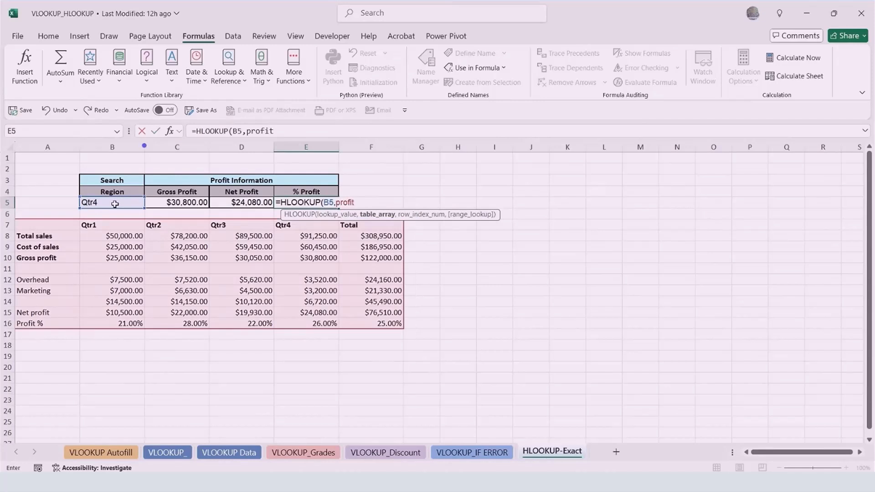
text(,)
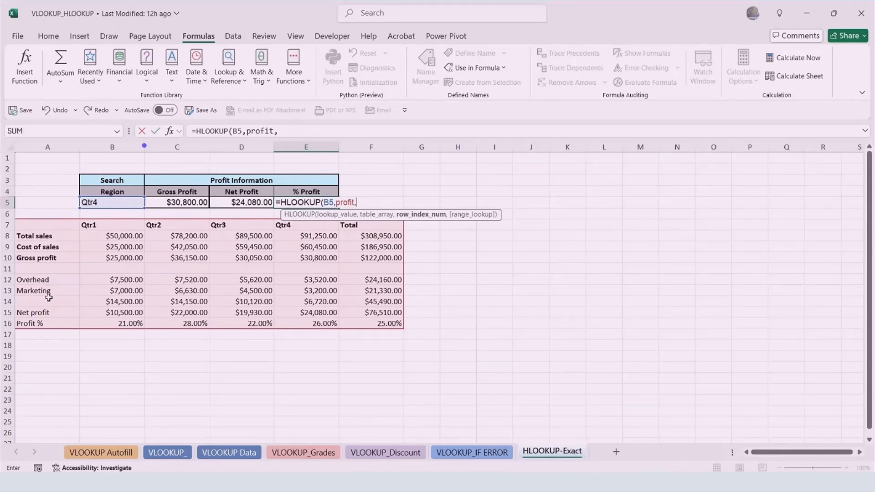
text(16,false)
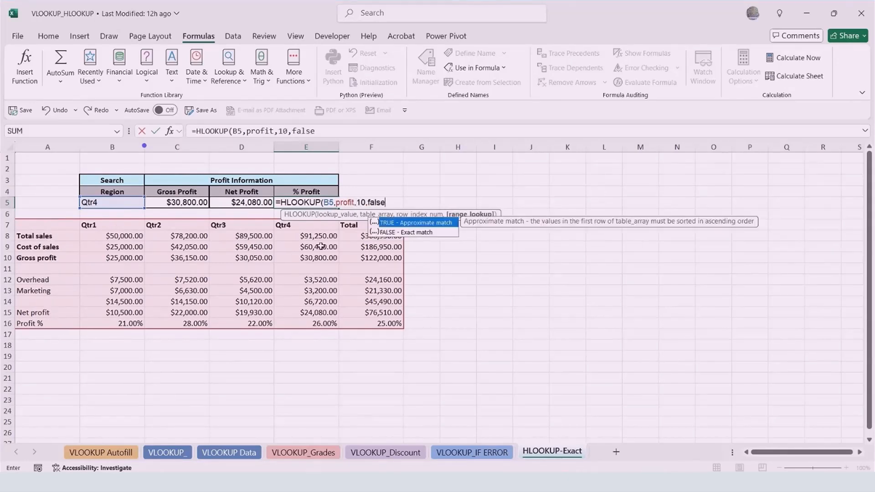
key(Return)
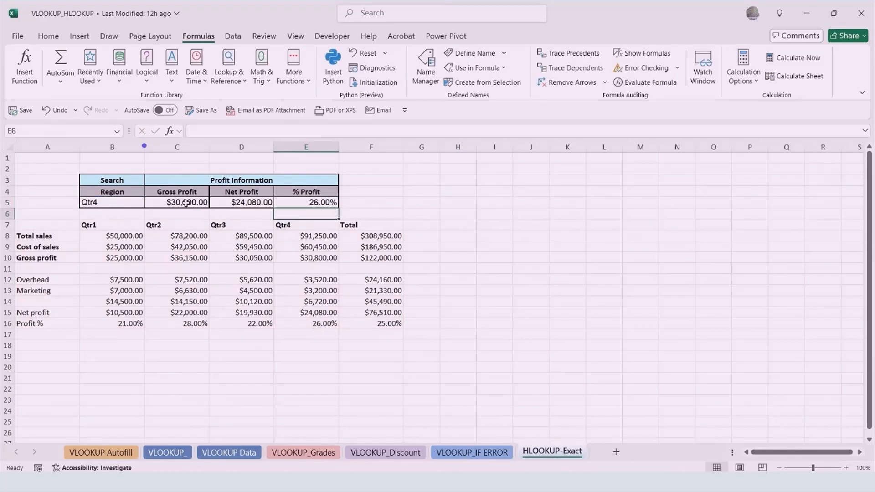
Set the search value in B5 to Total to test the three lookups, and review the header row A7:F7.
click(136, 202)
click(149, 204)
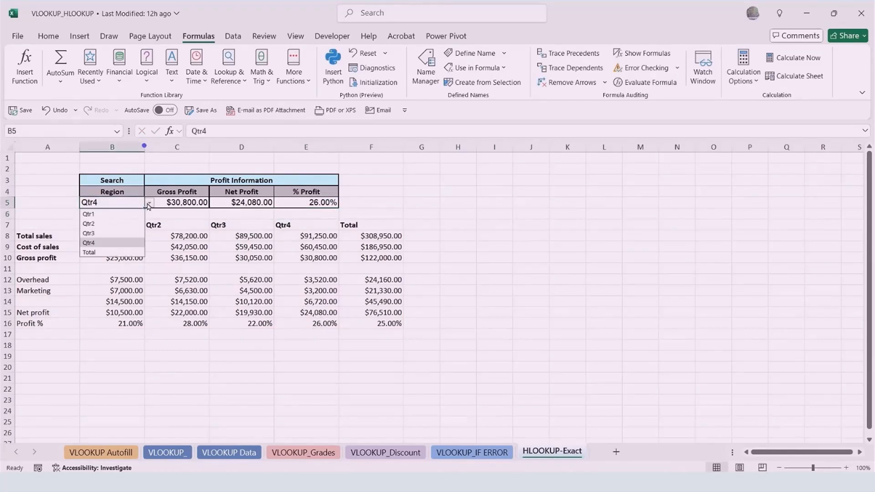
click(110, 252)
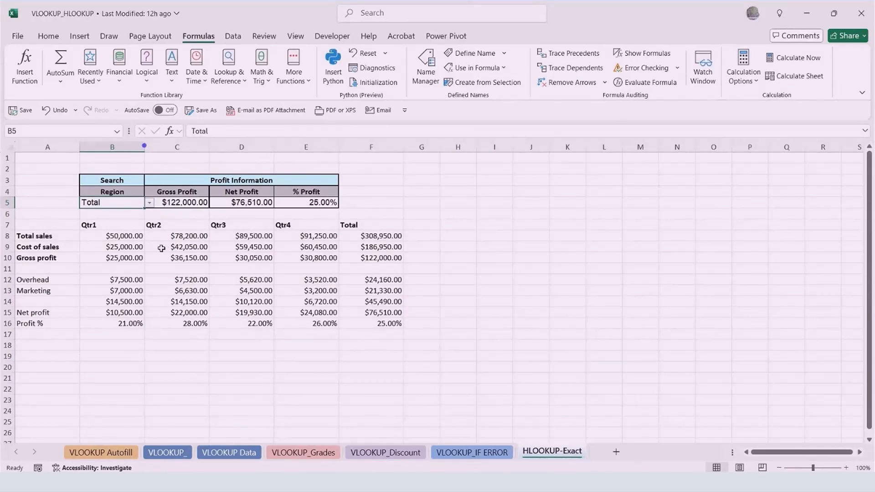
drag(79, 226, 393, 224)
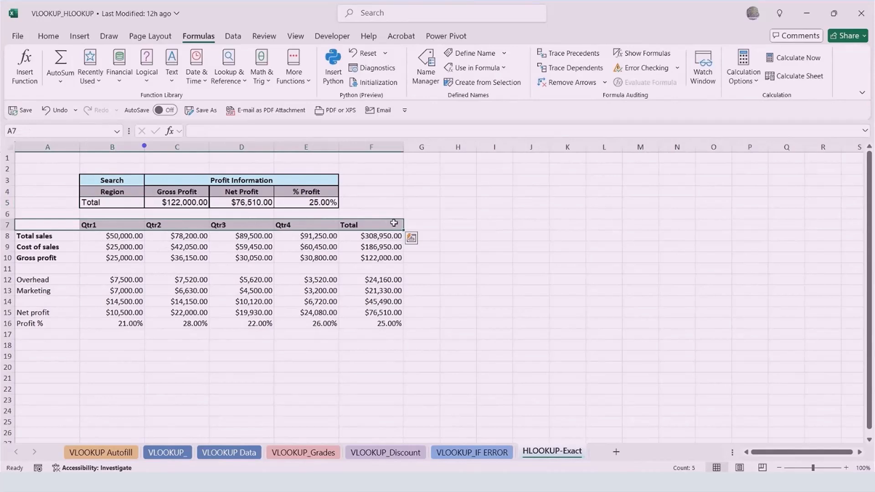
click(211, 274)
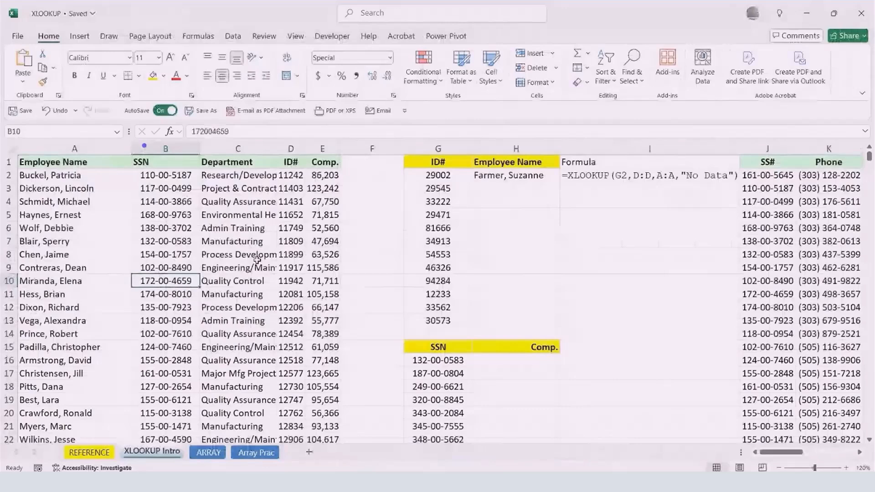
Examine the position of the ID# column within the employee table on the XLOOKUP Intro sheet.
click(259, 255)
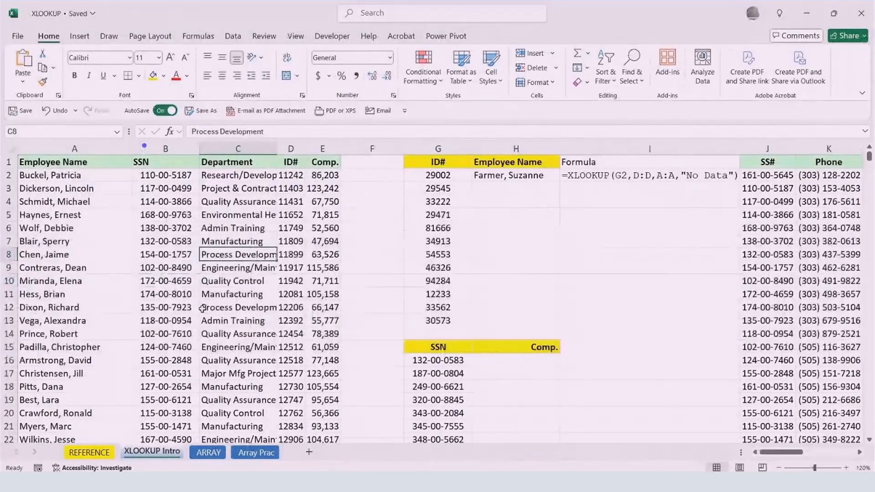
click(280, 213)
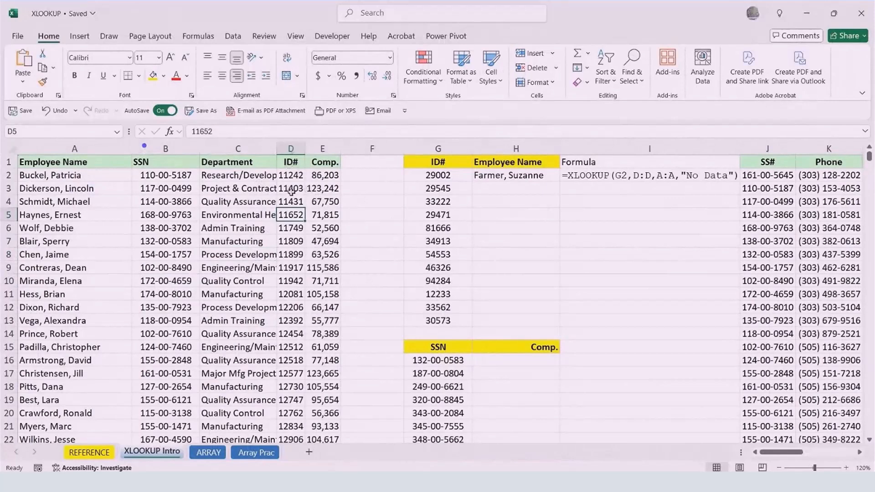
drag(291, 175, 304, 329)
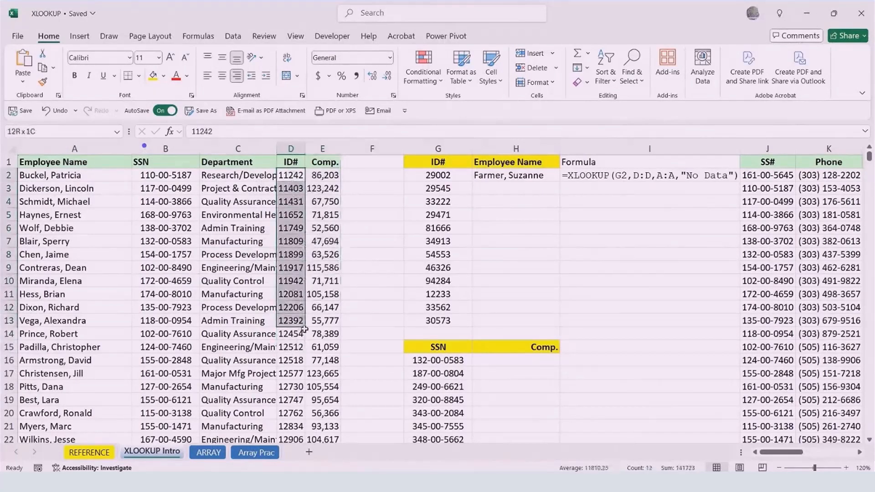
click(291, 177)
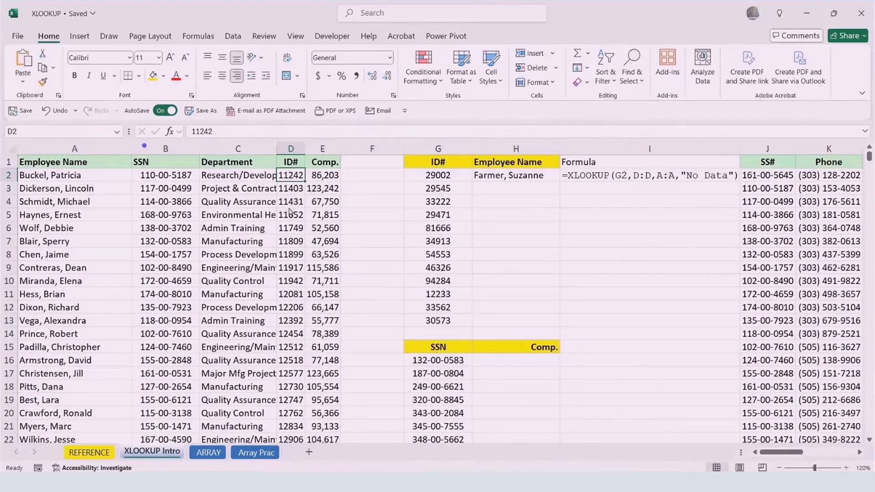
Switch to the VLOOKUP_HLOOKUP workbook and examine the ID# column and employee name formulas on the VLOOKUP Autofill sheet.
key(alt+Tab)
click(101, 452)
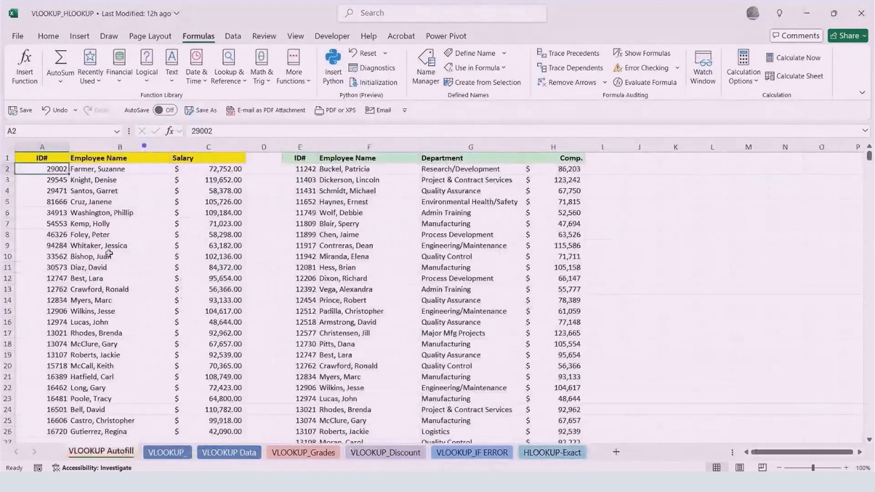
click(41, 147)
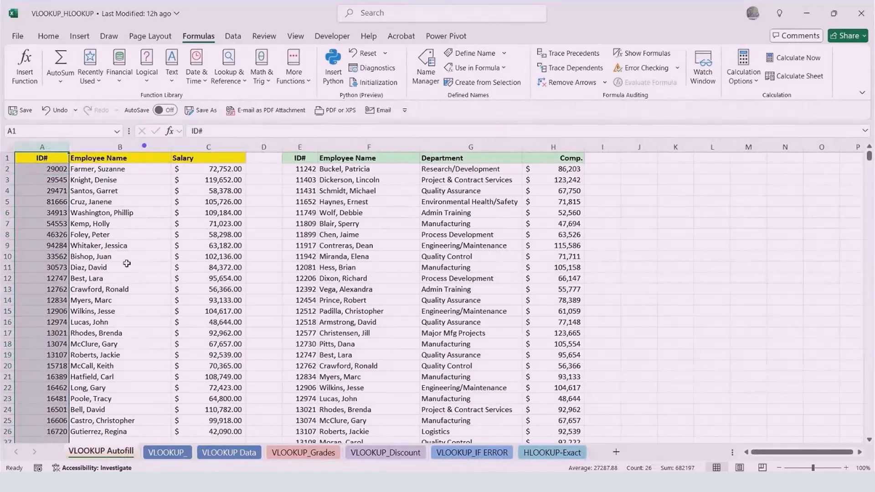
click(135, 231)
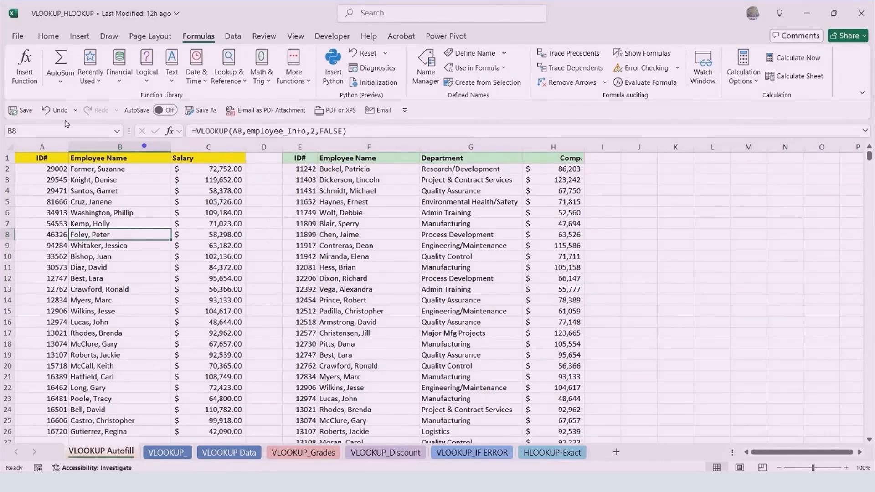
click(136, 246)
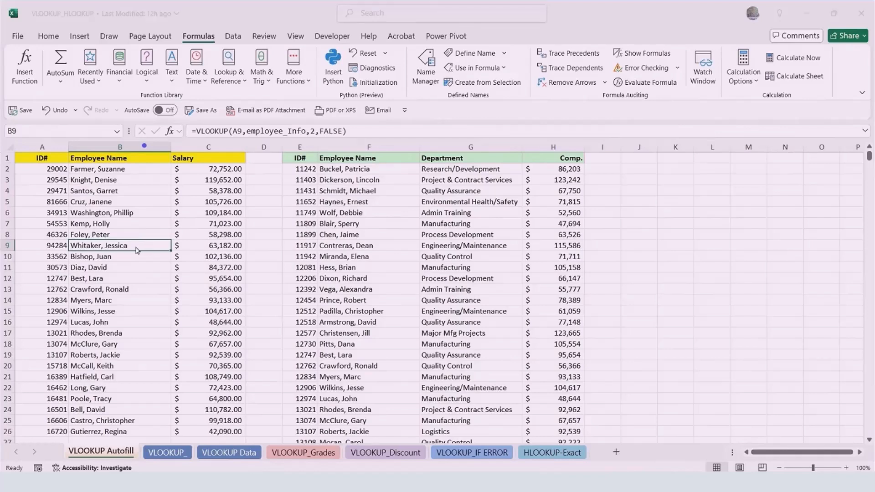
Return to the XLOOKUP workbook and examine the lookup value, lookup array, return array and if-not-found arguments of the formula in H2.
key(alt+Tab)
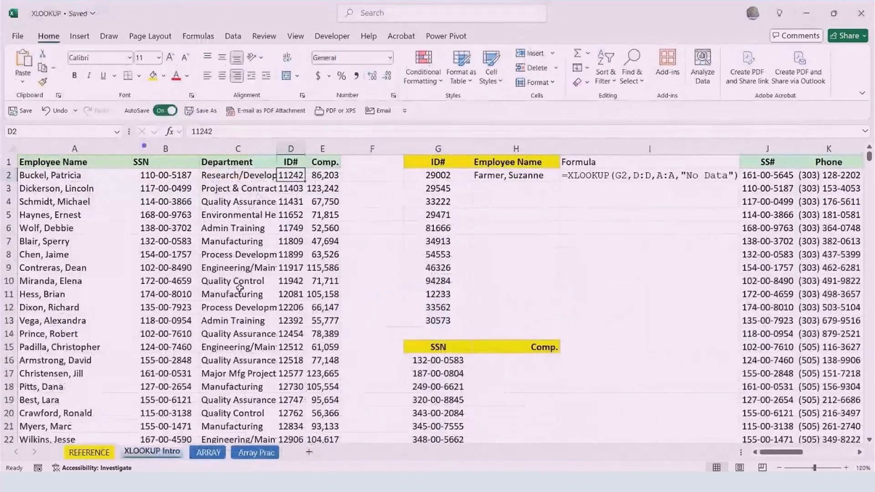
click(235, 291)
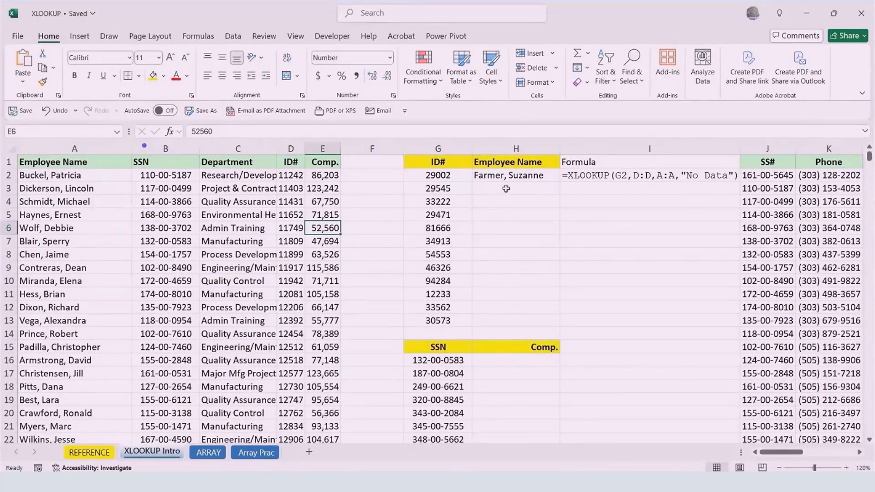
double_click(517, 179)
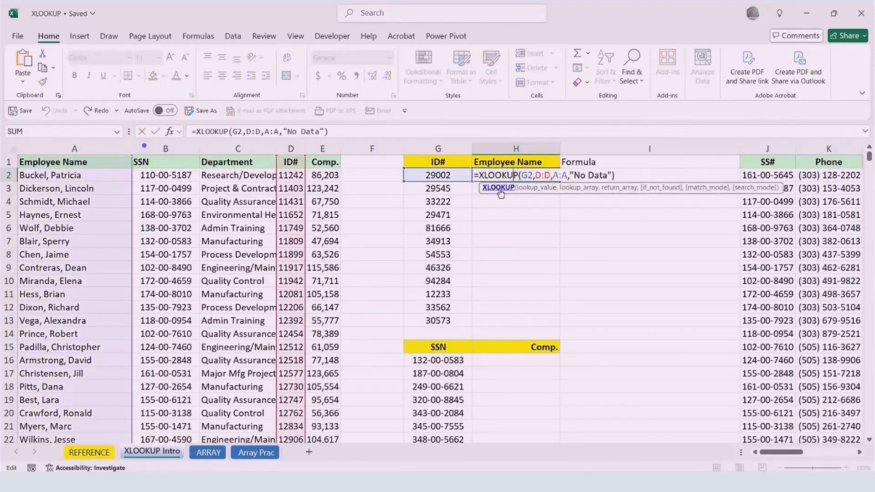
click(500, 189)
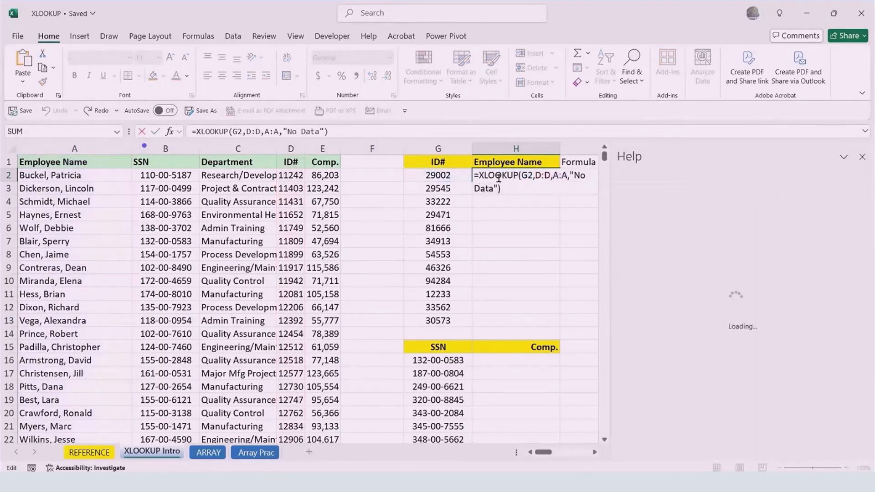
click(862, 157)
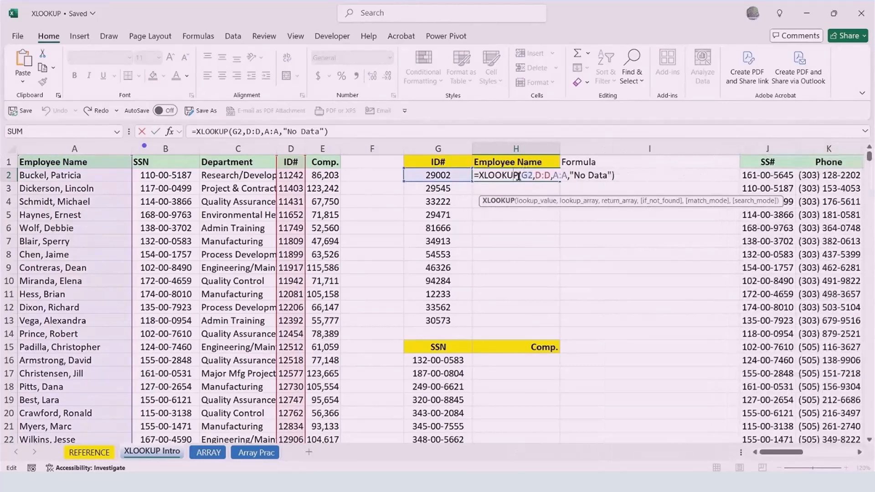
click(504, 204)
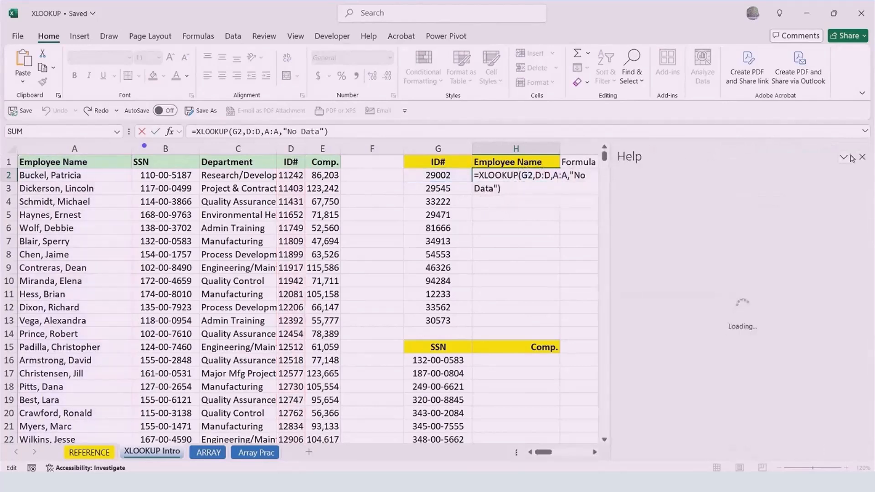
click(864, 157)
click(537, 176)
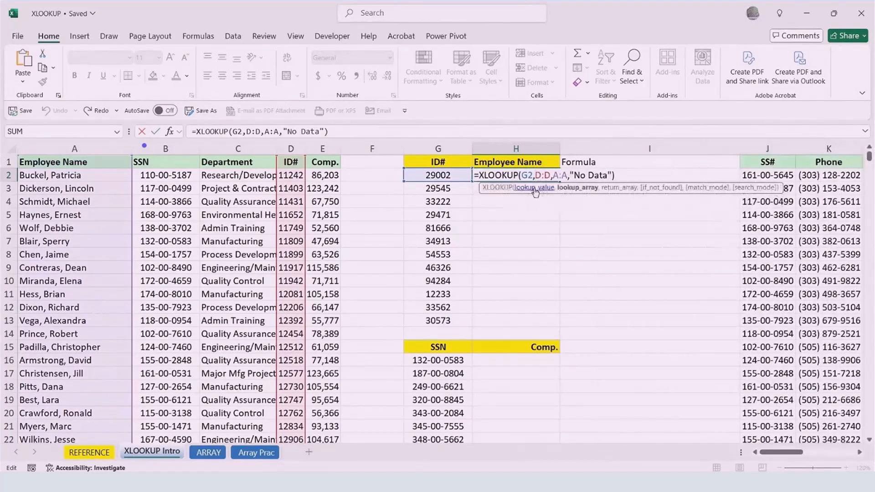
click(534, 188)
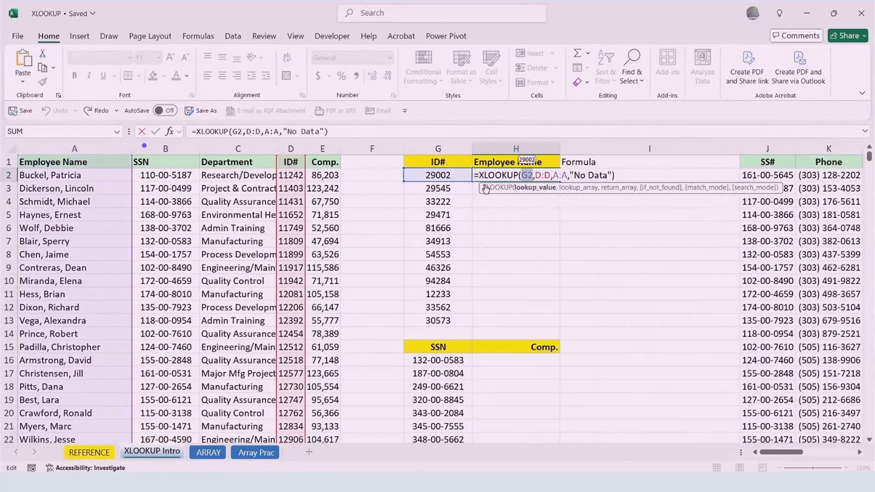
click(579, 188)
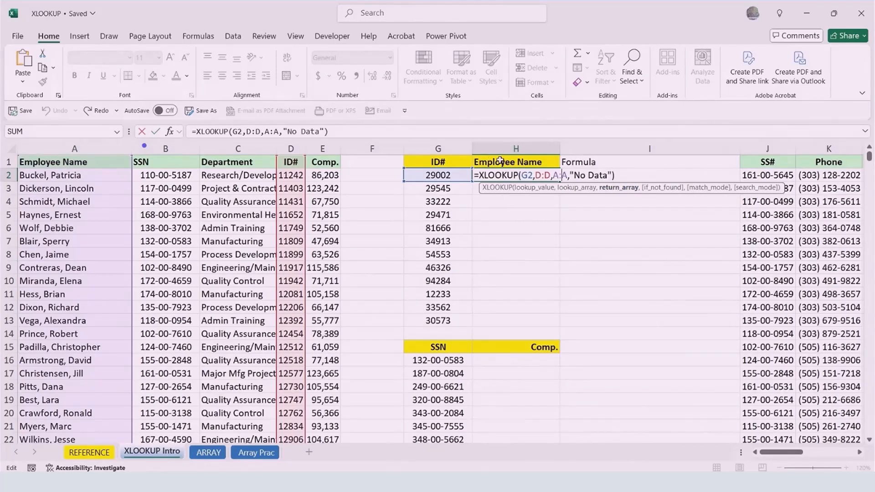
click(658, 188)
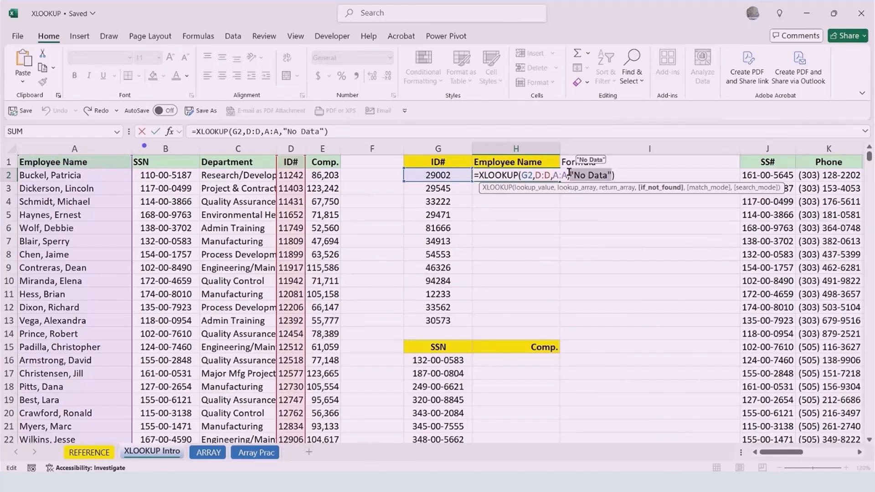
key(ctrl+Return)
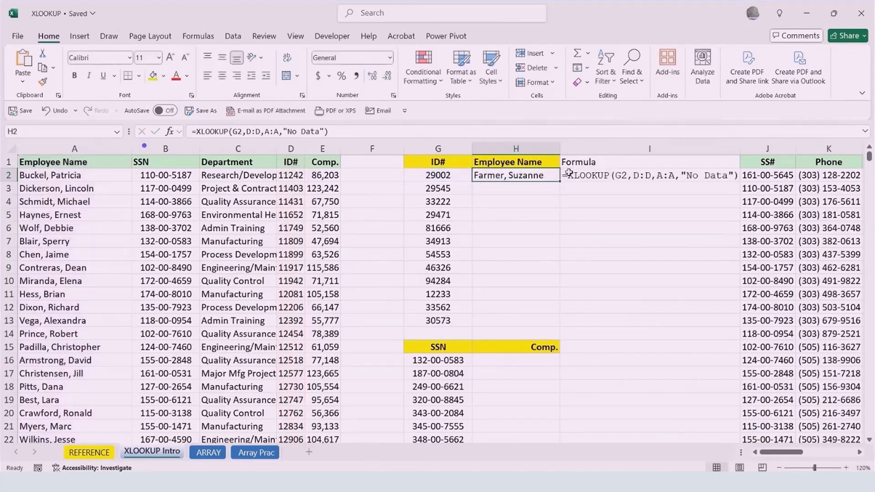
In H3, enter an XLOOKUP that finds G3 in column D, returns the name from column A, and shows "No Data" if not found.
click(496, 191)
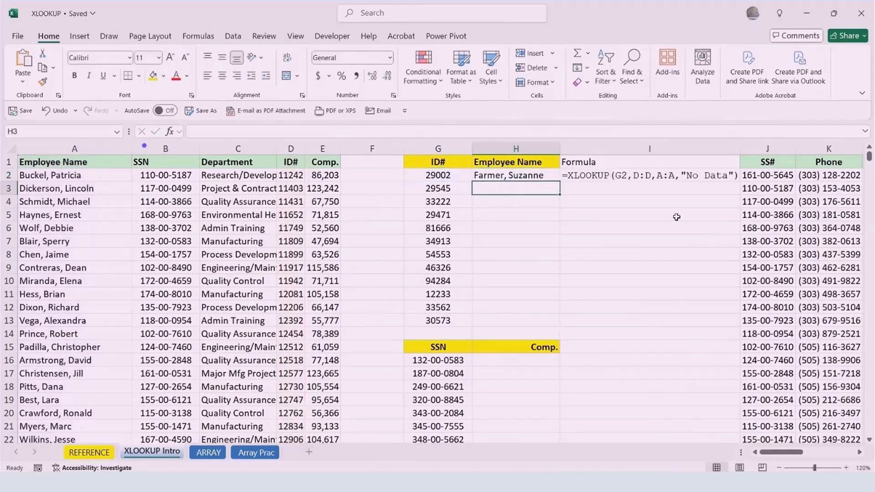
text(=xl)
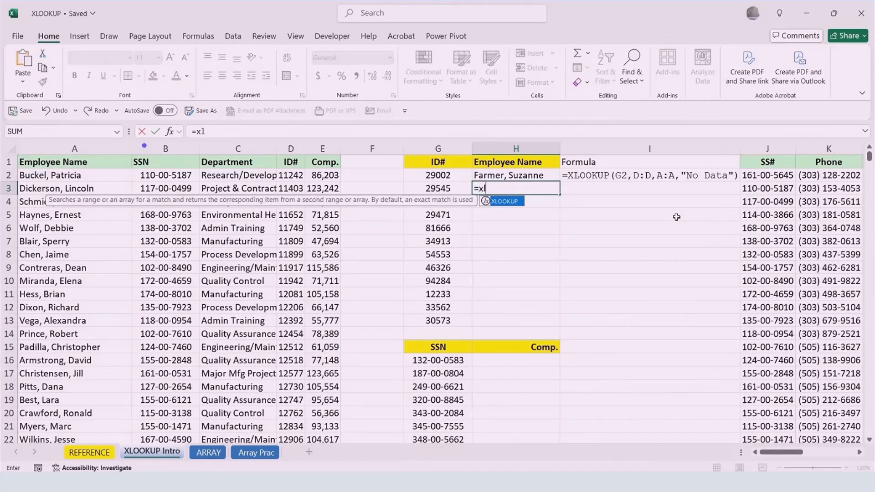
key(Tab)
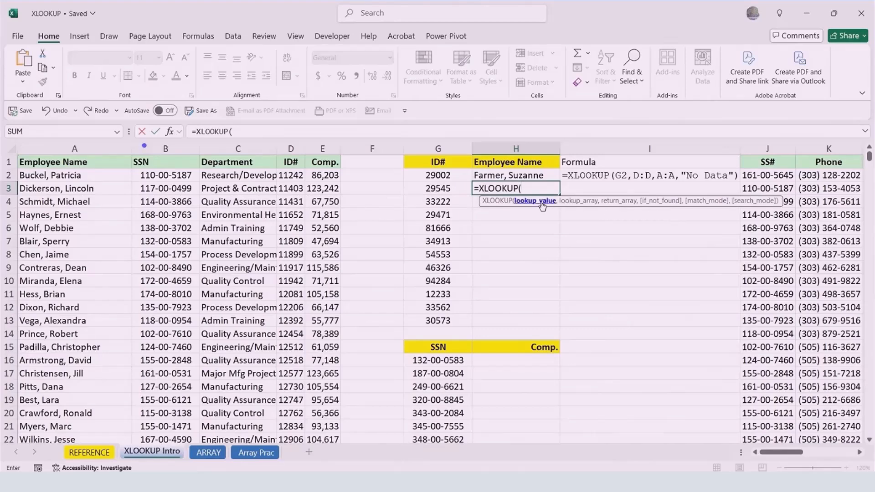
click(434, 186)
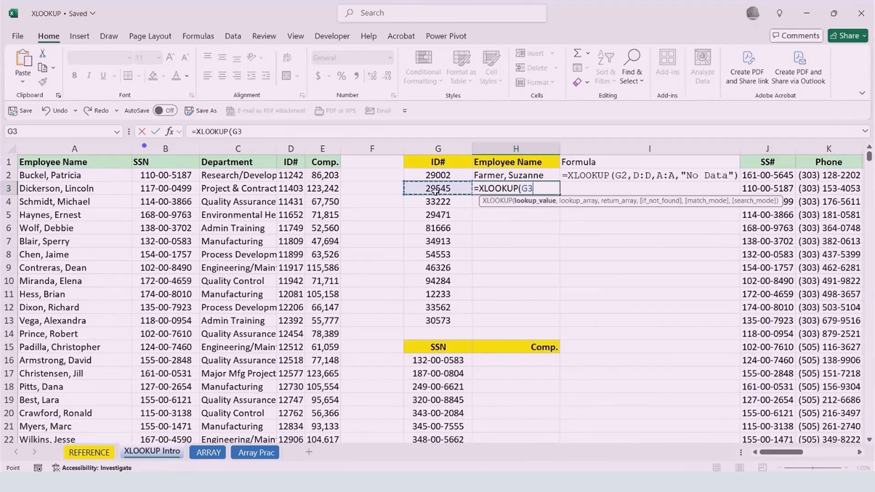
text(,)
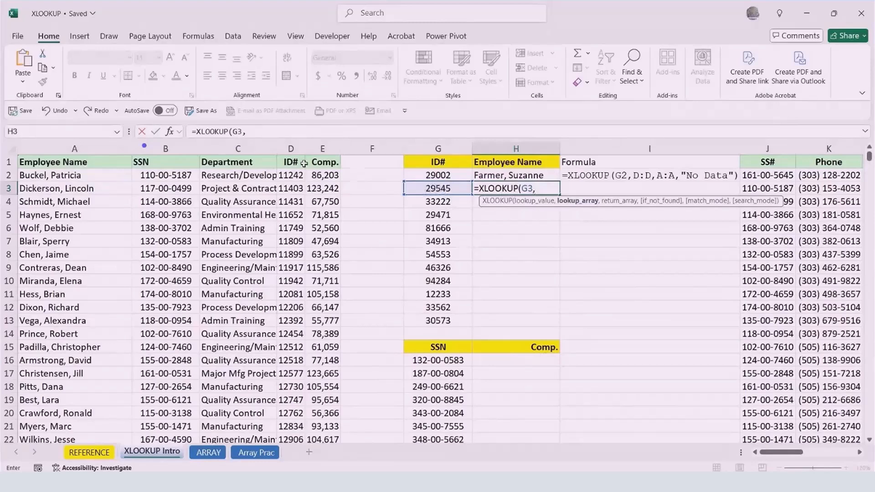
click(292, 147)
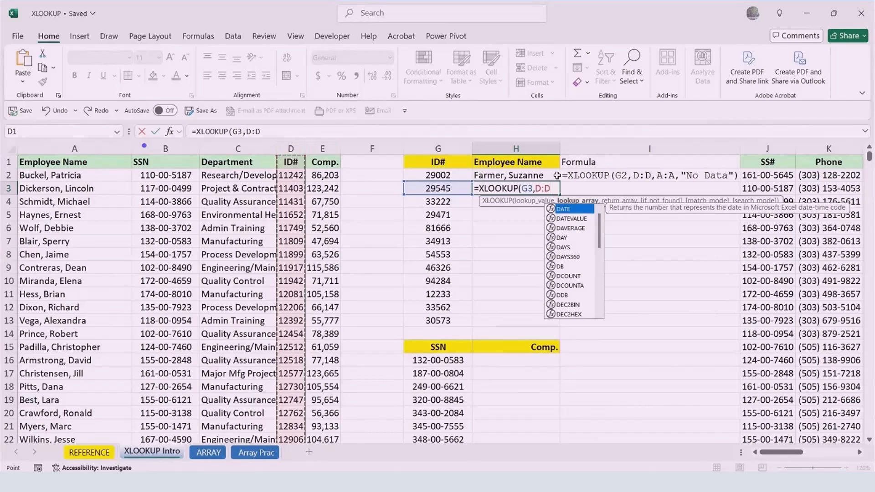
text(,)
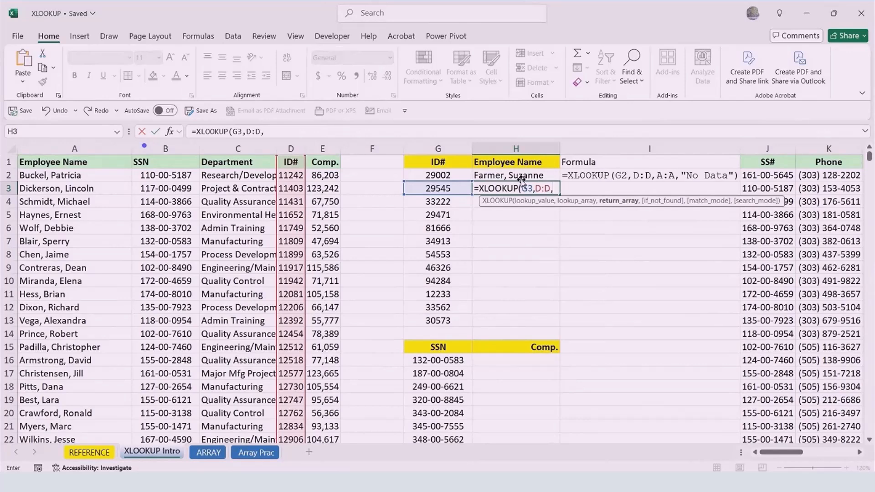
click(65, 148)
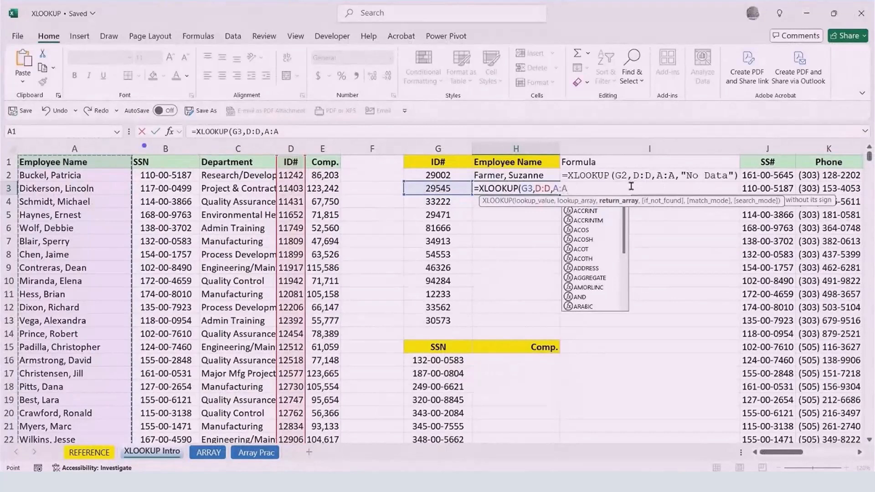
text(,)
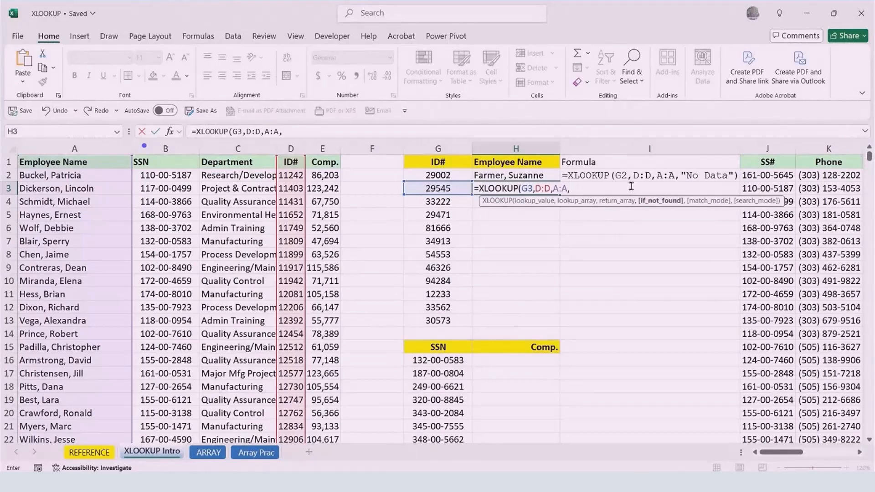
text("No Data"))
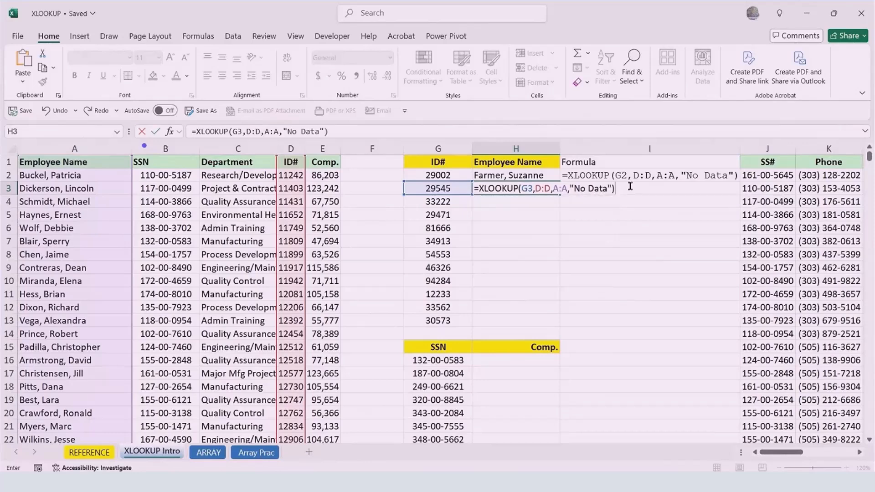
key(Return)
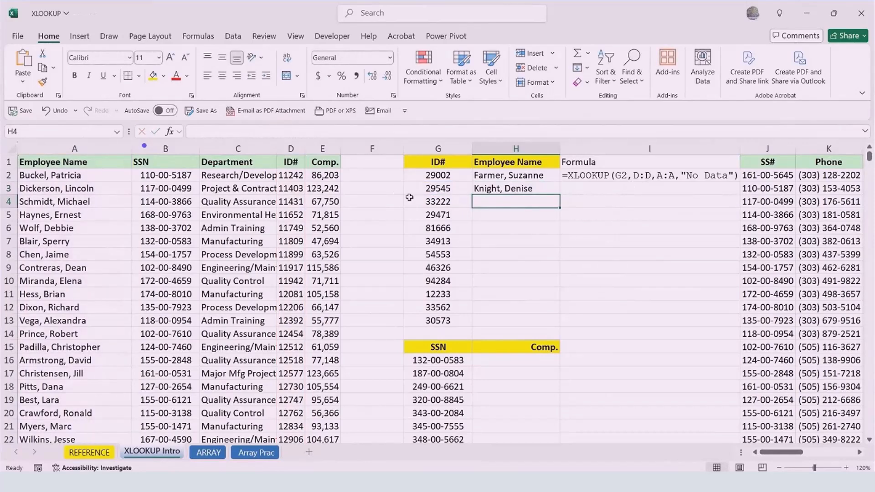
Search the sheet for the ID# in G3 to check the employee name returned in H3.
key(ctrl+f)
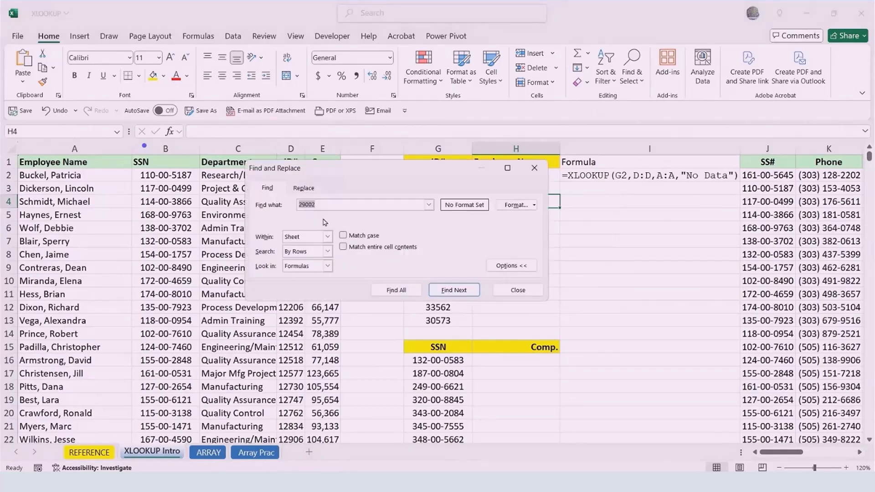
text(29545)
key(Return)
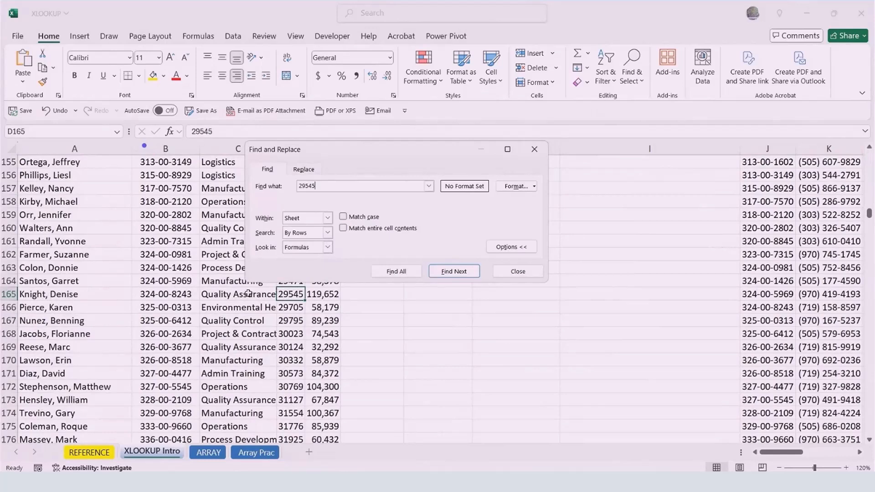
click(518, 271)
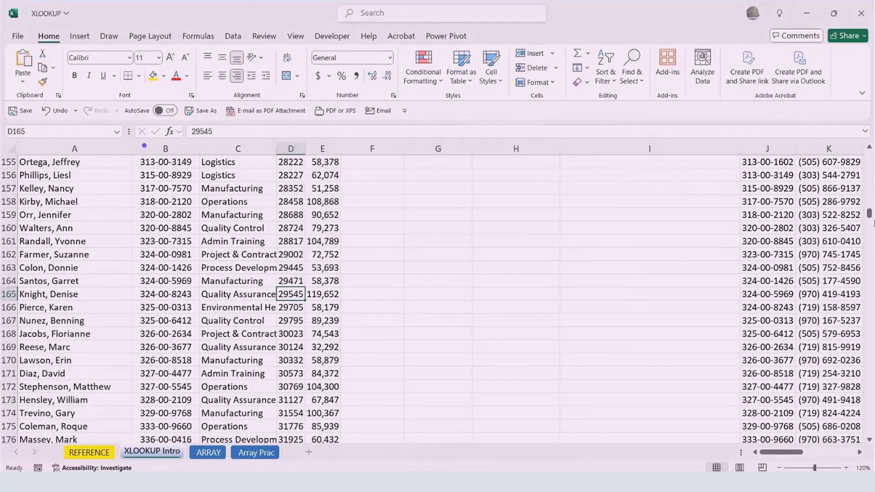
drag(870, 210, 870, 157)
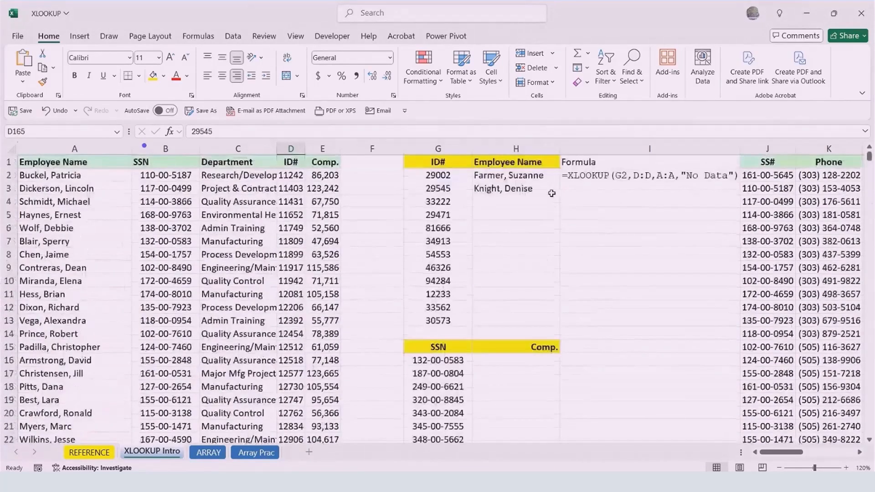
Enter =XLOOKUP(G4,D:D,A:A,"No Data") in H4.
click(549, 200)
text(=XLOOKUP()
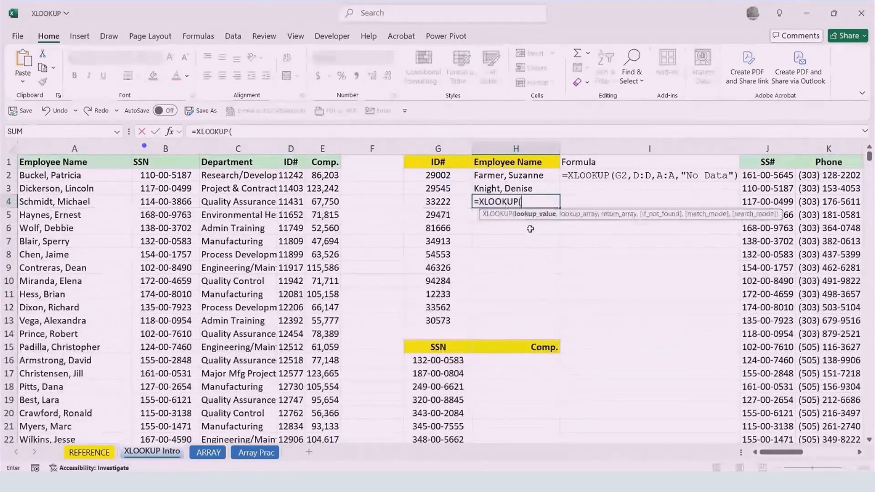
click(435, 202)
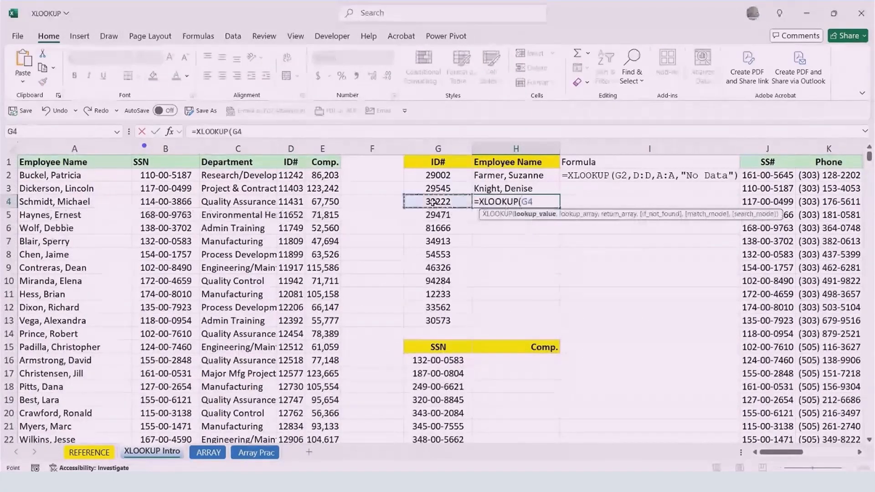
text(,)
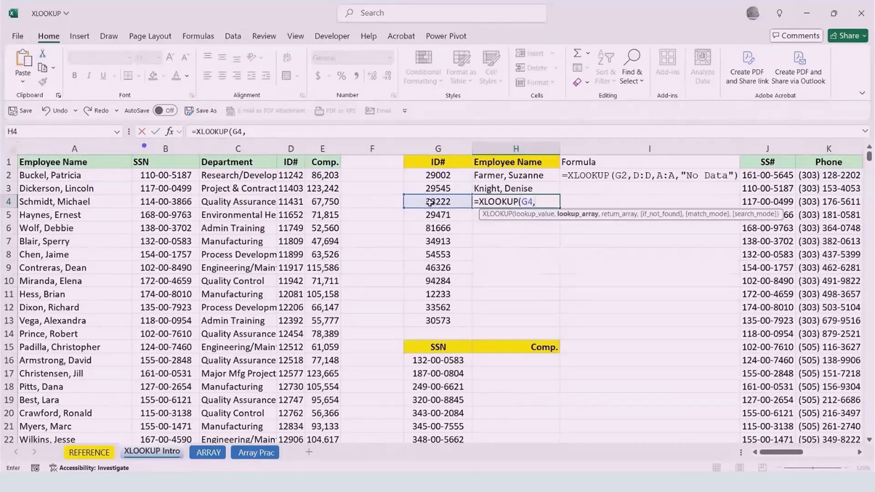
click(291, 148)
text(,)
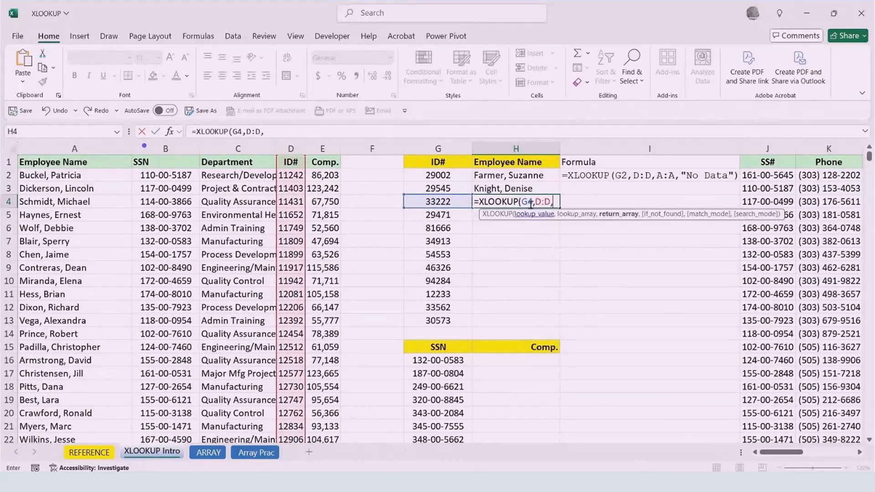
click(67, 148)
text(,"No Data")
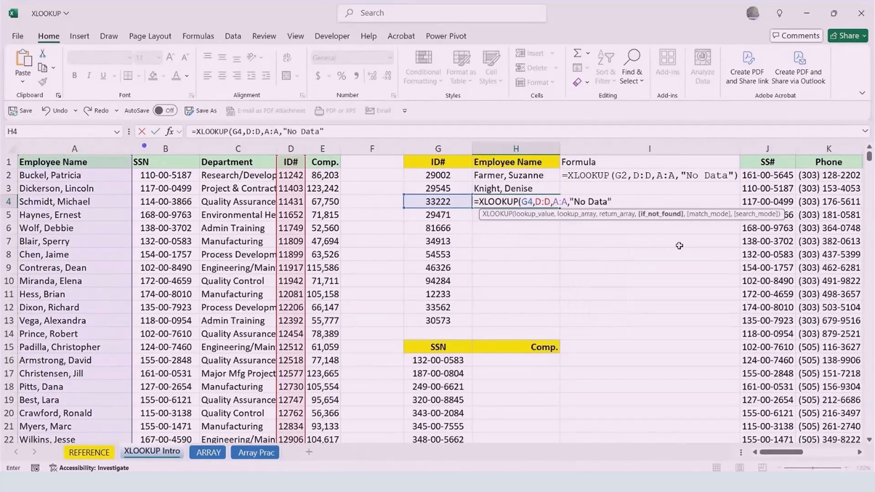
text())
key(Return)
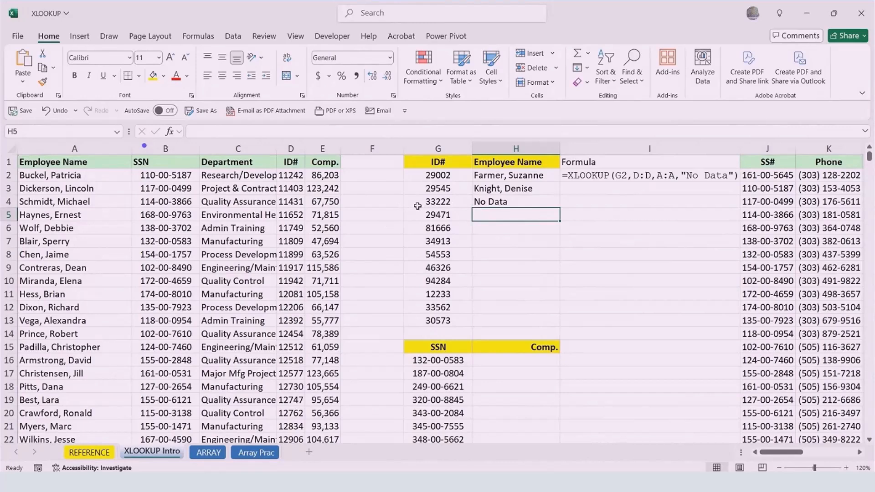
Review the H4 formula and test it by replacing the ID# in G4 with the one listed in D5.
click(434, 201)
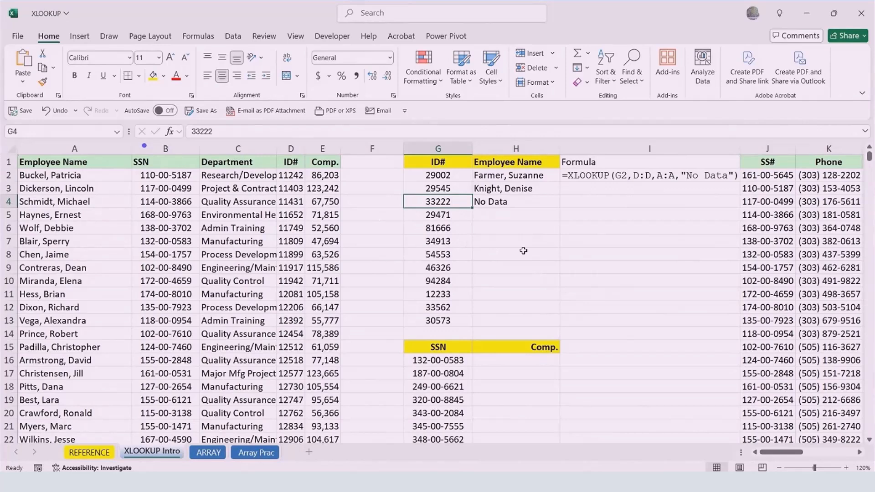
double_click(492, 202)
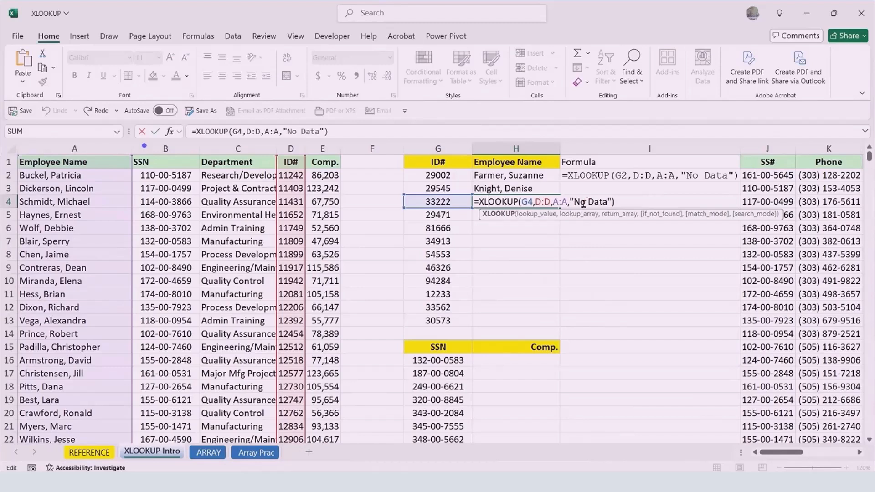
key(Escape)
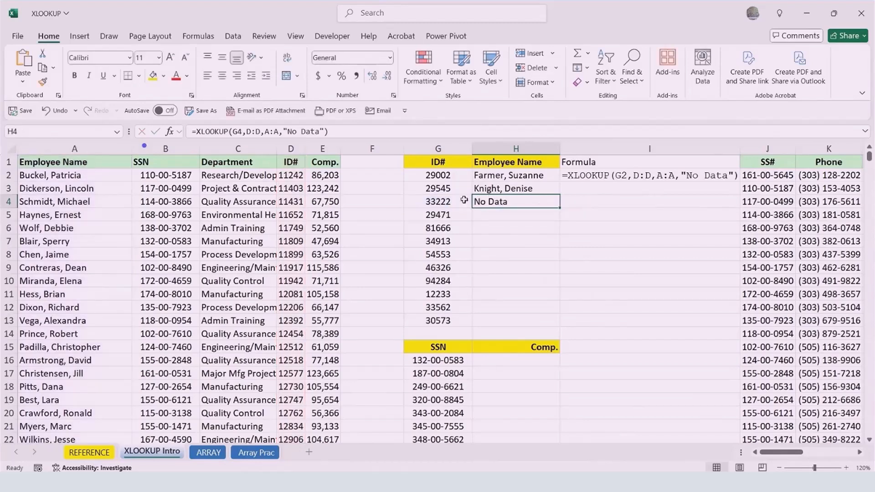
click(431, 202)
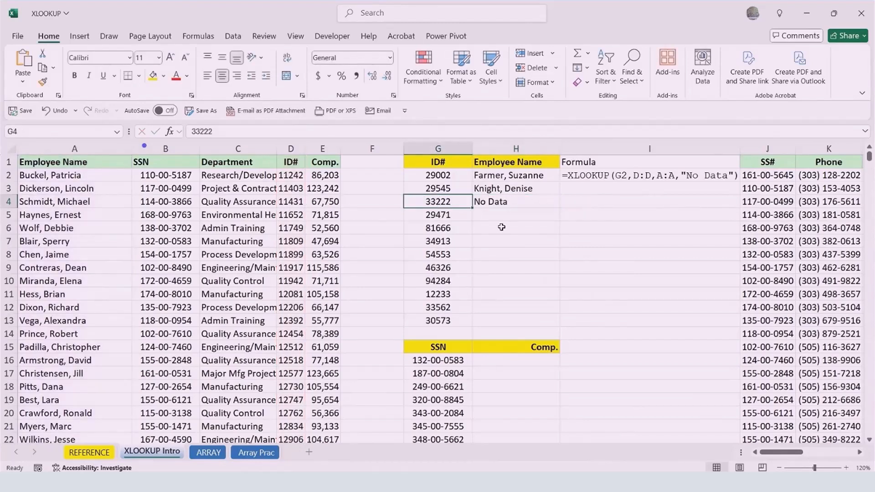
text(11652)
key(Return)
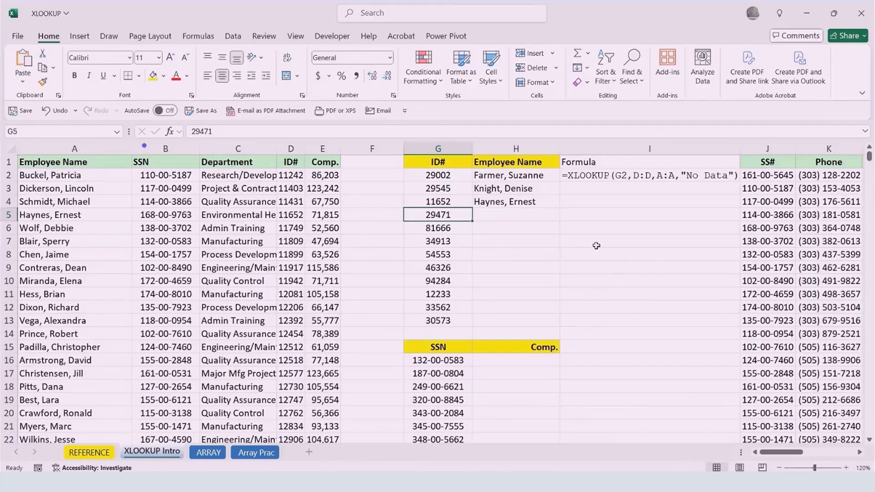
Fill the H4 XLOOKUP formula down through H13 and check the copied formula in H8.
click(510, 201)
drag(560, 208, 562, 326)
click(512, 260)
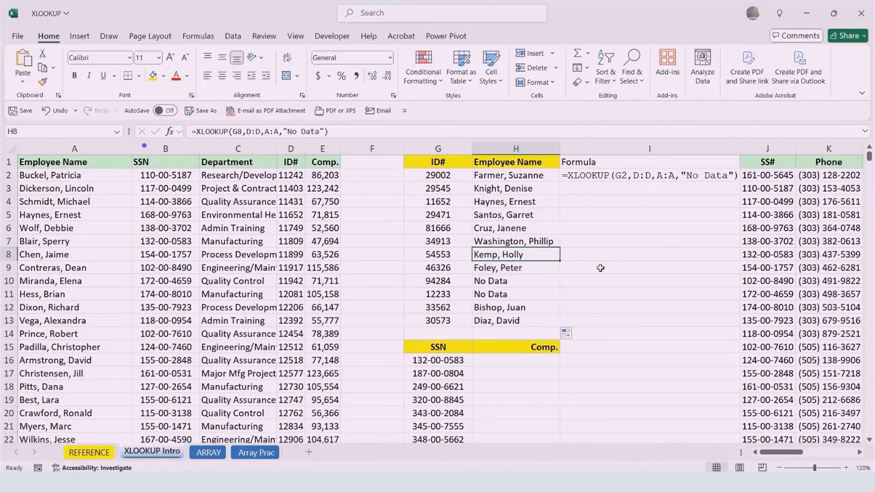
key(Escape)
Enter =XLOOKUP(G16,B:B,E:E,"No Data") in H16 to return the compensation for the SSN in G16.
click(523, 337)
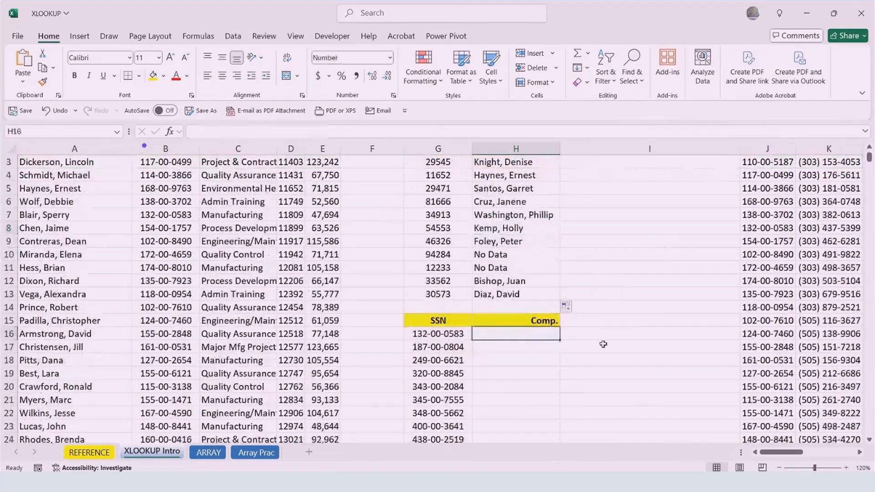
scroll(602, 346, down, 2)
text(=xl)
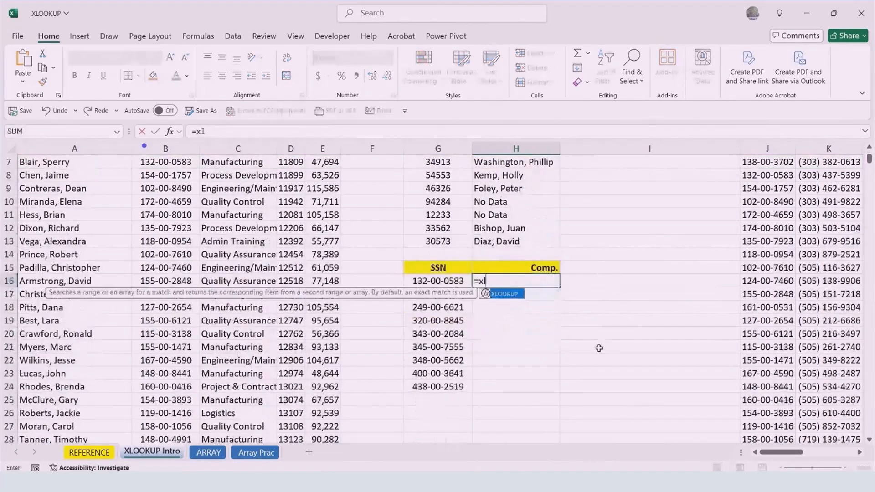
key(Tab)
scroll(599, 348, up, 2)
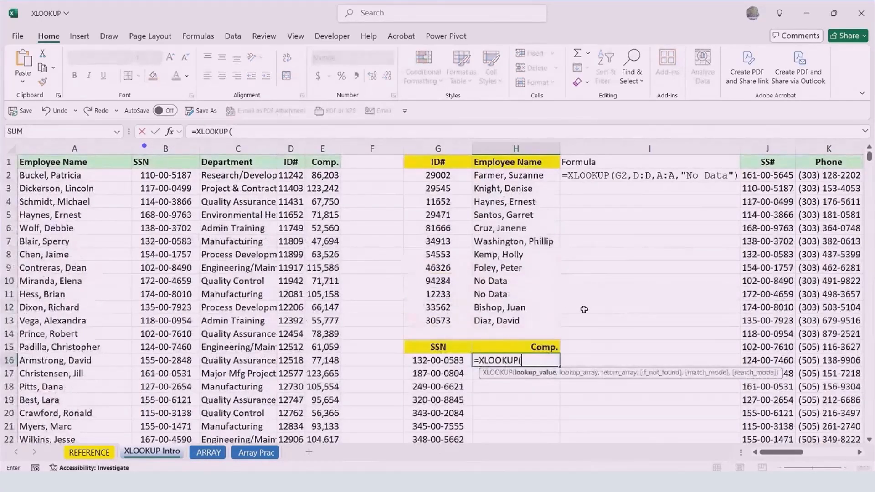
click(439, 360)
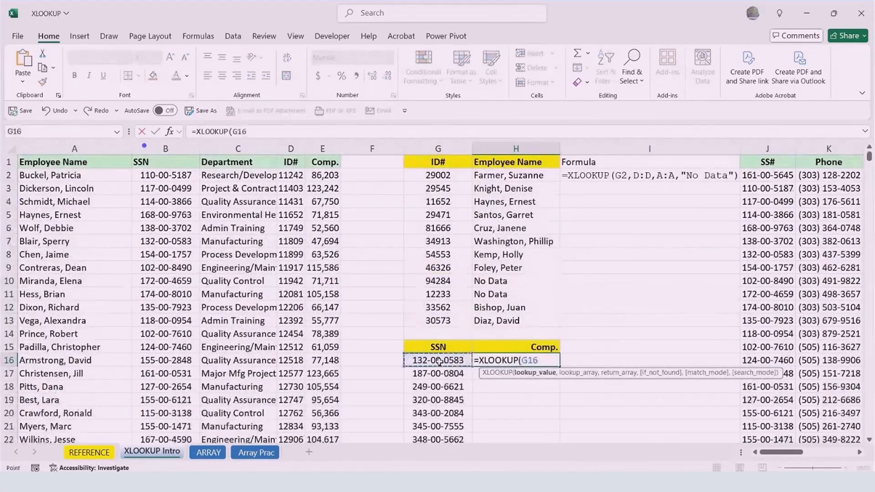
text(,)
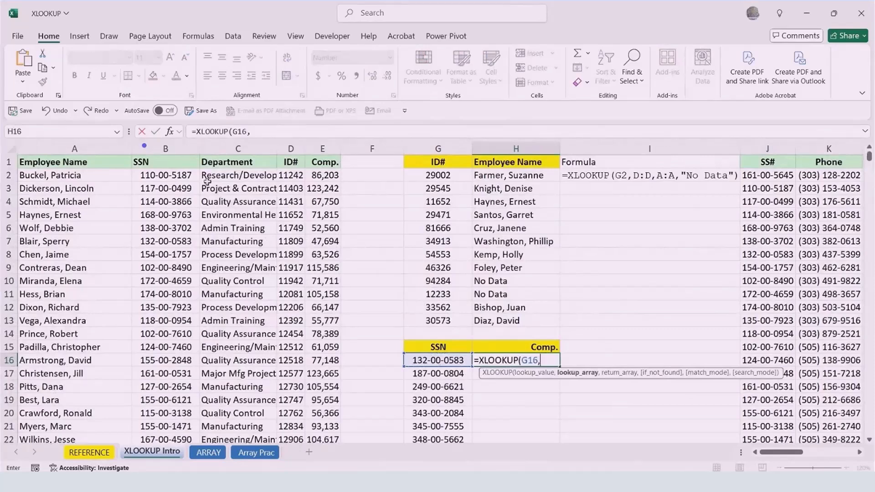
click(165, 149)
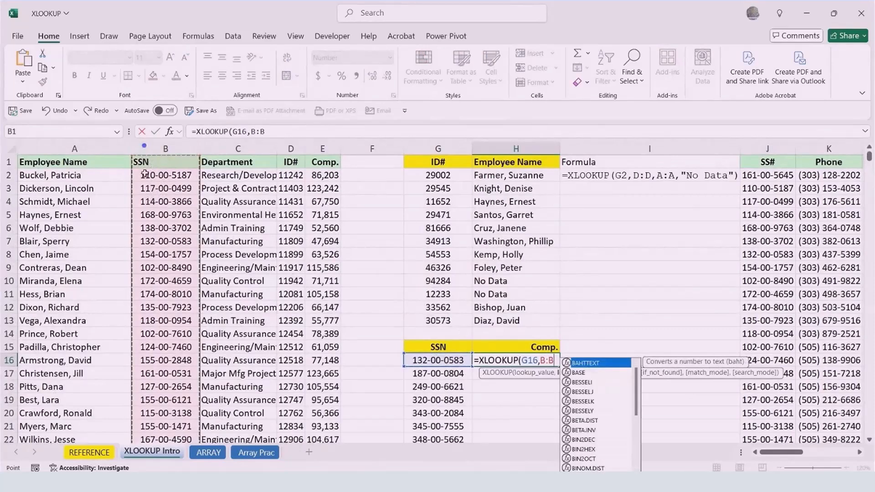
text(,)
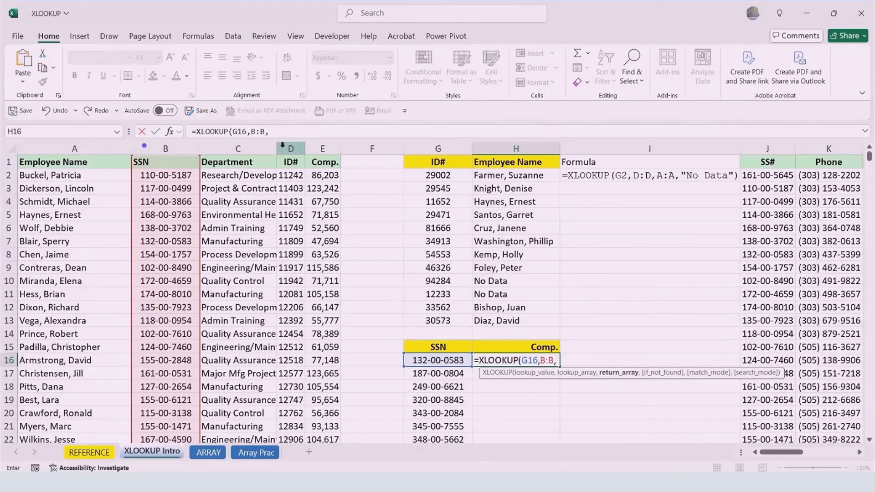
click(323, 149)
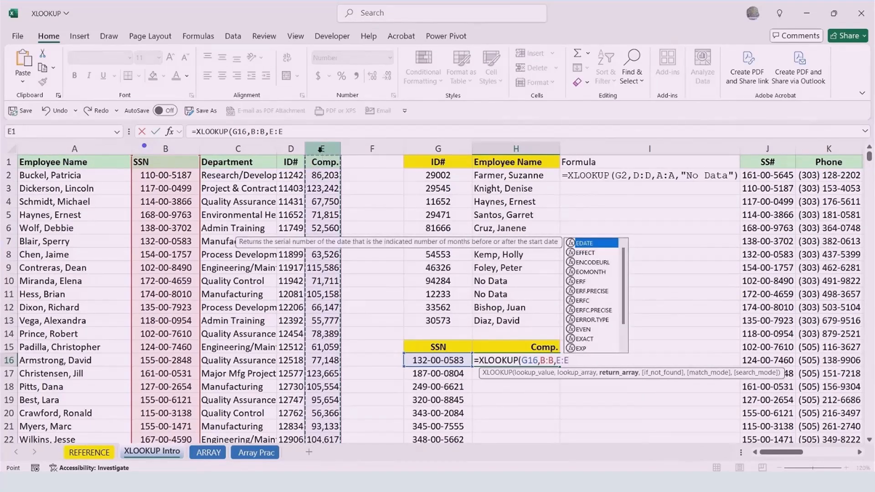
text(,"N)
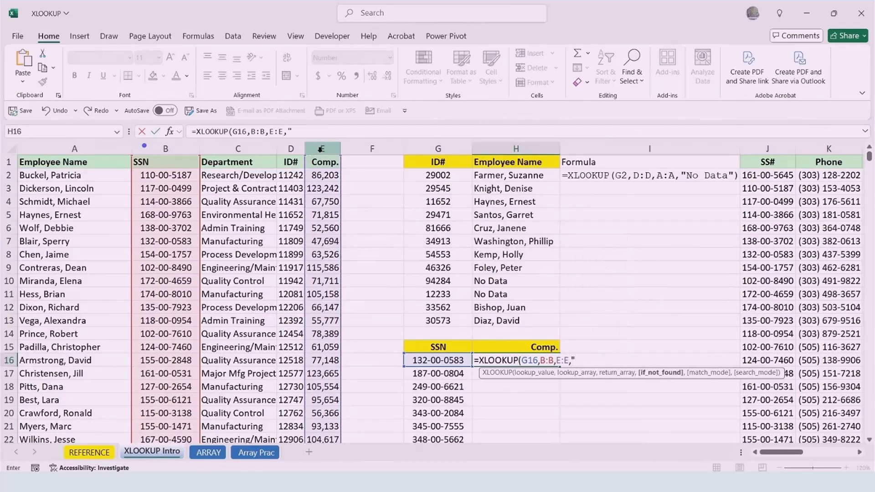
text(o Data"))
key(Return)
Fill the H16 XLOOKUP formula down through H24.
scroll(381, 250, down, 1)
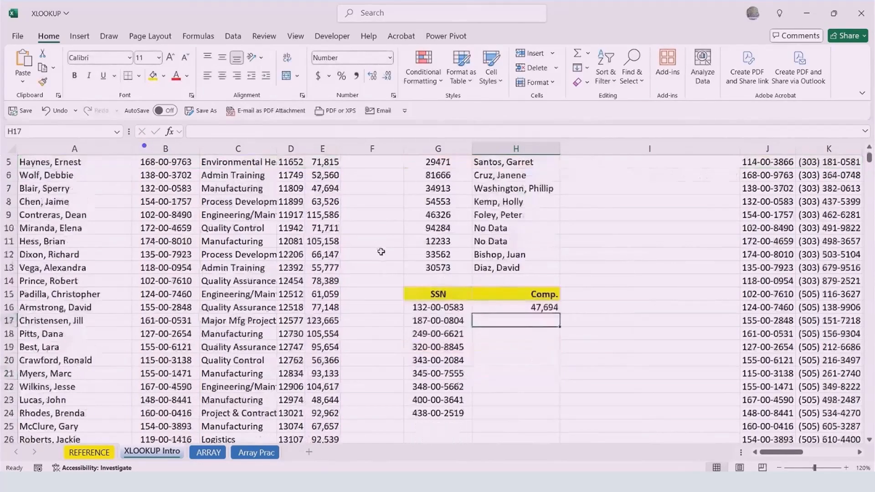
click(546, 309)
drag(559, 314, 562, 417)
click(529, 413)
Check the cell references of the copied formula in H17 against the employee table.
scroll(529, 381, down, 3)
double_click(529, 201)
scroll(323, 233, up, 2)
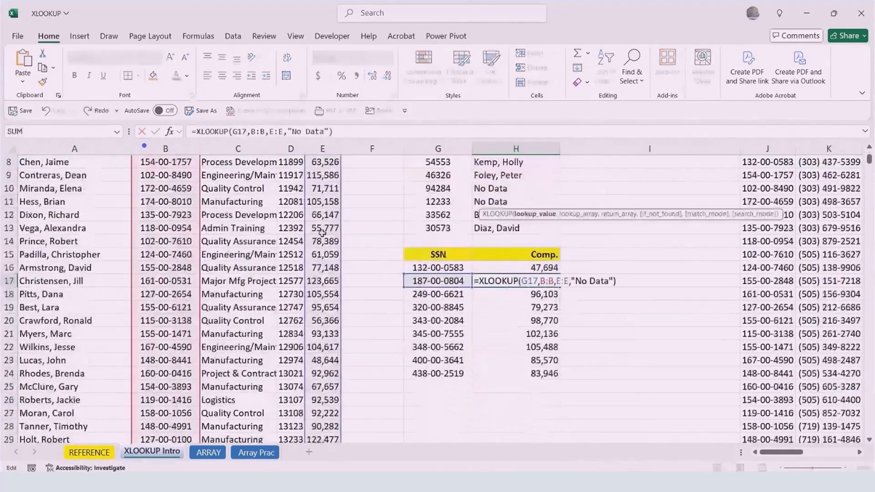
scroll(322, 233, up, 2)
scroll(322, 233, down, 2)
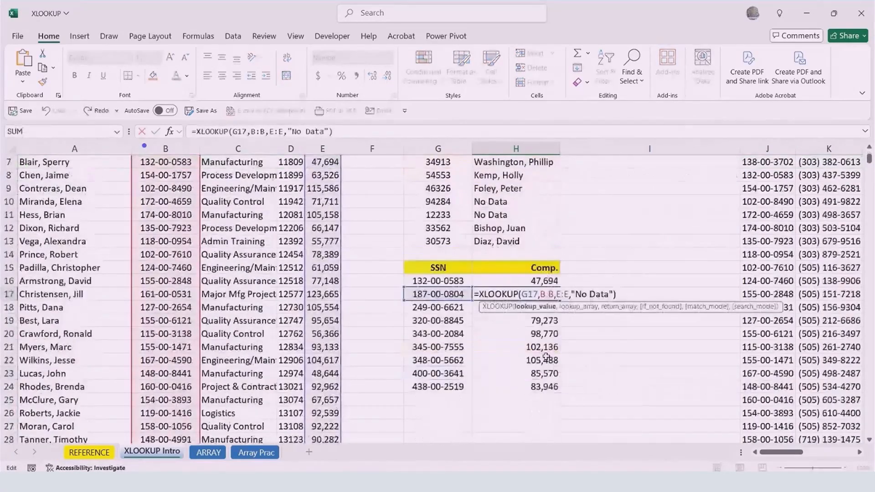
scroll(219, 345, up, 2)
key(Escape)
click(233, 319)
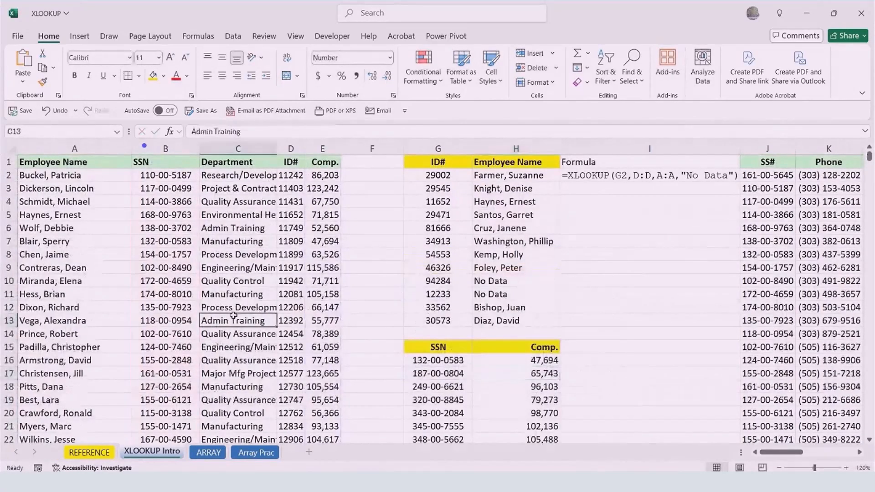
Switch to the ARRAY sheet and set its zoom to 130%.
click(210, 452)
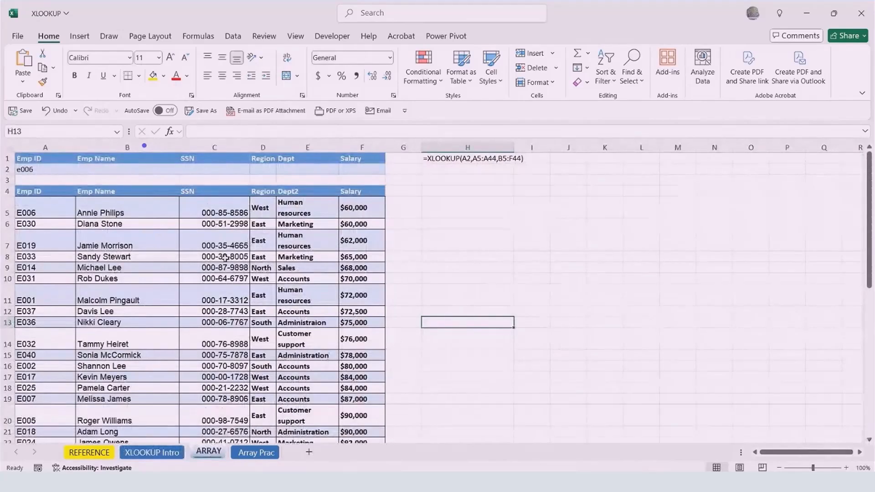
click(846, 468)
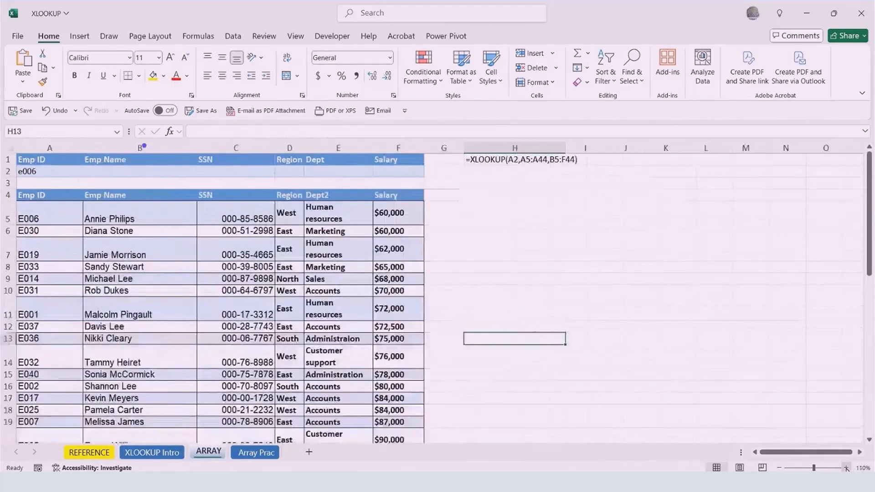
click(846, 468)
click(846, 468)
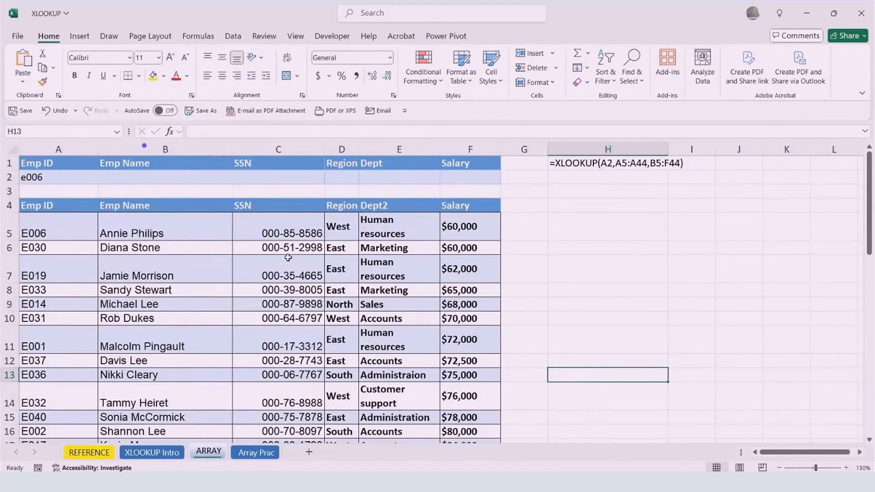
Start an XLOOKUP formula in B2 with B2:F2 selected, using A2 as lookup value and A5:A44 as lookup array.
drag(112, 177, 467, 180)
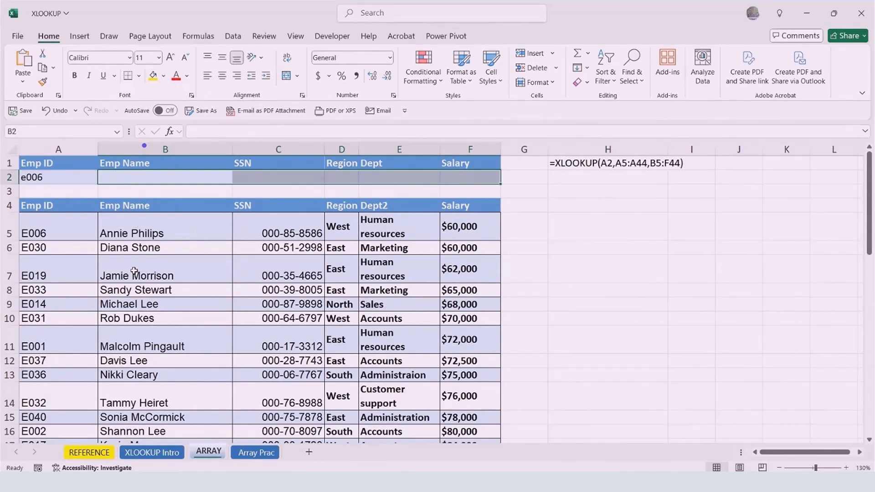
click(235, 221)
click(179, 183)
drag(178, 182, 463, 182)
text(=XLOOKUP()
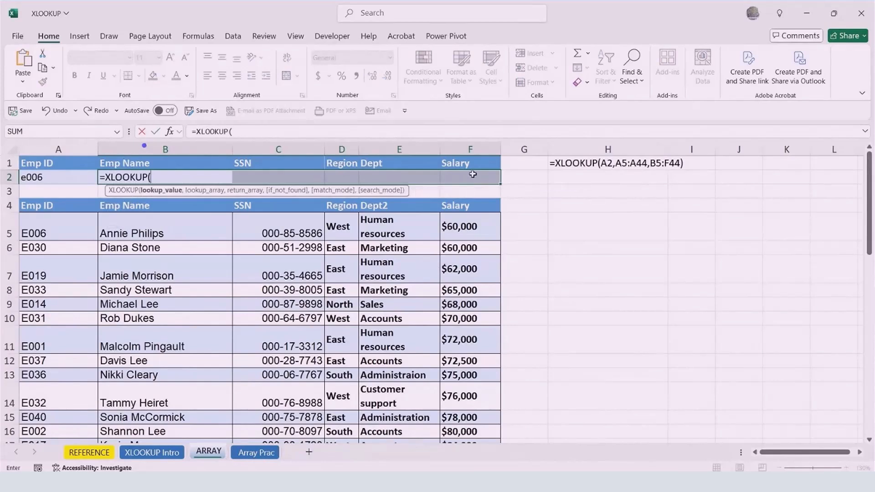
click(42, 177)
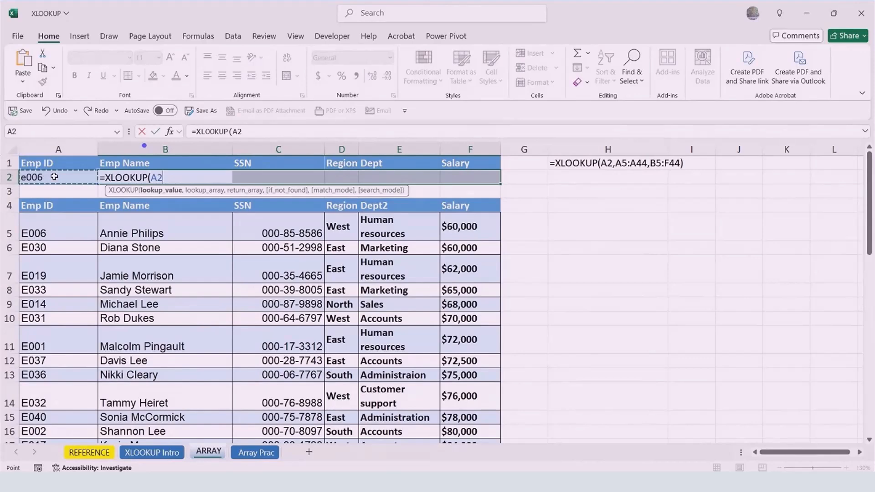
text(,)
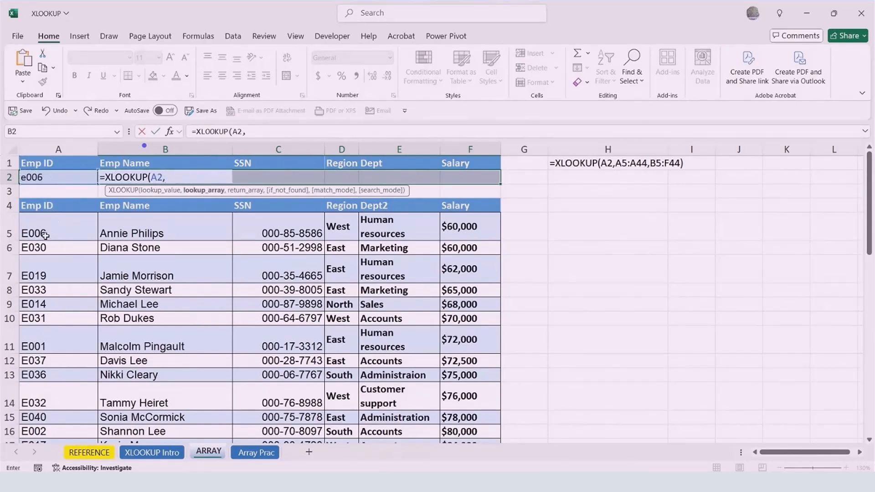
drag(40, 232, 65, 460)
drag(870, 338, 871, 165)
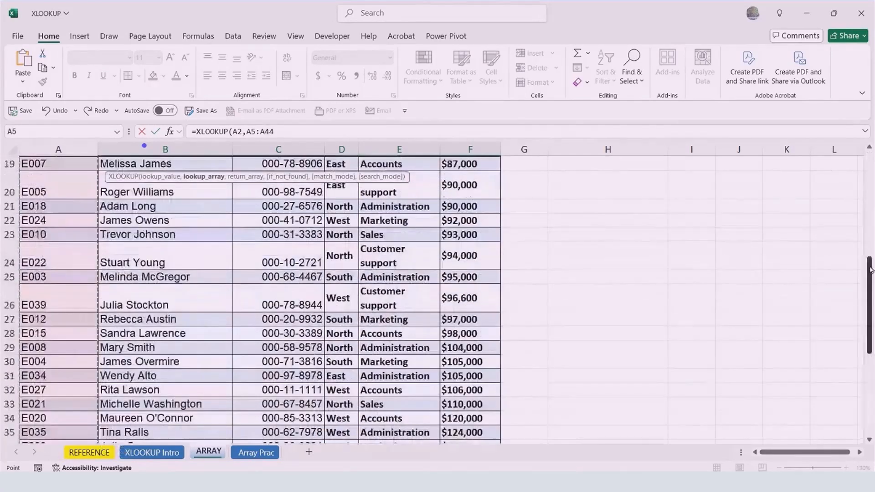
click(288, 126)
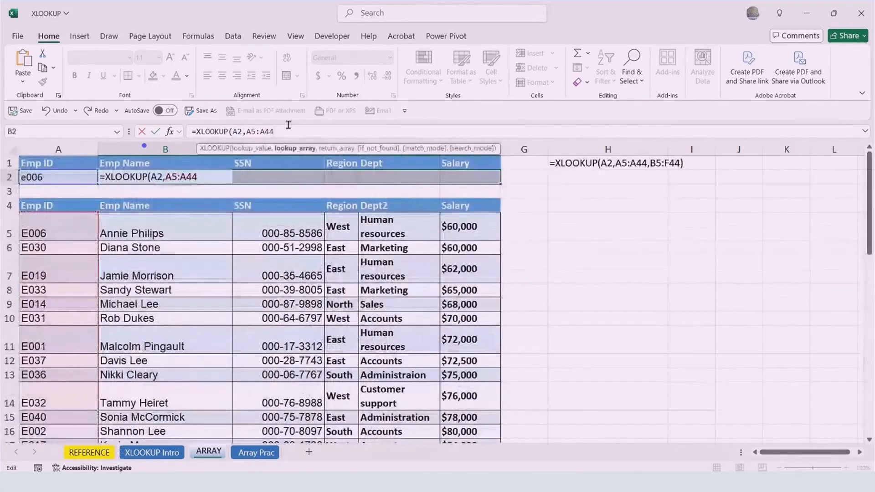
Complete the B2 XLOOKUP with B5:F44 as return array and "No Data Found" as the if-not-found text.
text(,)
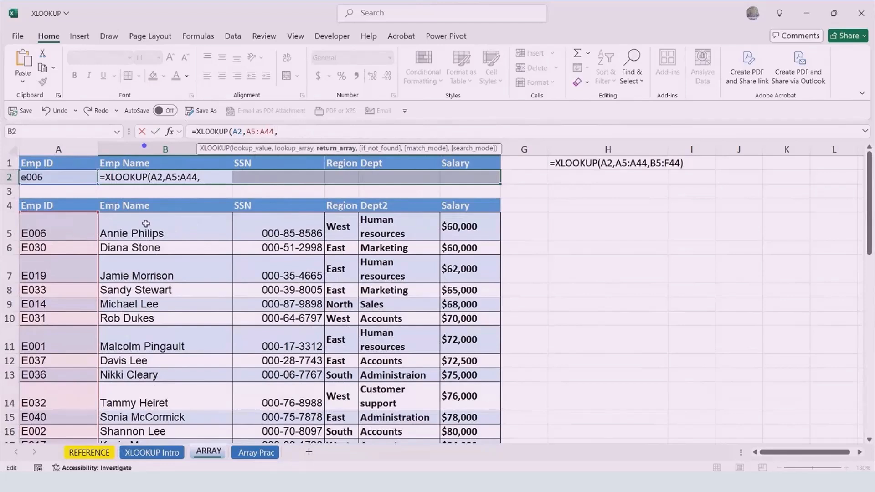
click(166, 233)
drag(166, 232, 470, 389)
drag(869, 373, 869, 205)
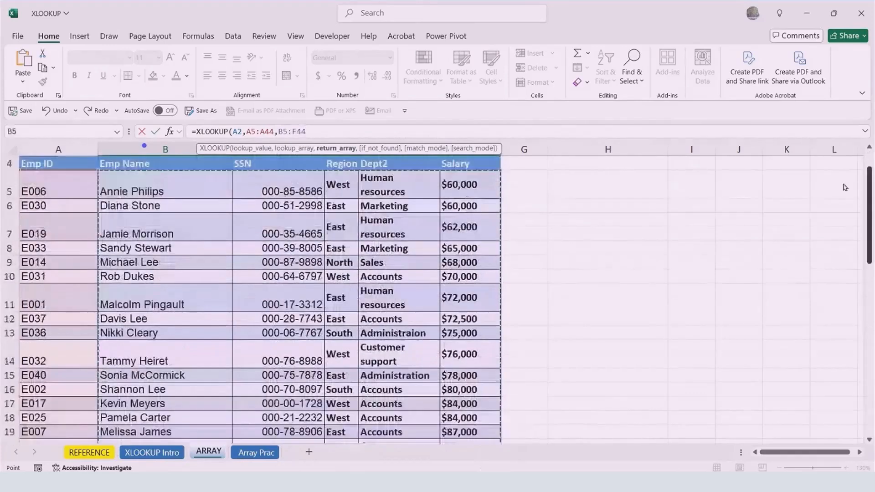
scroll(846, 187, up, 1)
click(316, 132)
text(,)
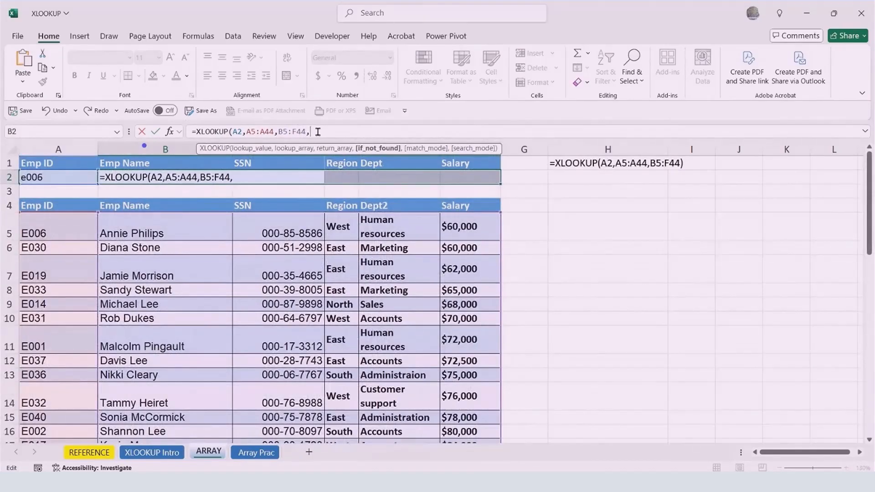
text("No Data Found")
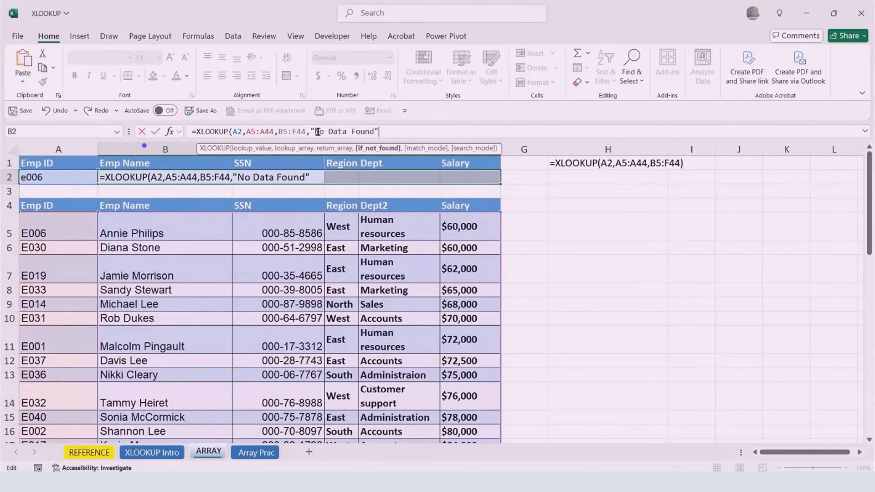
text())
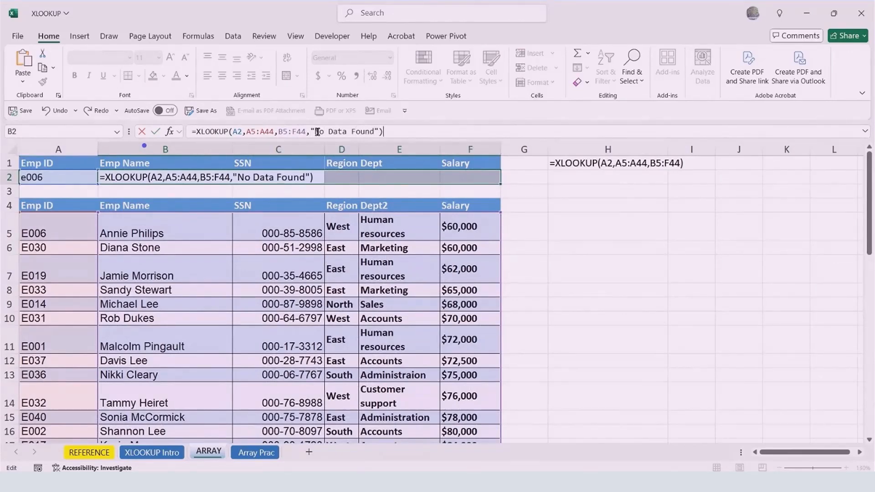
key(Return)
click(264, 259)
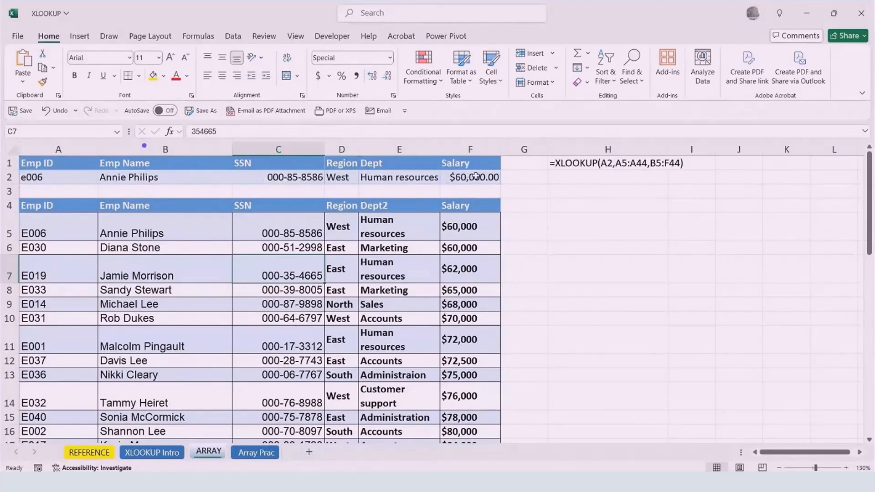
Append "w" to the Emp ID in A2 to test the formula with an unmatched ID.
double_click(53, 179)
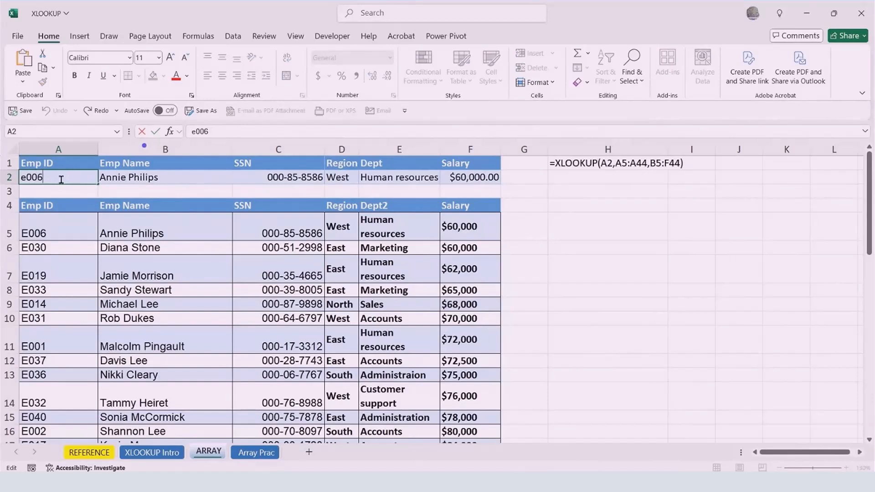
text(w)
key(Return)
click(256, 239)
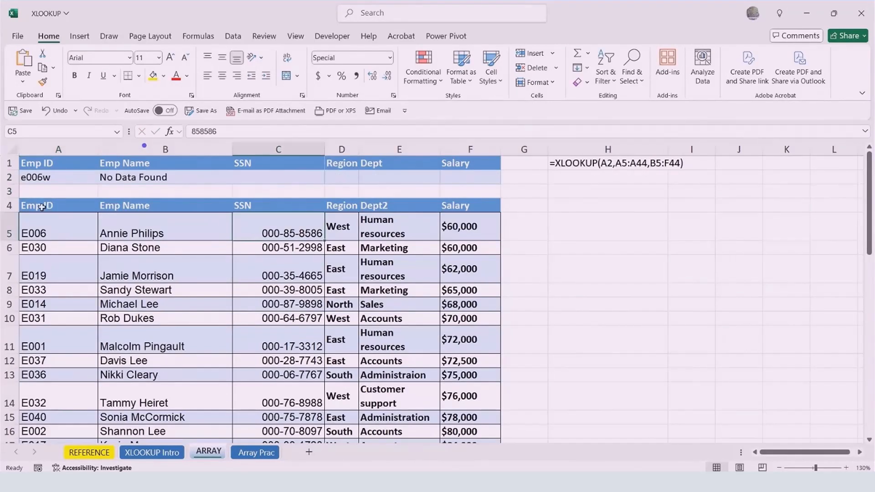
Replace the Emp ID in A2 with the one listed in A19 and select the returned record in B2:F2.
double_click(88, 177)
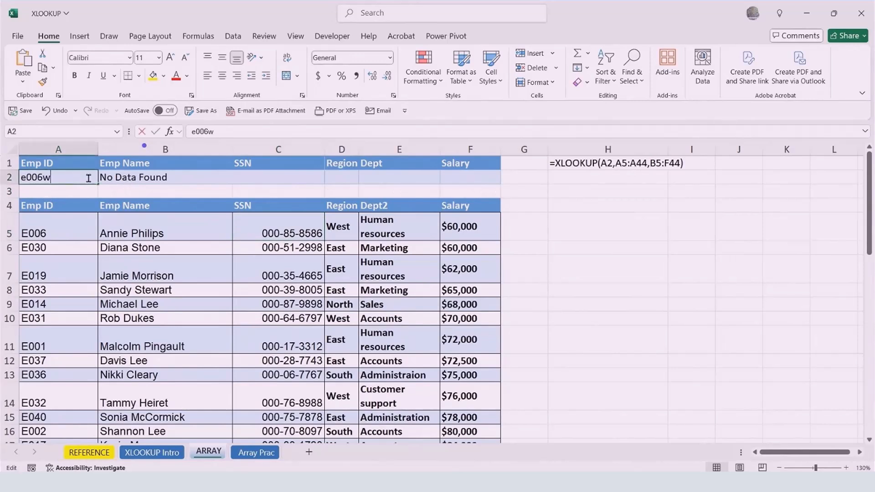
key(BackSpace)
key(BackSpace)
text(7)
key(Return)
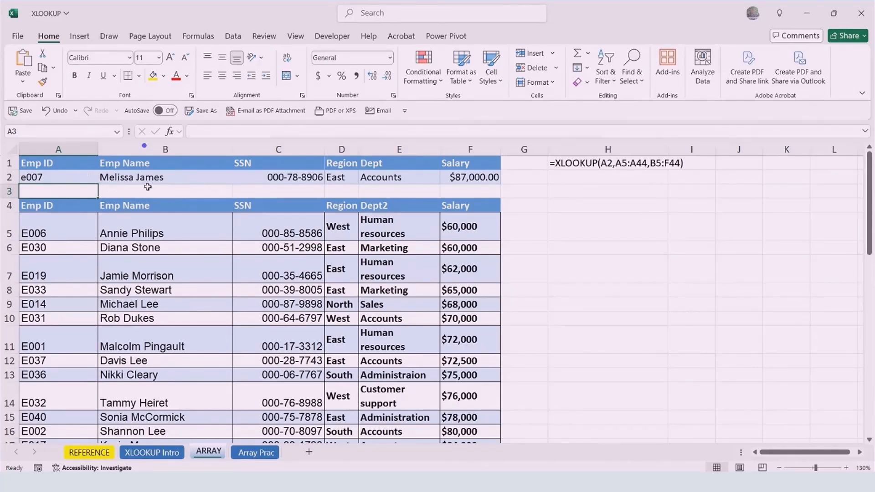
drag(139, 179, 480, 175)
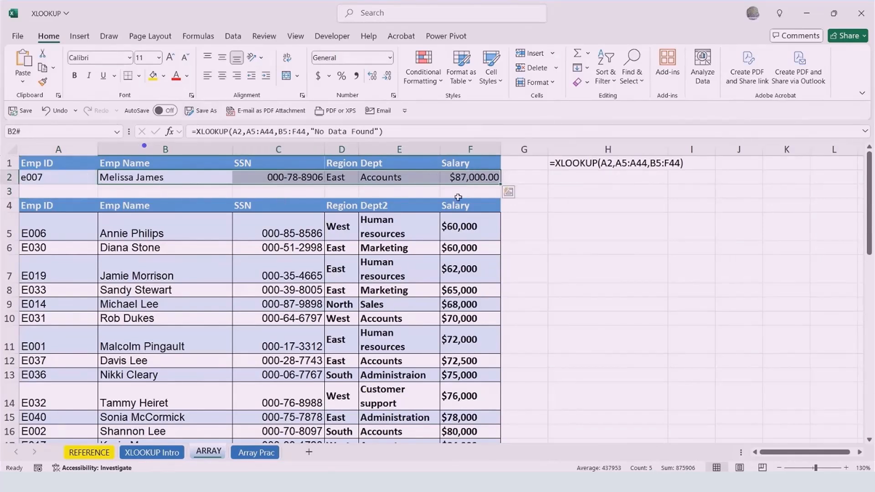